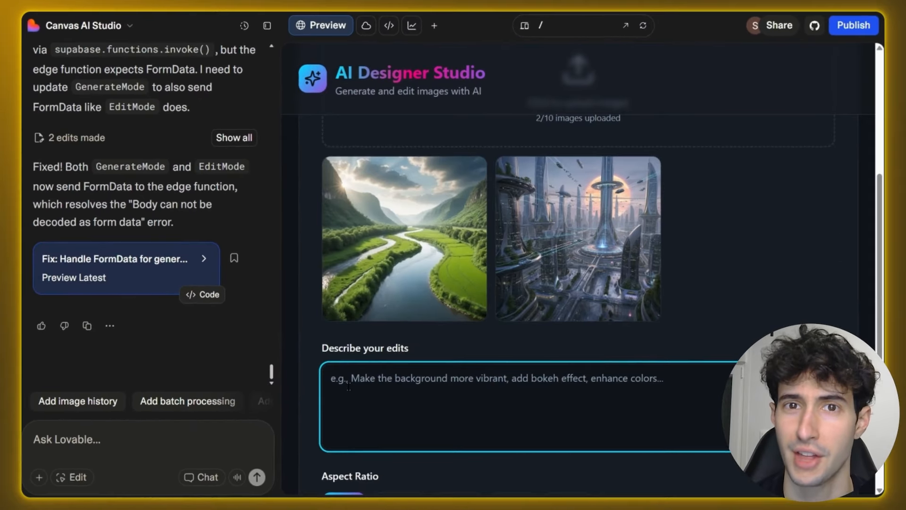
# - Enter the edit description "Make the river flow through water." for the two uploaded images and apply the edits
pyautogui.write('Make the river flow through water.')
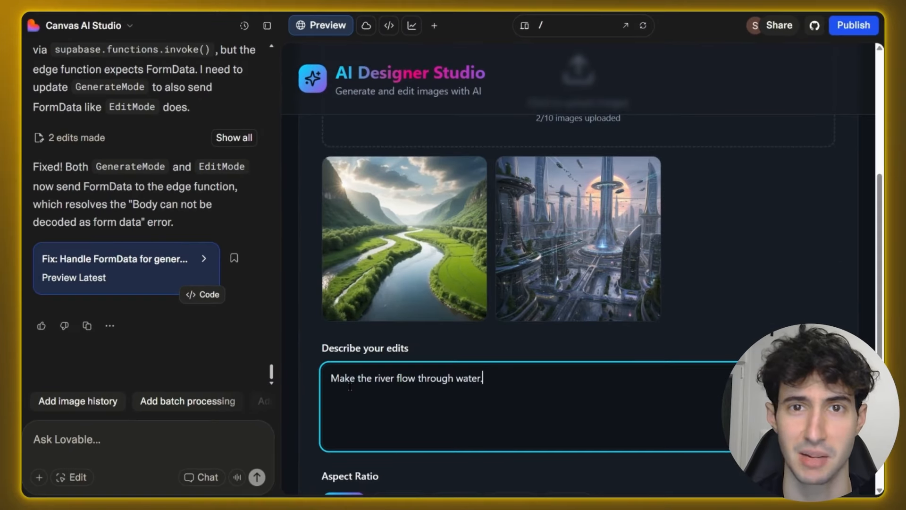
pyautogui.scroll(-2, 311, 399)
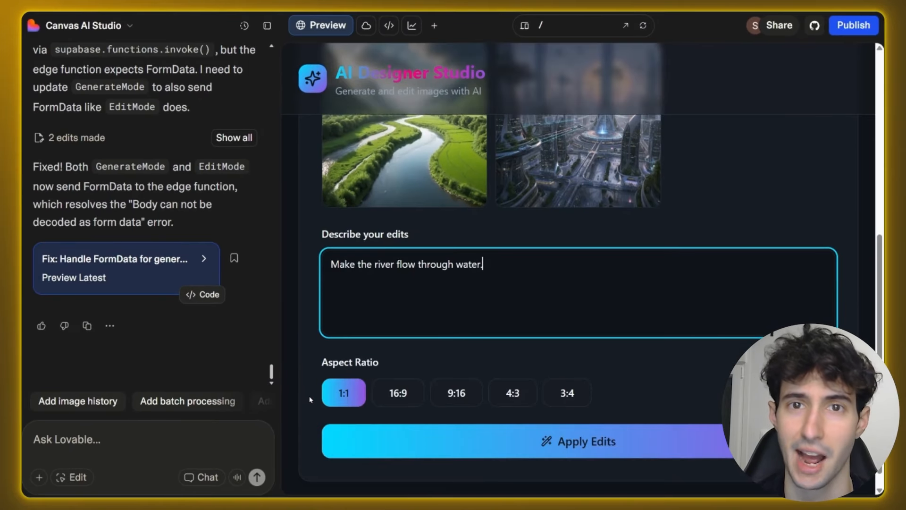
pyautogui.click(465, 442)
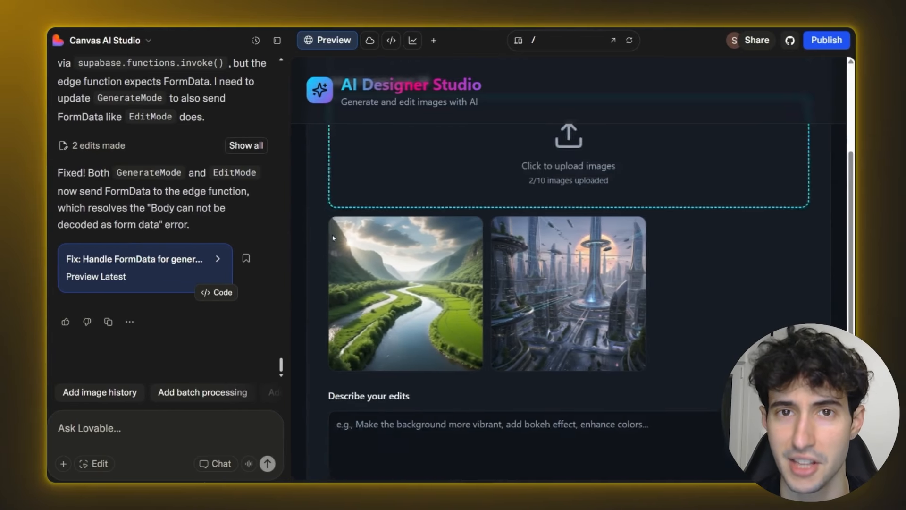
pyautogui.scroll(-2, 566, 236)
pyautogui.click(352, 377)
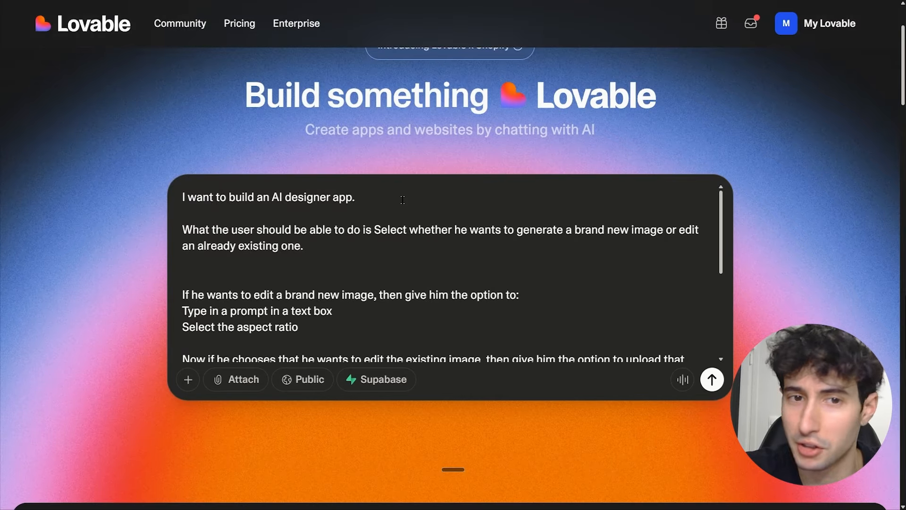
# - Read through the full AI designer app prompt, from the generate and edit options to the frontend UI instructions
pyautogui.click(330, 246)
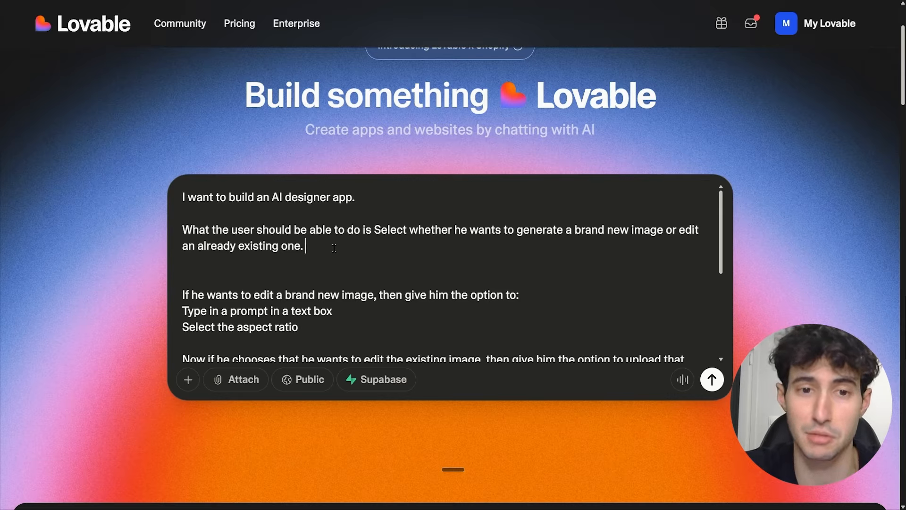
pyautogui.click(324, 327)
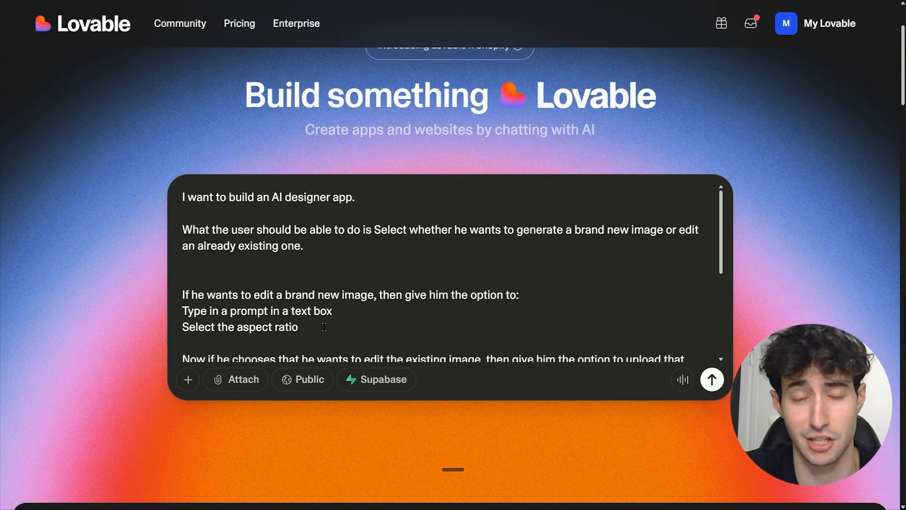
pyautogui.scroll(-1, 408, 334)
pyautogui.click(409, 334)
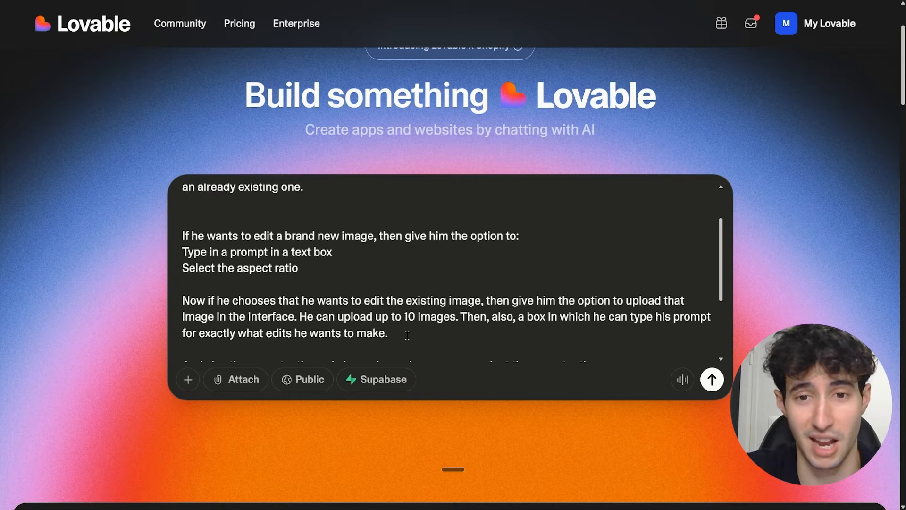
pyautogui.scroll(-1, 456, 334)
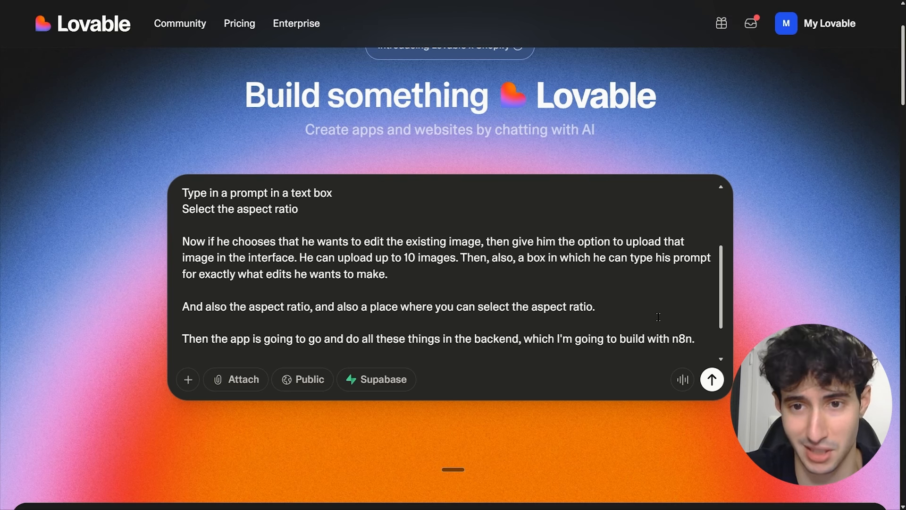
pyautogui.scroll(-1, 629, 308)
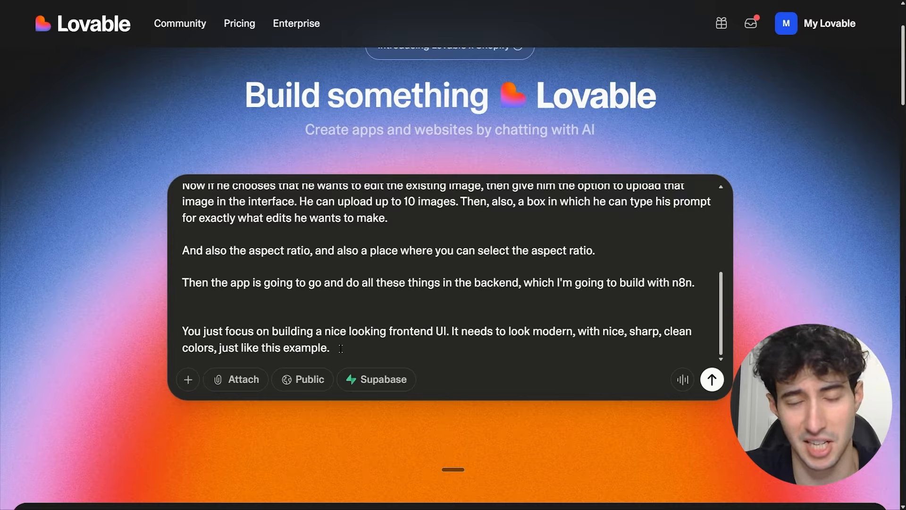
# - Attach the Toptal dark dashboard picture from the Google image results to the Lovable prompt as a design example and submit the prompt
pyautogui.moveTo(525, 4)
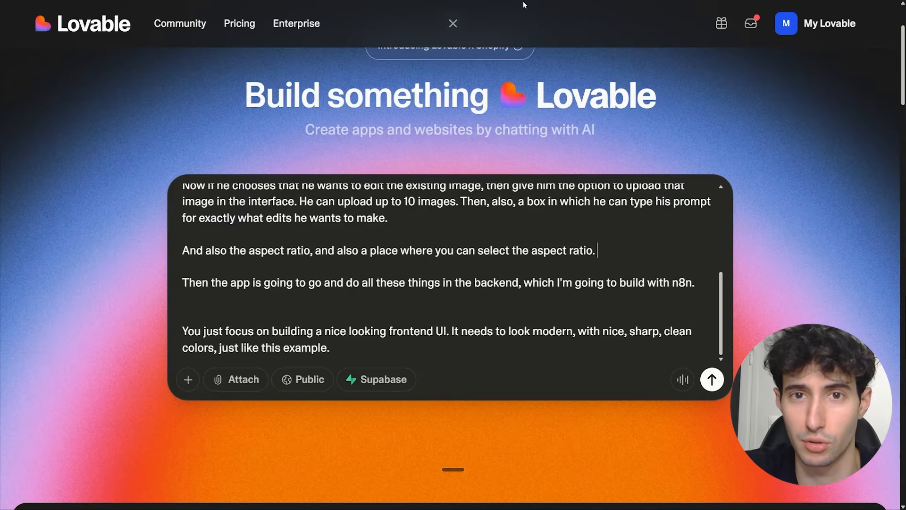
pyautogui.hotkey('ctrl', 'Tab')
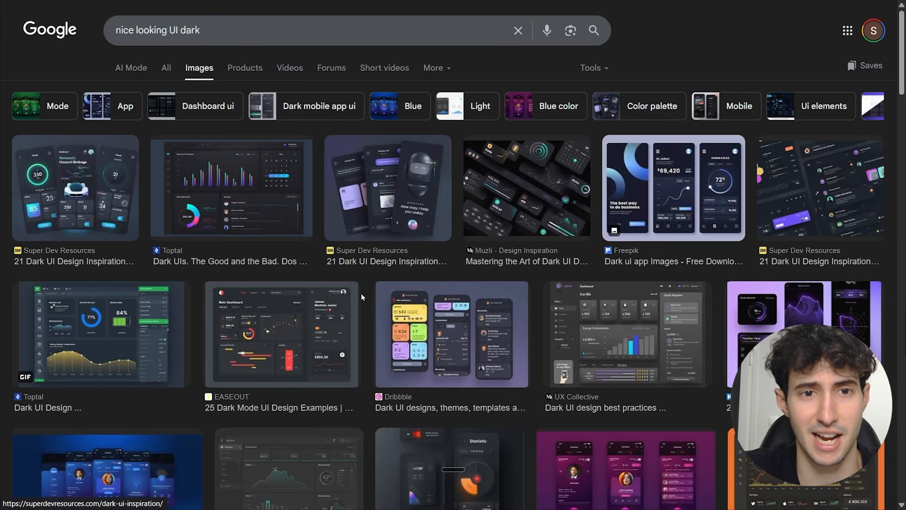
pyautogui.click(292, 198)
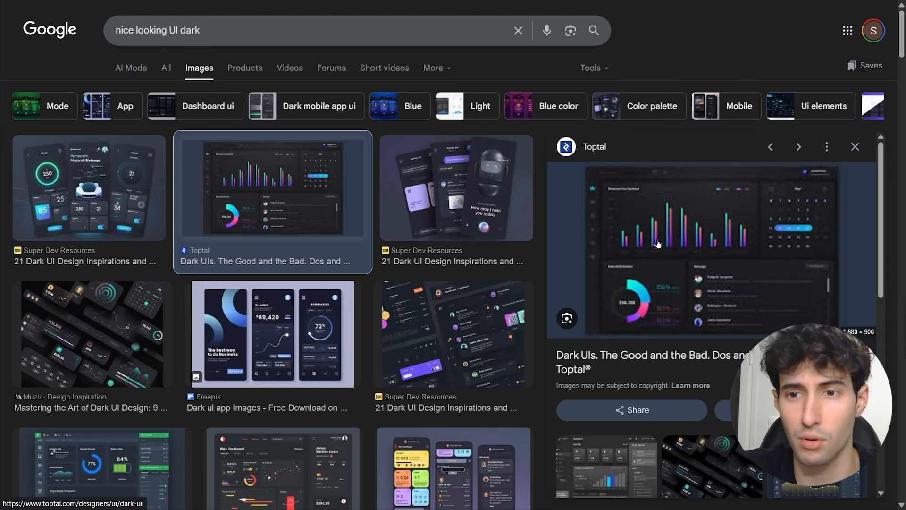
pyautogui.rightClick(659, 248)
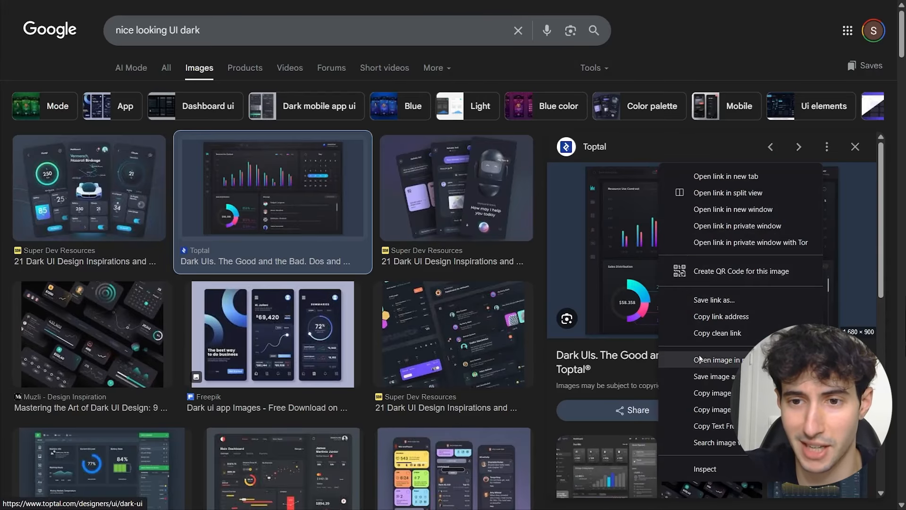
pyautogui.click(712, 393)
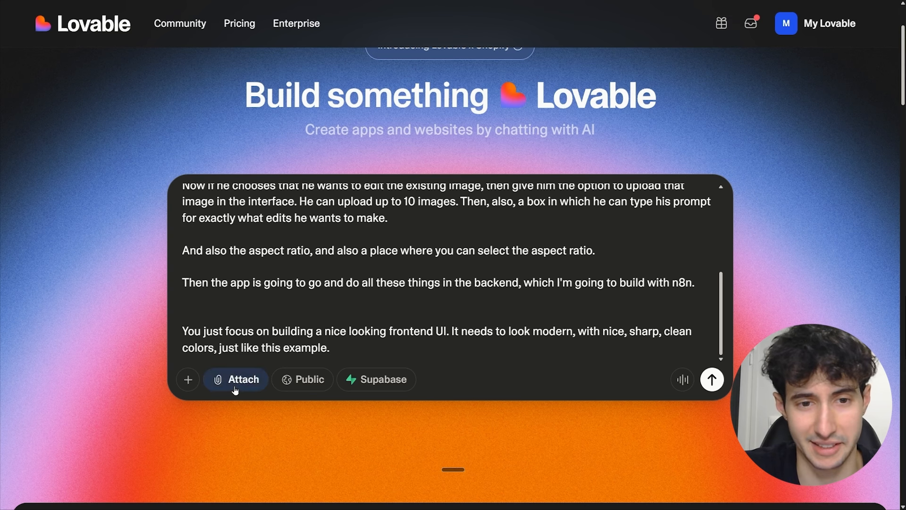
pyautogui.hotkey('ctrl', 'v')
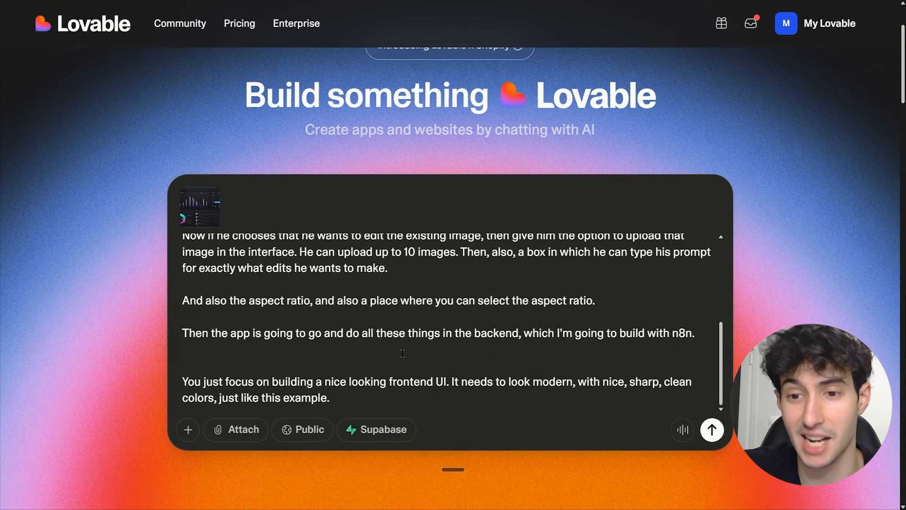
pyautogui.click(714, 430)
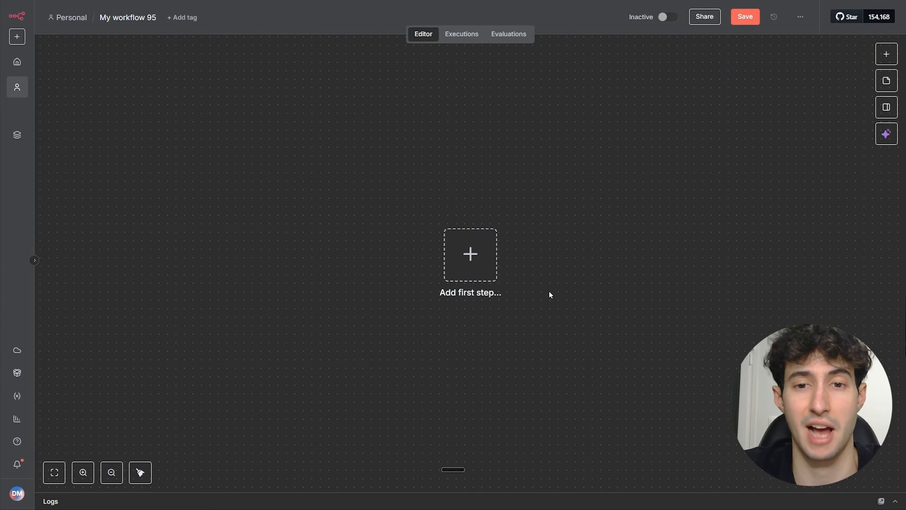
# - In the empty n8n workflow, add a Webhook trigger as the first step and set its HTTP method to POST
pyautogui.click(461, 263)
pyautogui.write('webh')
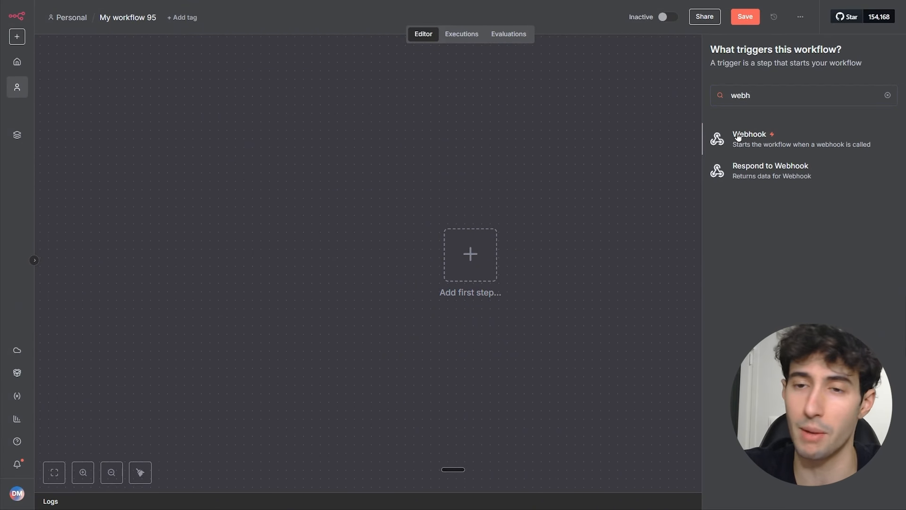
pyautogui.click(735, 137)
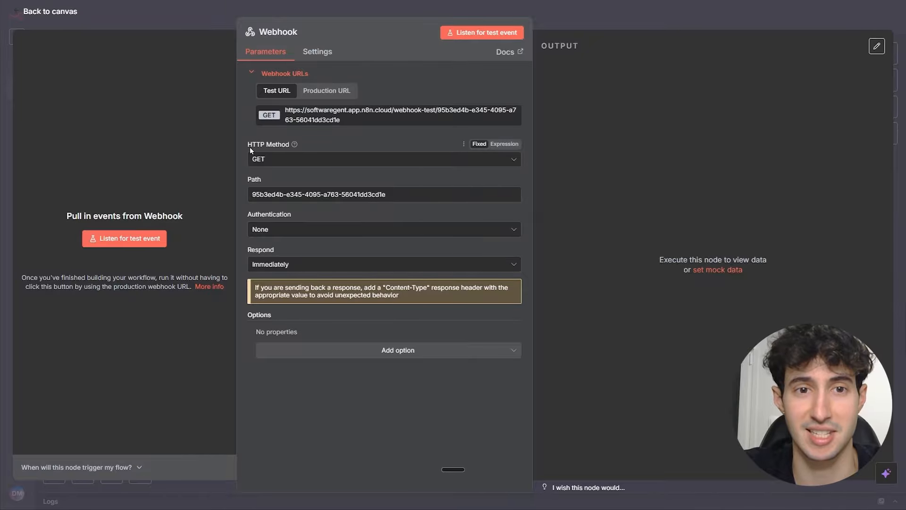
pyautogui.click(257, 159)
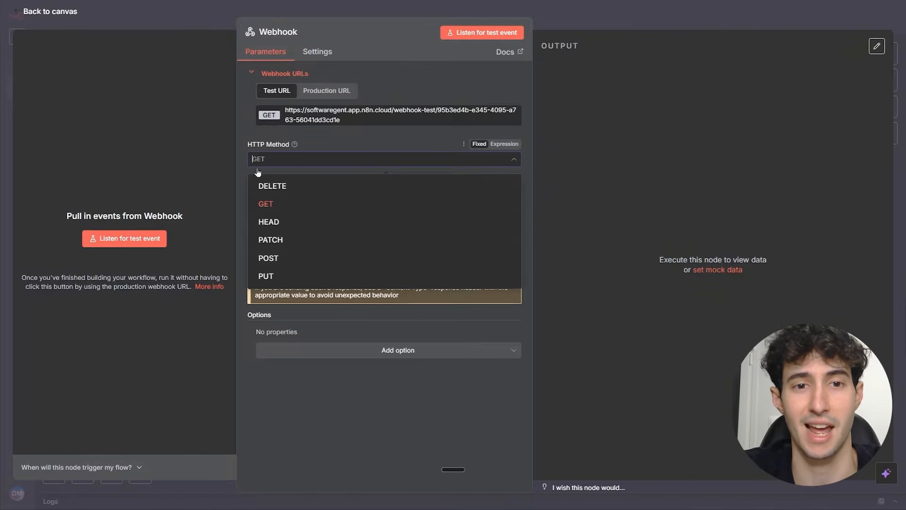
pyautogui.click(263, 257)
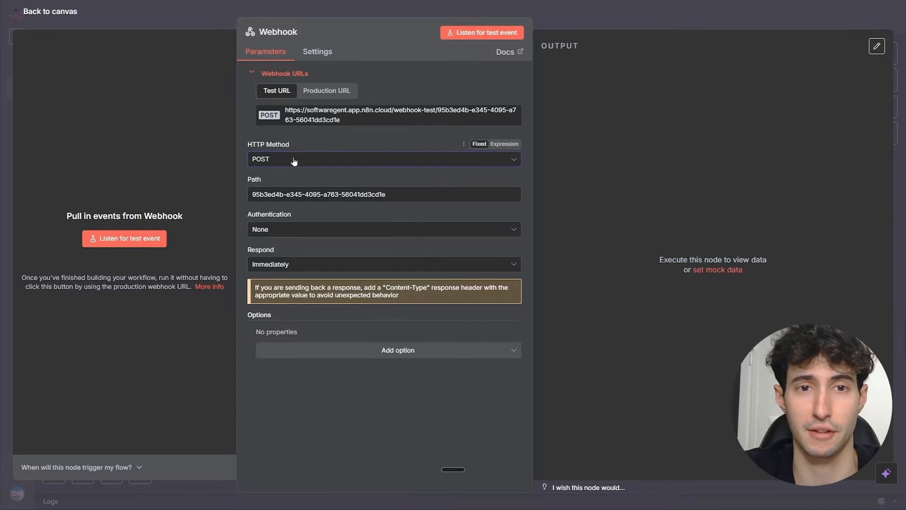
# - Copy the webhook's test URL and ask Lovable to connect it to the front-end interface and send all filled-in information there
pyautogui.click(325, 116)
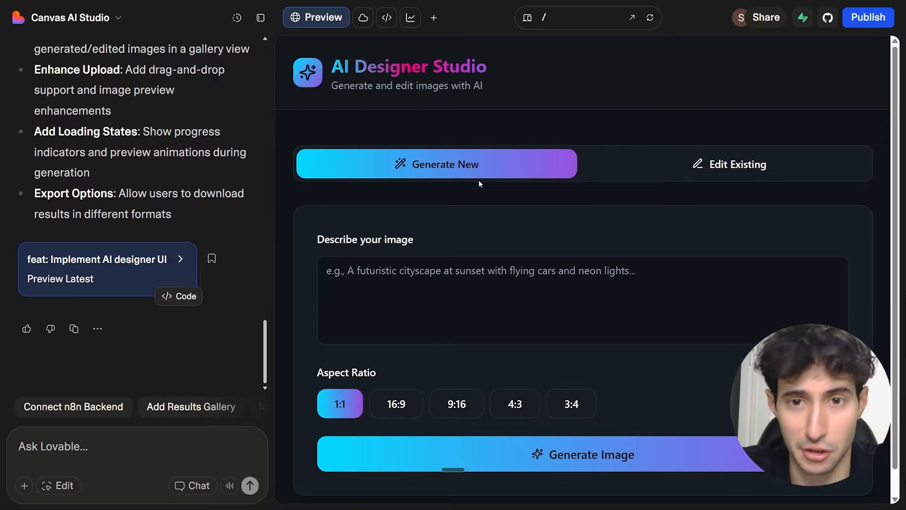
pyautogui.scroll(-1, 423, 261)
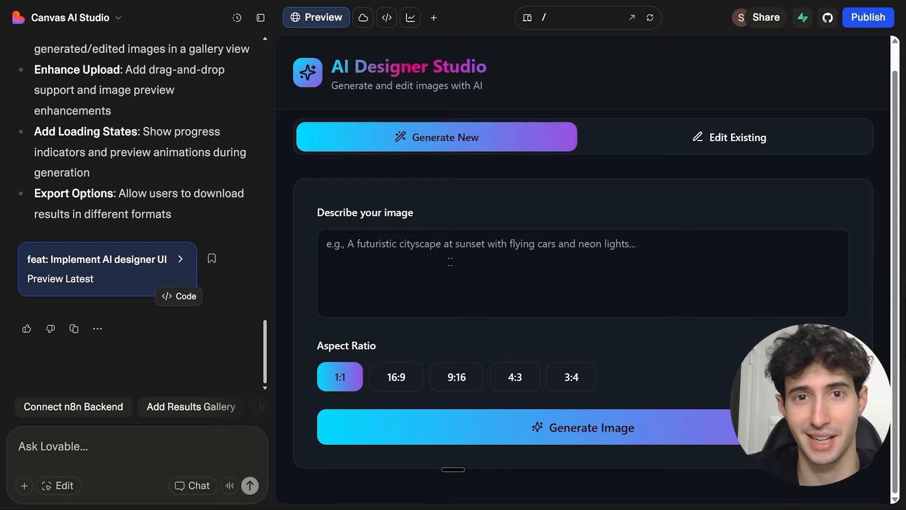
pyautogui.click(28, 446)
pyautogui.hotkey('ctrl', 'v')
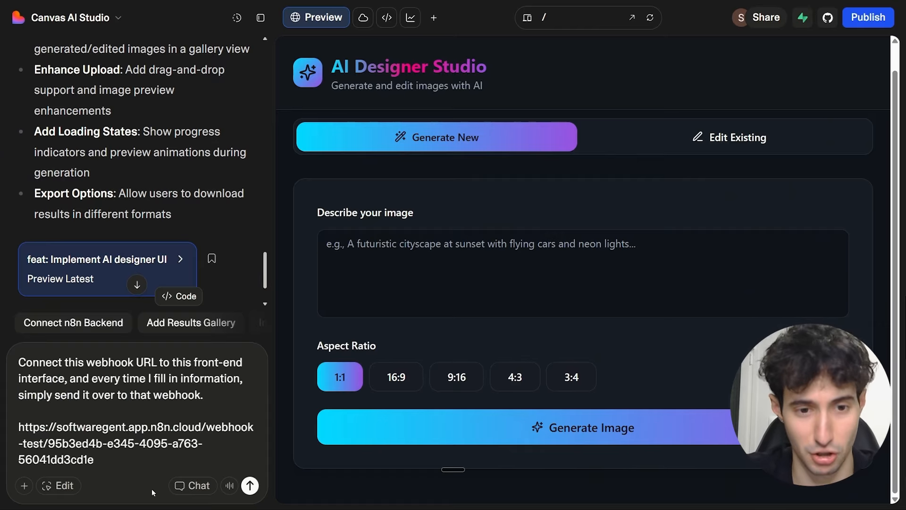
pyautogui.click(251, 486)
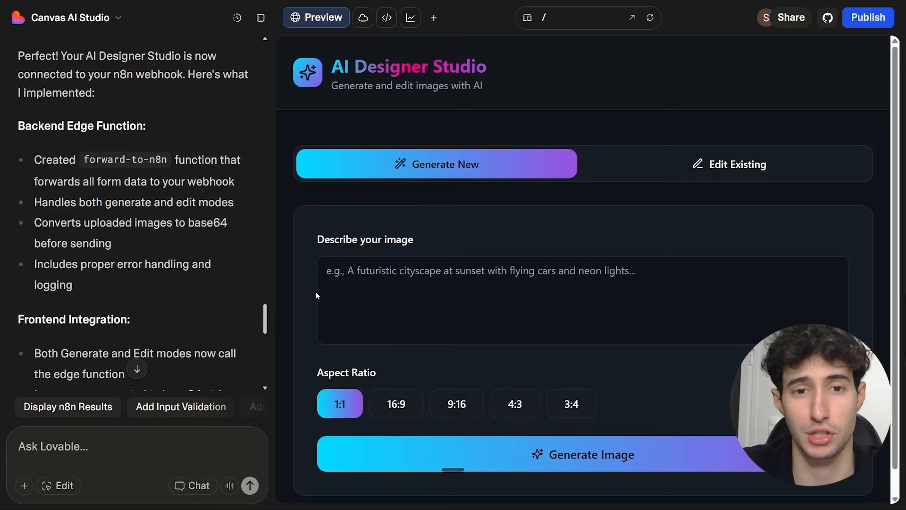
# - Submit the image prompt "Create a futuristic city with flying cars." from the app while the n8n webhook listens for a test event
pyautogui.click(332, 289)
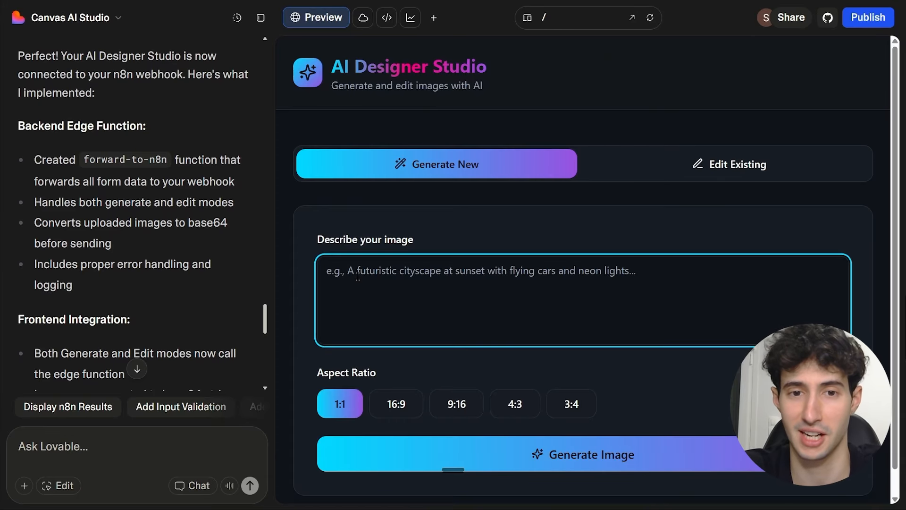
pyautogui.press('ctrl+super')
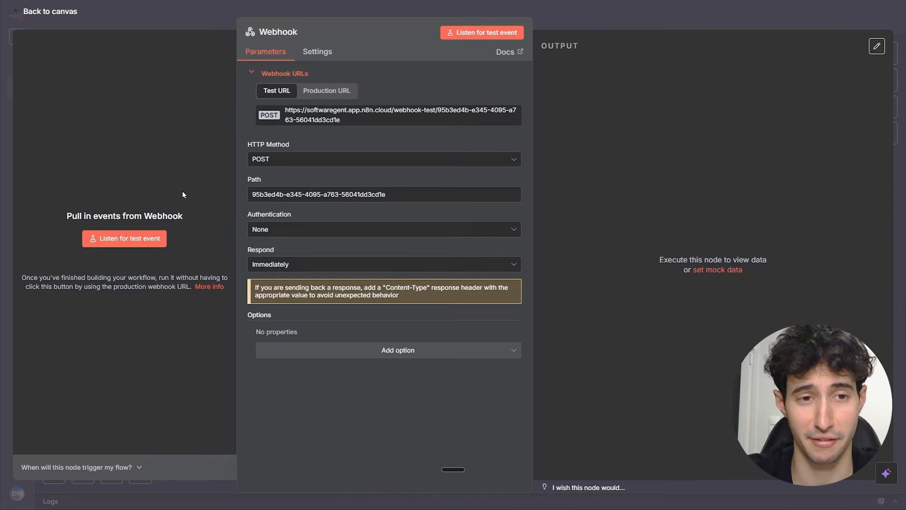
pyautogui.click(127, 239)
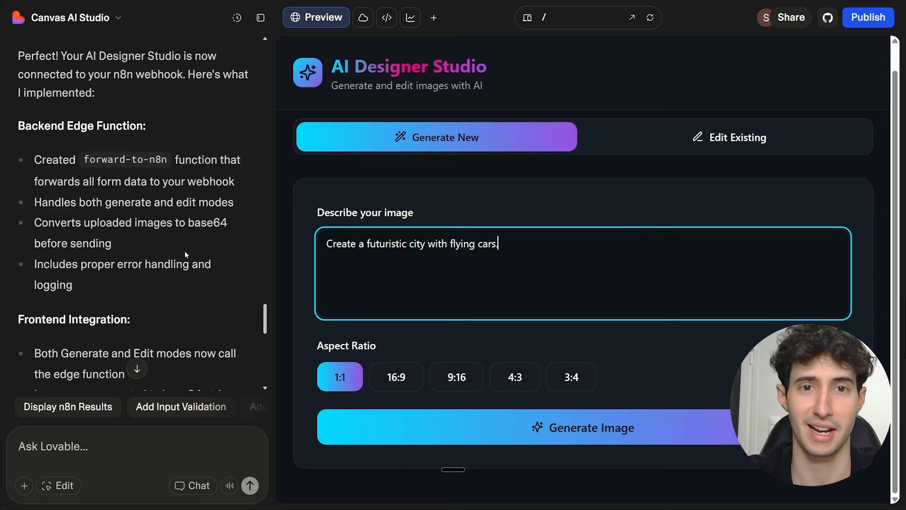
pyautogui.click(592, 426)
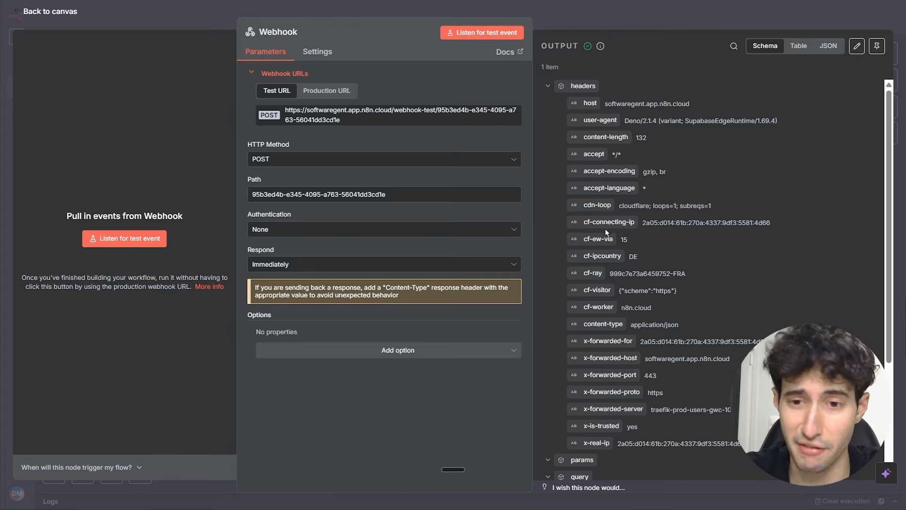
# - Pin the test data received by the Webhook node and move the node to the left side of the n8n canvas
pyautogui.scroll(-4, 606, 231)
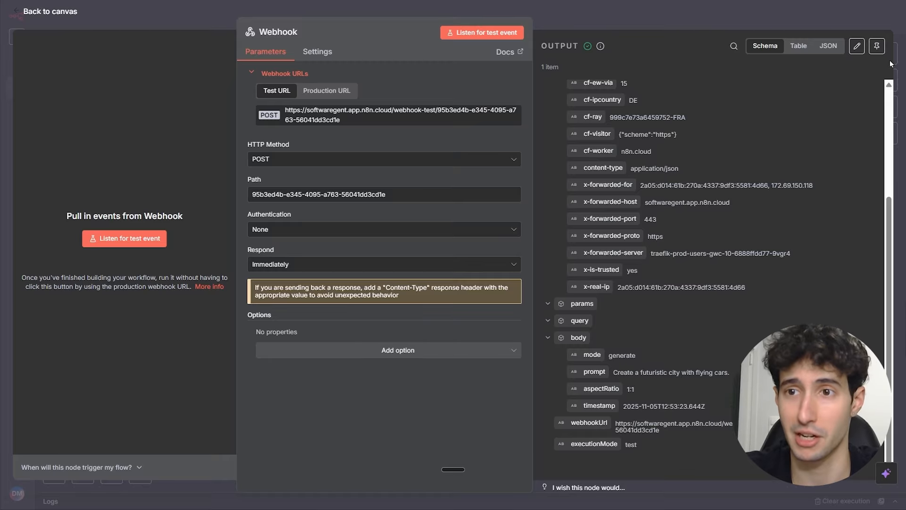
pyautogui.click(881, 50)
pyautogui.click(779, 26)
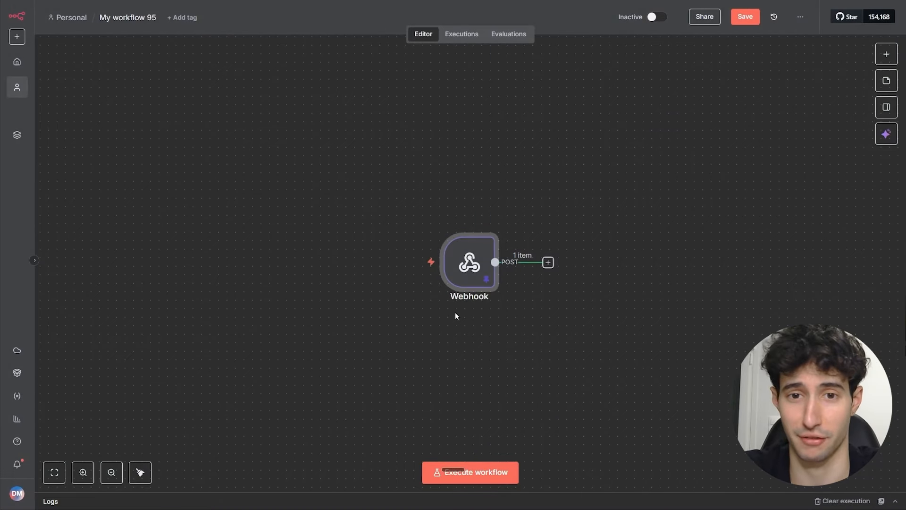
pyautogui.moveTo(472, 279); pyautogui.dragTo(208, 254)
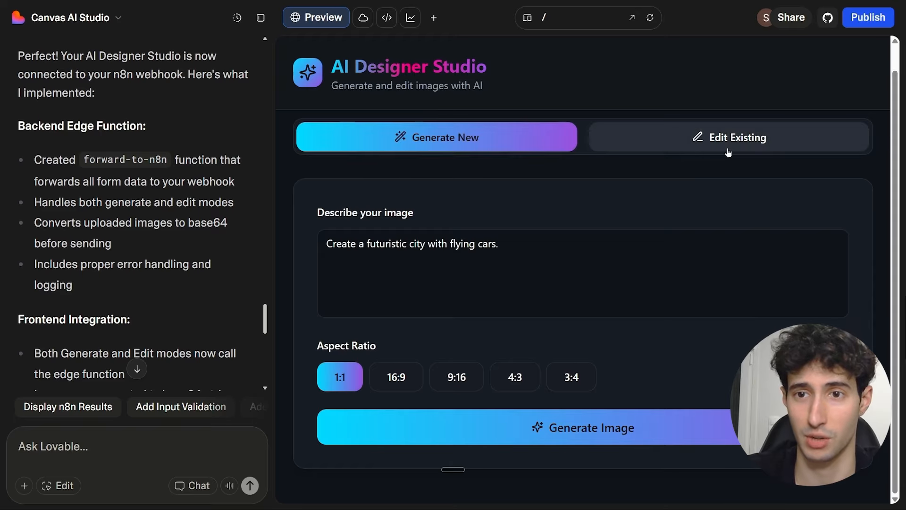
# - View the Edit Existing mode in the Lovable app preview and switch back to Generate New
pyautogui.click(708, 139)
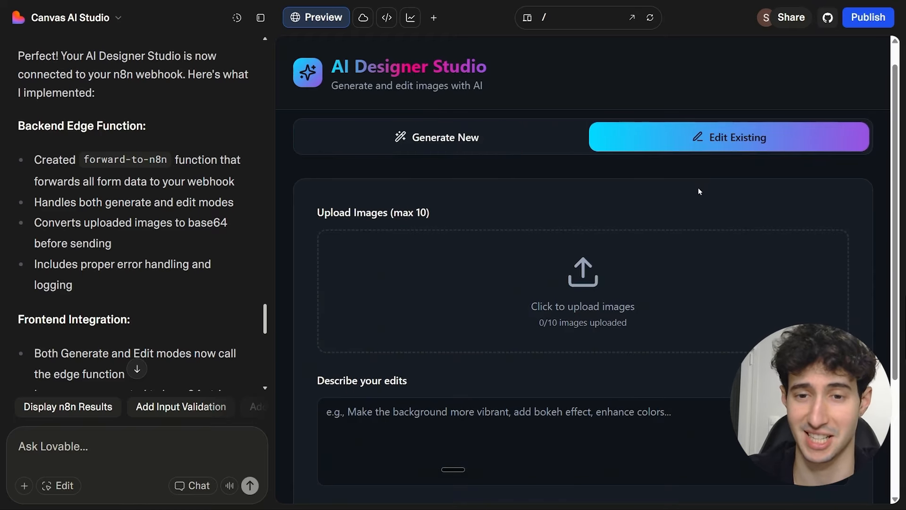
pyautogui.click(474, 152)
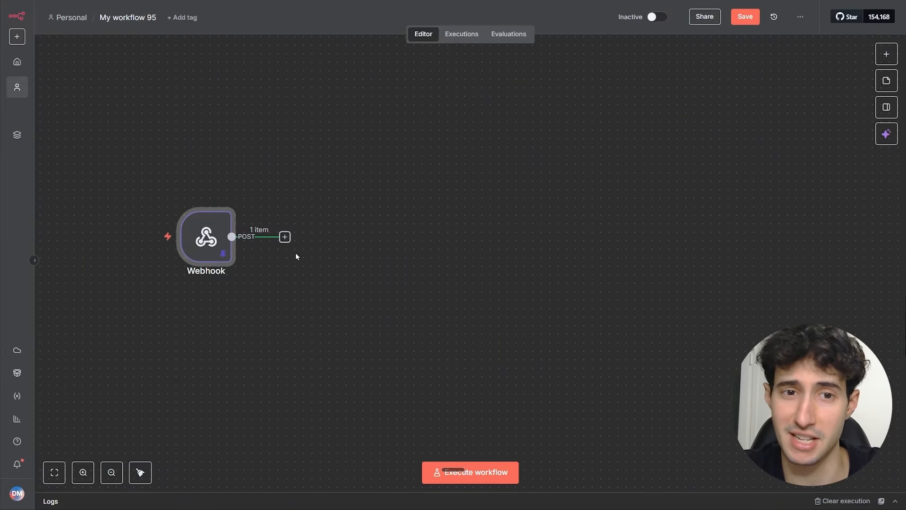
# - Add an If node connected to the output of the Webhook node
pyautogui.moveTo(285, 242); pyautogui.dragTo(336, 240)
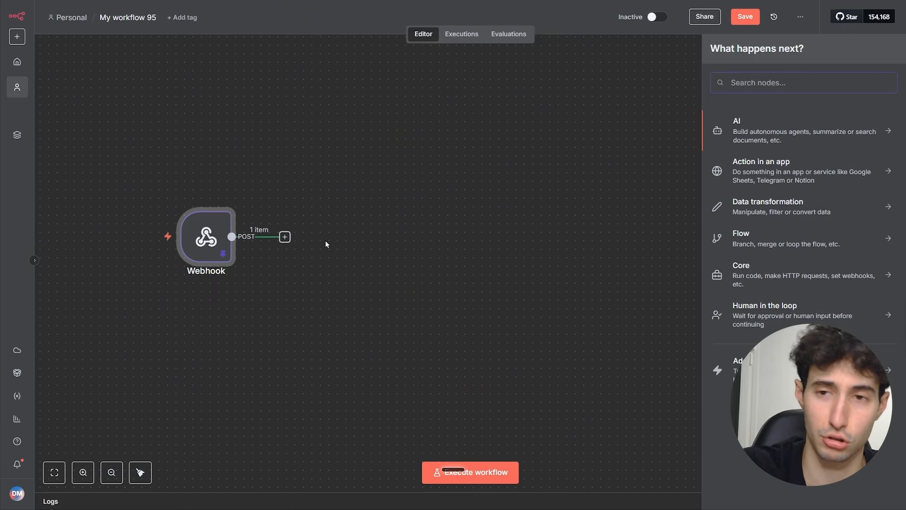
pyautogui.write('if')
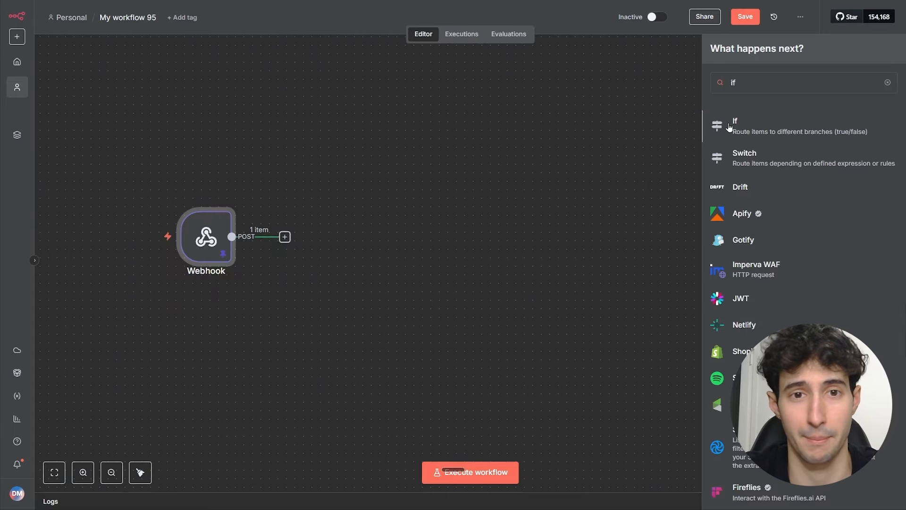
pyautogui.click(729, 123)
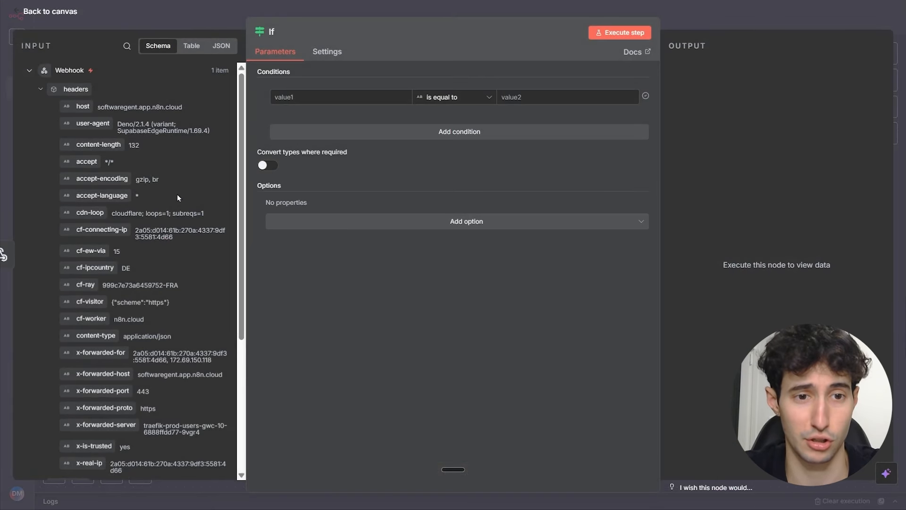
# - Set the If condition to webhook body mode is equal to "generate", then execute the step and return to the canvas
pyautogui.scroll(-5, 178, 197)
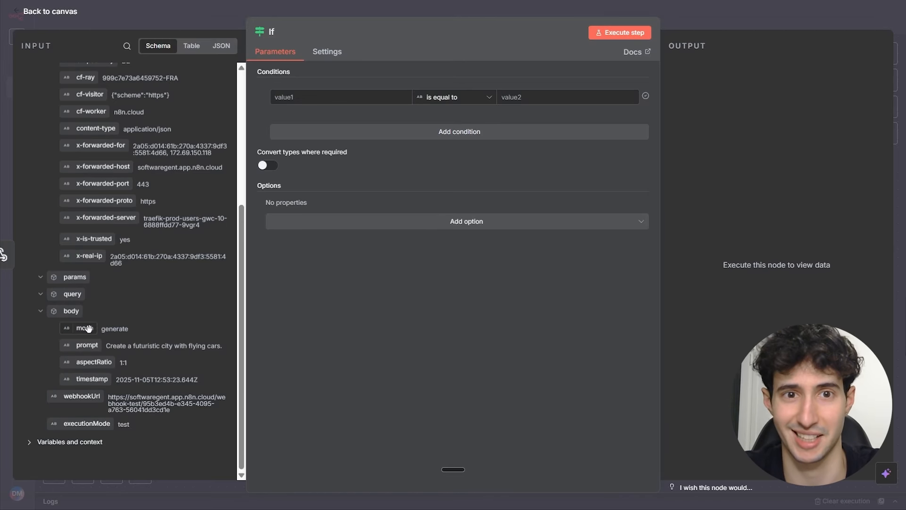
pyautogui.moveTo(89, 328); pyautogui.dragTo(294, 99)
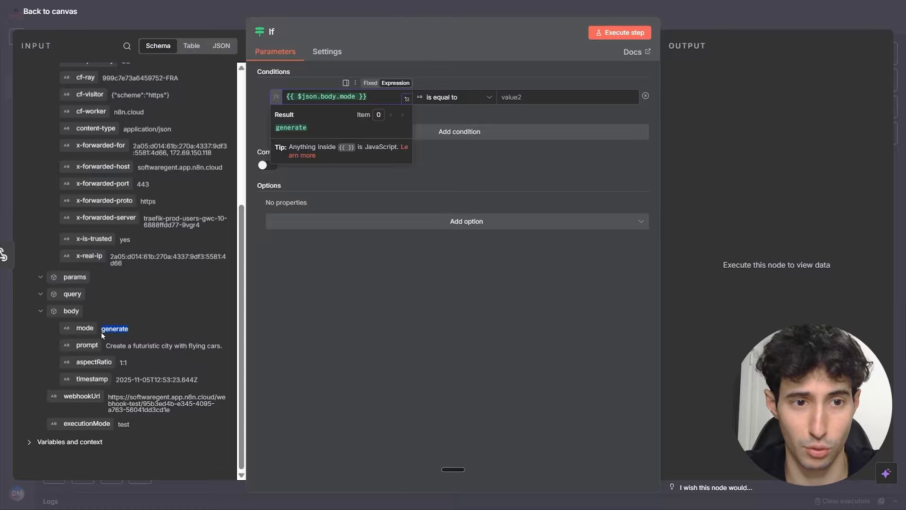
pyautogui.click(533, 97)
pyautogui.write('generate')
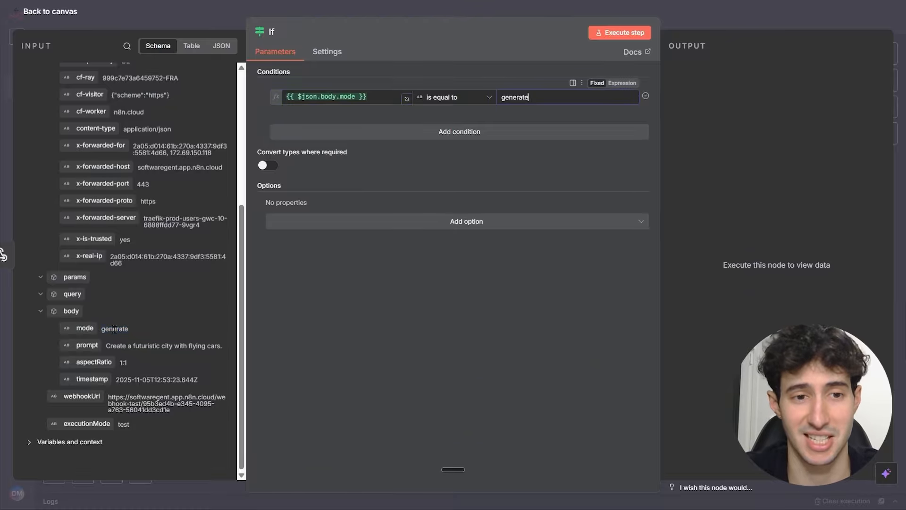
pyautogui.click(616, 32)
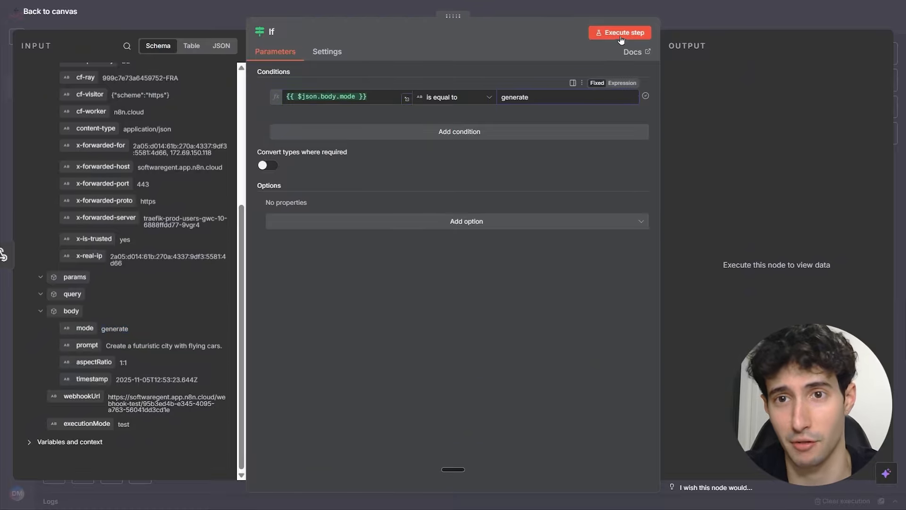
pyautogui.press('Escape')
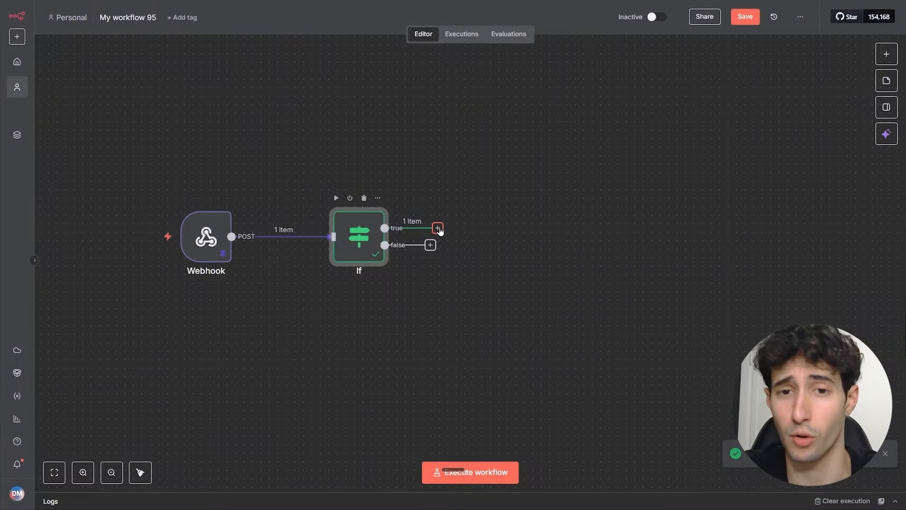
# - Add an HTTP Request node to the true branch of the If node
pyautogui.moveTo(438, 228); pyautogui.dragTo(540, 152)
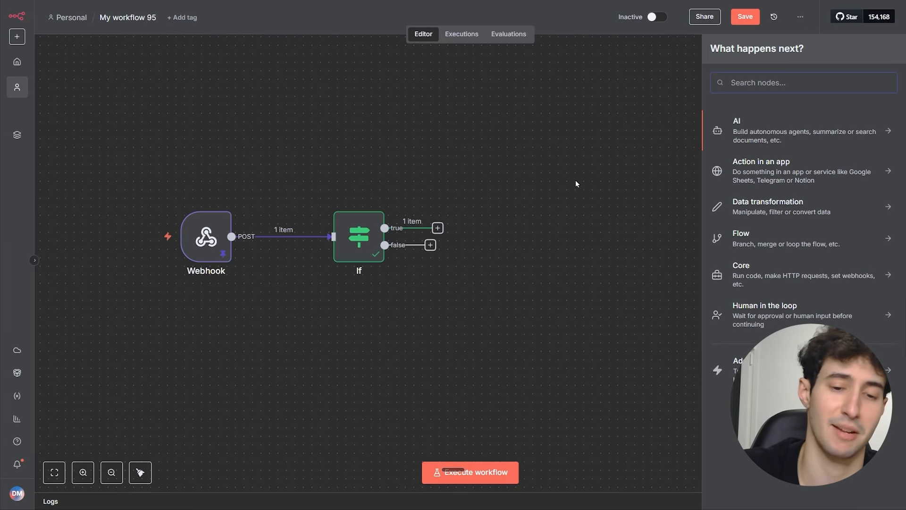
pyautogui.write('http')
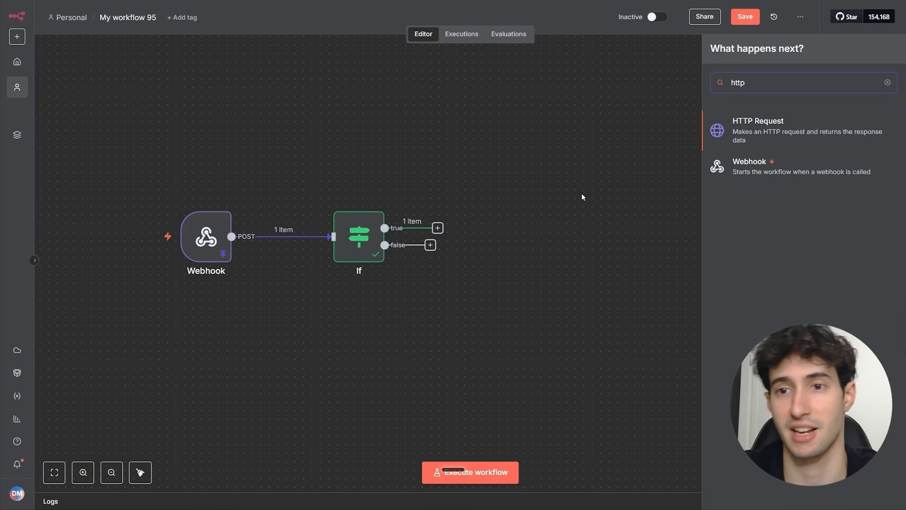
pyautogui.click(760, 142)
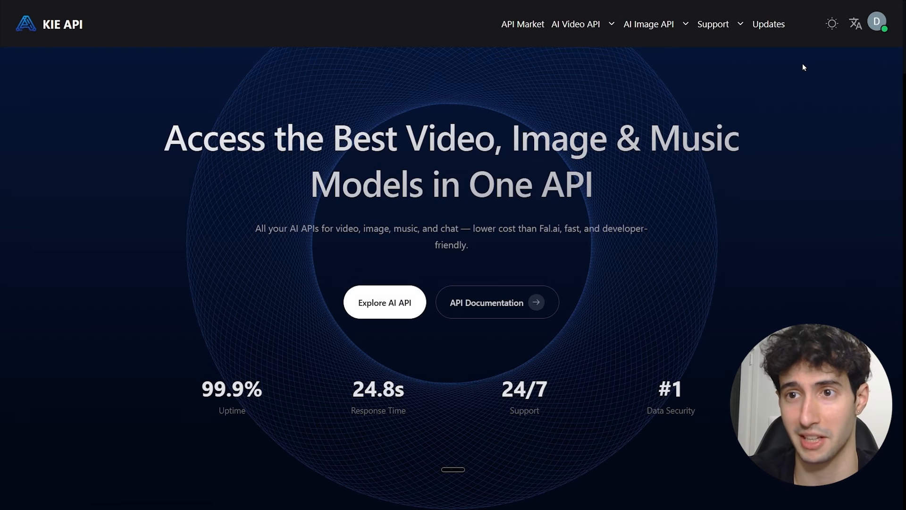
# - Open the billing page on the KIE AI site and select the $5 package of 1,000 credits
pyautogui.click(874, 28)
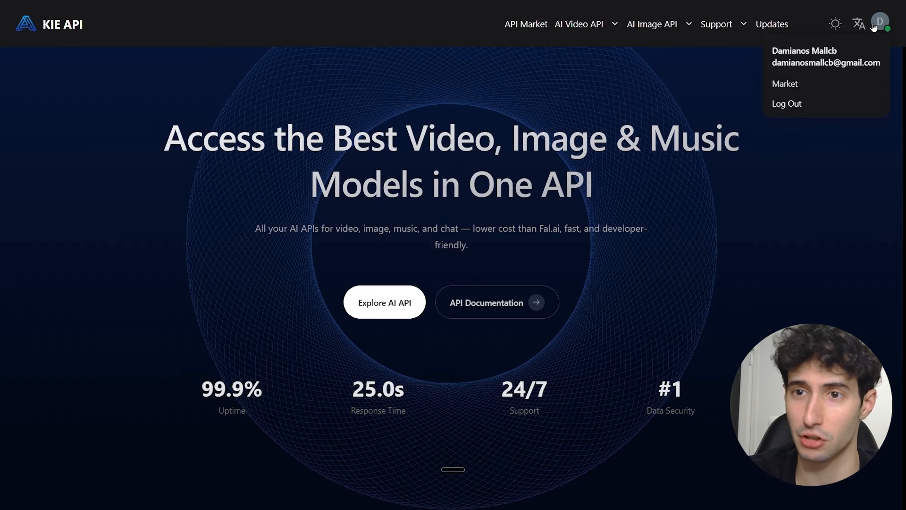
pyautogui.click(399, 206)
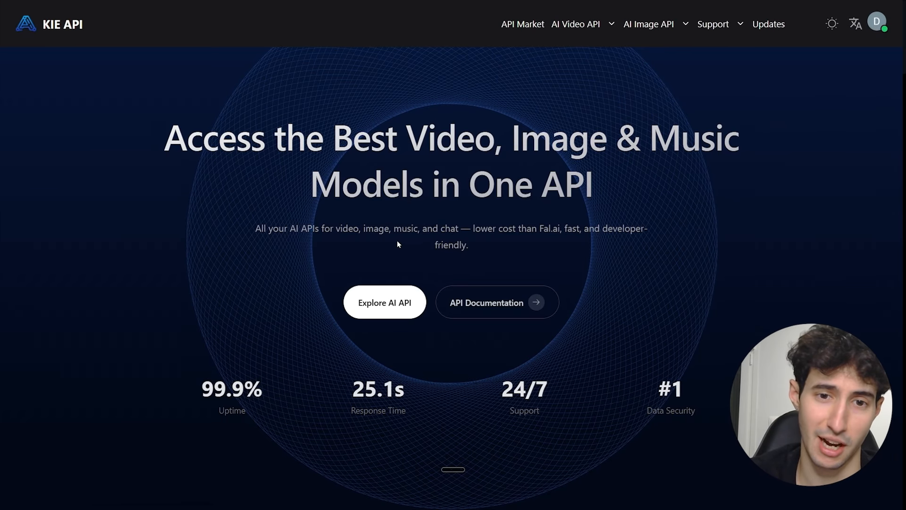
pyautogui.click(374, 314)
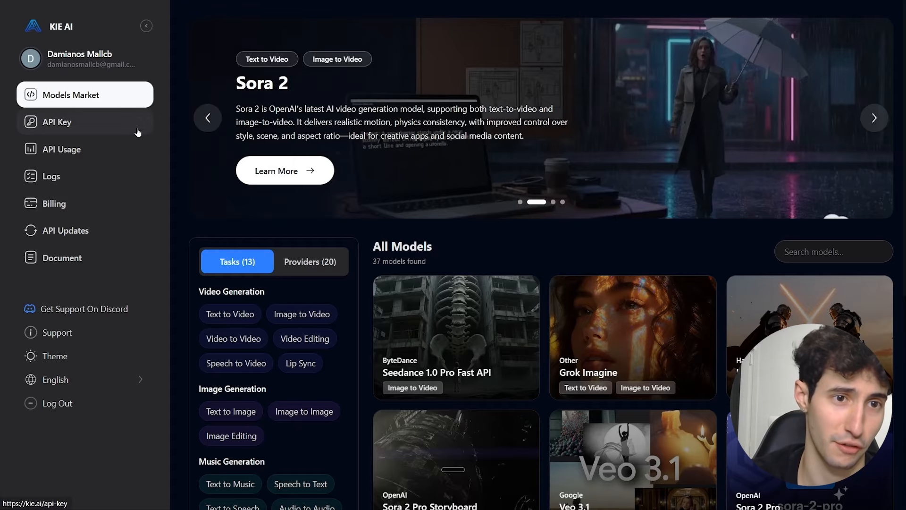
pyautogui.click(56, 205)
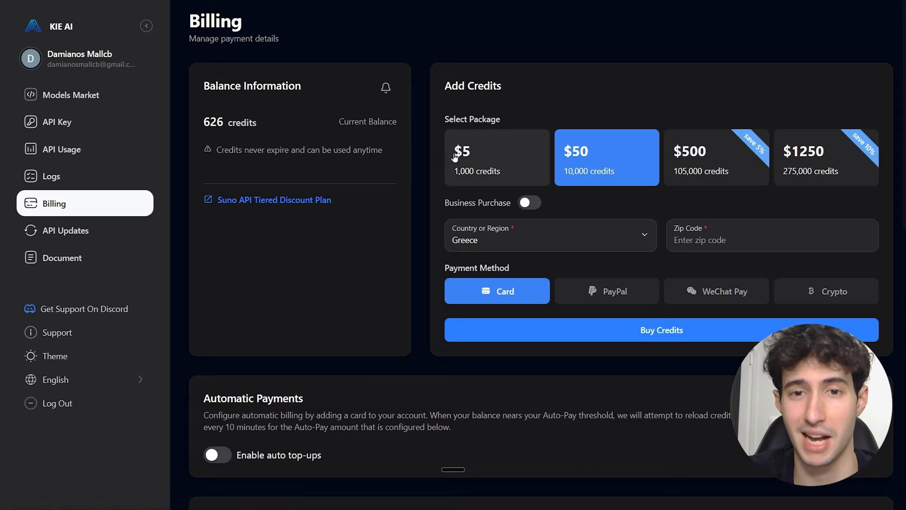
pyautogui.click(472, 156)
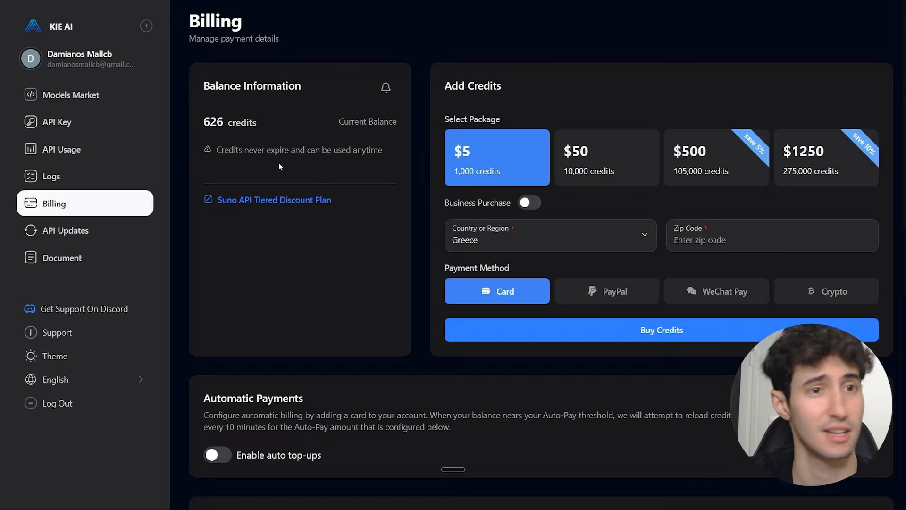
# - Find the google/nano-banana model among the Text to Image models in the Models Market and review its playground inputs
pyautogui.click(53, 100)
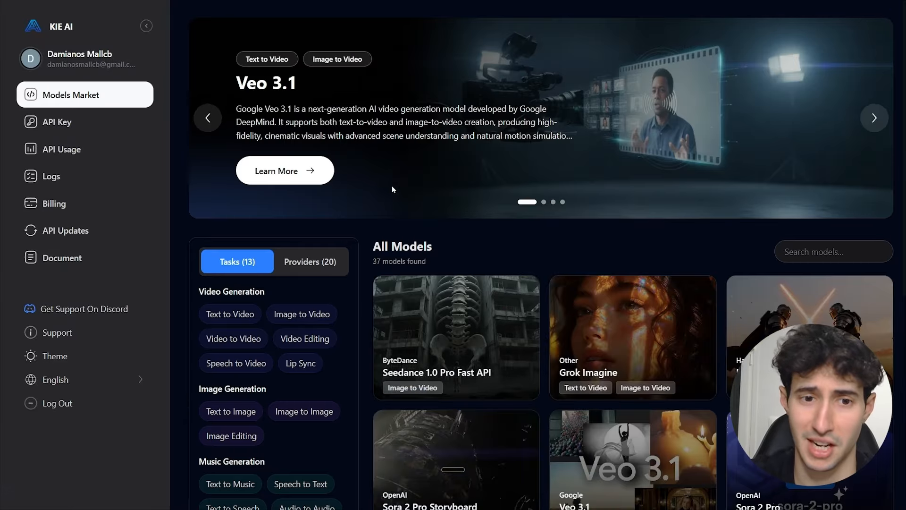
pyautogui.scroll(-1, 354, 226)
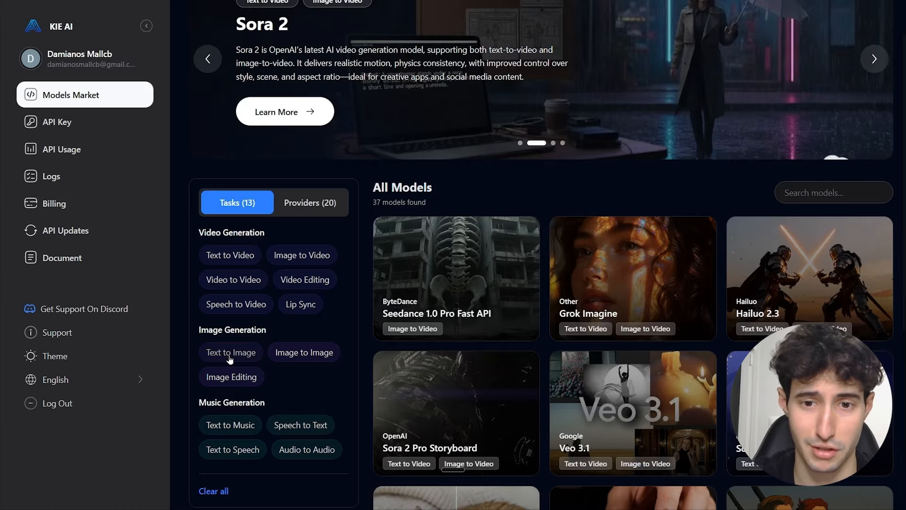
pyautogui.click(231, 358)
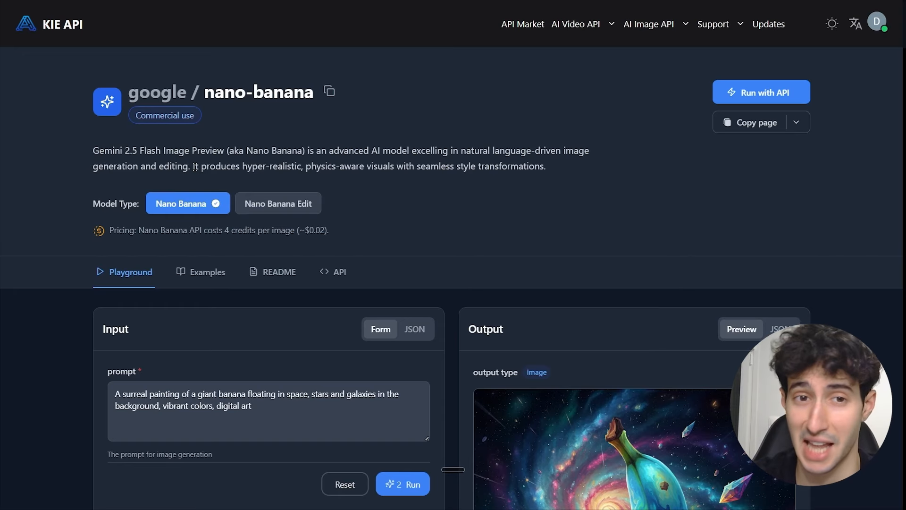
pyautogui.scroll(-2, 192, 166)
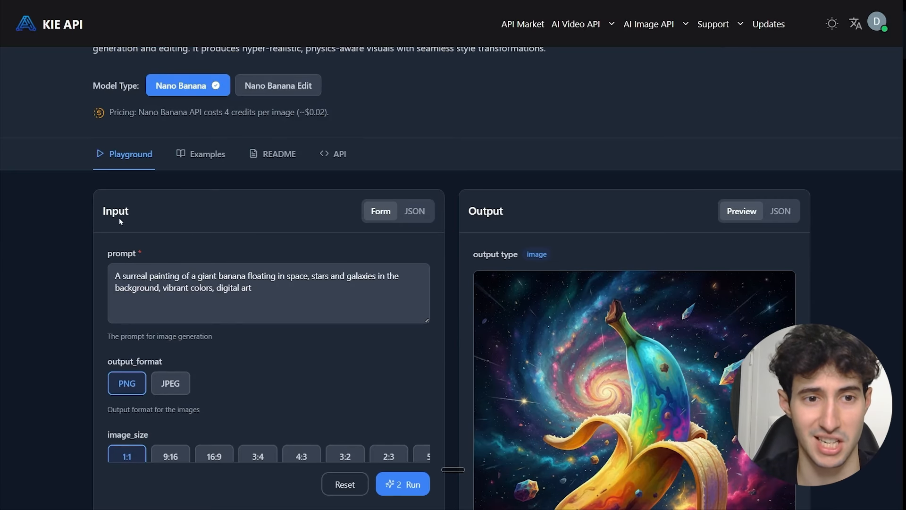
pyautogui.scroll(2, 305, 336)
pyautogui.scroll(-4, 269, 338)
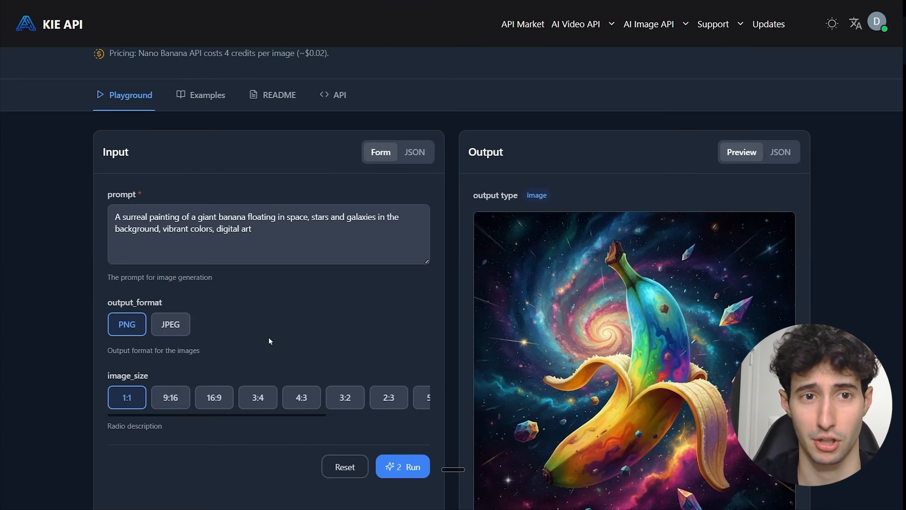
pyautogui.scroll(-2, 283, 314)
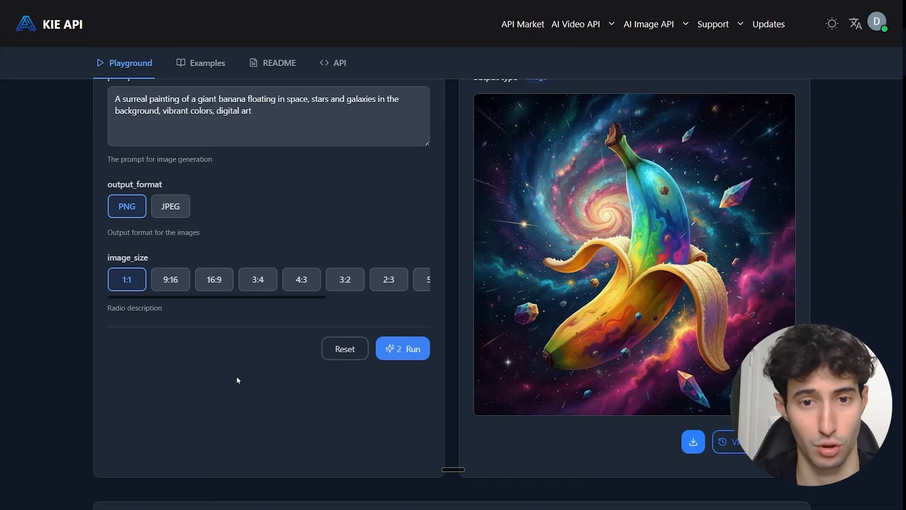
pyautogui.scroll(3, 330, 267)
pyautogui.scroll(1, 301, 274)
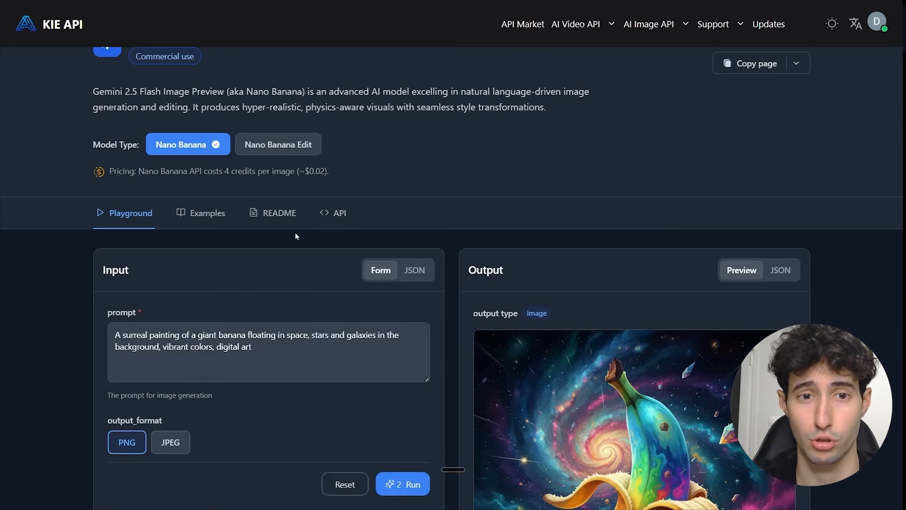
# - Copy the cURL request example for the Create Task endpoint from the nano-banana API documentation
pyautogui.click(333, 215)
pyautogui.scroll(-4, 343, 288)
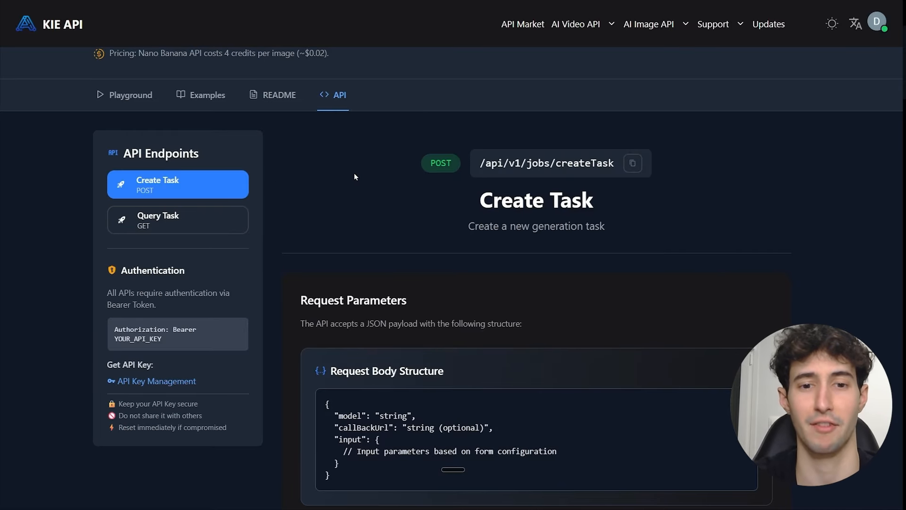
pyautogui.scroll(1, 364, 203)
pyautogui.scroll(-2, 366, 231)
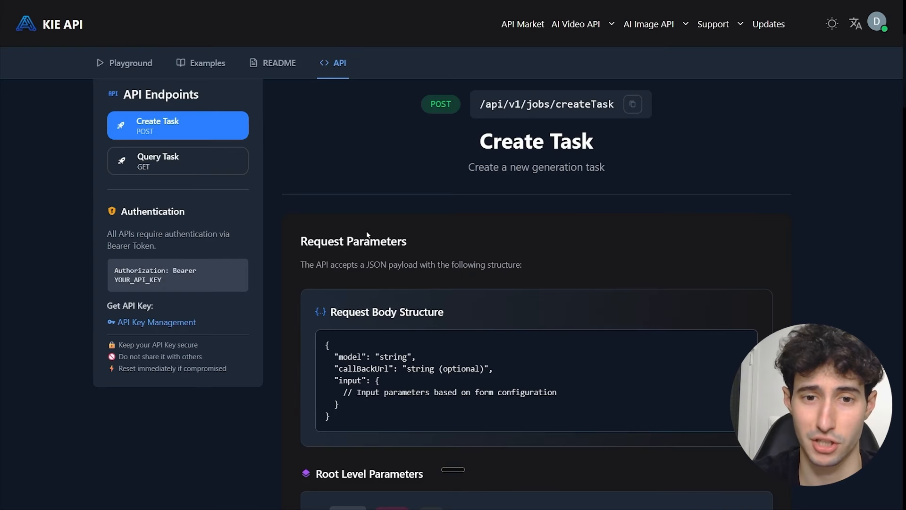
pyautogui.scroll(-15, 367, 231)
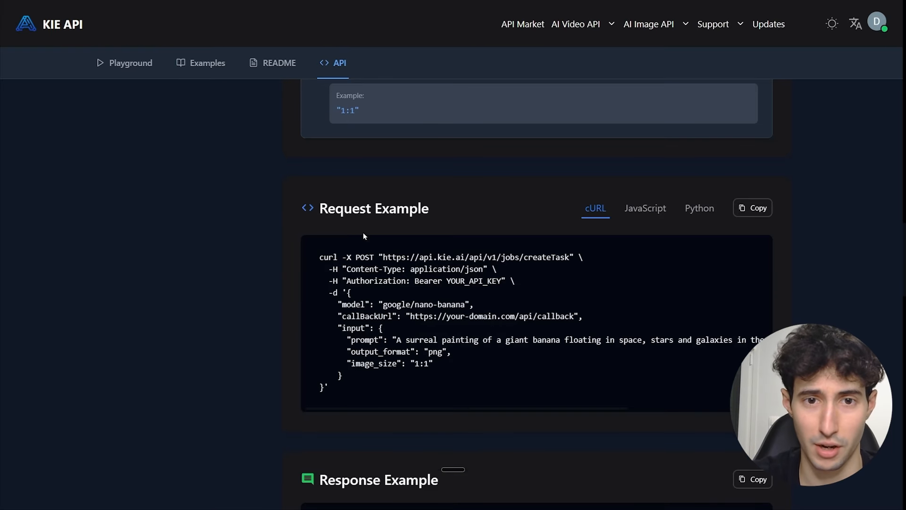
pyautogui.tripleClick(342, 208)
pyautogui.click(464, 212)
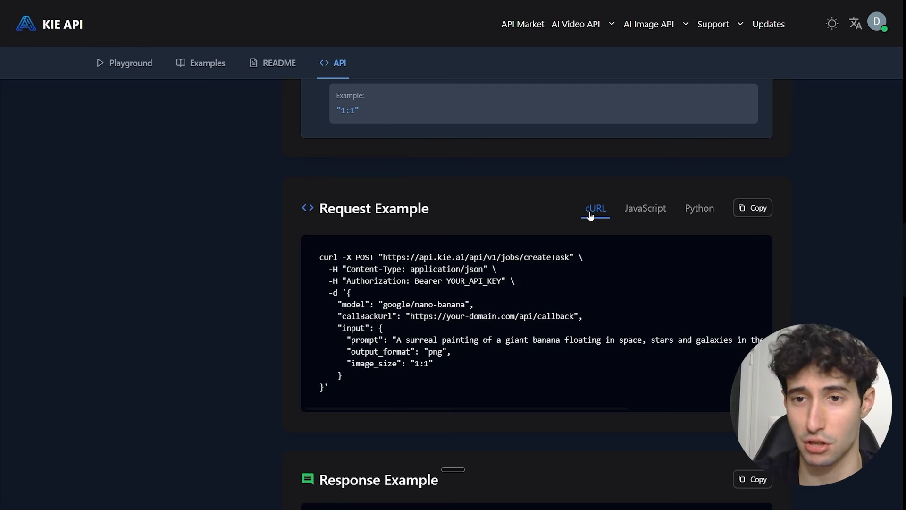
pyautogui.click(752, 208)
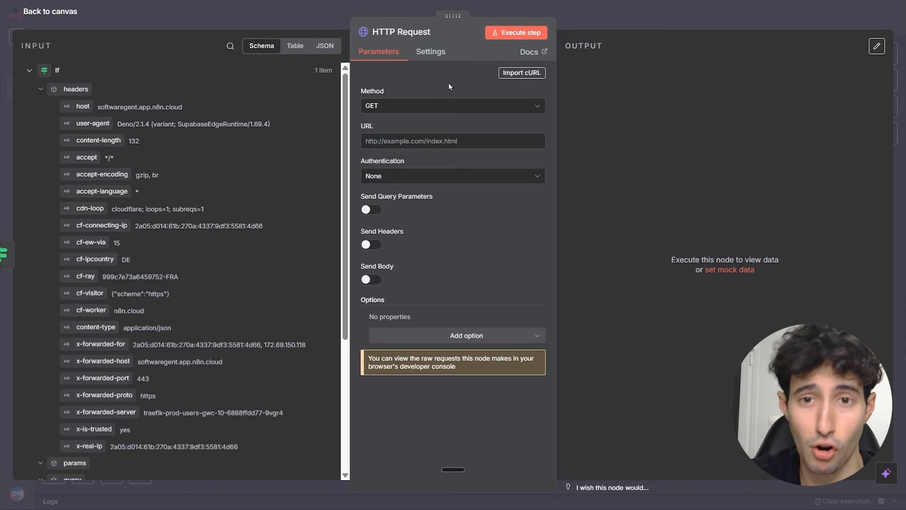
# - Switch to n8n and import the copied cURL command into the HTTP Request node
pyautogui.click(522, 73)
pyautogui.click(331, 220)
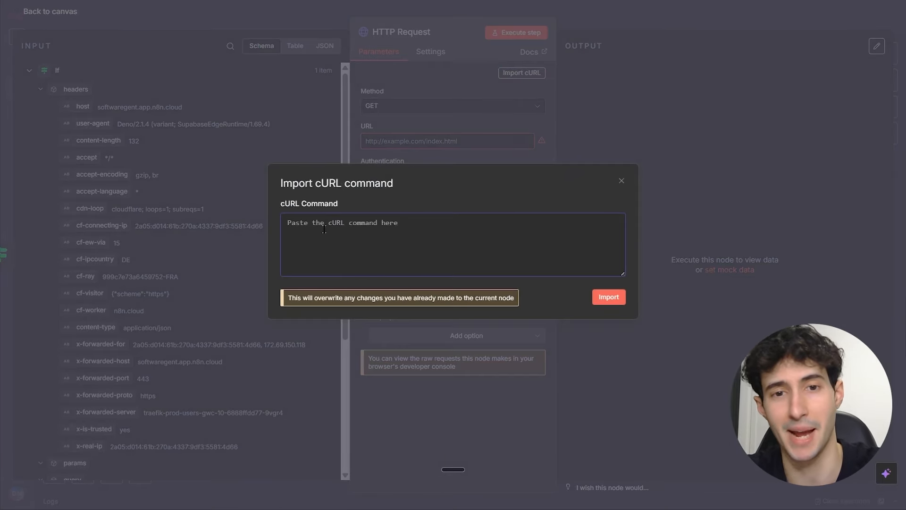
pyautogui.hotkey('ctrl', 'v')
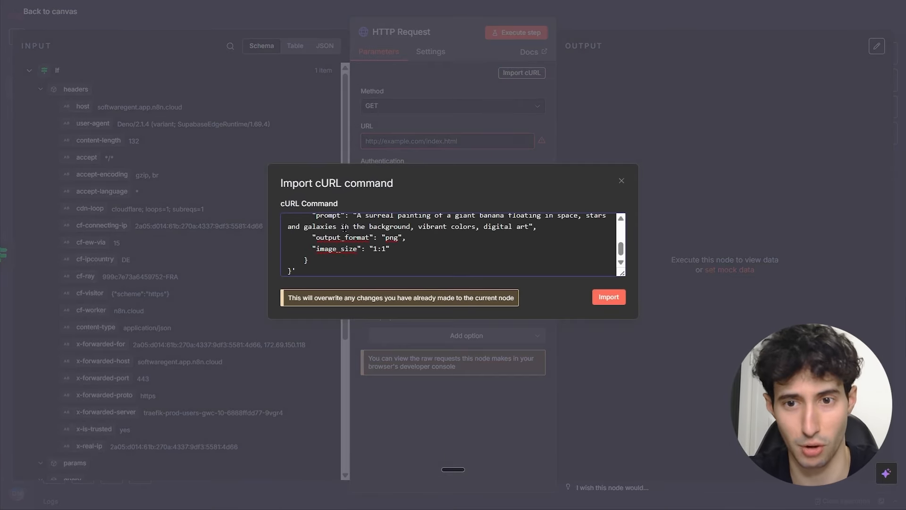
pyautogui.click(608, 297)
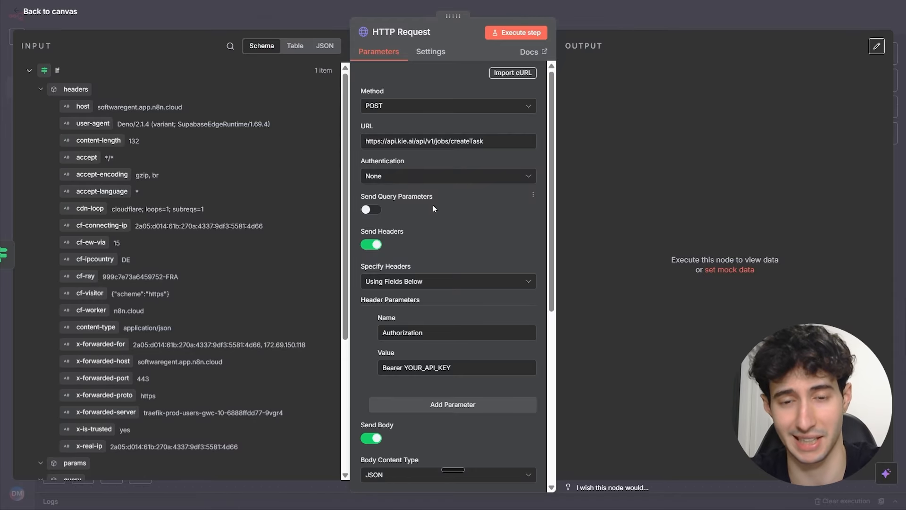
# - Switch to the KIE AI site, create an API key named API, and copy the new key
pyautogui.scroll(-3, 430, 210)
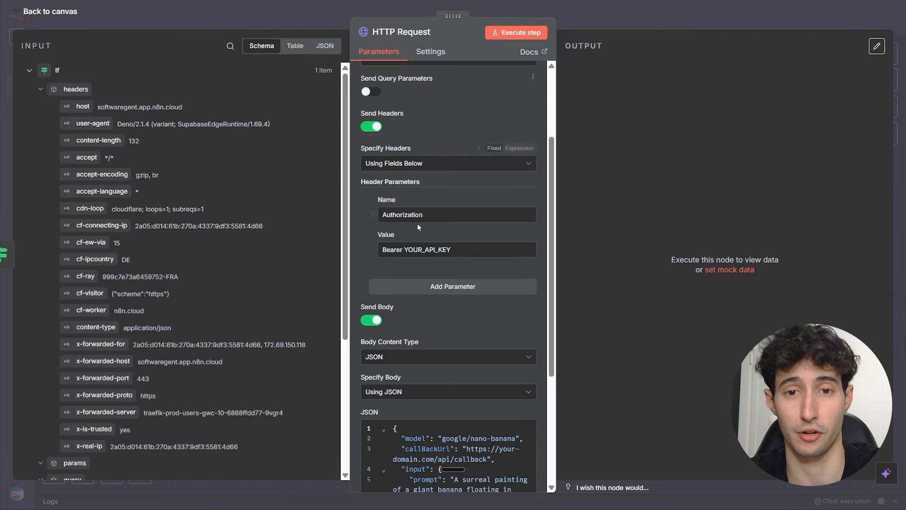
pyautogui.scroll(3, 433, 213)
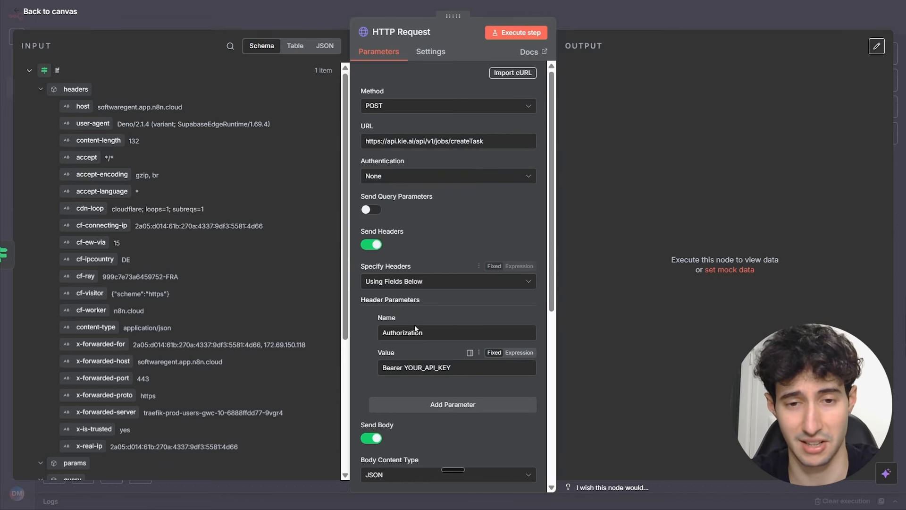
pyautogui.moveTo(420, 367); pyautogui.dragTo(469, 369)
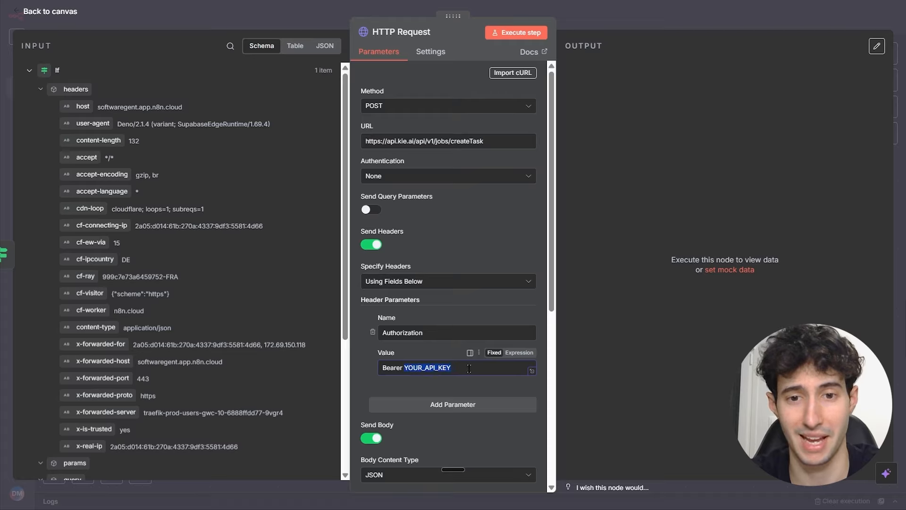
pyautogui.click(469, 368)
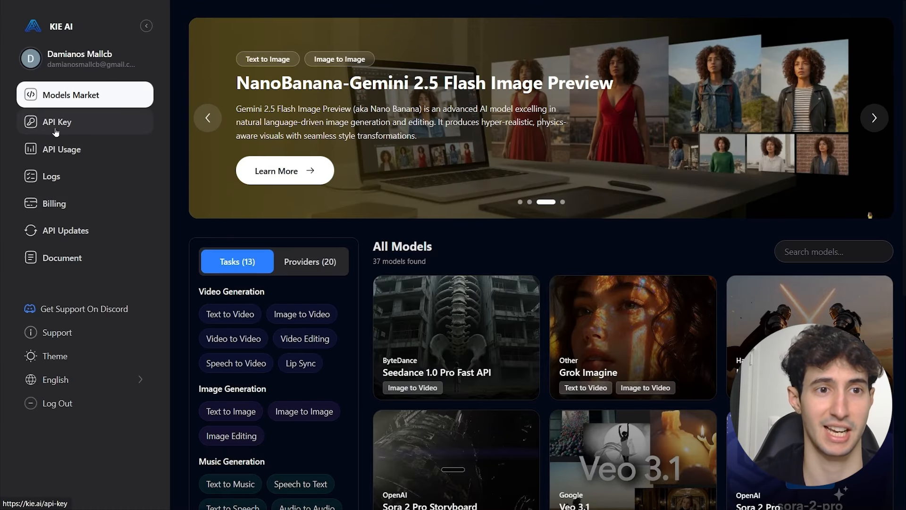
pyautogui.click(55, 131)
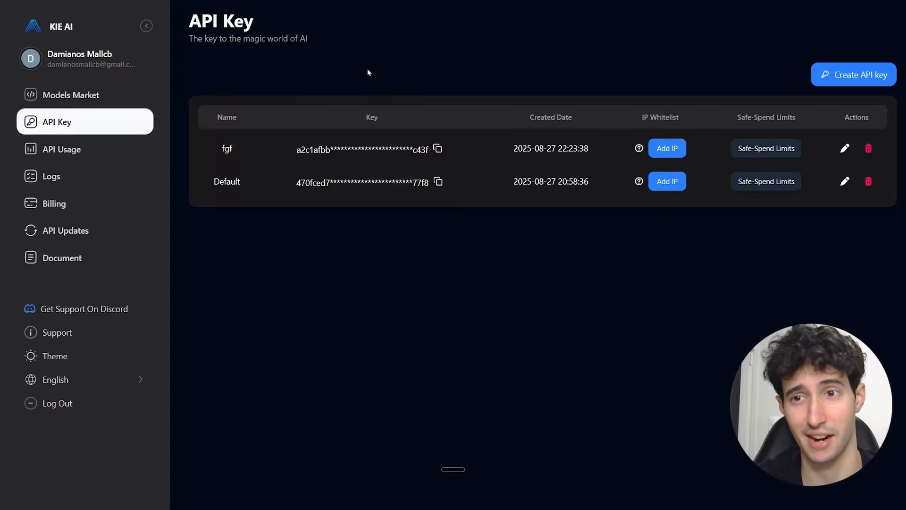
pyautogui.click(838, 74)
pyautogui.click(421, 256)
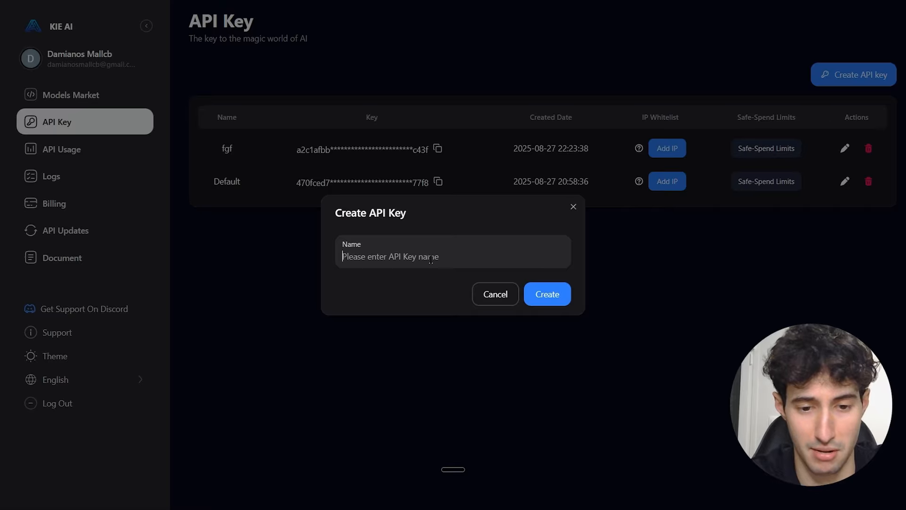
pyautogui.write('API')
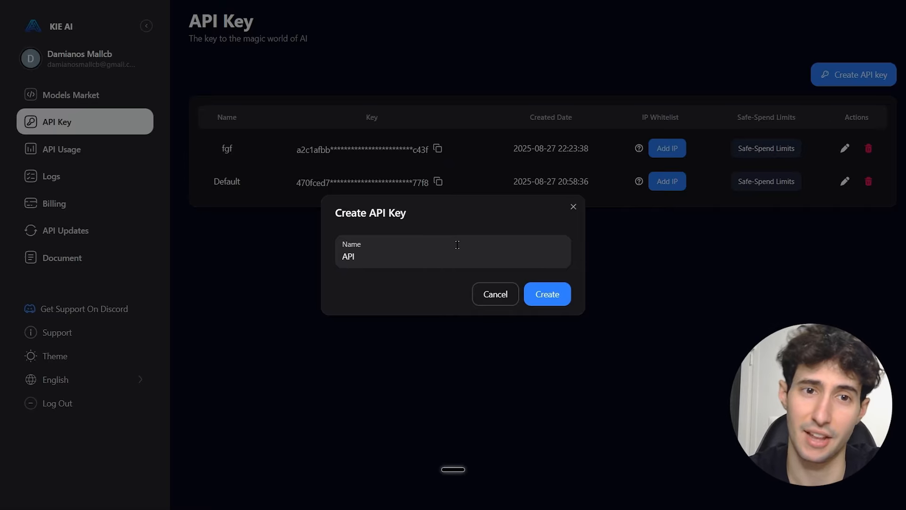
pyautogui.click(566, 295)
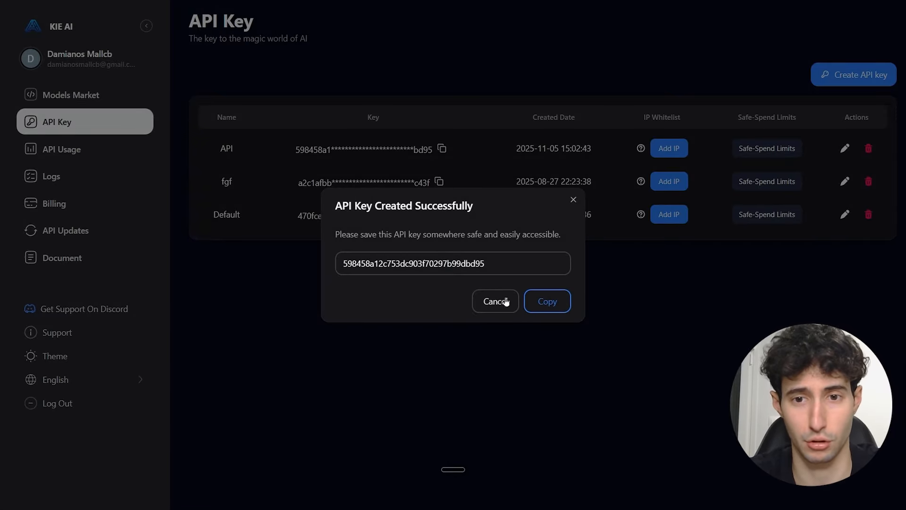
pyautogui.click(555, 311)
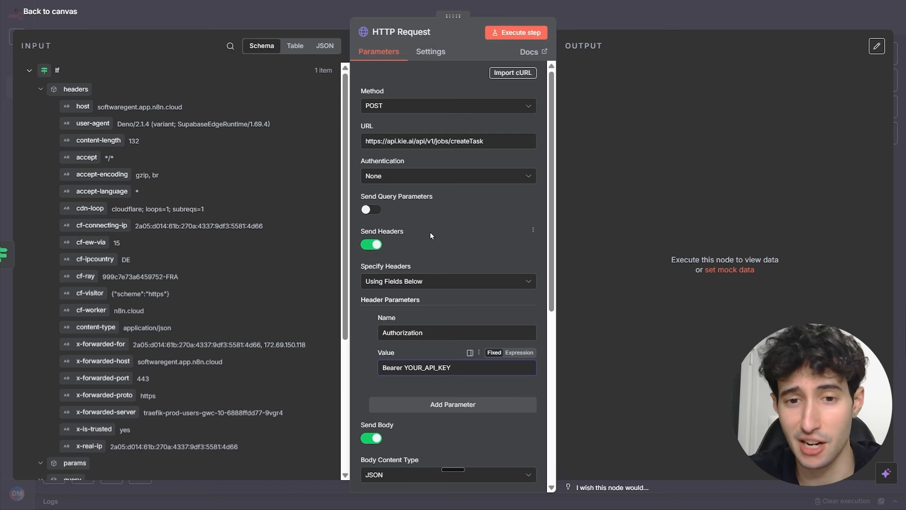
# - Switch back to n8n and replace the YOUR_API_KEY placeholder in the Authorization header value with the copied API key
pyautogui.moveTo(453, 367); pyautogui.dragTo(409, 367)
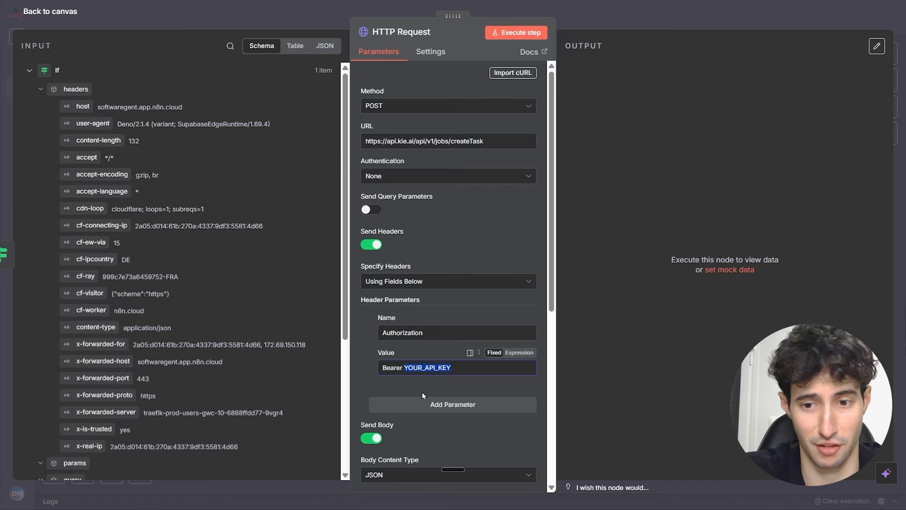
pyautogui.hotkey('ctrl', 'v')
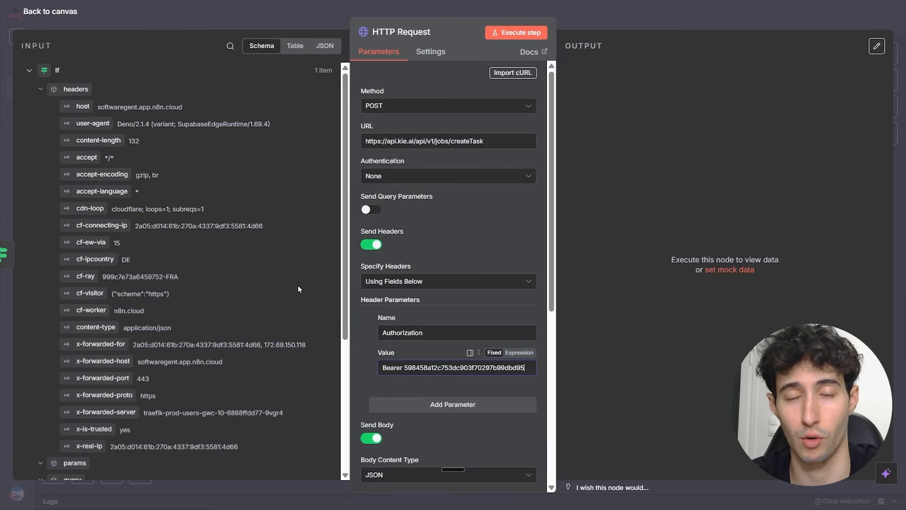
# - Set the HTTP Request node's authentication to Generic Credential Type with Header Auth as the generic auth type
pyautogui.click(375, 177)
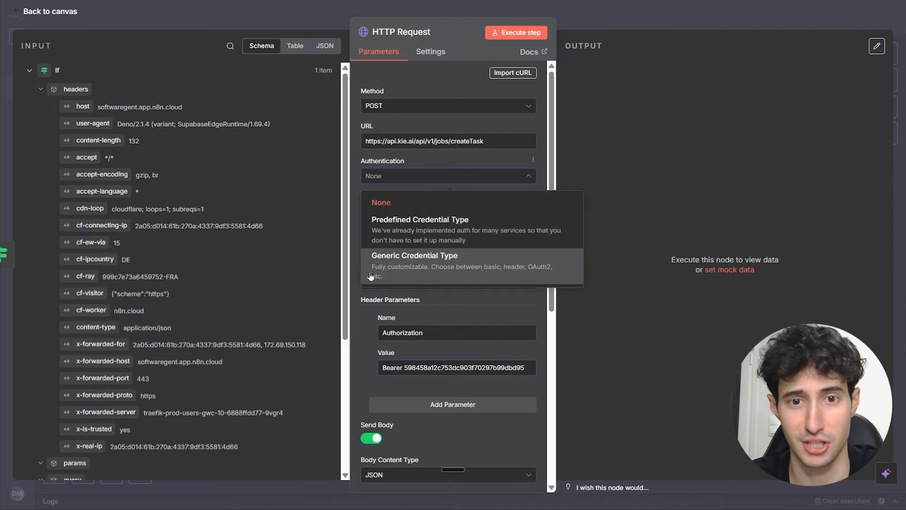
pyautogui.click(386, 276)
pyautogui.click(382, 211)
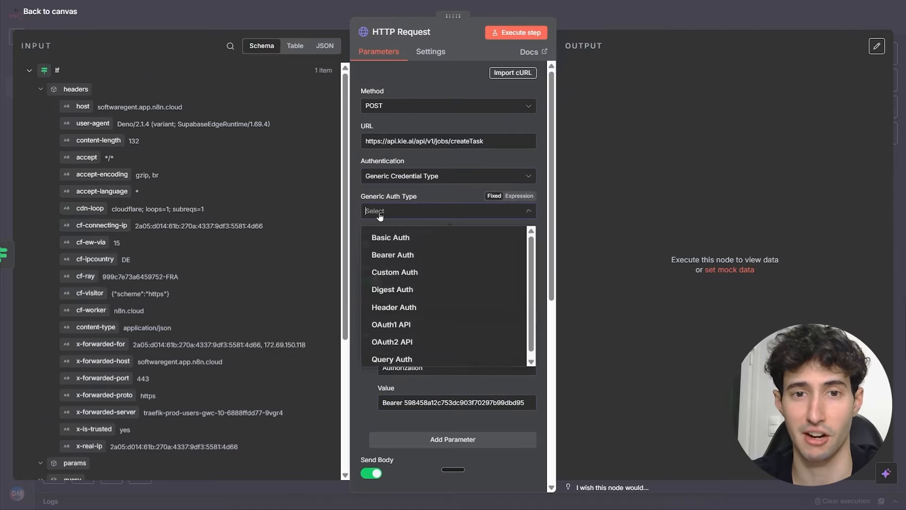
pyautogui.click(396, 309)
# - Create a new Header Auth credential with the name Authorization and an expression value of Bearer followed by the API key
pyautogui.click(421, 245)
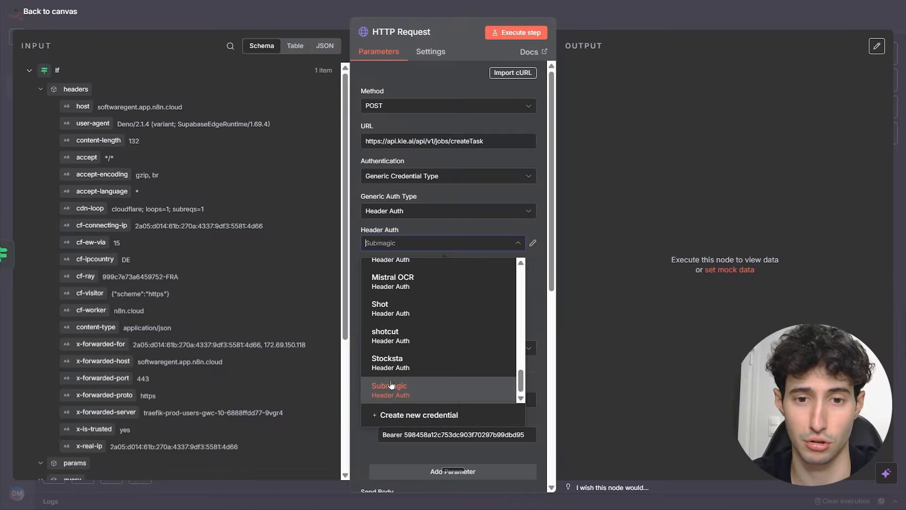
pyautogui.click(406, 417)
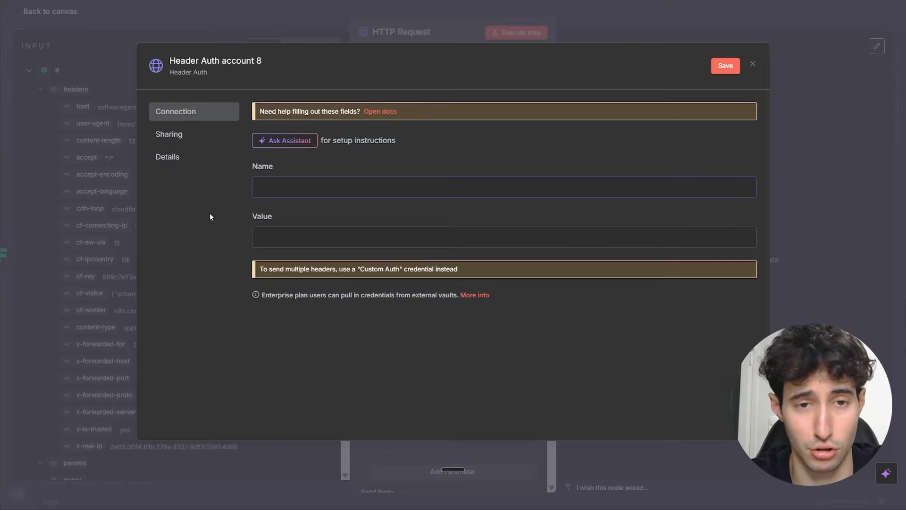
pyautogui.write('Authorization')
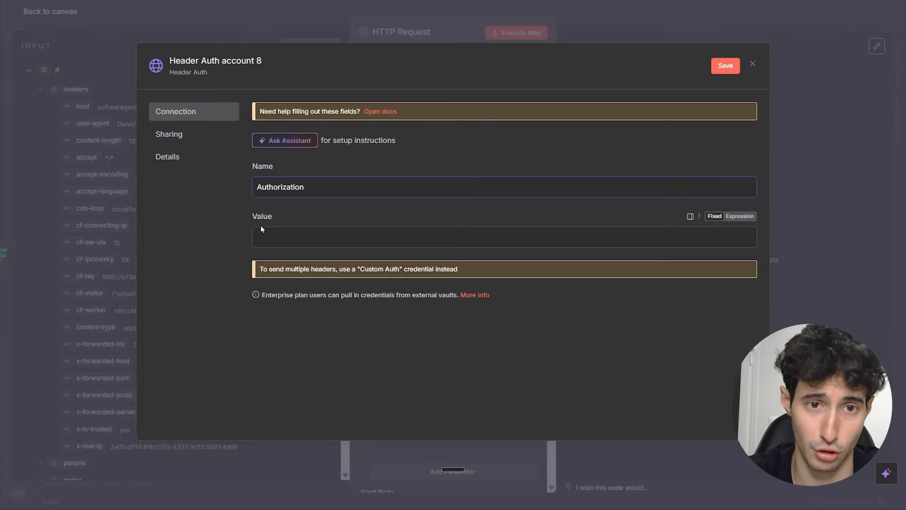
pyautogui.click(283, 243)
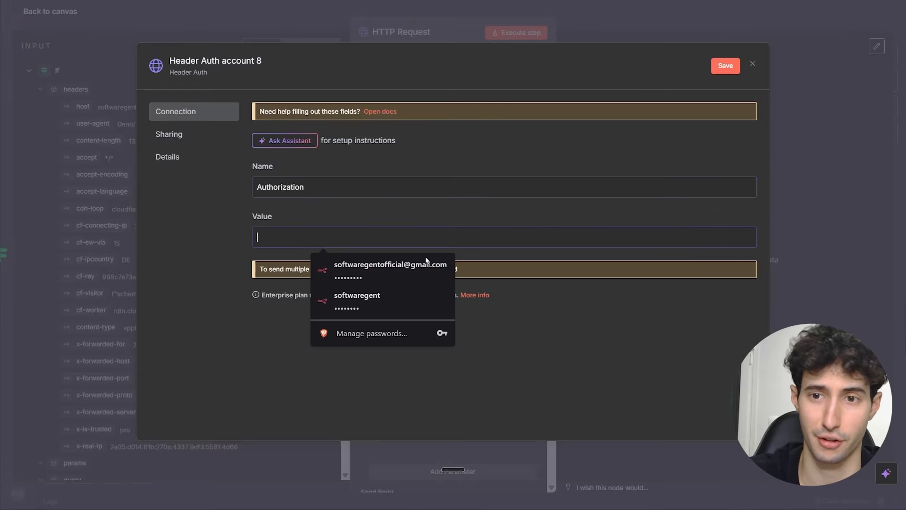
pyautogui.click(733, 220)
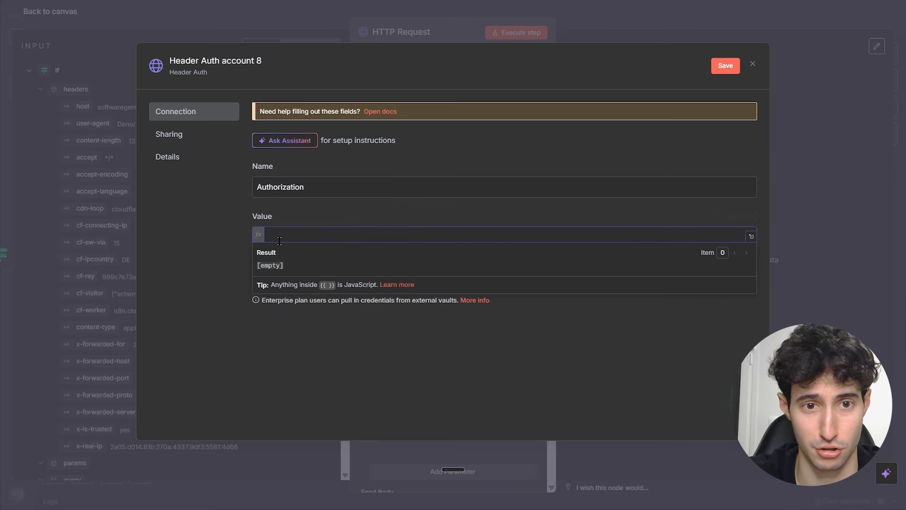
pyautogui.write('Bearer')
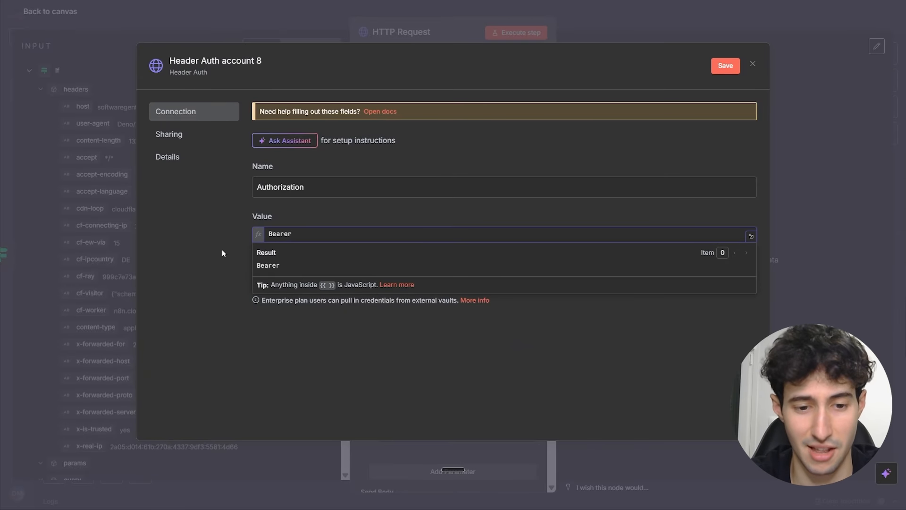
pyautogui.hotkey('ctrl', 'v')
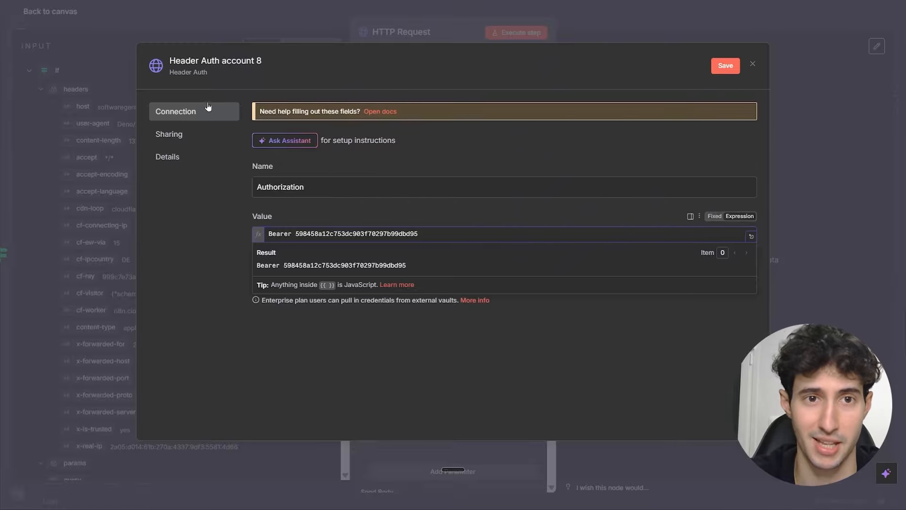
# - Rename the Header Auth credential to Kie ai, save it, and close its dialog
pyautogui.click(198, 62)
pyautogui.press('BackSpace')
pyautogui.write('K')
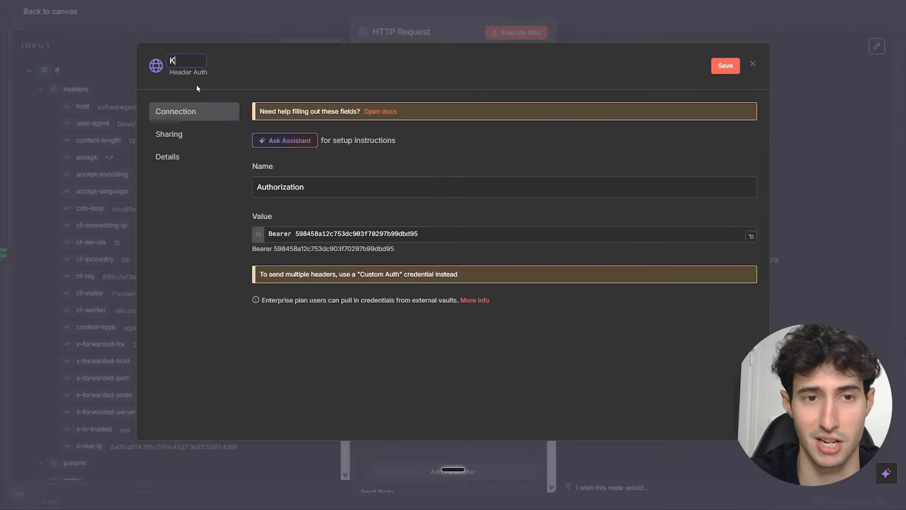
pyautogui.write('ie ai')
pyautogui.moveTo(197, 84); pyautogui.dragTo(636, 80)
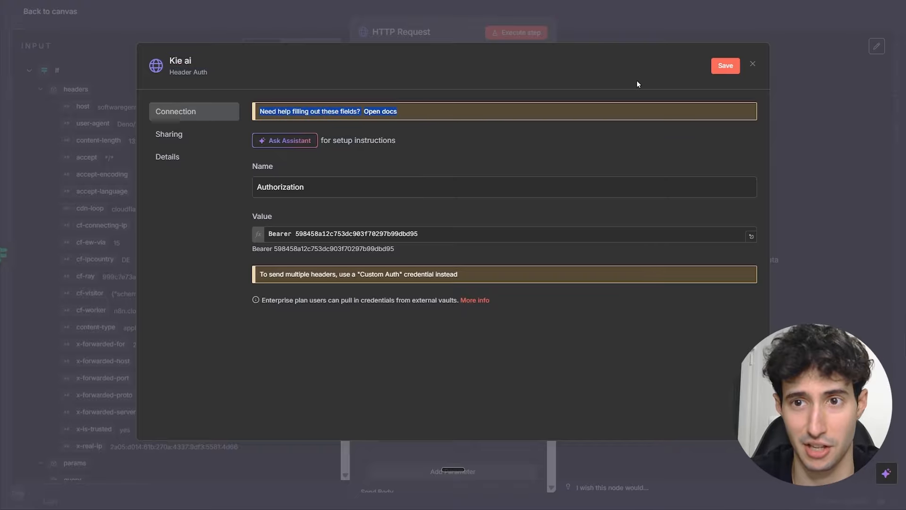
pyautogui.click(720, 71)
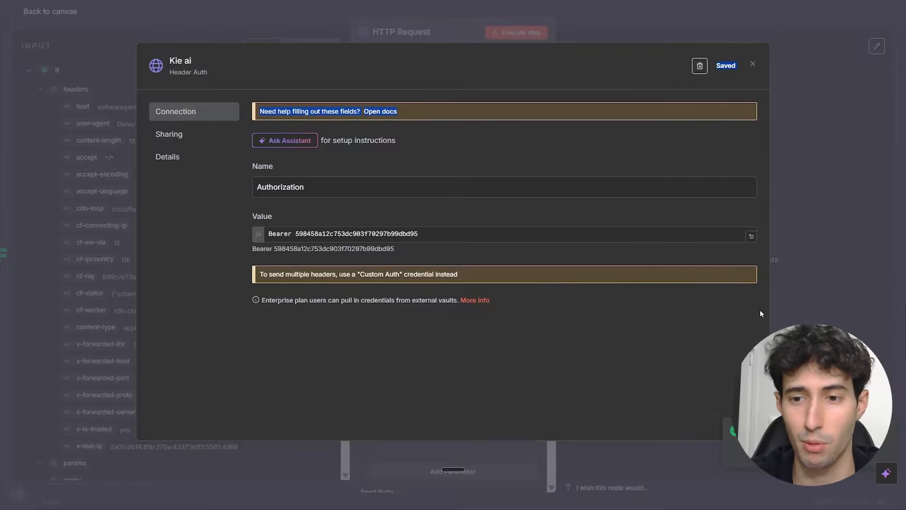
pyautogui.click(753, 64)
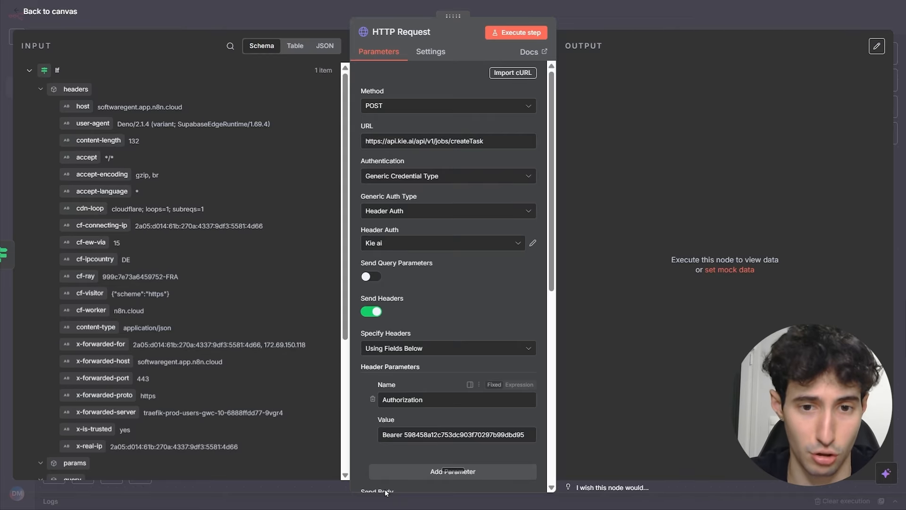
# - Delete the Authorization entry from the HTTP Request node's header parameters
pyautogui.scroll(-3, 433, 376)
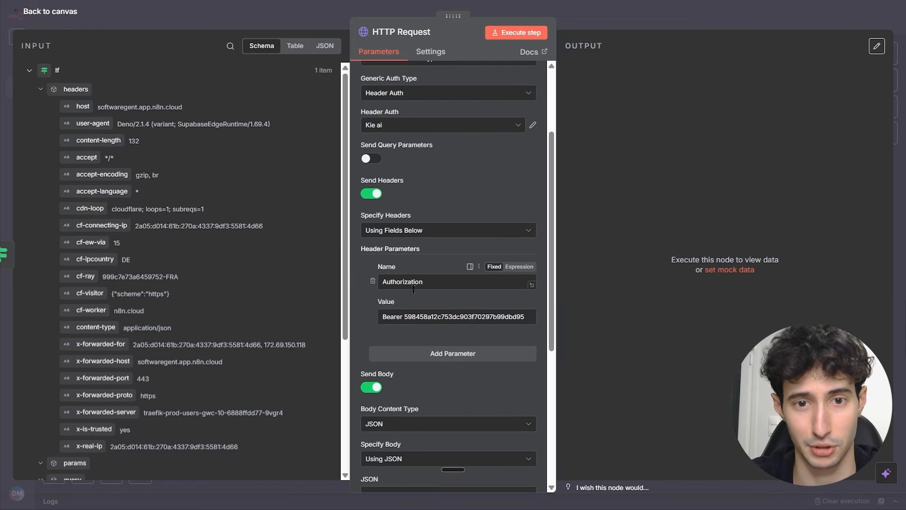
pyautogui.click(373, 283)
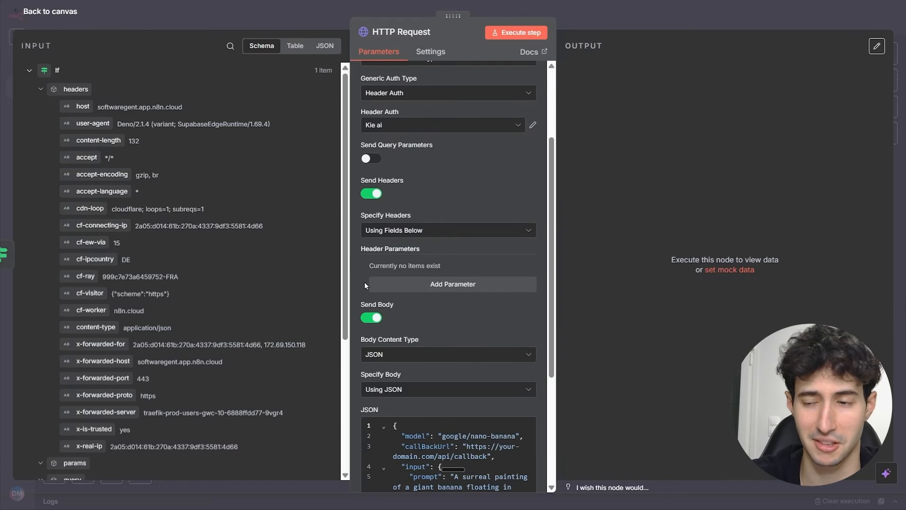
# - Switch the request's JSON body to an expression and open it in the expanded expression editor
pyautogui.scroll(-3, 415, 296)
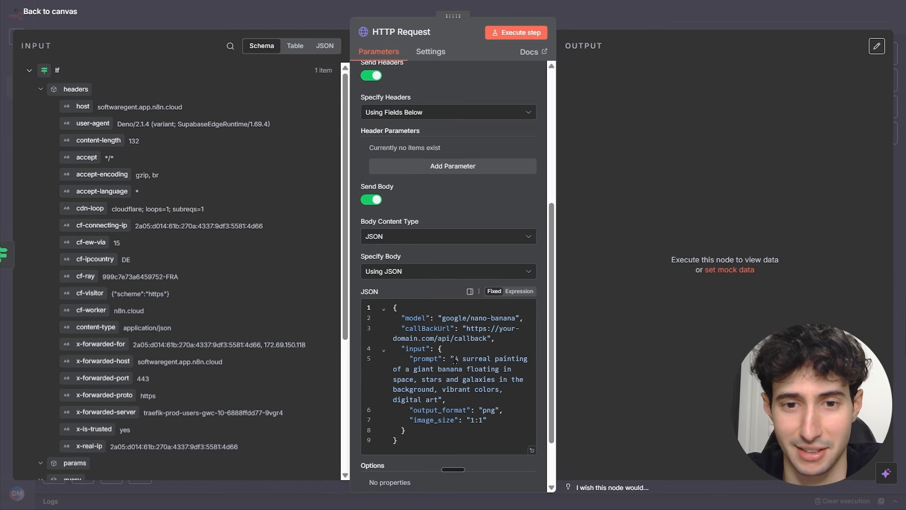
pyautogui.click(519, 291)
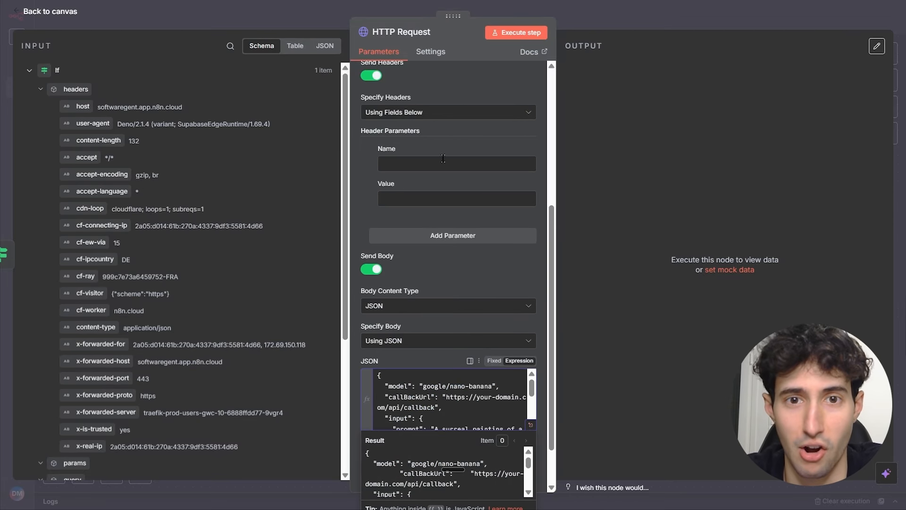
pyautogui.click(529, 426)
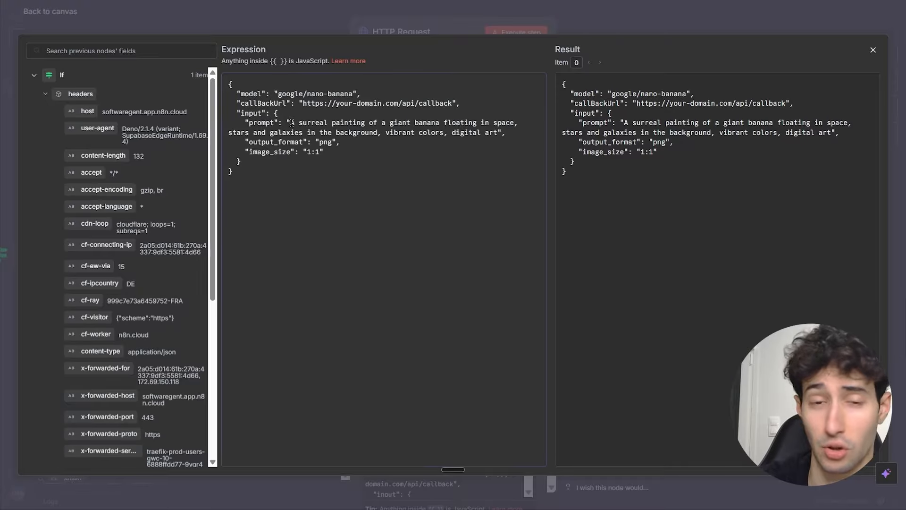
pyautogui.moveTo(291, 123); pyautogui.dragTo(362, 124)
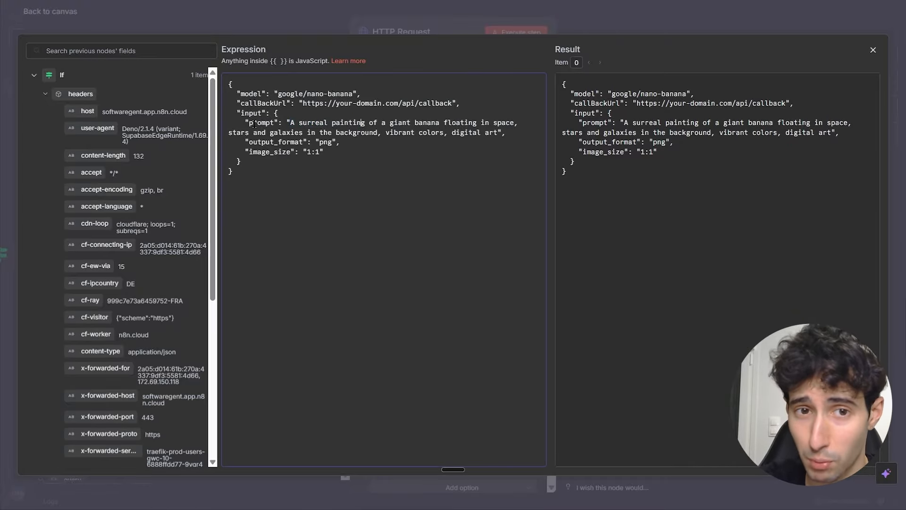
pyautogui.moveTo(247, 124); pyautogui.dragTo(270, 123)
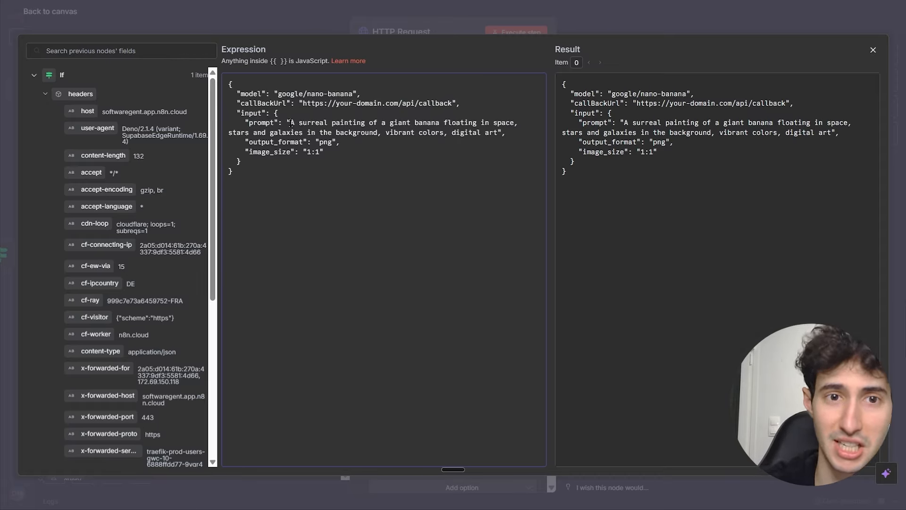
# - Replace the sample prompt text in the JSON body with the incoming body's prompt field, {{ $json.body.prompt }}
pyautogui.moveTo(290, 122); pyautogui.dragTo(495, 132)
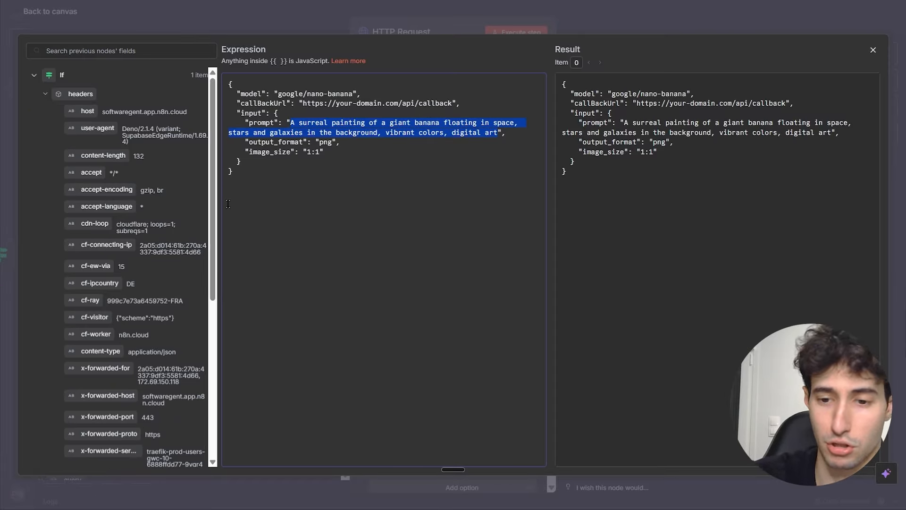
pyautogui.press('BackSpace')
pyautogui.scroll(-8, 104, 265)
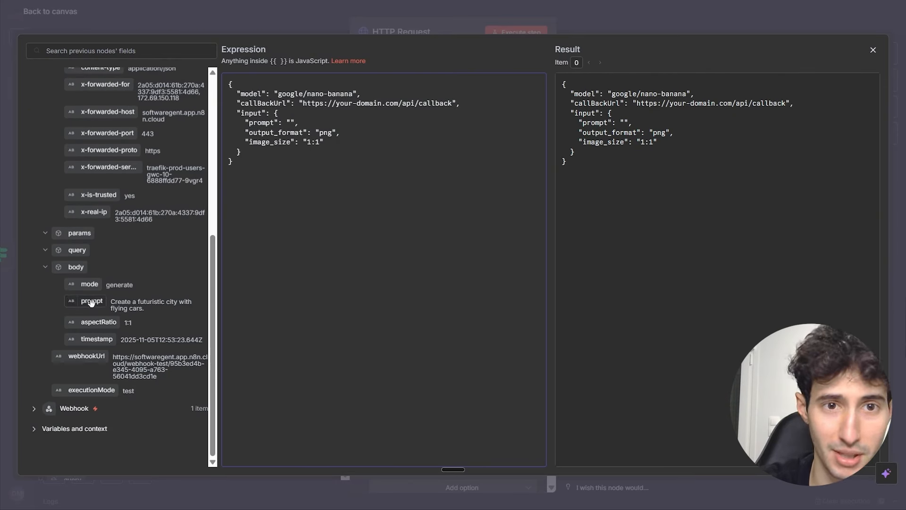
pyautogui.moveTo(91, 302); pyautogui.dragTo(290, 123)
pyautogui.click(349, 151)
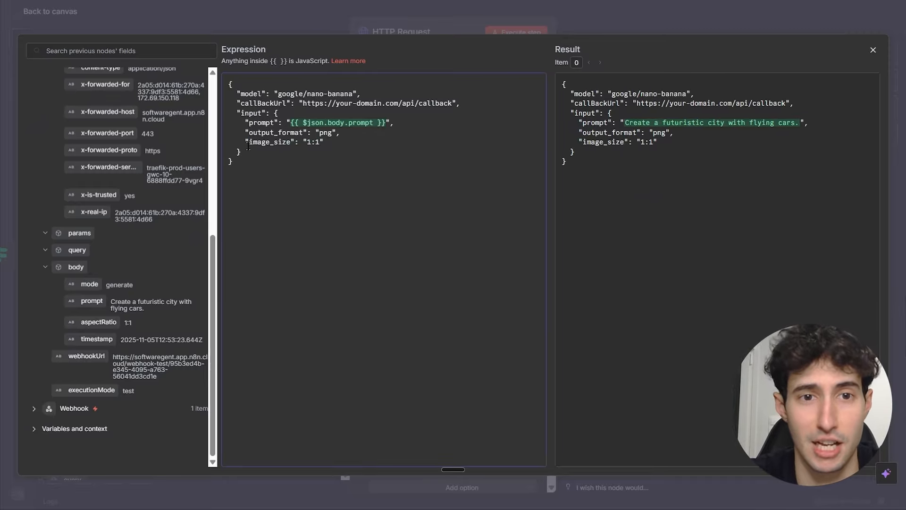
# - Replace the image_size value in the JSON body with the incoming aspectRatio field, {{ $json.body.aspectRatio }}, and close the expanded editor
pyautogui.moveTo(248, 145); pyautogui.dragTo(308, 142)
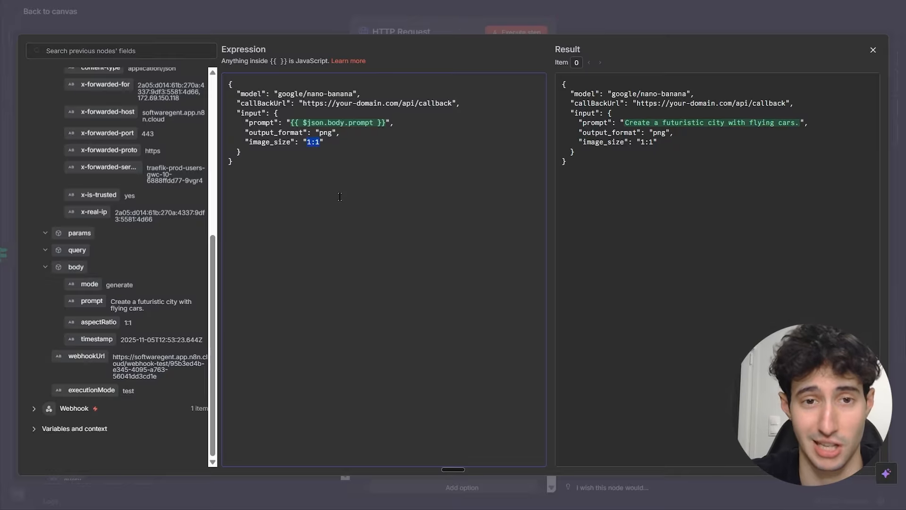
pyautogui.press('BackSpace')
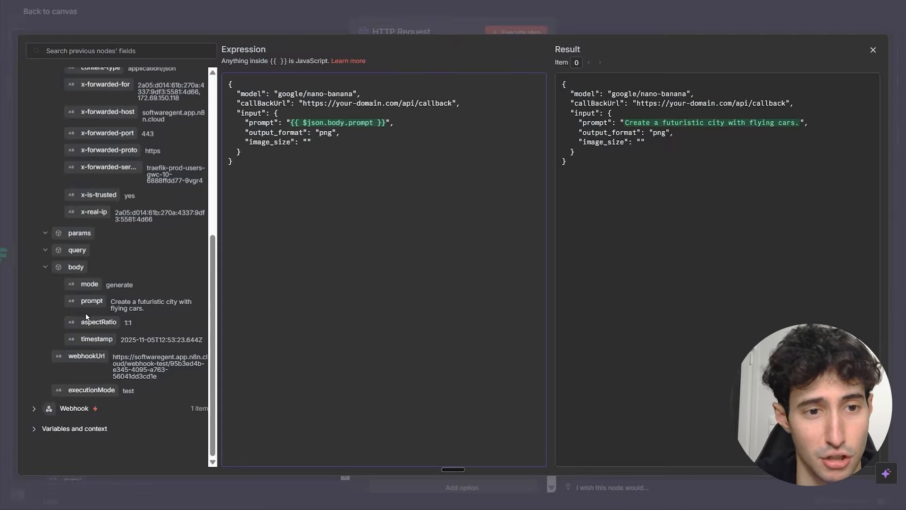
pyautogui.moveTo(93, 322); pyautogui.dragTo(308, 142)
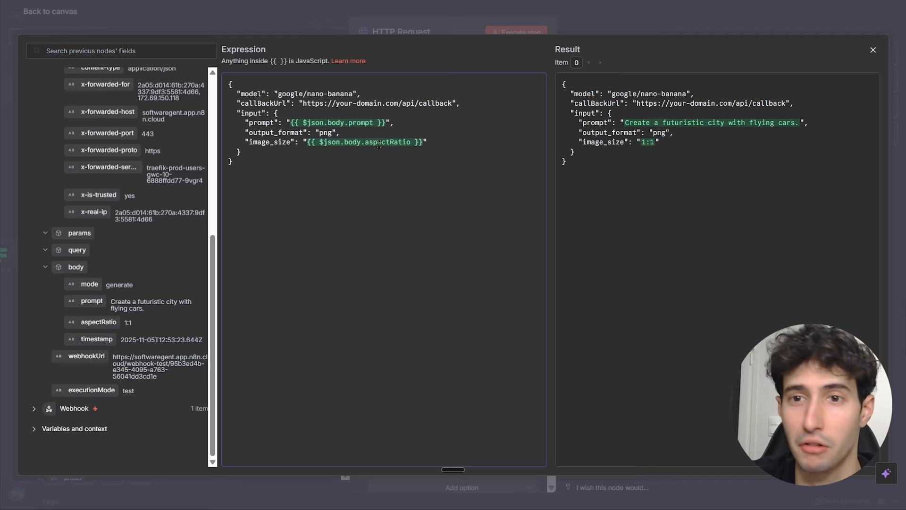
pyautogui.click(874, 52)
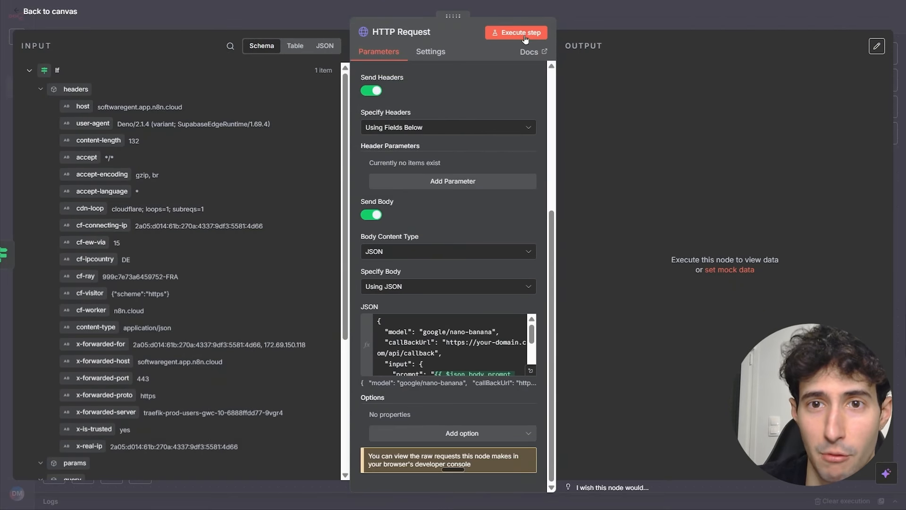
# - Execute the HTTP Request node and pin its output data on the canvas
pyautogui.click(525, 36)
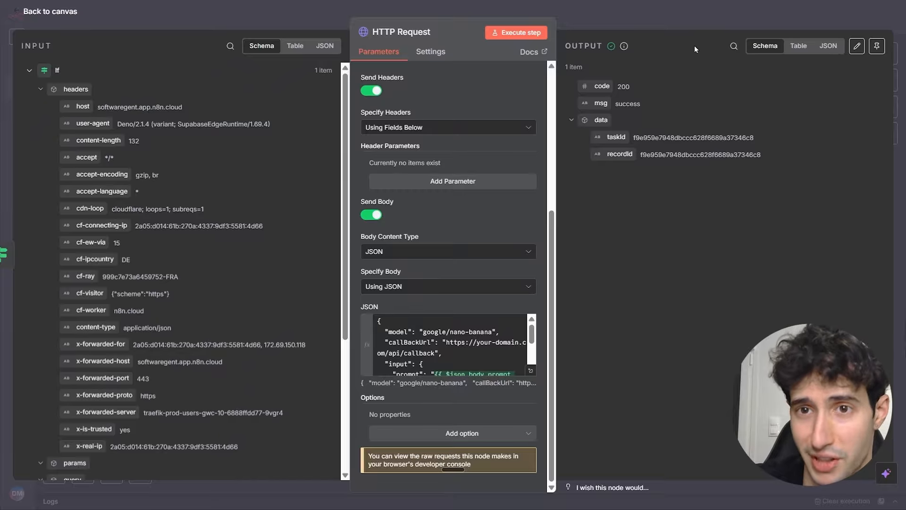
pyautogui.click(685, 26)
pyautogui.moveTo(259, 106); pyautogui.dragTo(774, 375)
pyautogui.press('p')
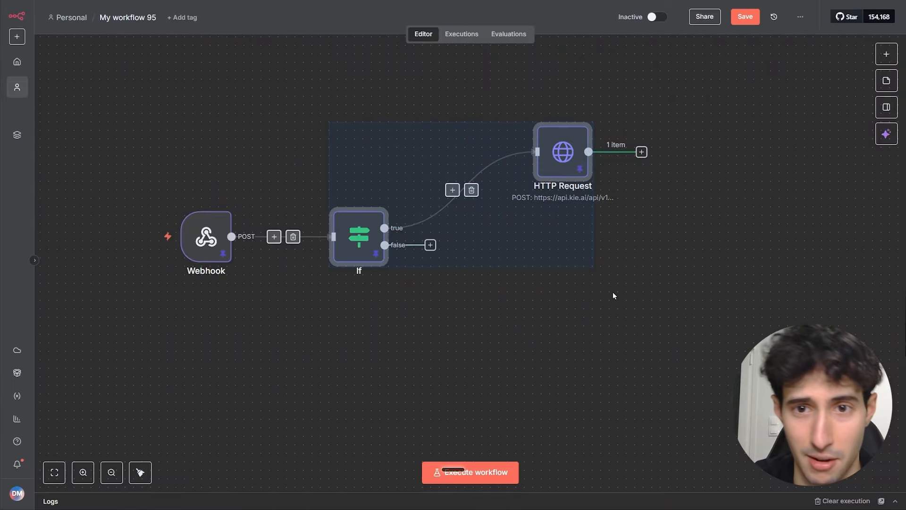
# - Move the HTTP Request node slightly higher and add a Wait node after it with a wait of 20 seconds
pyautogui.click(653, 296)
pyautogui.moveTo(577, 154); pyautogui.dragTo(564, 134)
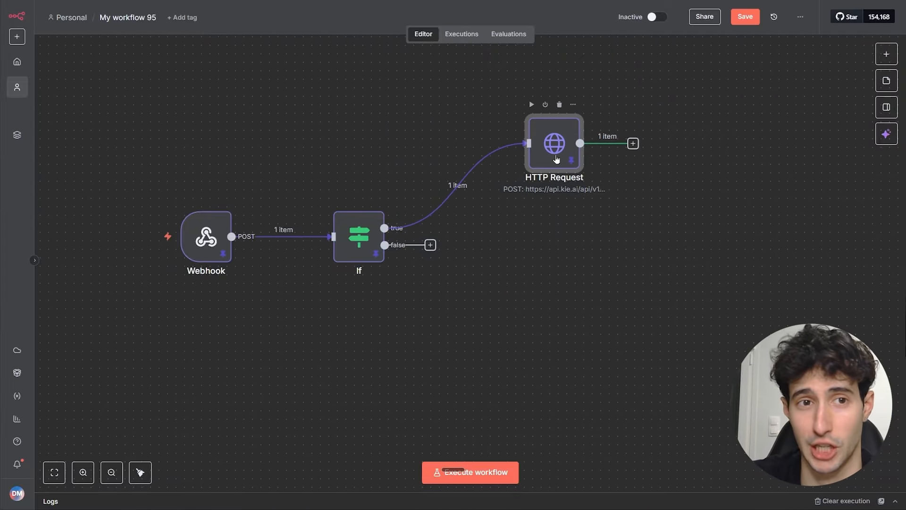
pyautogui.click(633, 144)
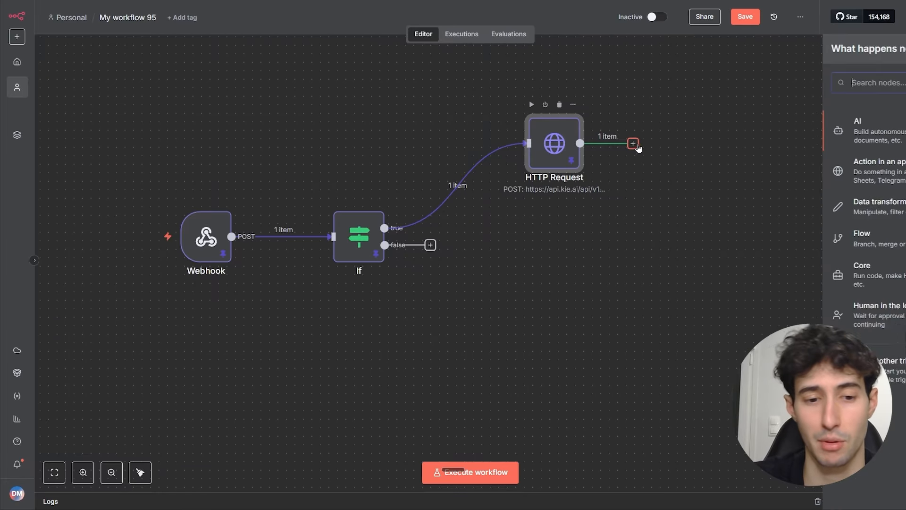
pyautogui.write('wait')
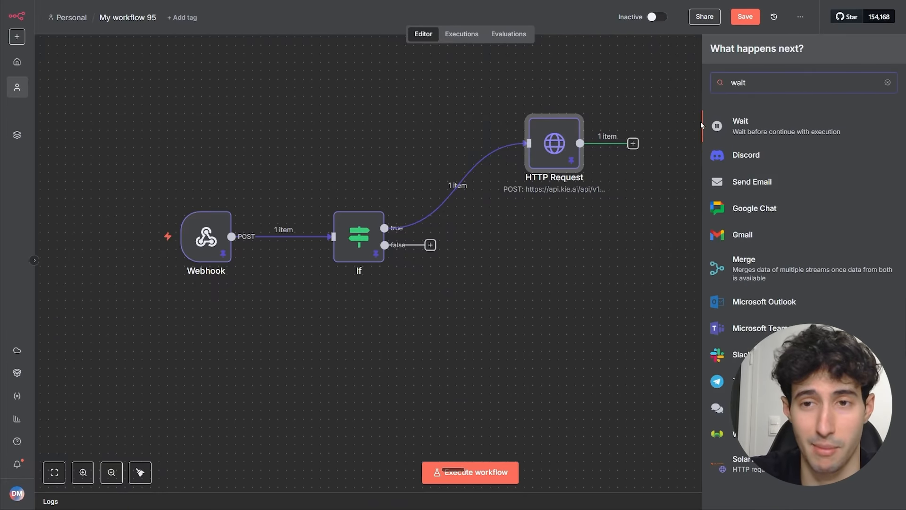
pyautogui.click(735, 131)
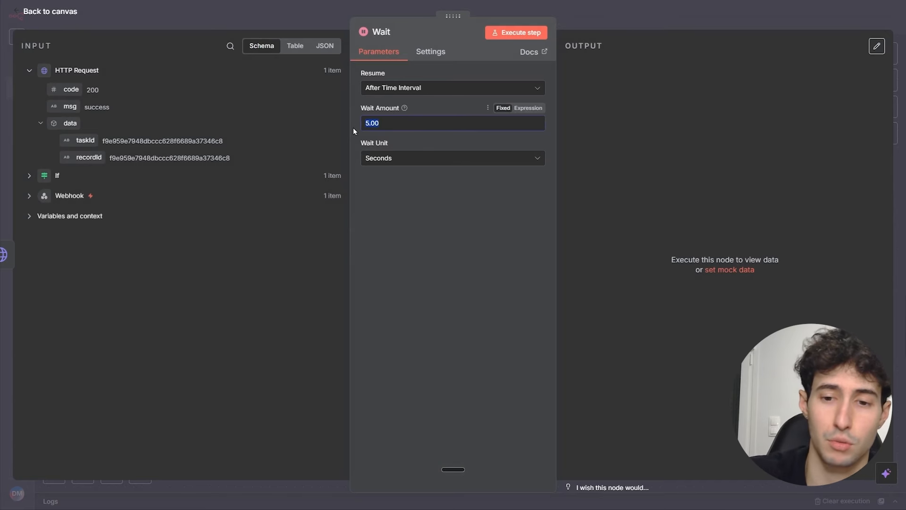
pyautogui.write('20')
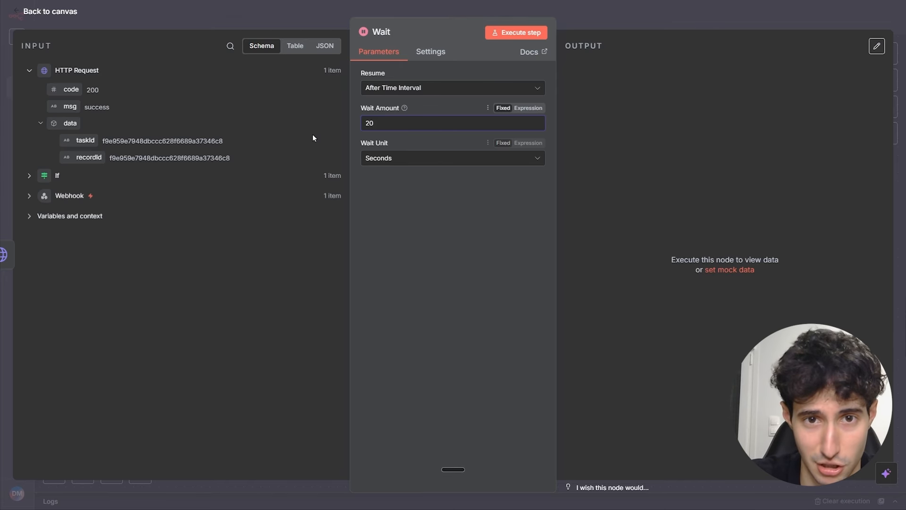
pyautogui.click(740, 24)
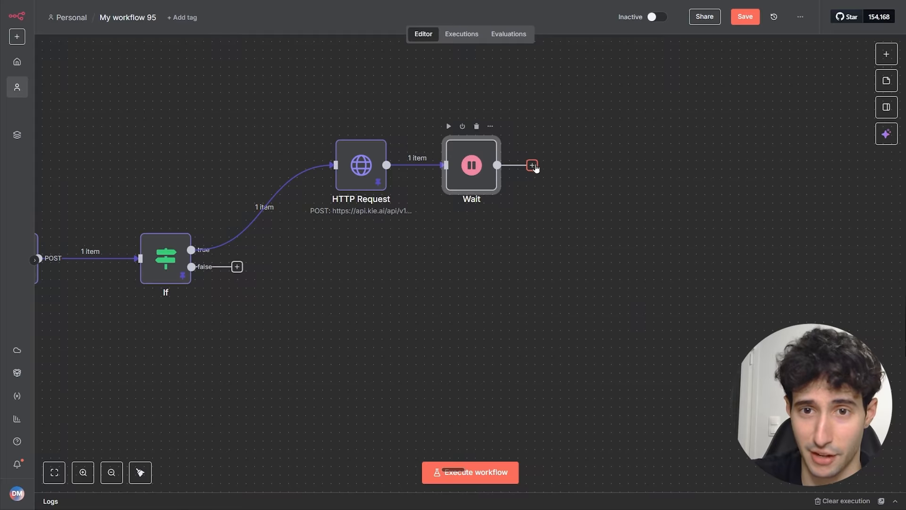
# - Add a second HTTP Request node connected to the Wait node's output
pyautogui.moveTo(533, 165); pyautogui.dragTo(598, 168)
pyautogui.write('http')
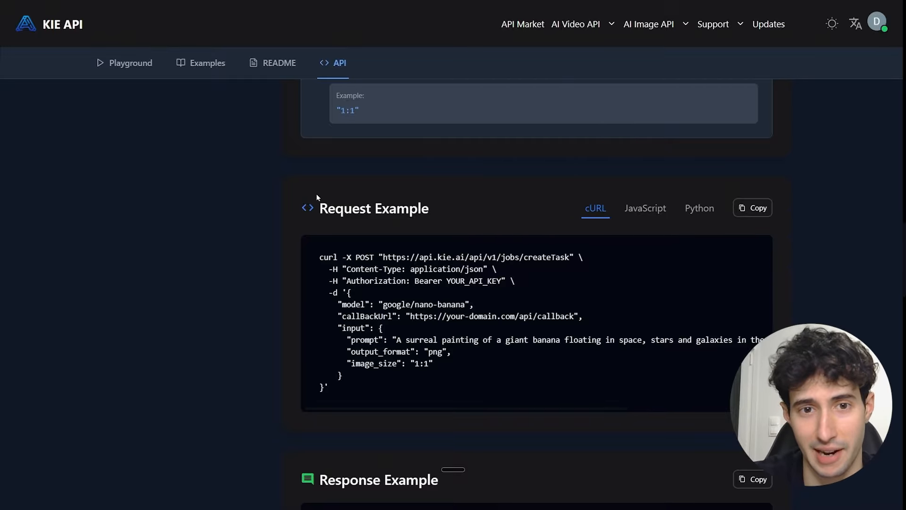
# - Switch to the KIE API documentation and copy the cURL request example for the Nano Banana Query Task endpoint
pyautogui.scroll(15, 302, 196)
pyautogui.scroll(10, 276, 207)
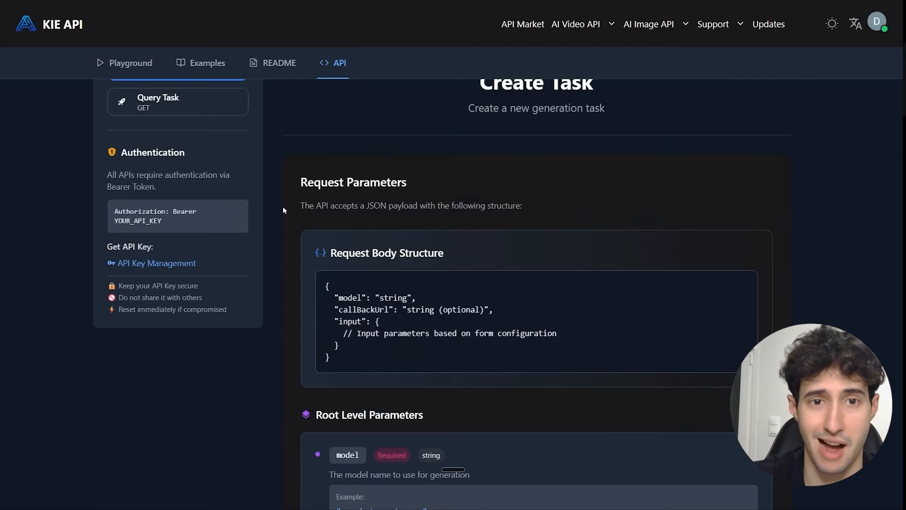
pyautogui.scroll(-3, 95, 211)
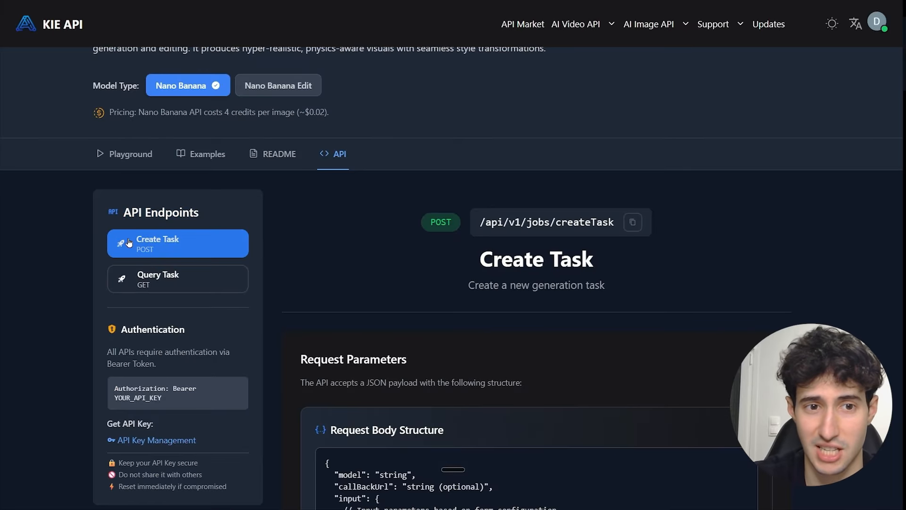
pyautogui.click(168, 278)
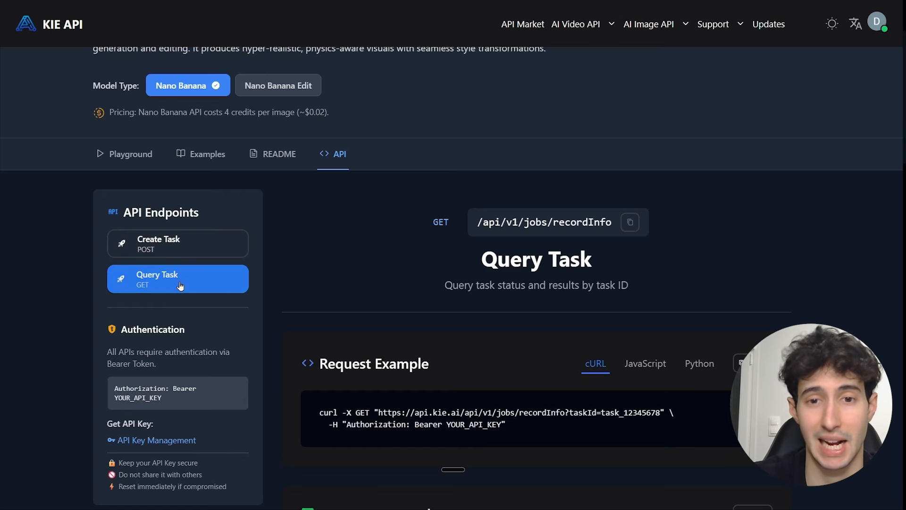
pyautogui.scroll(-1, 411, 385)
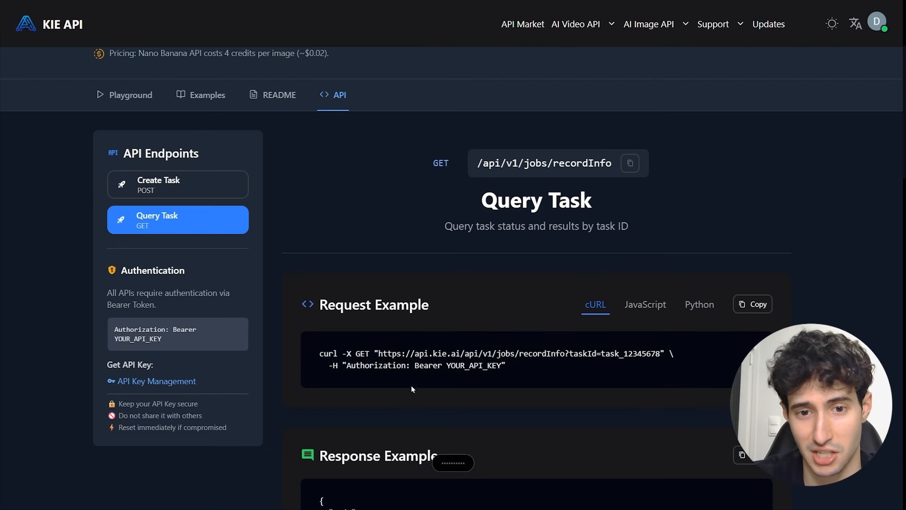
pyautogui.scroll(-1, 498, 331)
pyautogui.moveTo(315, 301); pyautogui.dragTo(461, 295)
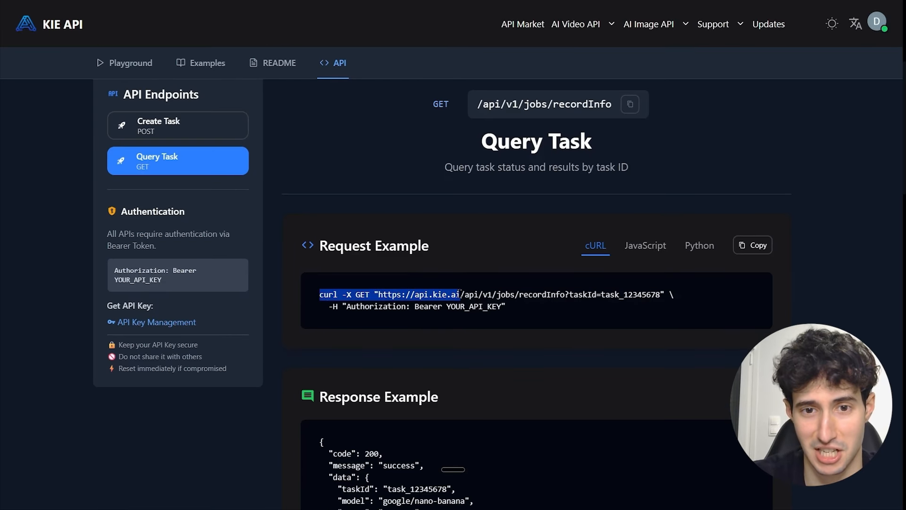
pyautogui.click(469, 243)
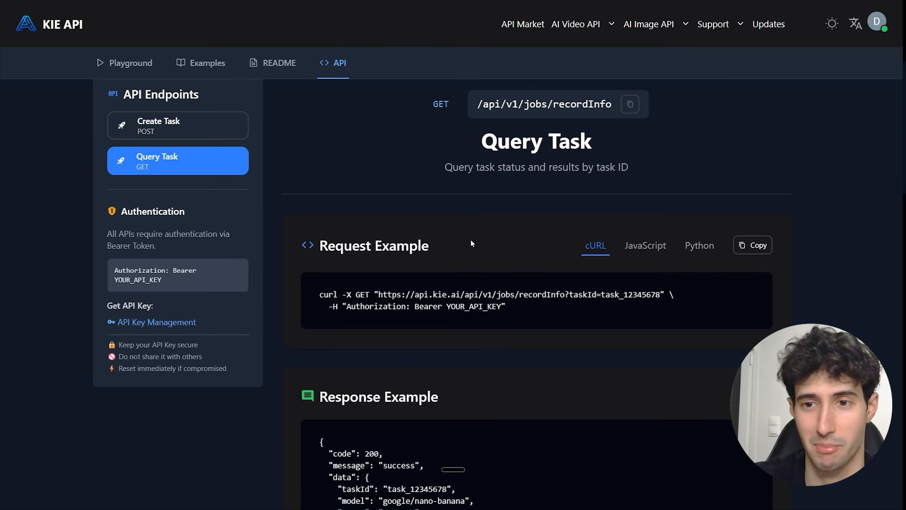
pyautogui.click(751, 246)
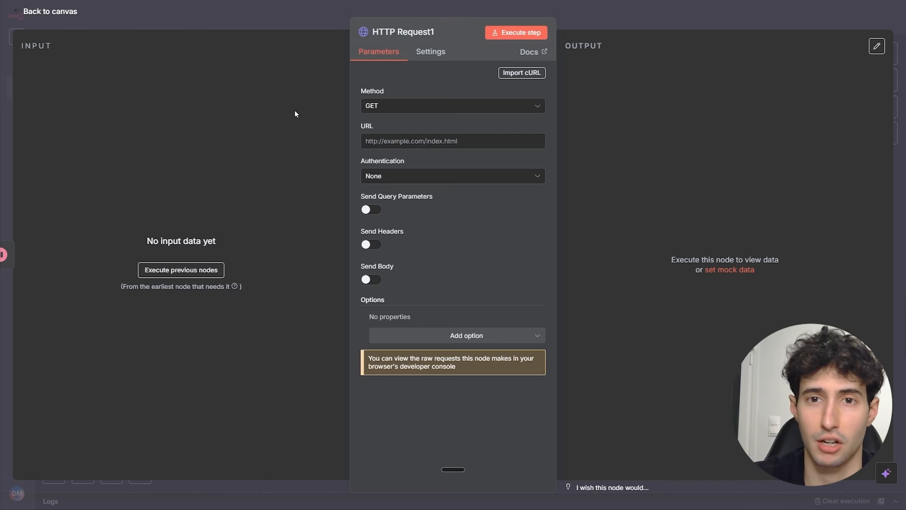
# - Back in n8n, import the copied Query Task cURL command into the HTTP Request1 node
pyautogui.click(519, 73)
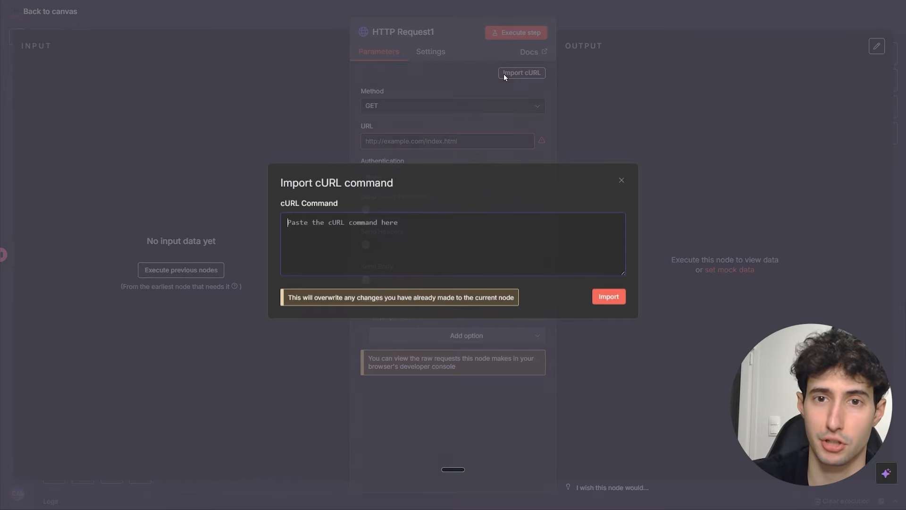
pyautogui.hotkey('ctrl', 'v')
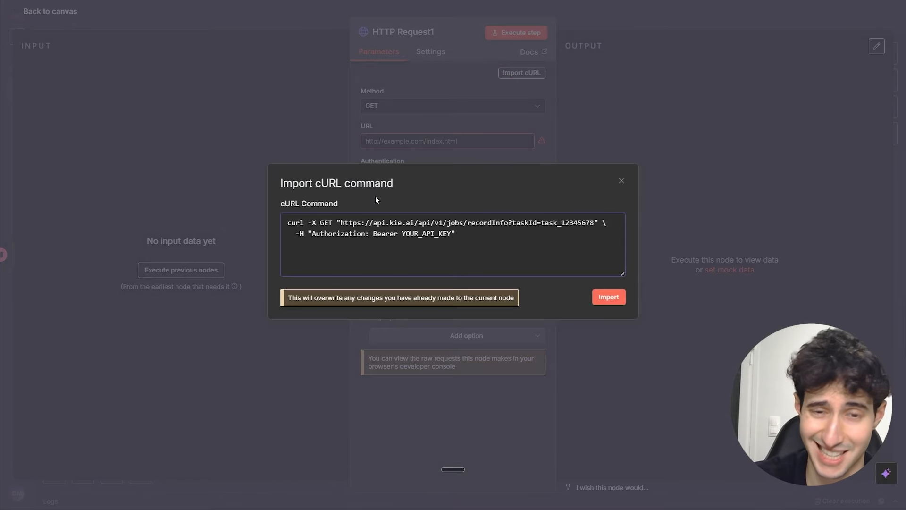
pyautogui.click(609, 297)
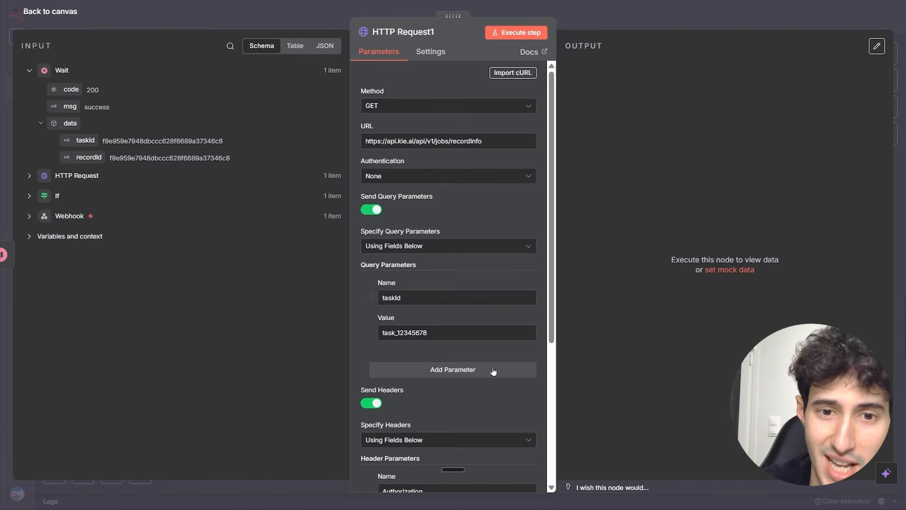
# - Replace the taskId query parameter's sample value with the first request's task ID, {{ $('HTTP Request').item.json.data.taskId }}
pyautogui.scroll(-1, 419, 244)
pyautogui.scroll(1, 419, 245)
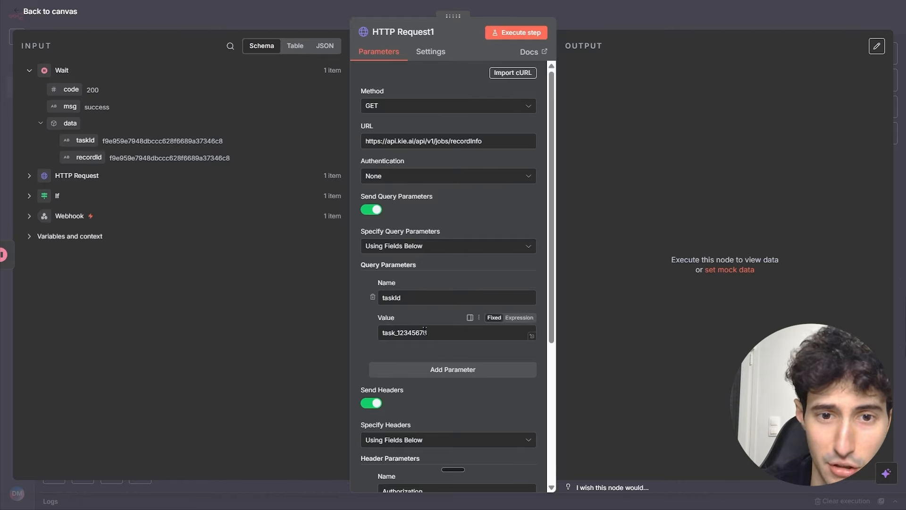
pyautogui.moveTo(435, 333); pyautogui.dragTo(377, 334)
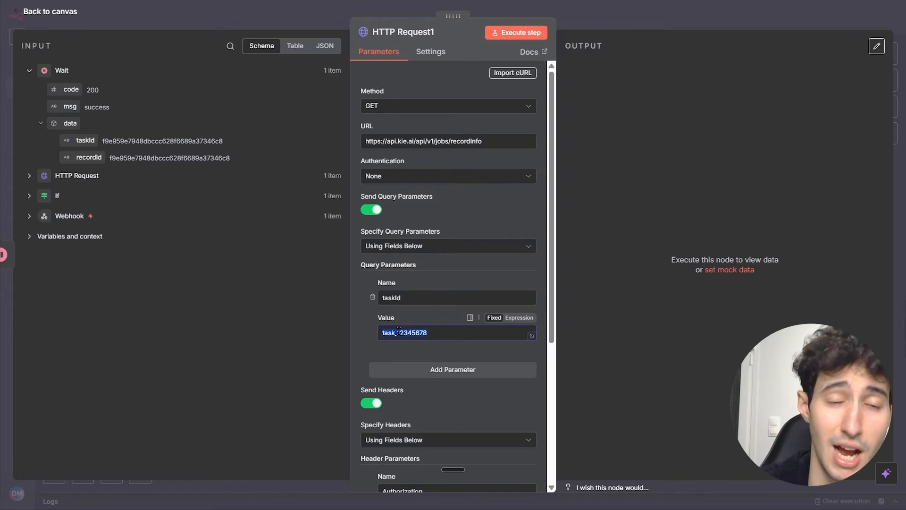
pyautogui.press('BackSpace')
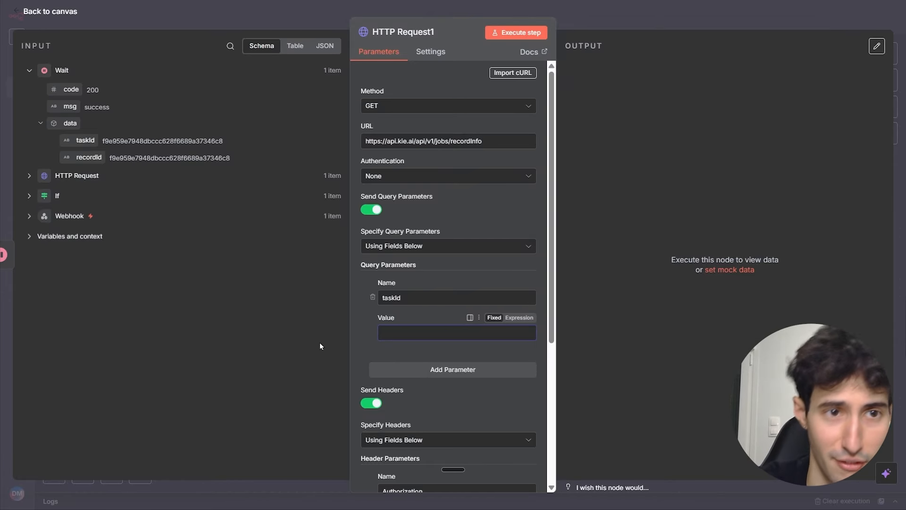
pyautogui.click(29, 175)
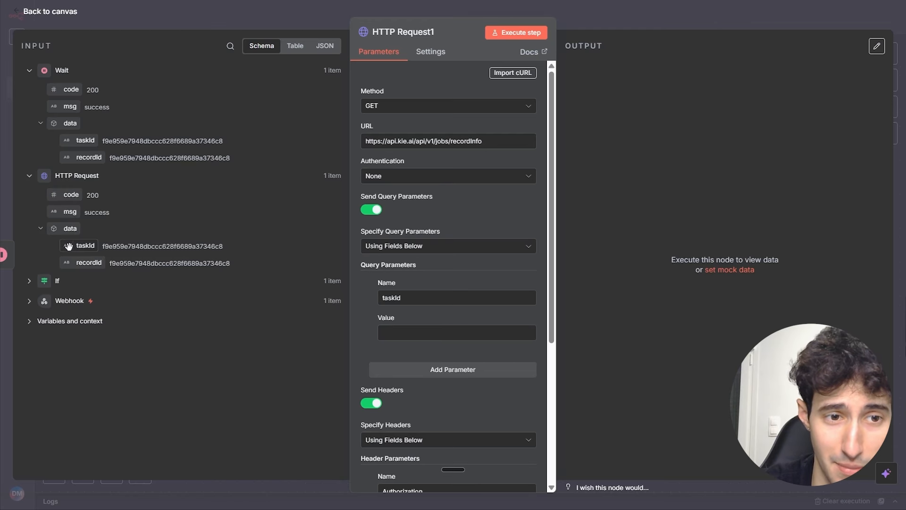
pyautogui.moveTo(69, 246); pyautogui.dragTo(370, 324)
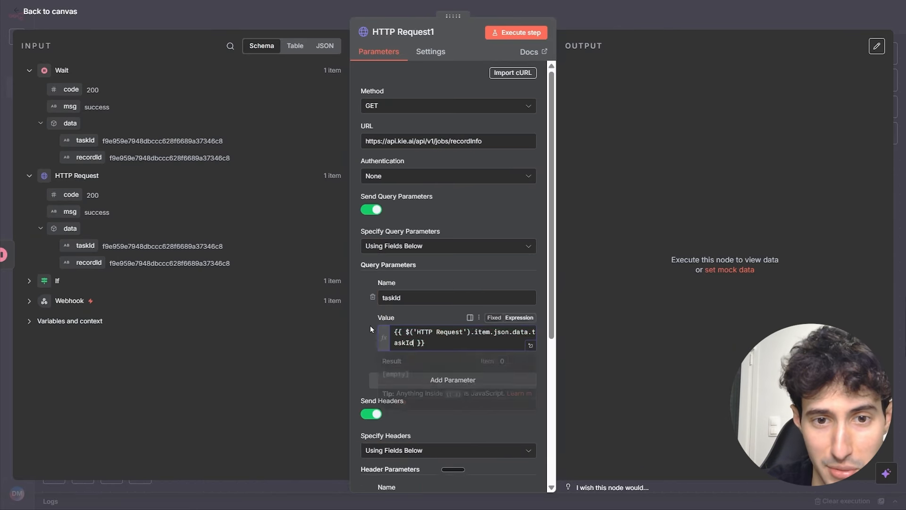
# - Set HTTP Request1's authentication to Generic Credential Type with Header Auth, using the saved Kie ai credential
pyautogui.scroll(-5, 425, 359)
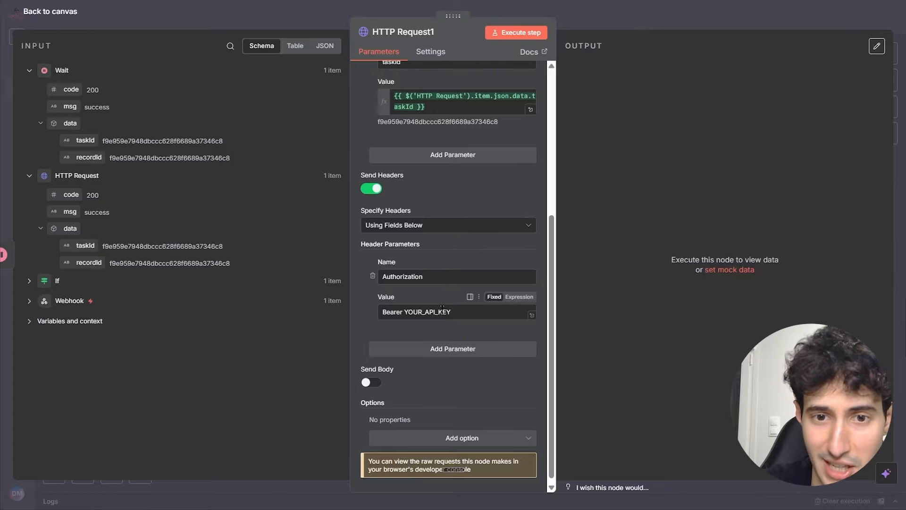
pyautogui.scroll(5, 442, 308)
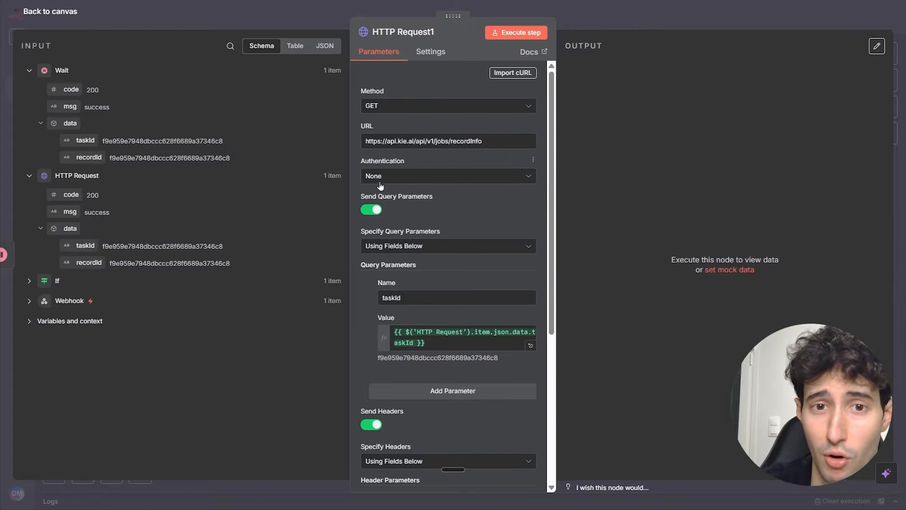
pyautogui.click(382, 180)
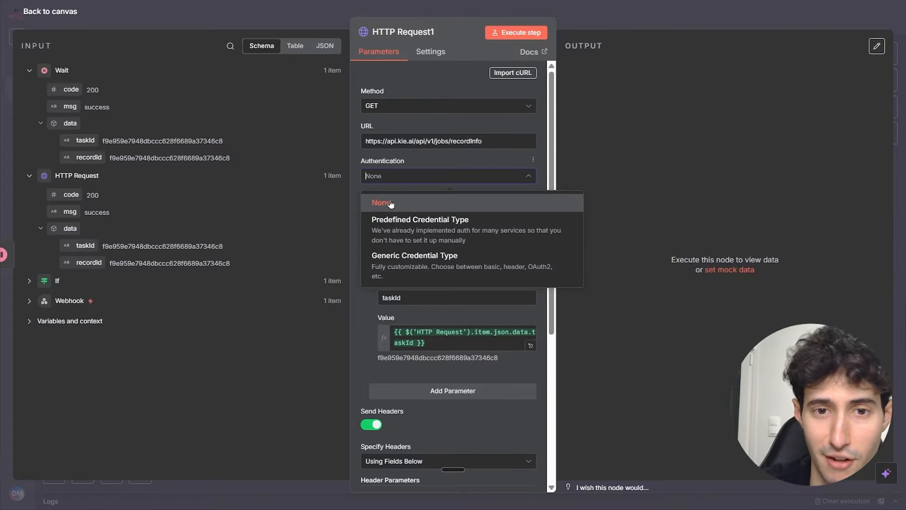
pyautogui.click(419, 283)
pyautogui.click(392, 211)
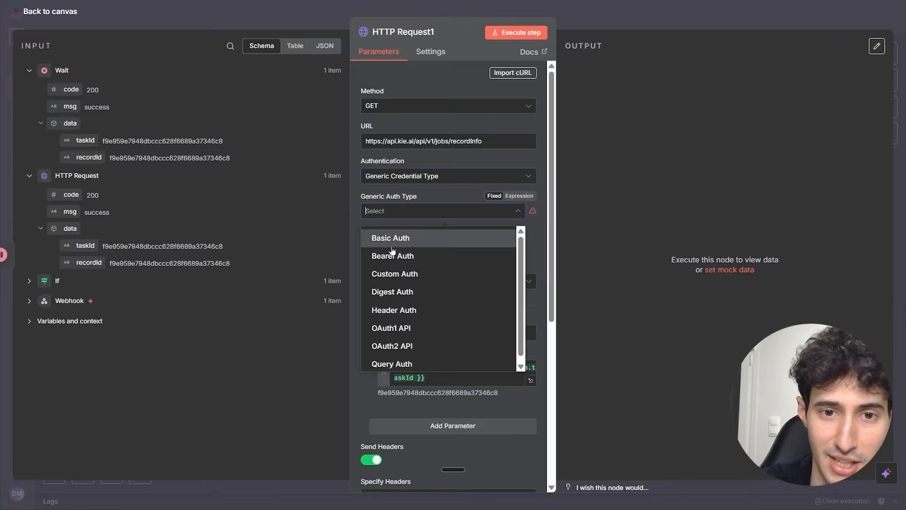
pyautogui.click(395, 312)
pyautogui.click(399, 243)
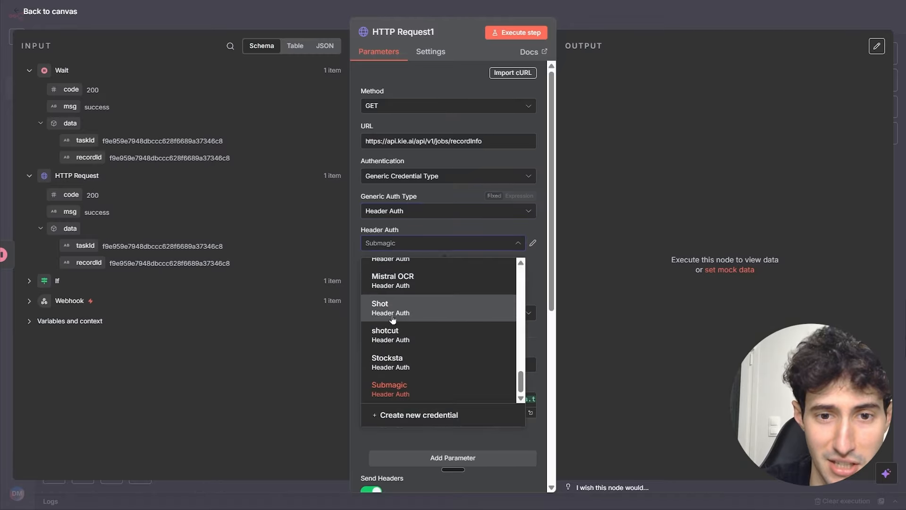
pyautogui.scroll(3, 391, 304)
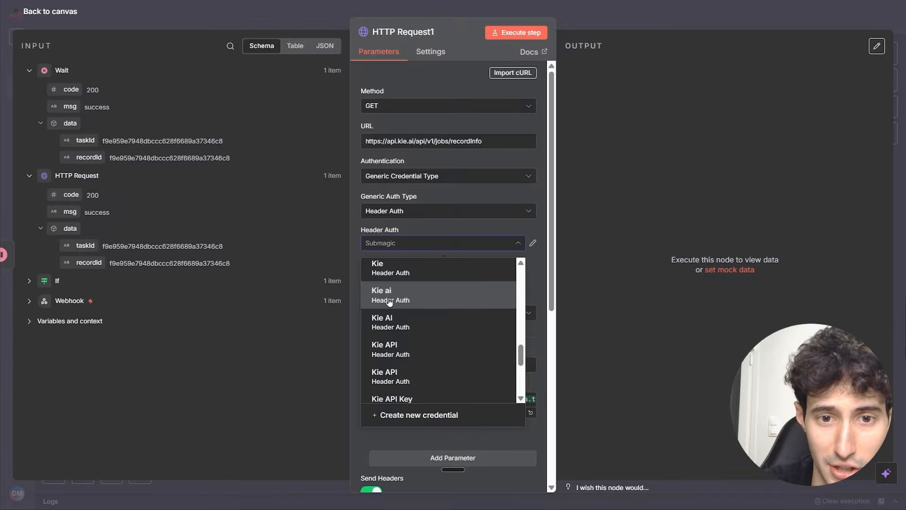
pyautogui.click(389, 302)
pyautogui.scroll(-5, 430, 278)
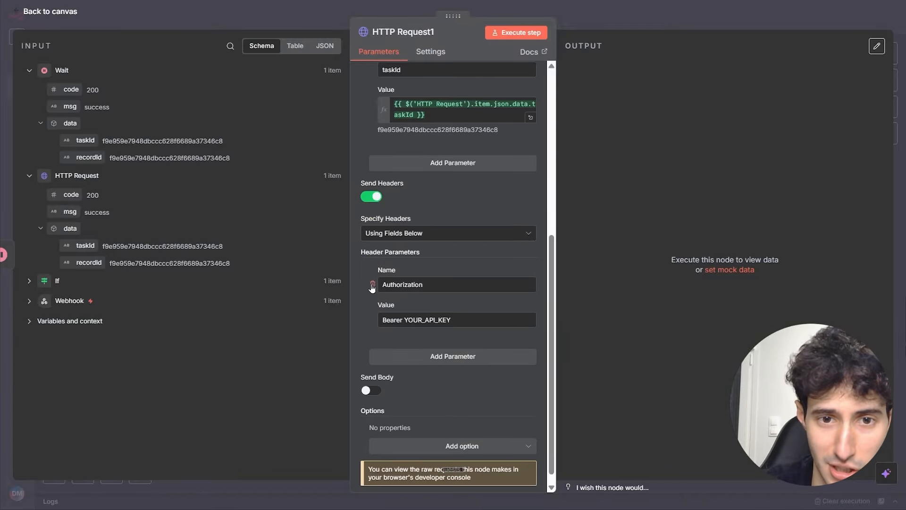
# - Remove the Authorization header parameter from the HTTP Request1 node and execute the node
pyautogui.click(372, 285)
pyautogui.scroll(5, 429, 319)
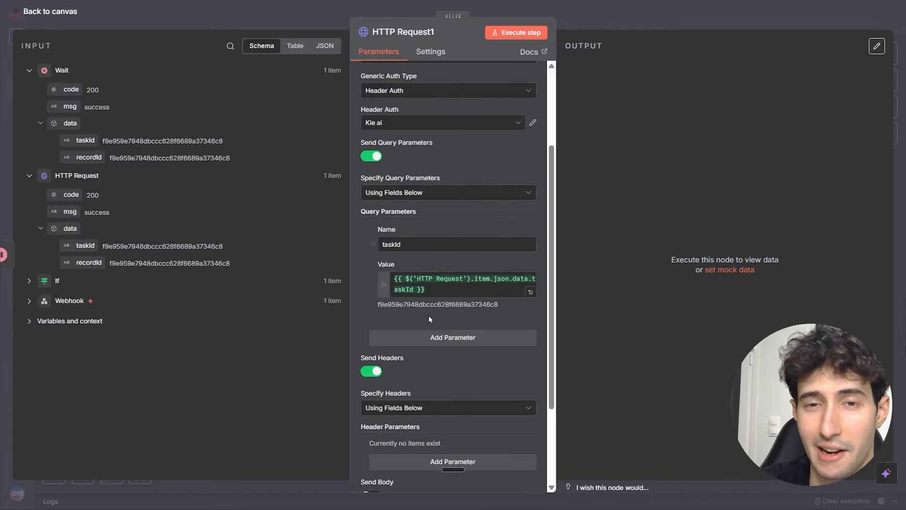
pyautogui.click(509, 39)
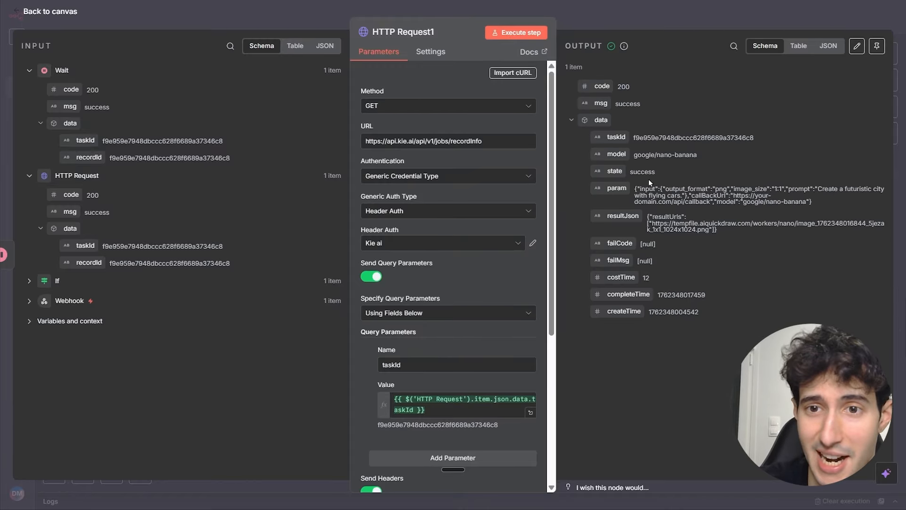
# - Review the state and resultJson fields in HTTP Request1's output, and return to the workflow canvas
pyautogui.moveTo(633, 171); pyautogui.dragTo(678, 171)
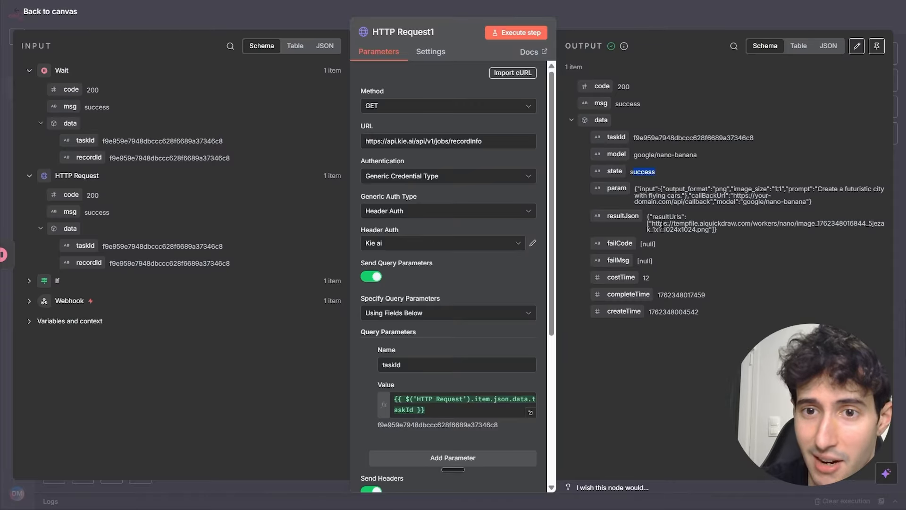
pyautogui.moveTo(659, 225); pyautogui.dragTo(759, 226)
pyautogui.click(759, 229)
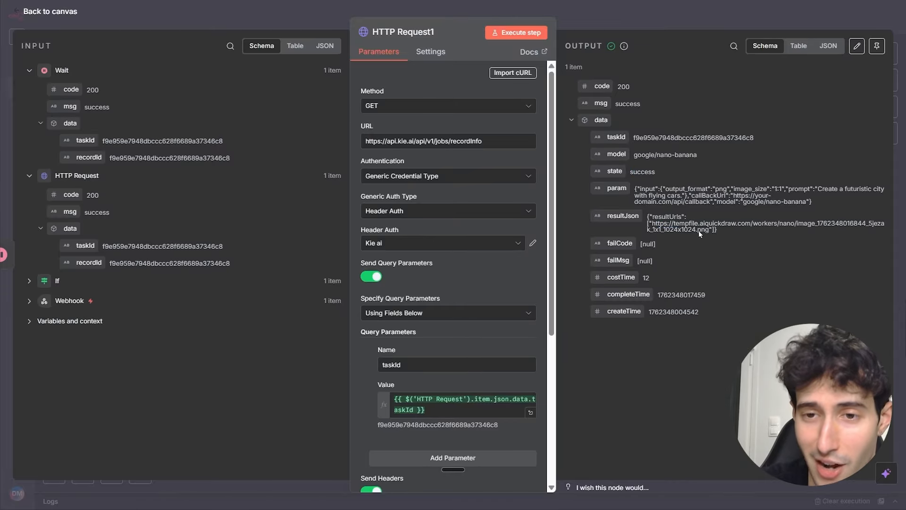
pyautogui.moveTo(615, 217); pyautogui.dragTo(690, 211)
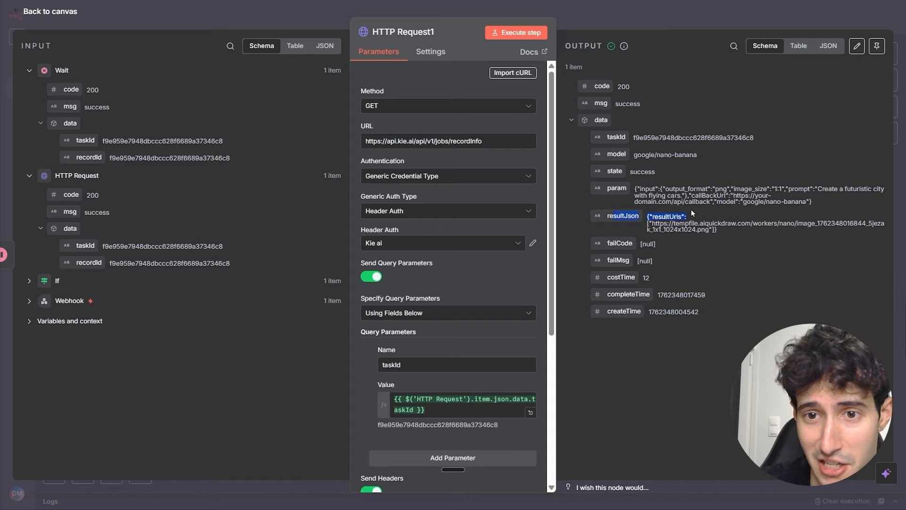
pyautogui.click(678, 223)
pyautogui.click(642, 30)
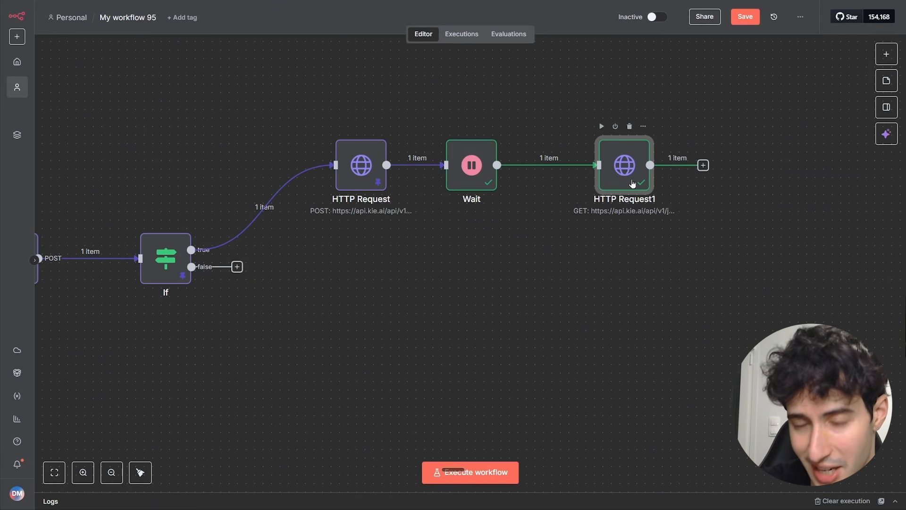
# - Add an If node after the HTTP Request1 node
pyautogui.moveTo(703, 166); pyautogui.dragTo(750, 161)
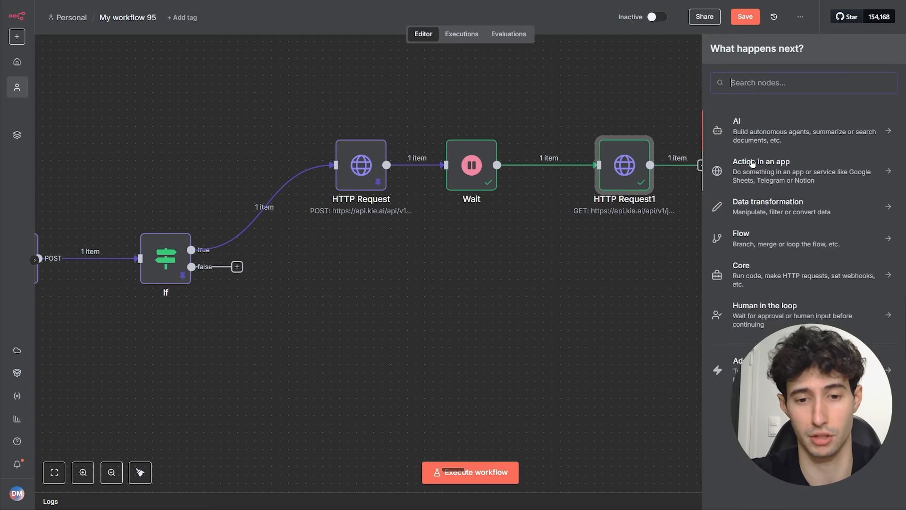
pyautogui.write('if')
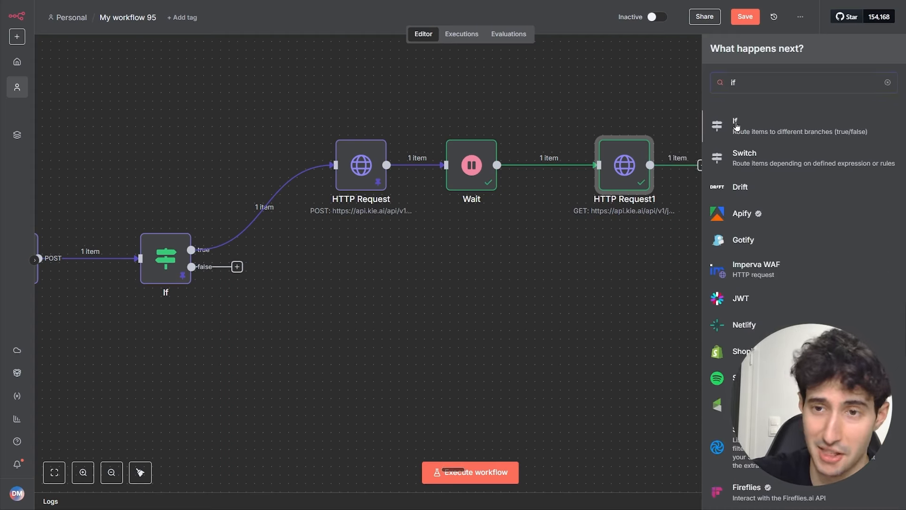
pyautogui.click(736, 125)
# - Set If1's condition to {{ $json.data.state }} is equal to success, and execute the node
pyautogui.moveTo(90, 171); pyautogui.dragTo(128, 175)
pyautogui.hotkey('ctrl', 'c')
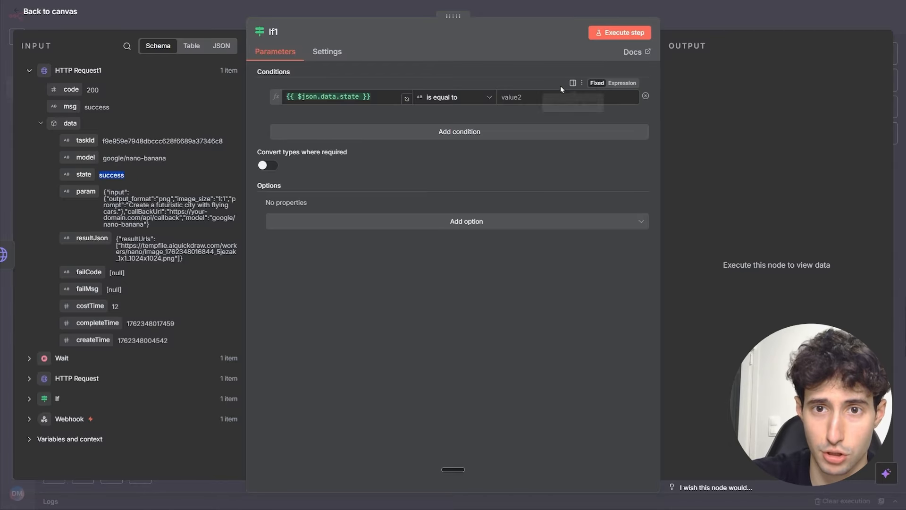
pyautogui.click(544, 96)
pyautogui.hotkey('ctrl', 'v')
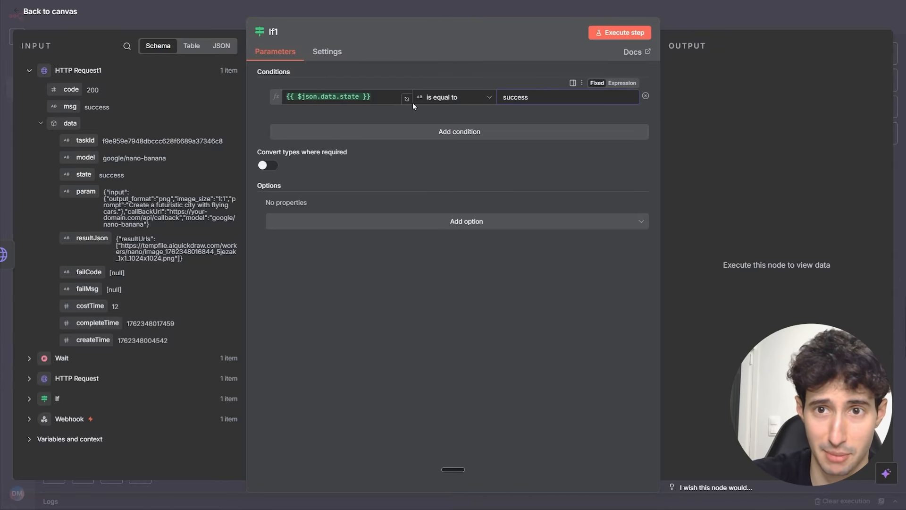
pyautogui.click(610, 36)
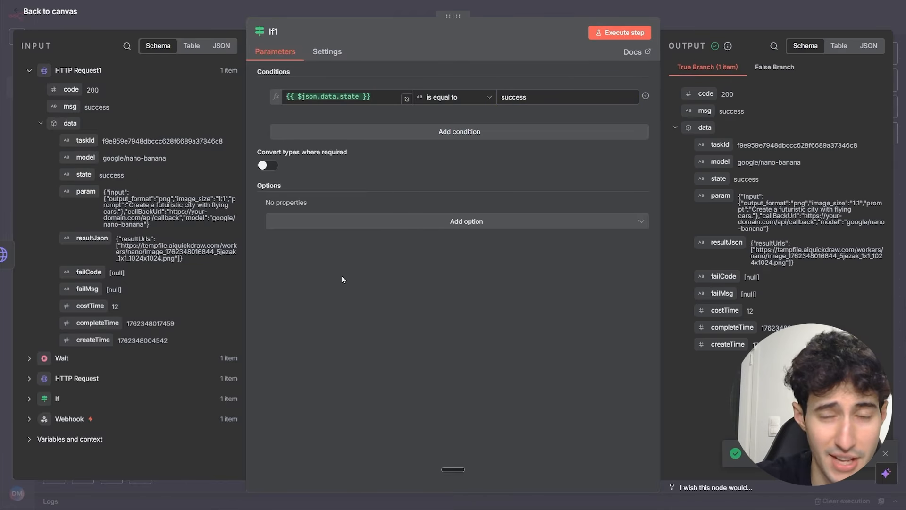
pyautogui.click(752, 19)
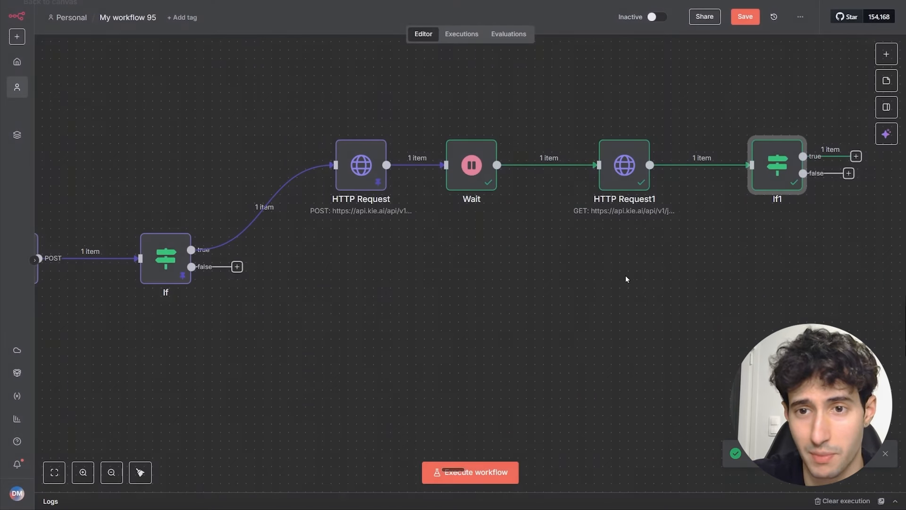
# - Connect If1's false output back to the Wait node's input to form a polling loop
pyautogui.moveTo(831, 266); pyautogui.dragTo(449, 255)
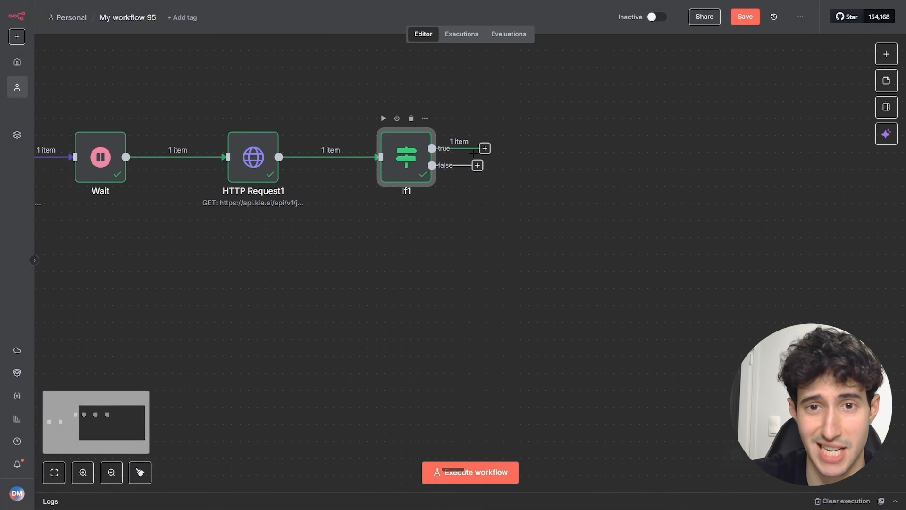
pyautogui.moveTo(478, 148); pyautogui.dragTo(596, 64)
pyautogui.press('Escape')
pyautogui.moveTo(478, 167); pyautogui.dragTo(83, 173)
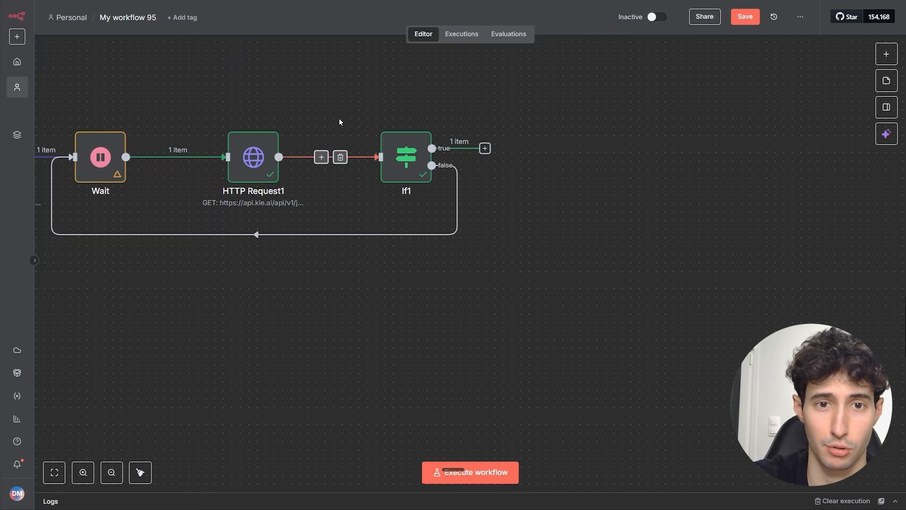
pyautogui.scroll(-1, 302, 100)
pyautogui.moveTo(295, 99); pyautogui.dragTo(386, 158)
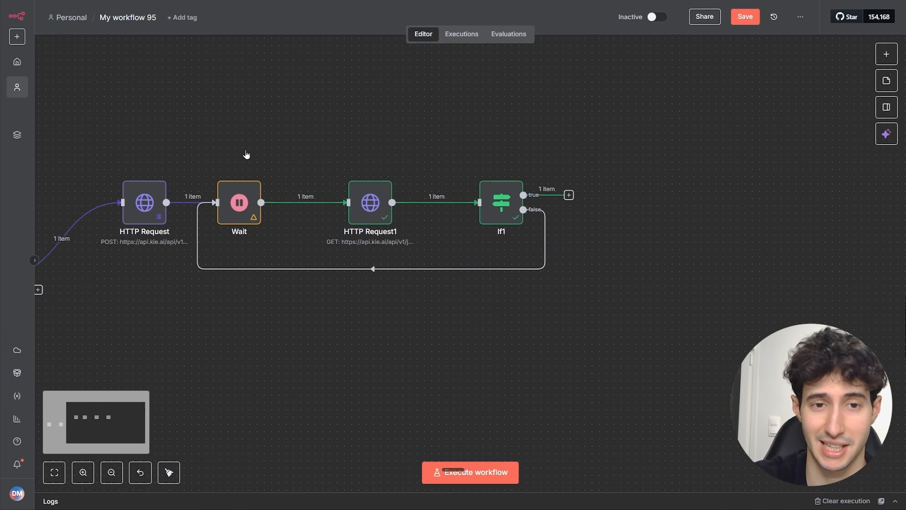
pyautogui.moveTo(245, 194)
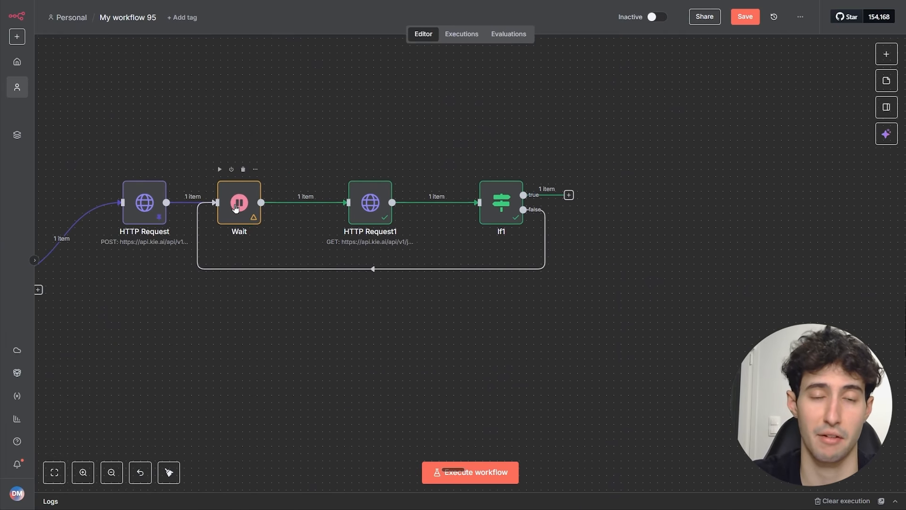
pyautogui.moveTo(417, 221)
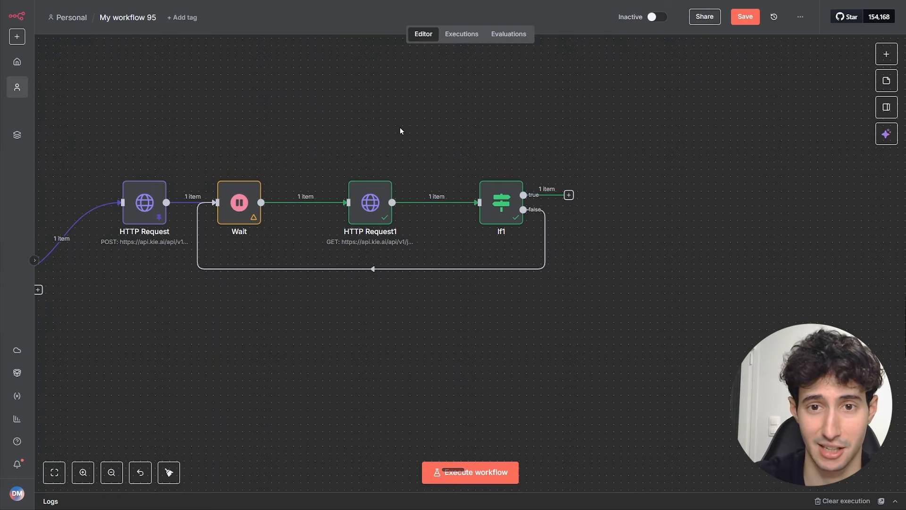
pyautogui.moveTo(508, 208)
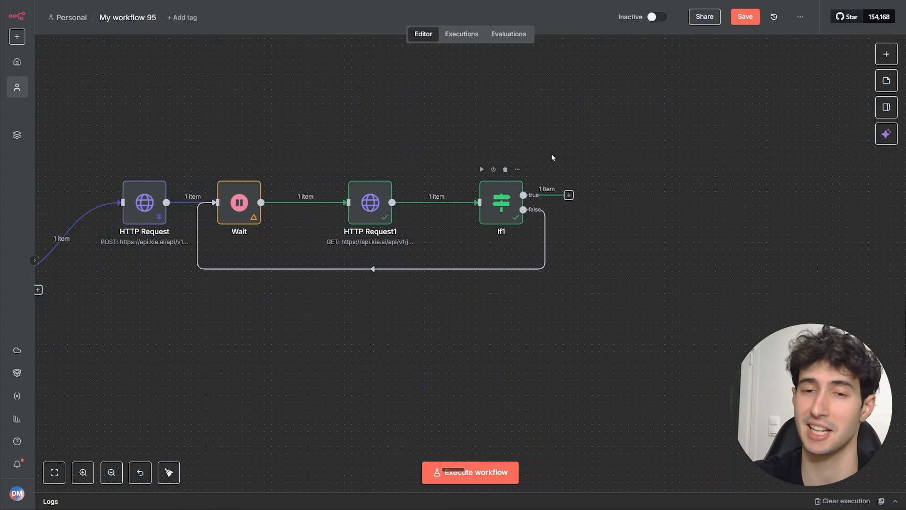
pyautogui.moveTo(569, 194); pyautogui.dragTo(676, 127)
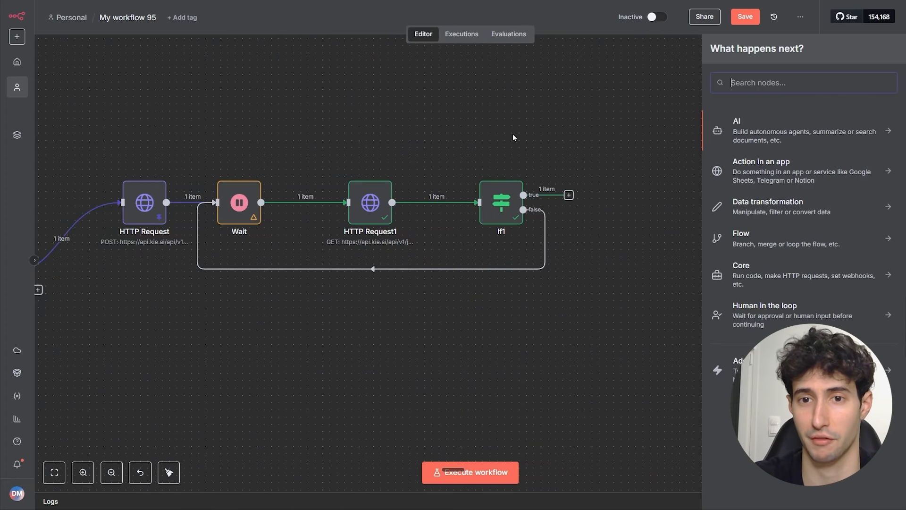
pyautogui.click(516, 132)
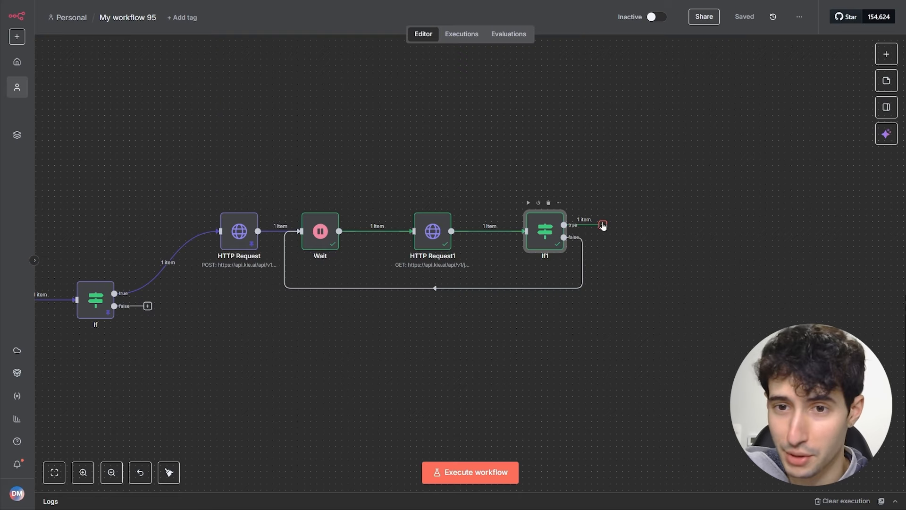
# - Open the HTTP Request1 node and examine how resultJson holds the image URL in its output
pyautogui.click(429, 240)
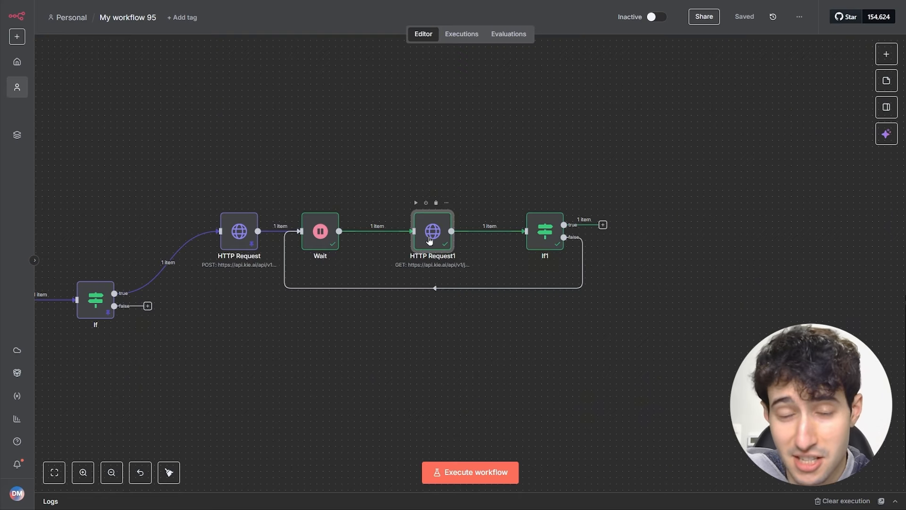
pyautogui.doubleClick(429, 240)
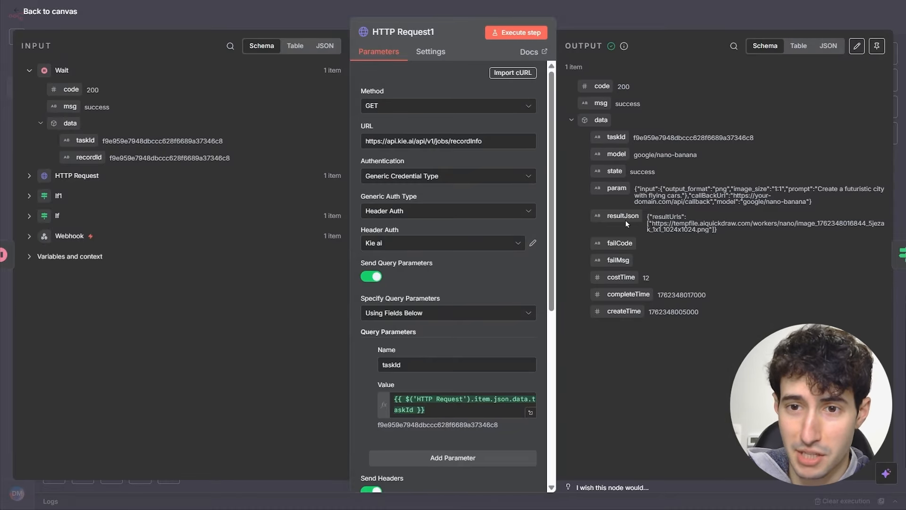
pyautogui.moveTo(607, 217); pyautogui.dragTo(665, 230)
pyautogui.click(645, 229)
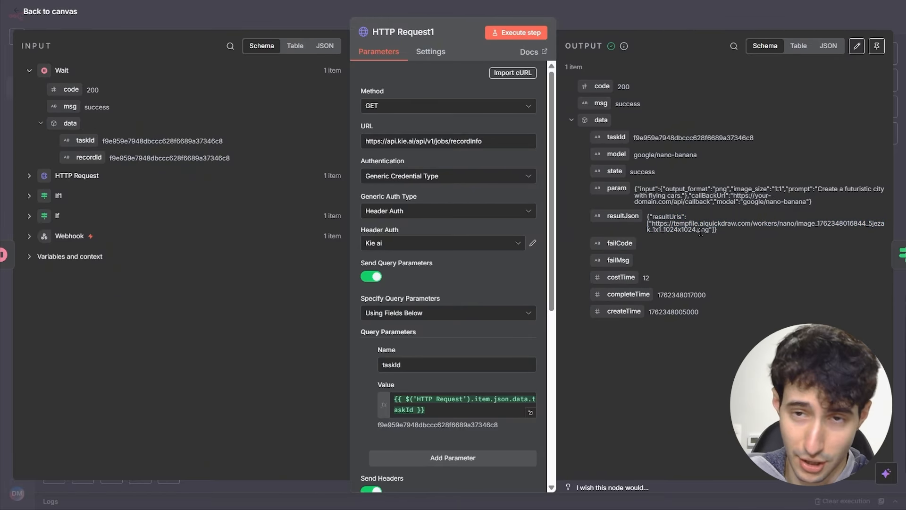
pyautogui.click(656, 23)
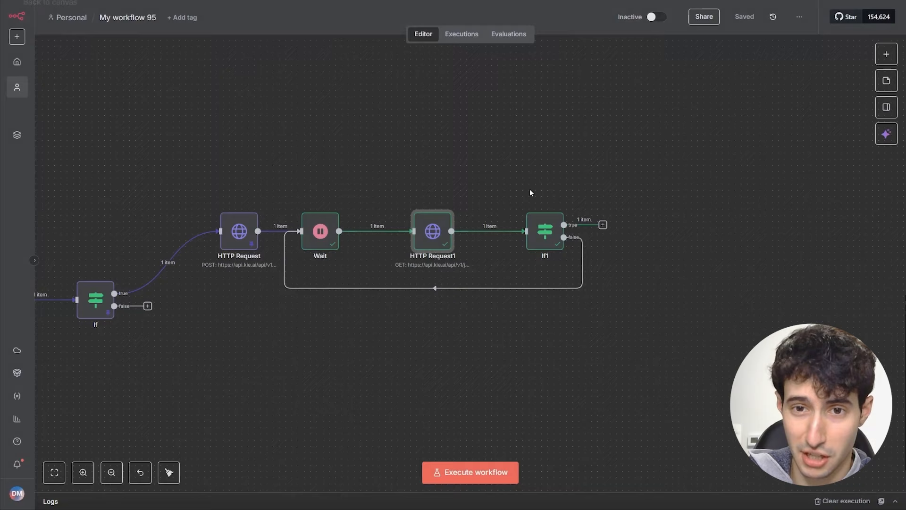
# - Add an Edit Fields (Set) node to If1's true output
pyautogui.click(604, 227)
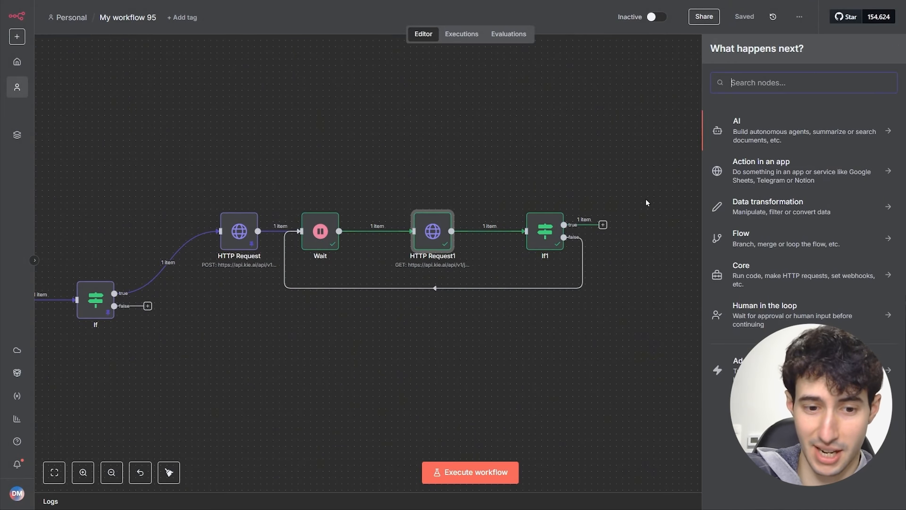
pyautogui.write('edit')
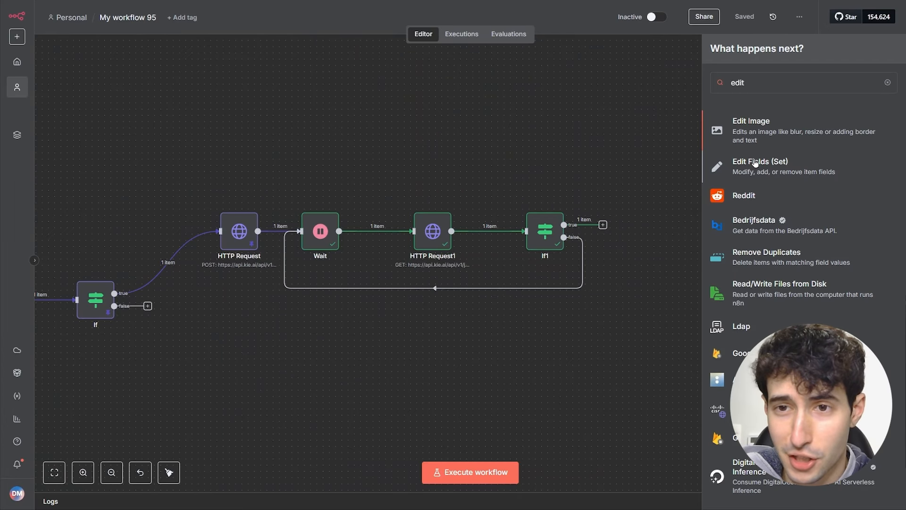
pyautogui.click(755, 164)
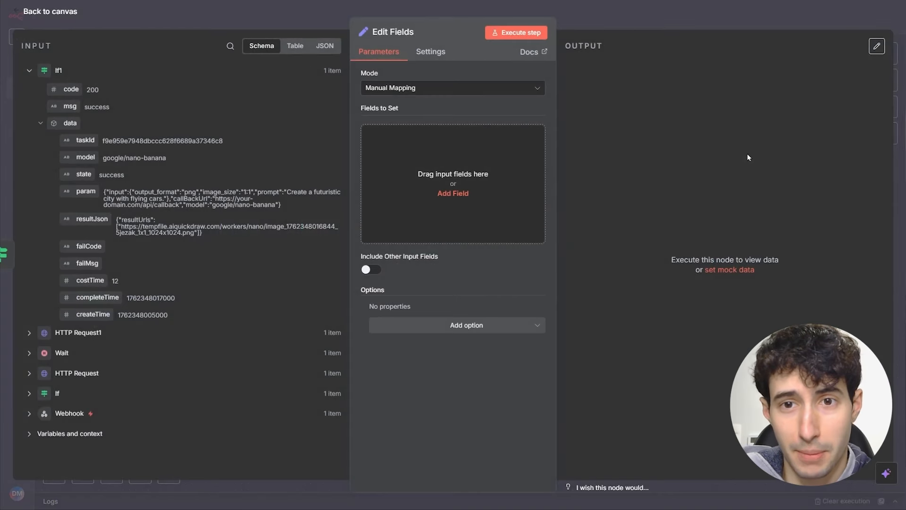
# - Add a string field named Link to Edit Fields with the expression {{ JSON.parse($json.data.resultJson).resultUrls[0] }}
pyautogui.click(436, 168)
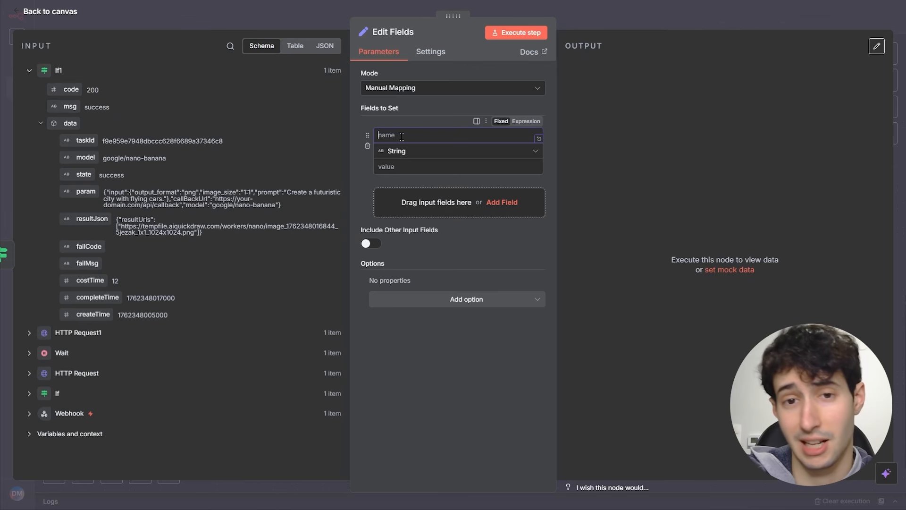
pyautogui.write('Link')
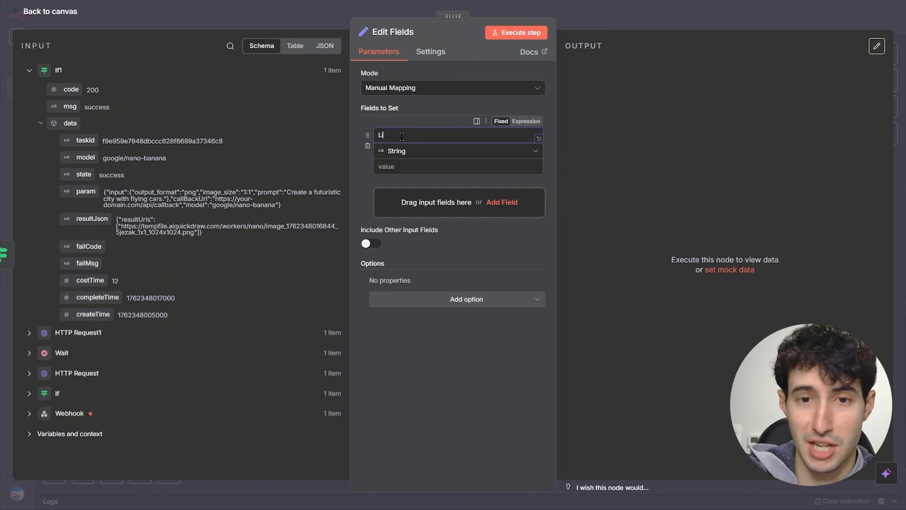
pyautogui.click(400, 165)
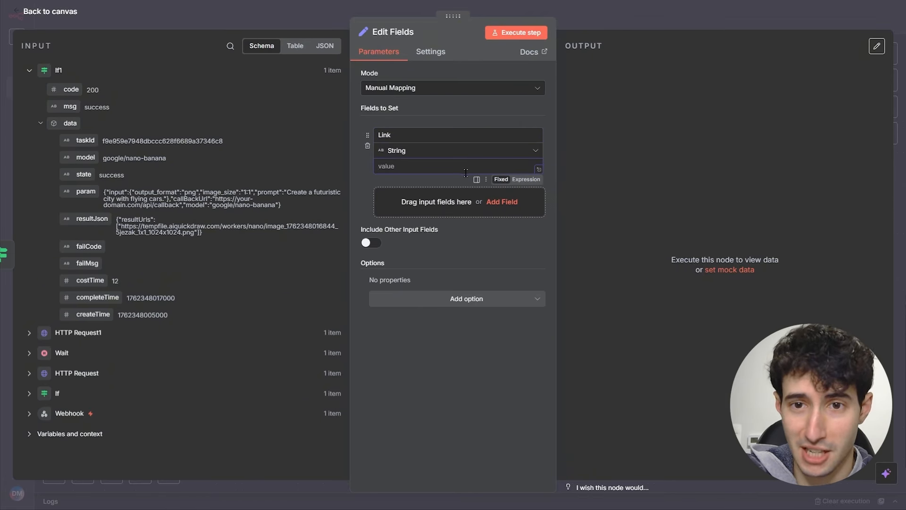
pyautogui.click(525, 180)
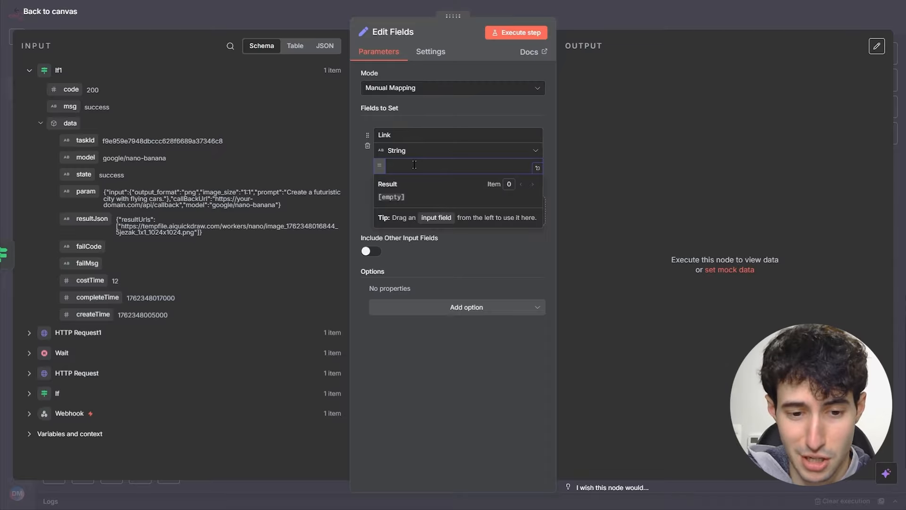
pyautogui.write('{{ JSON.parse($json.data.resultJson).resultUrls[0] }}')
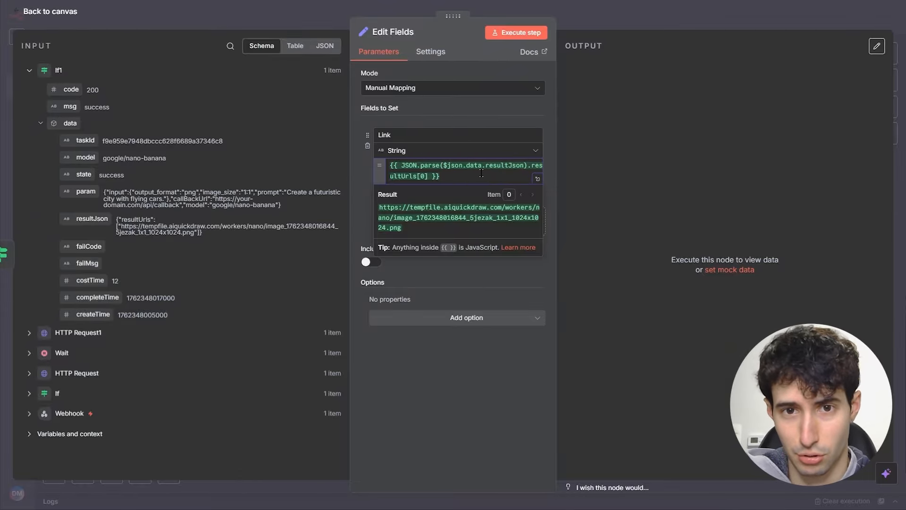
# - Execute the Edit Fields node, check its Link output, and return to the workflow canvas
pyautogui.click(524, 37)
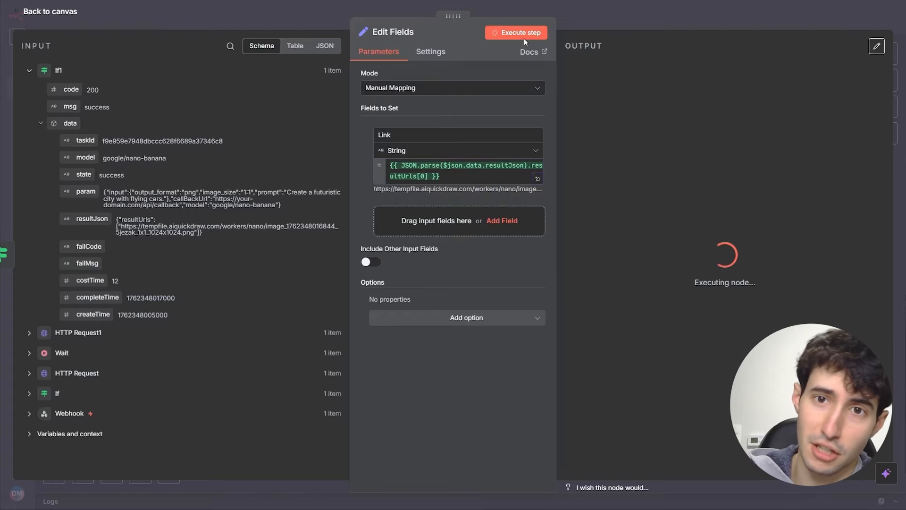
pyautogui.moveTo(615, 87); pyautogui.dragTo(731, 98)
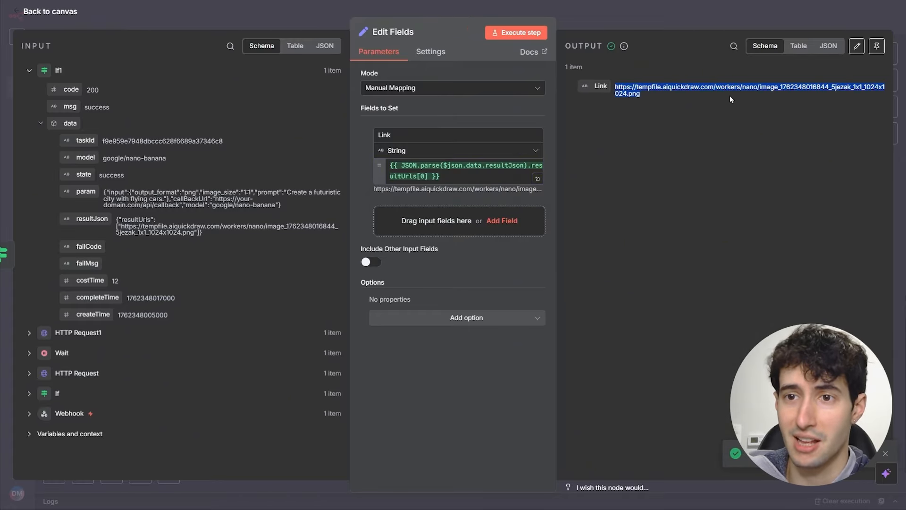
pyautogui.click(739, 99)
pyautogui.click(655, 18)
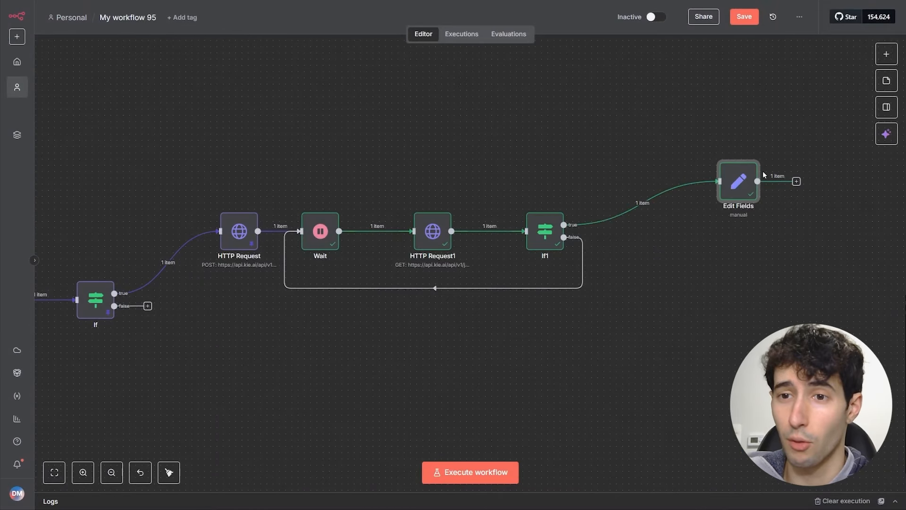
# - Add an HTTP Request node after Edit Fields, keeping the GET method and setting its URL to {{ $json.Link }}
pyautogui.moveTo(687, 226); pyautogui.dragTo(465, 207)
pyautogui.moveTo(522, 161); pyautogui.dragTo(576, 162)
pyautogui.write('http')
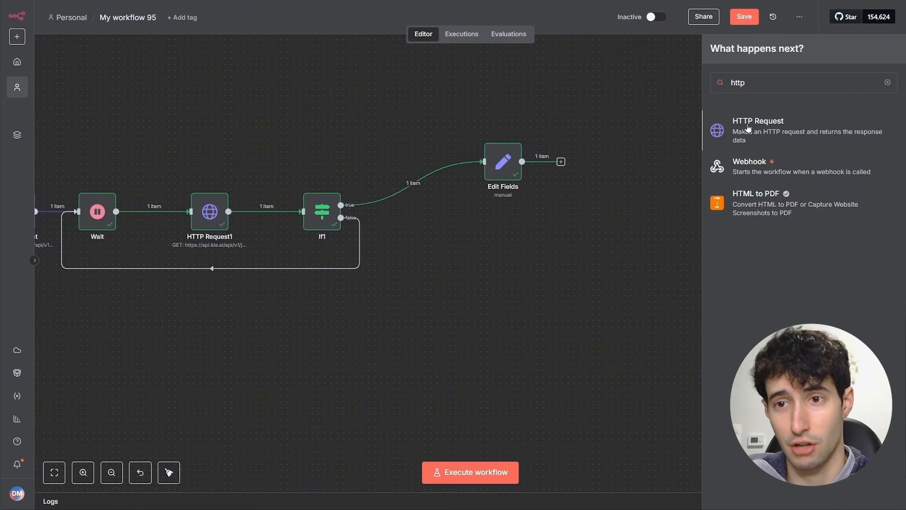
pyautogui.click(748, 127)
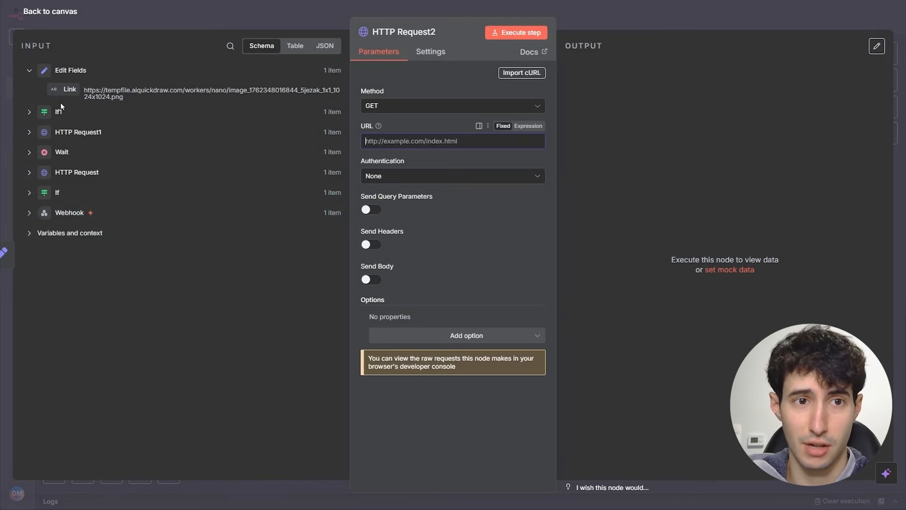
pyautogui.moveTo(60, 91); pyautogui.dragTo(407, 141)
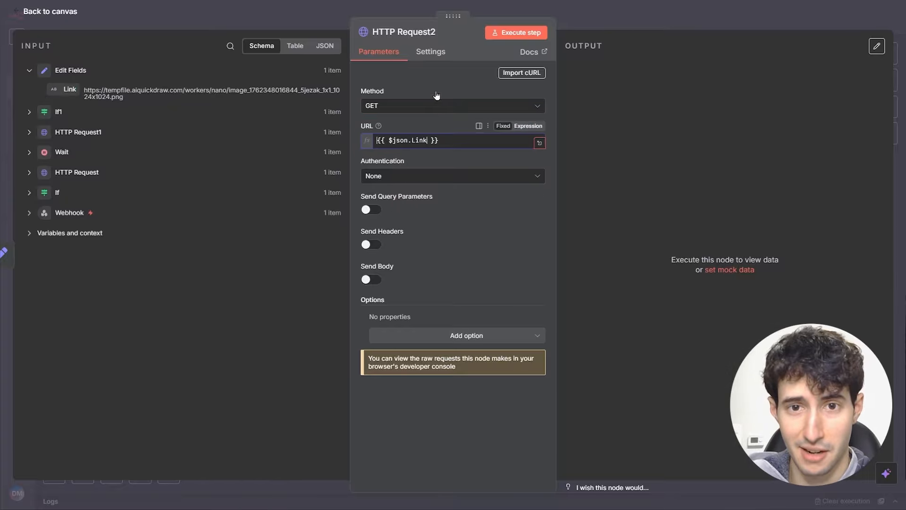
# - Execute the HTTP Request2 node, view the downloaded image in its binary output, and return to the canvas
pyautogui.click(516, 31)
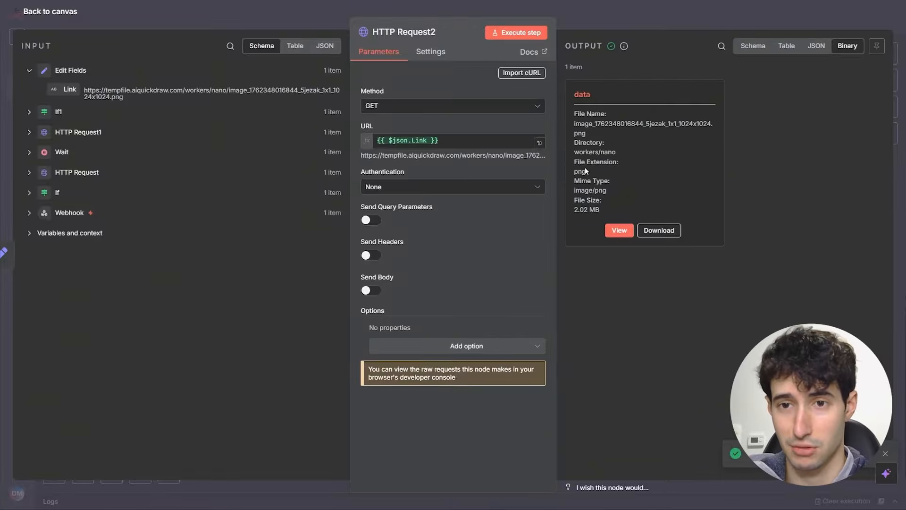
pyautogui.click(620, 229)
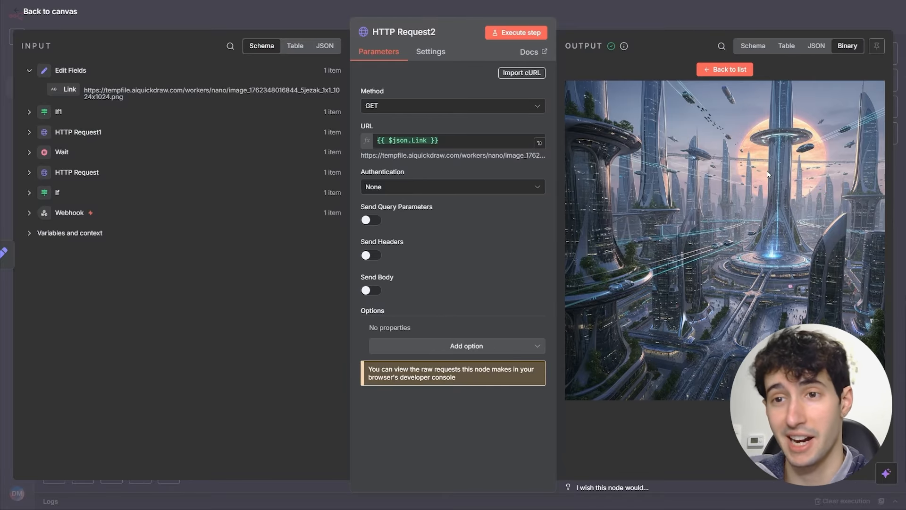
pyautogui.click(727, 70)
pyautogui.press('Escape')
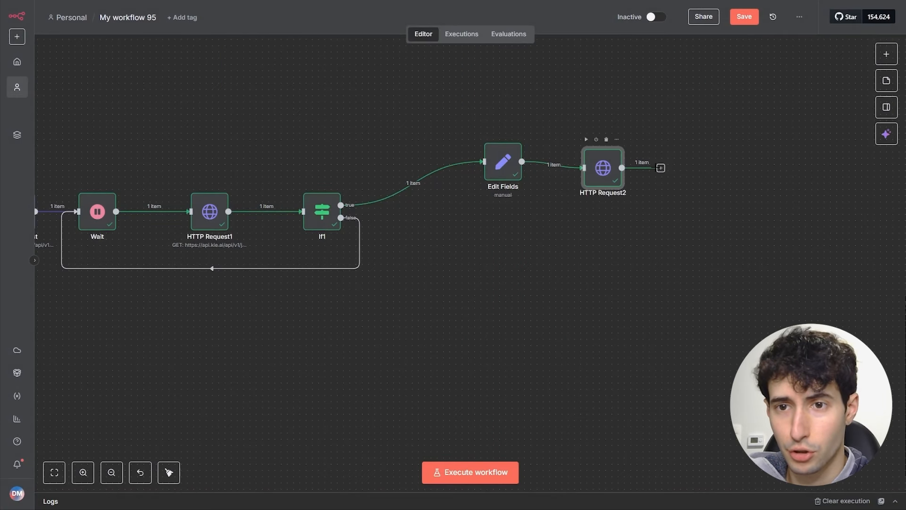
# - Add a Google Drive Upload file node after HTTP Request2 and select the Google Drive account credential
pyautogui.press('Tab')
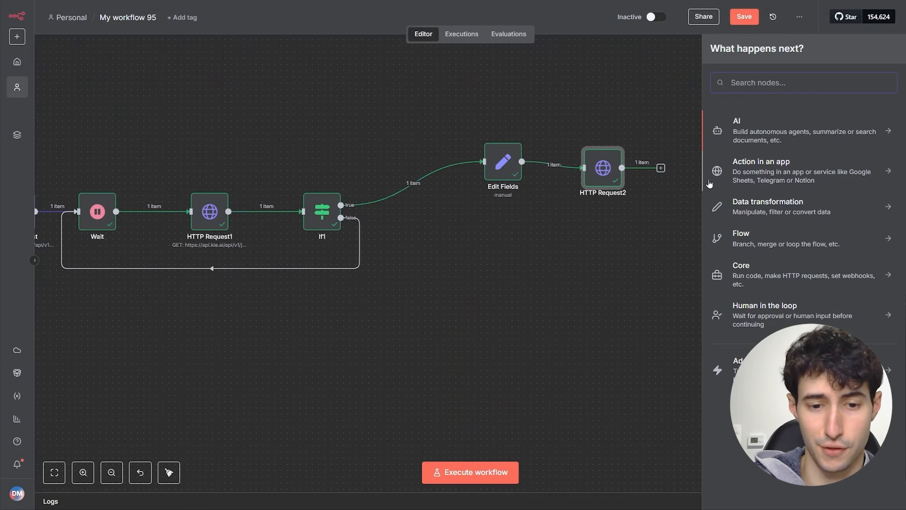
pyautogui.write('googldrive')
pyautogui.press('Return')
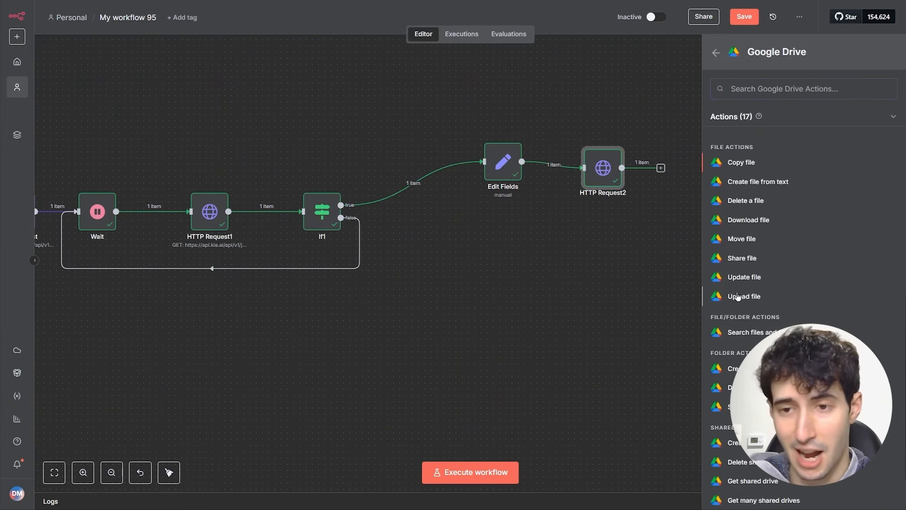
pyautogui.click(738, 297)
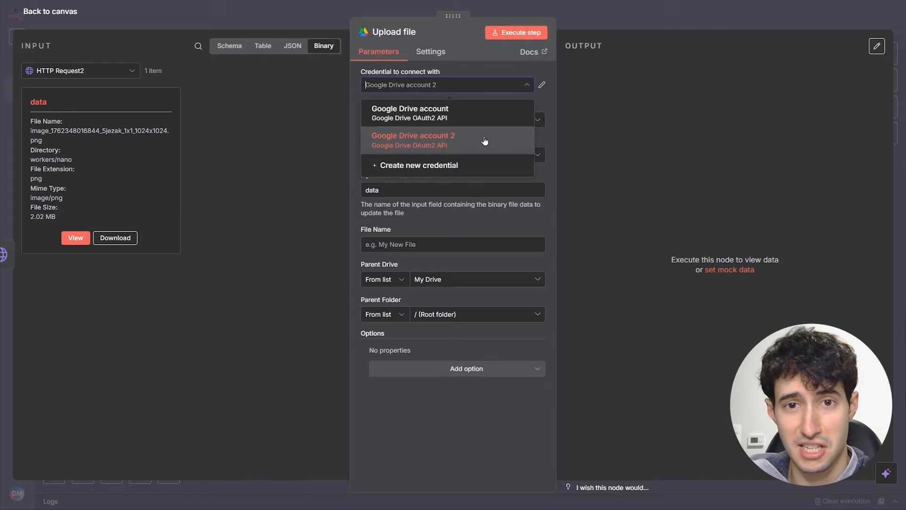
pyautogui.click(435, 108)
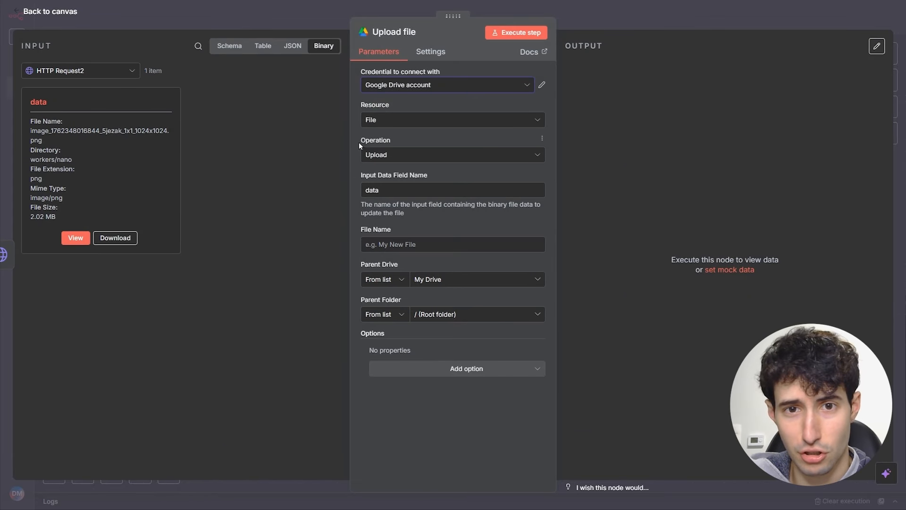
# - Check the data input field name and set the upload's File Name to {{ $('If').item.json.body.prompt }} from the If node's body
pyautogui.click(407, 191)
pyautogui.moveTo(46, 99); pyautogui.dragTo(31, 104)
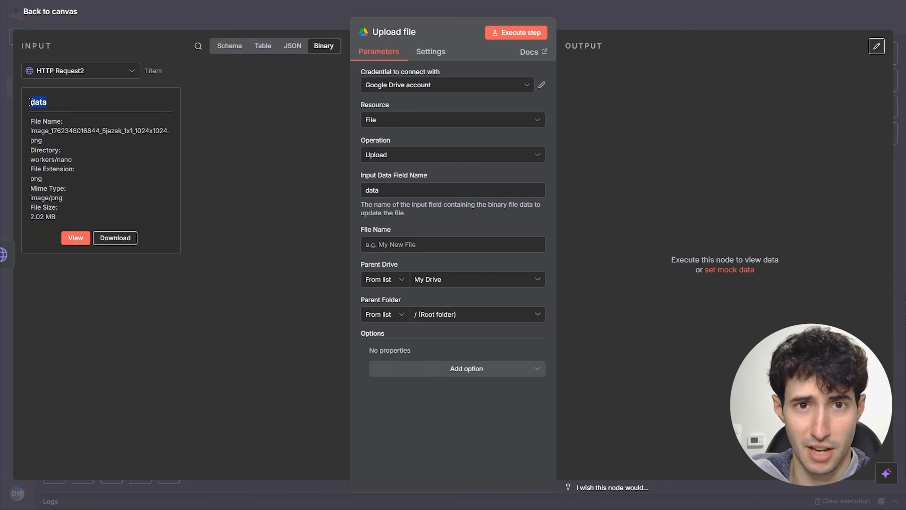
pyautogui.click(34, 102)
pyautogui.click(424, 244)
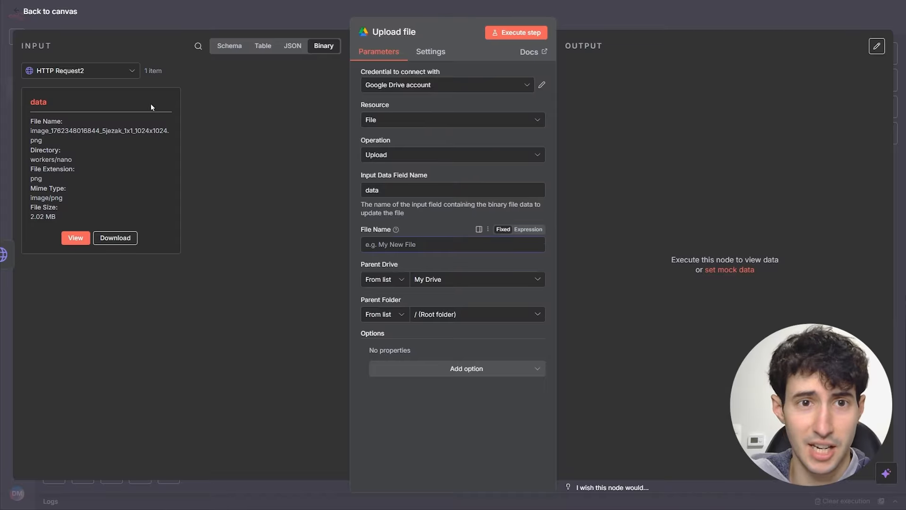
pyautogui.click(229, 46)
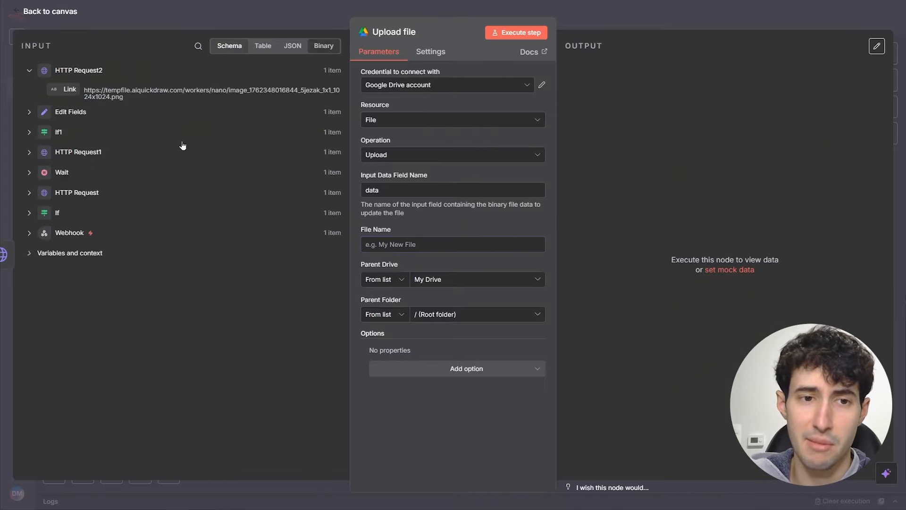
pyautogui.click(22, 227)
pyautogui.scroll(-5, 137, 297)
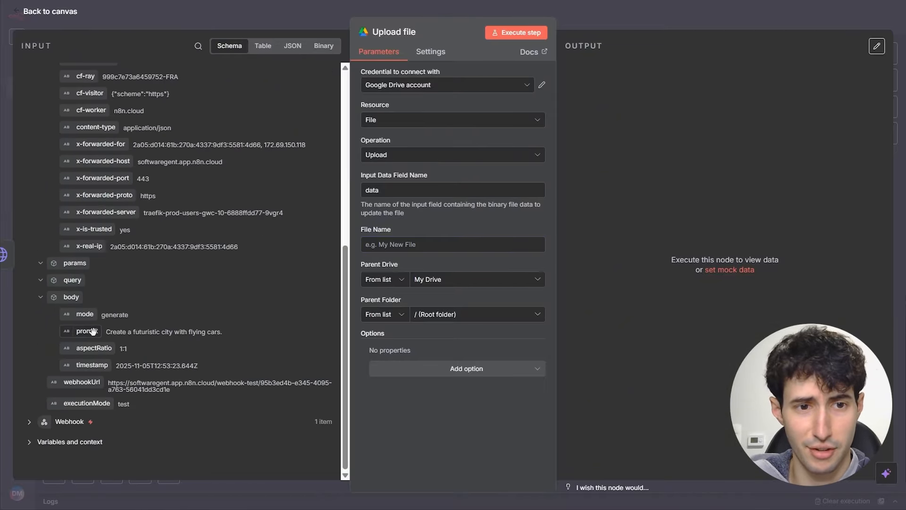
pyautogui.moveTo(93, 331); pyautogui.dragTo(418, 236)
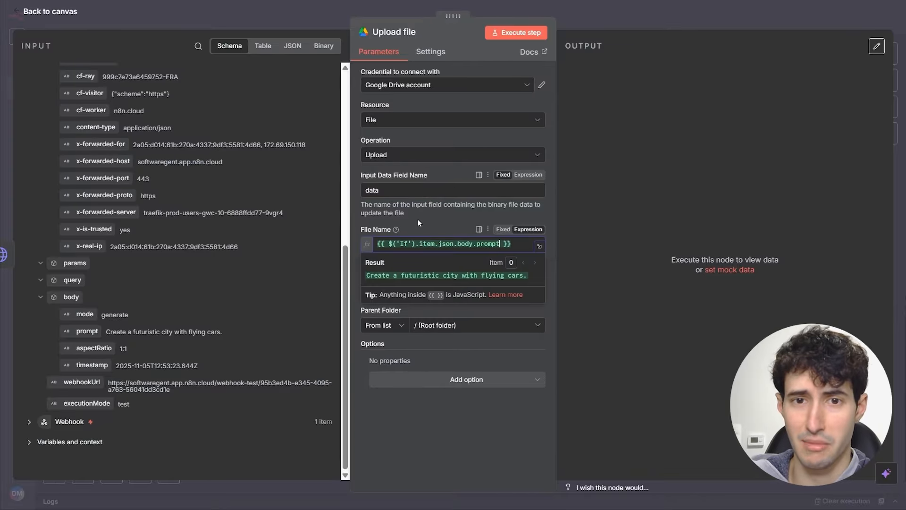
# - Execute the Upload file node, return to the canvas, and align HTTP Request2 and Upload file in a row with Edit Fields
pyautogui.click(534, 34)
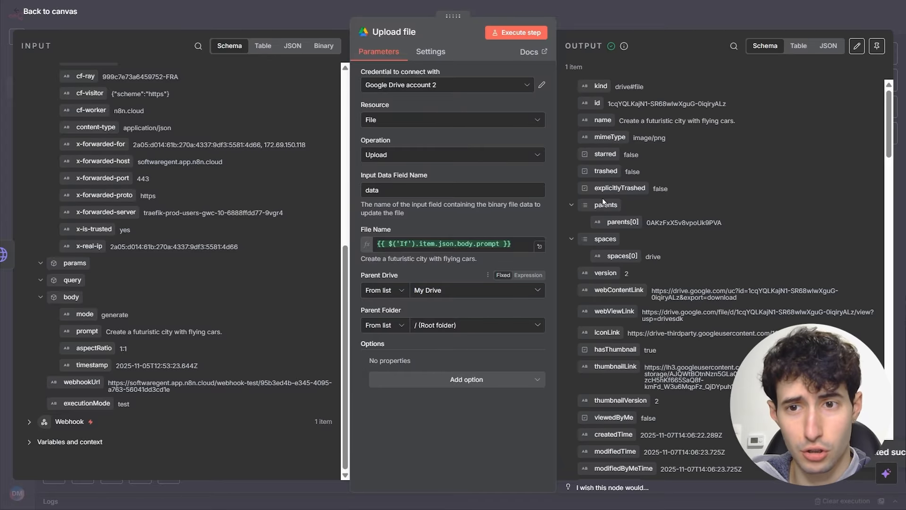
pyautogui.click(672, 28)
pyautogui.click(616, 173)
pyautogui.moveTo(727, 181); pyautogui.dragTo(708, 169)
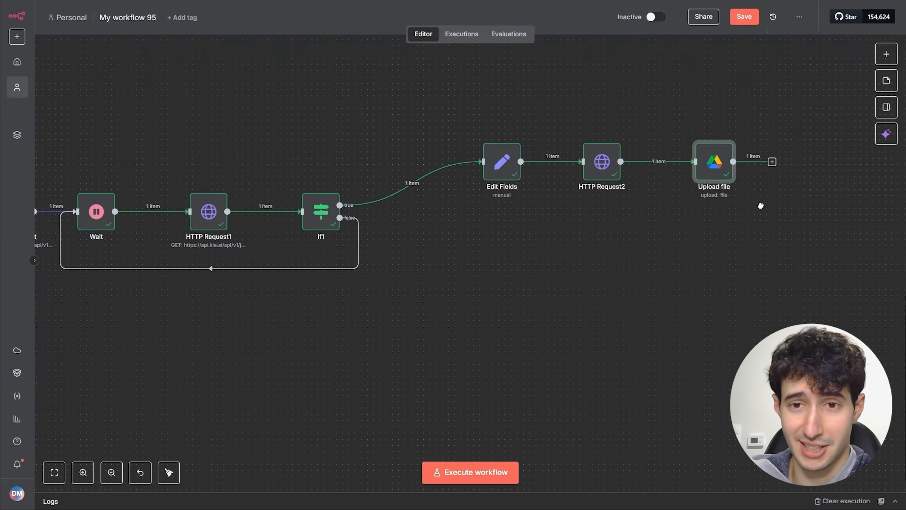
# - Add a Respond to Webhook node after Upload file and set Respond With to JSON
pyautogui.moveTo(795, 208); pyautogui.dragTo(641, 203)
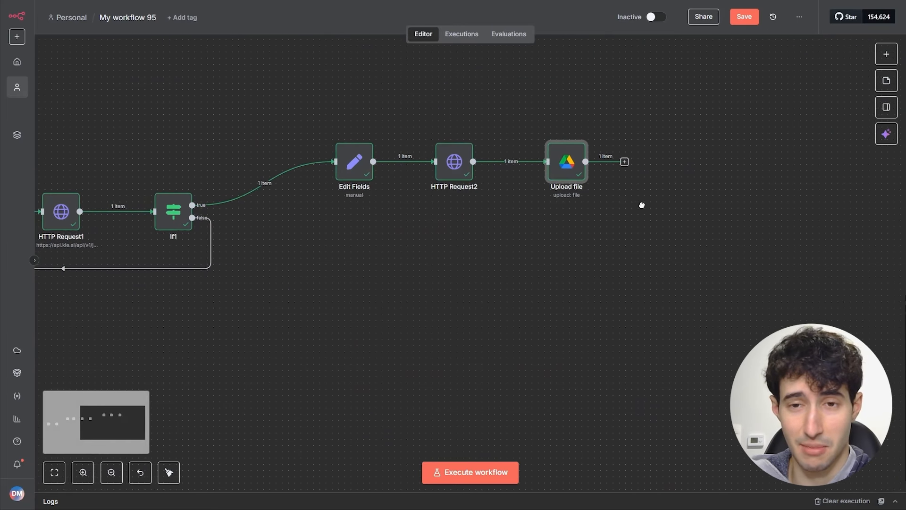
pyautogui.click(625, 162)
pyautogui.write('respo')
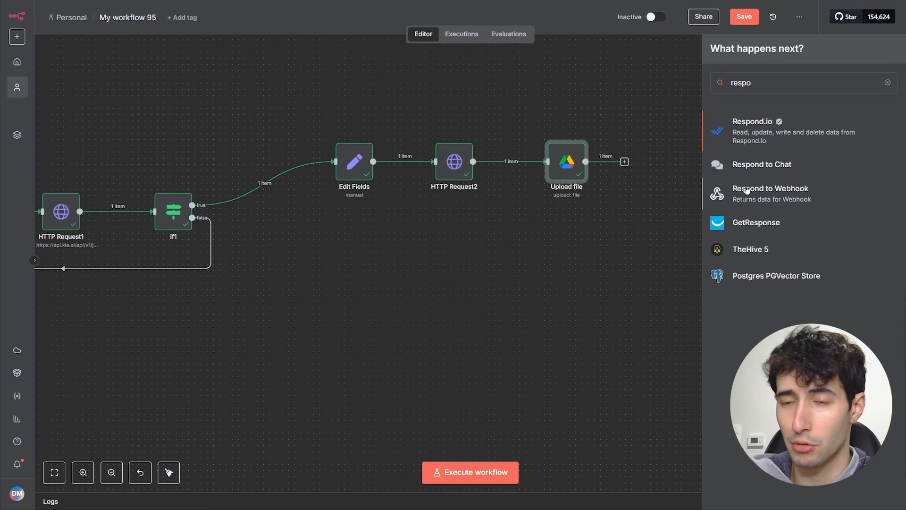
pyautogui.click(746, 190)
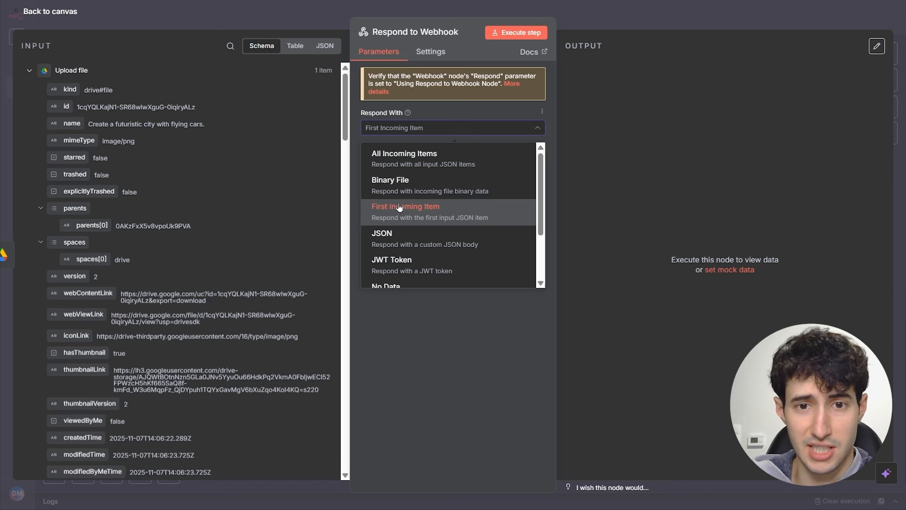
pyautogui.click(391, 246)
# - Rename the response body's myField key to Link and clear its placeholder value between the quotes
pyautogui.doubleClick(427, 207)
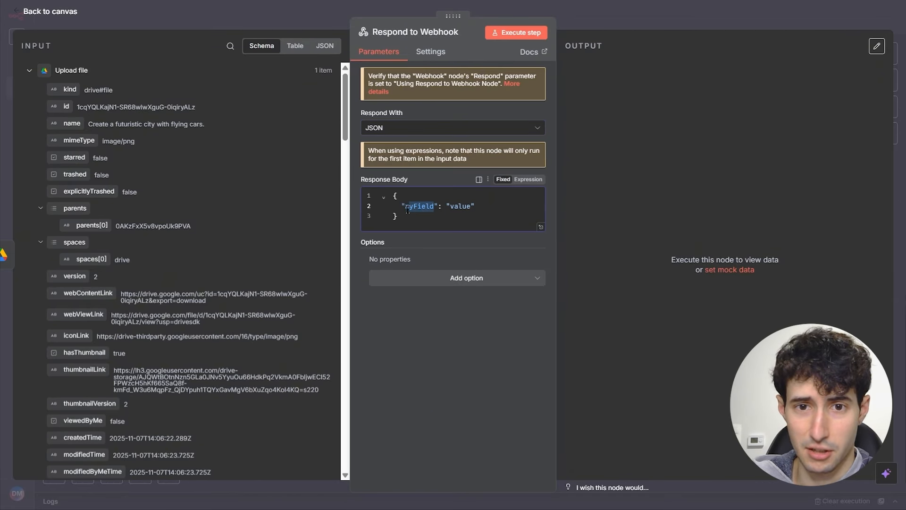
pyautogui.write('Link')
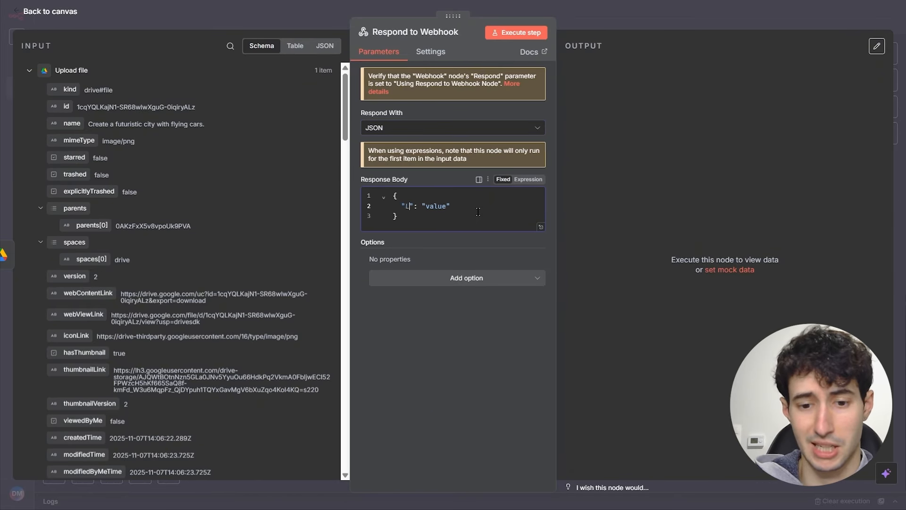
pyautogui.click(455, 207)
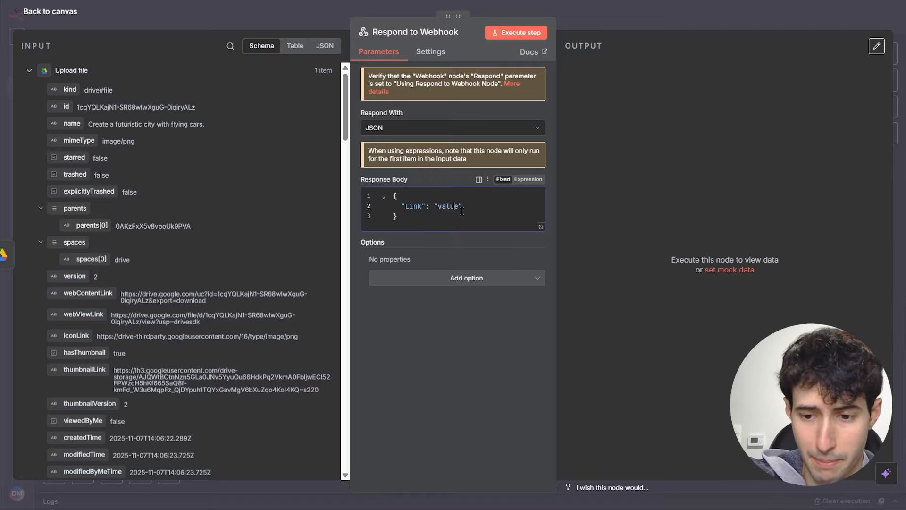
pyautogui.press('BackSpace')
pyautogui.press('BackSpace')
pyautogui.press('BackSpace')
pyautogui.press('BackSpace')
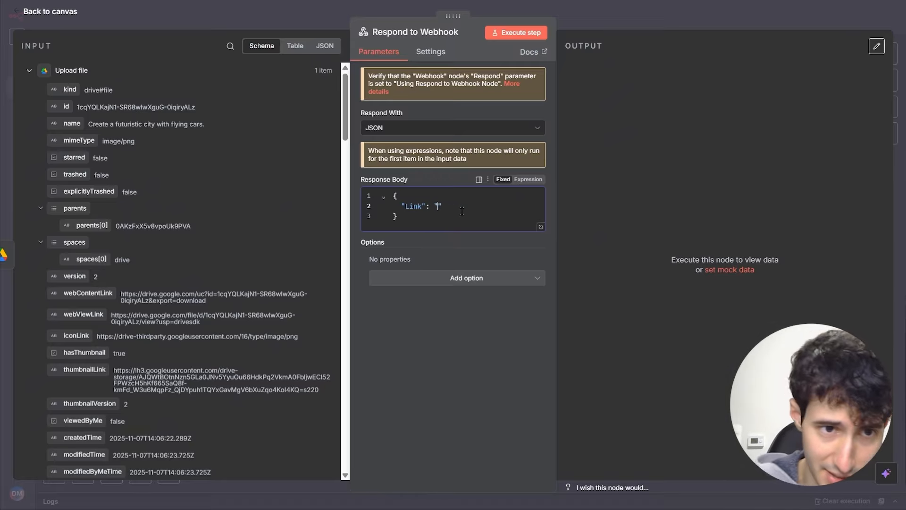
# - Set the Link value to {{ $('Edit Fields').item.json.Link }}, execute the Respond to Webhook node, and return to the canvas
pyautogui.click(29, 71)
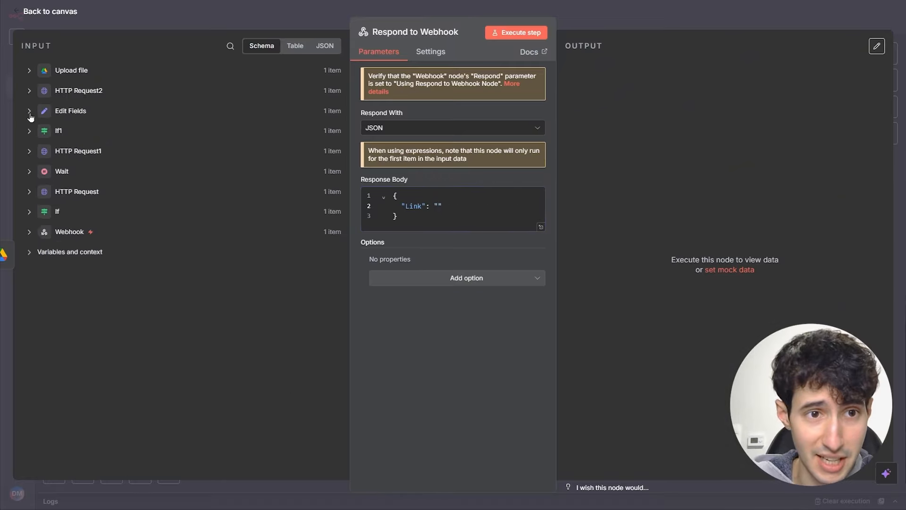
pyautogui.click(29, 111)
pyautogui.moveTo(69, 129); pyautogui.dragTo(438, 206)
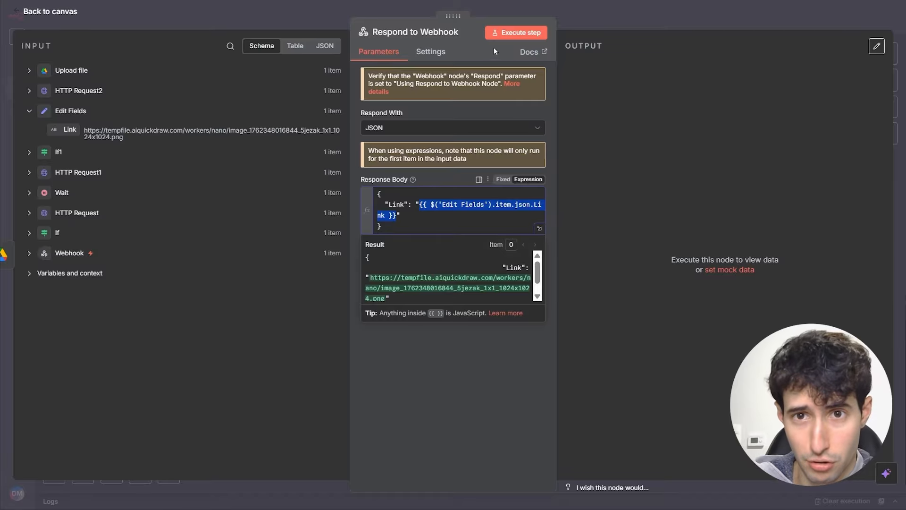
pyautogui.click(500, 34)
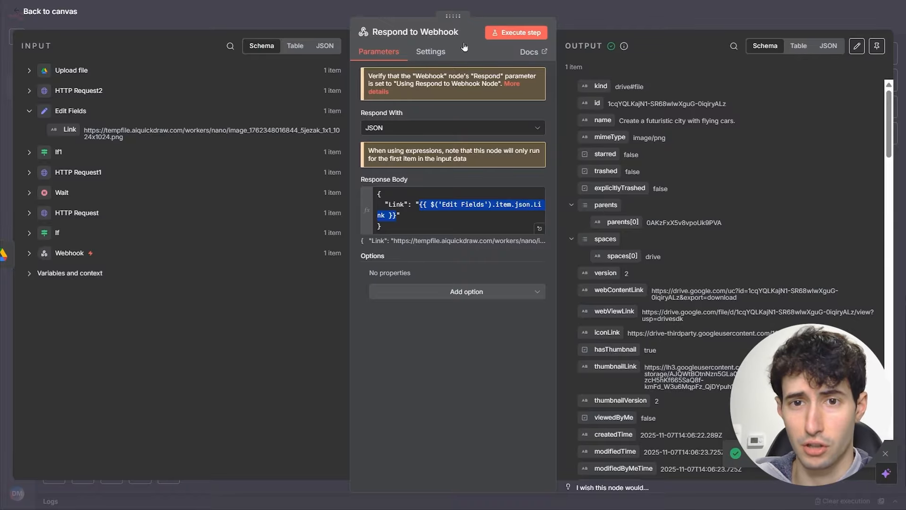
pyautogui.click(715, 22)
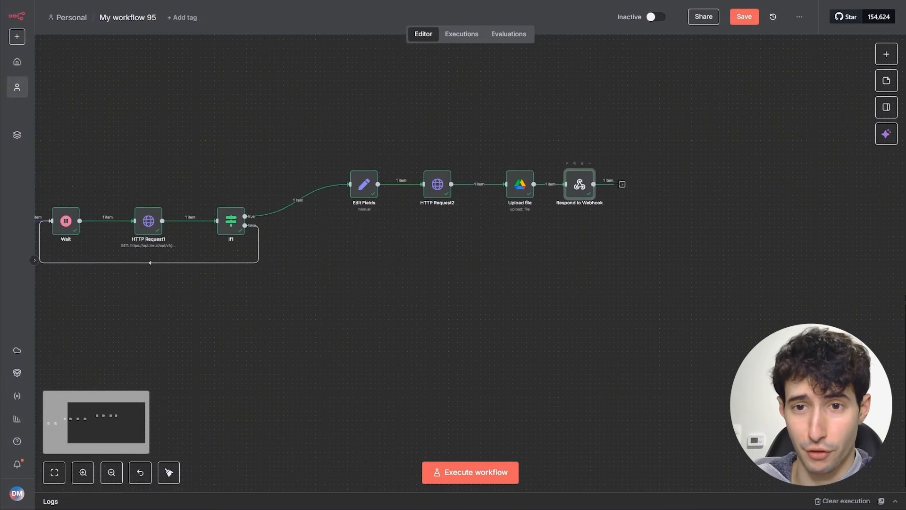
# - Set the Webhook node's Respond option to Using 'Respond to Webhook' Node, and shift the Respond to Webhook node slightly away from Upload file
pyautogui.moveTo(454, 273); pyautogui.dragTo(477, 271)
pyautogui.hscroll(-10, 476, 271)
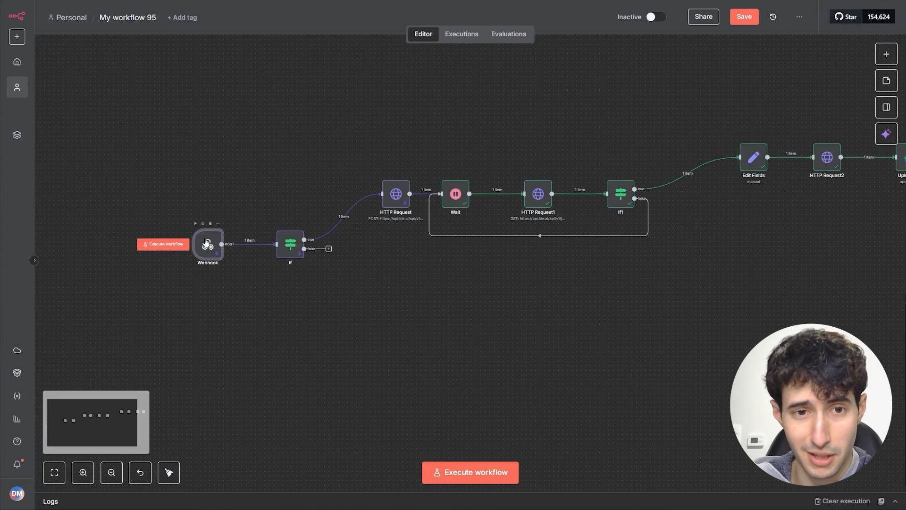
pyautogui.doubleClick(206, 243)
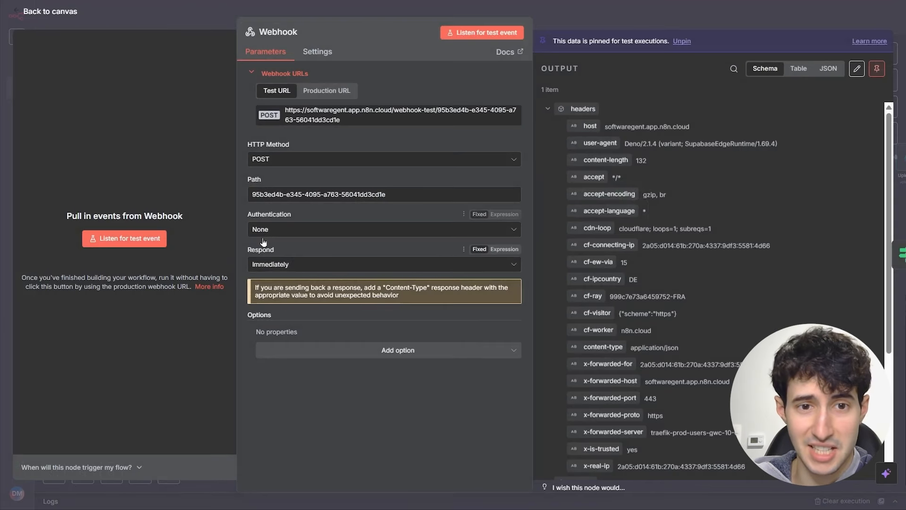
pyautogui.click(266, 267)
pyautogui.click(285, 353)
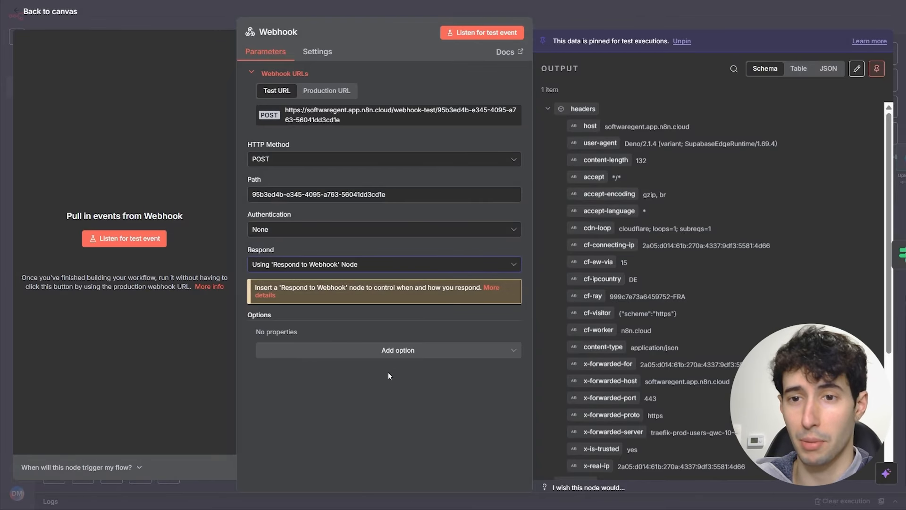
pyautogui.click(639, 27)
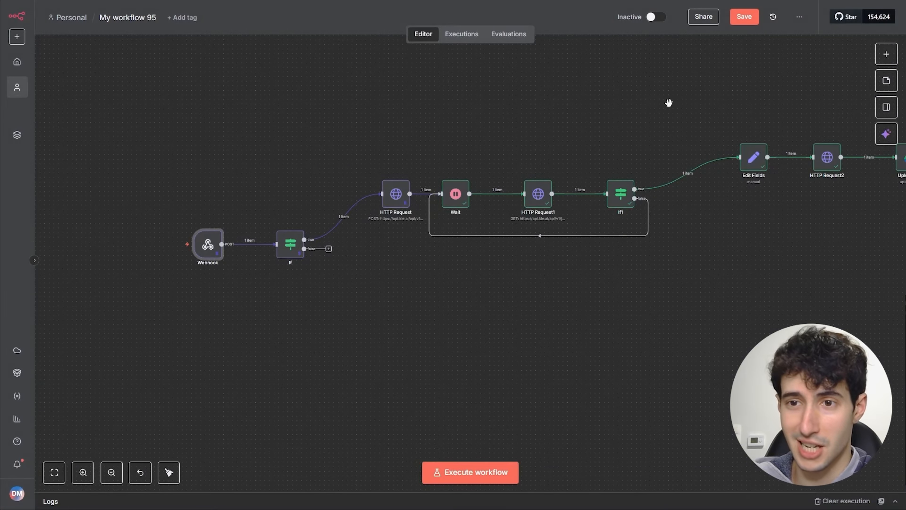
pyautogui.hscroll(5, 667, 101)
pyautogui.moveTo(759, 159); pyautogui.dragTo(770, 163)
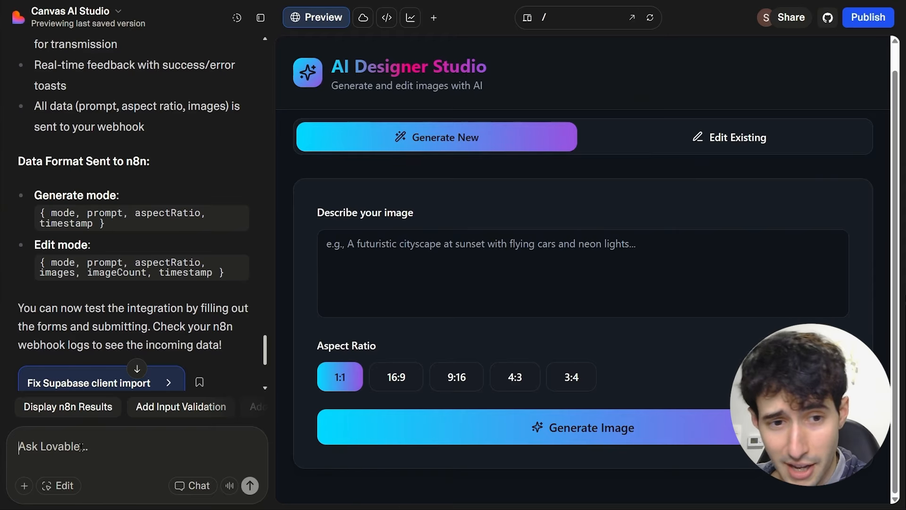
# - Switch to Lovable and send a prompt asking it to expect an image back and create a section to display it
pyautogui.write('Hey, make sure you expect to receive an image back and you create a section where you can display it.')
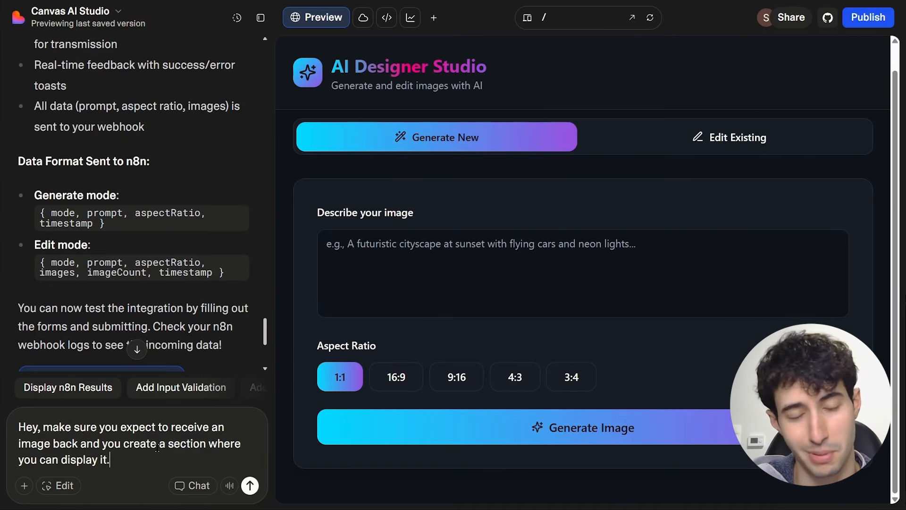
pyautogui.click(250, 485)
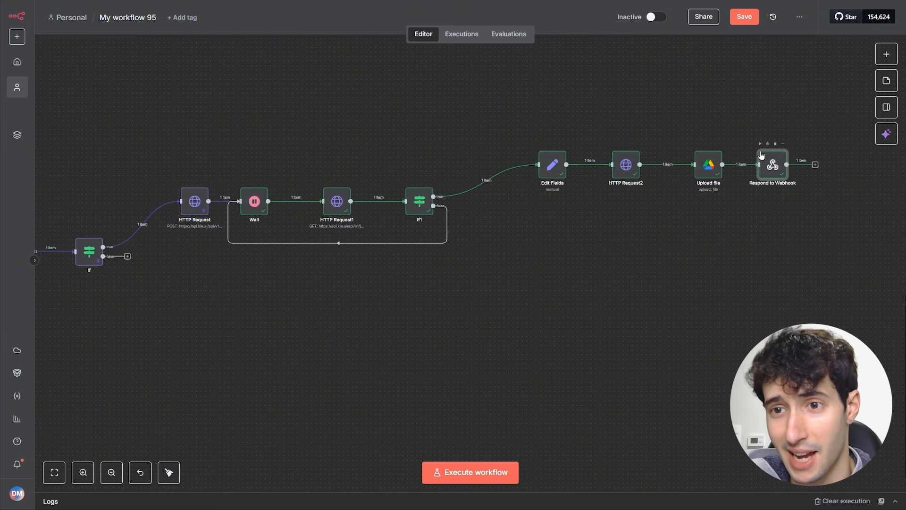
# - Switch to Lovable, examine the Generated Image section in the app preview, and open the Edit Existing mode
pyautogui.moveTo(758, 146)
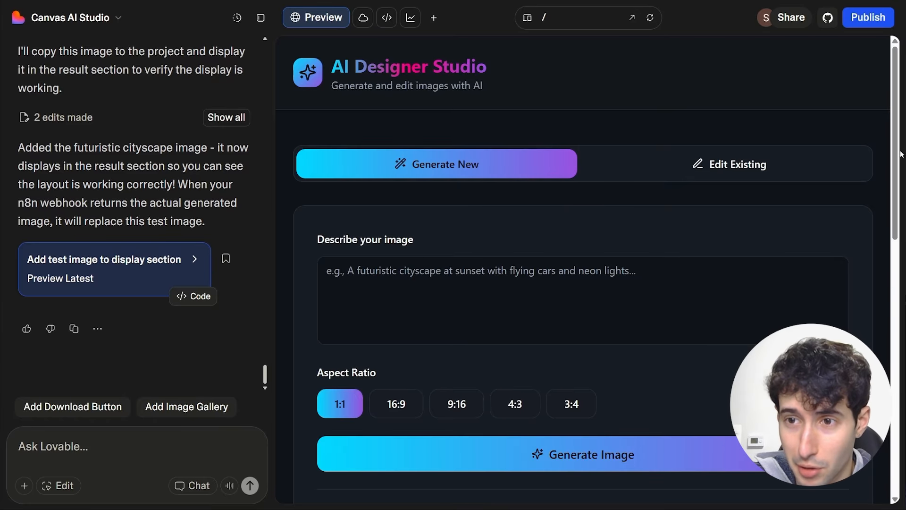
pyautogui.scroll(-5, 872, 239)
pyautogui.scroll(-3, 864, 270)
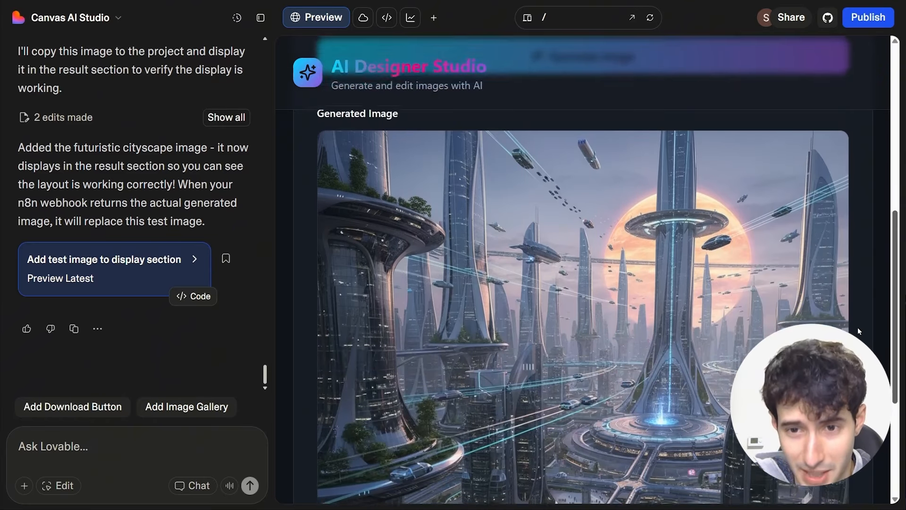
pyautogui.scroll(3, 857, 327)
pyautogui.scroll(-2, 511, 304)
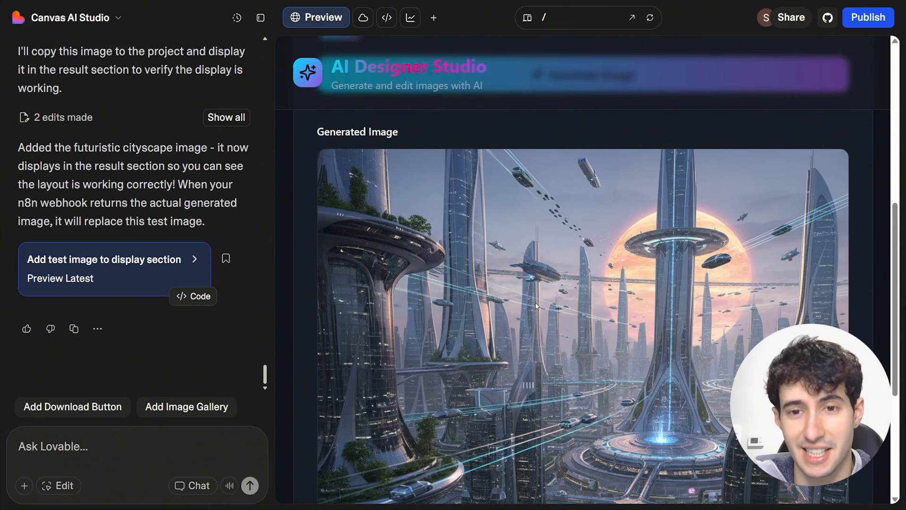
pyautogui.scroll(-2, 705, 321)
pyautogui.scroll(-2, 491, 253)
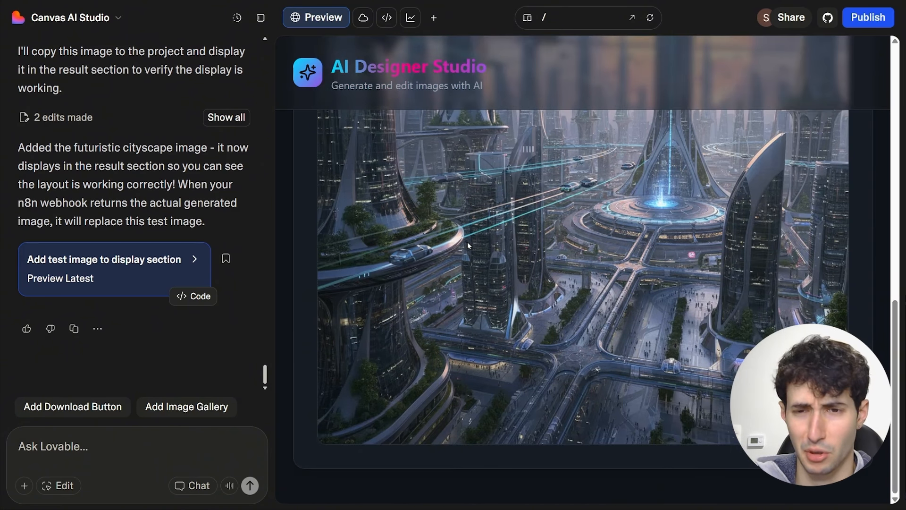
pyautogui.scroll(2, 474, 281)
pyautogui.scroll(1, 474, 268)
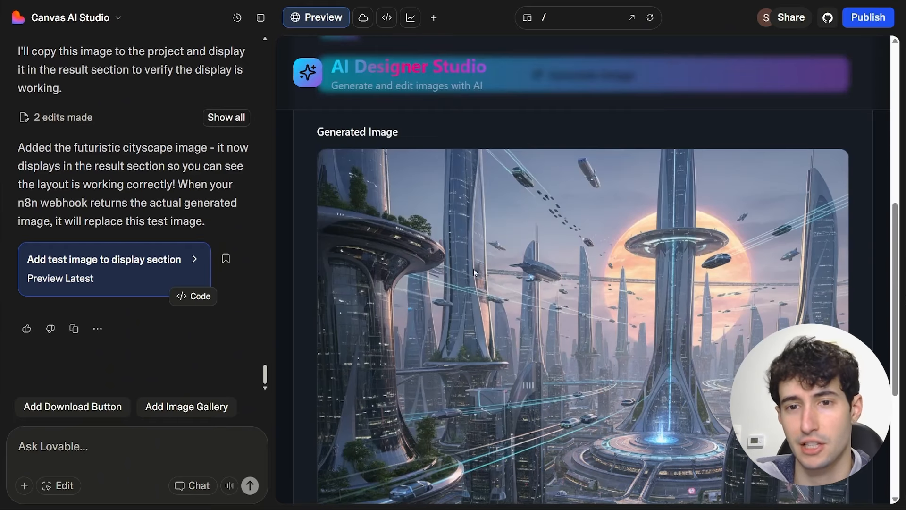
pyautogui.scroll(-4, 501, 279)
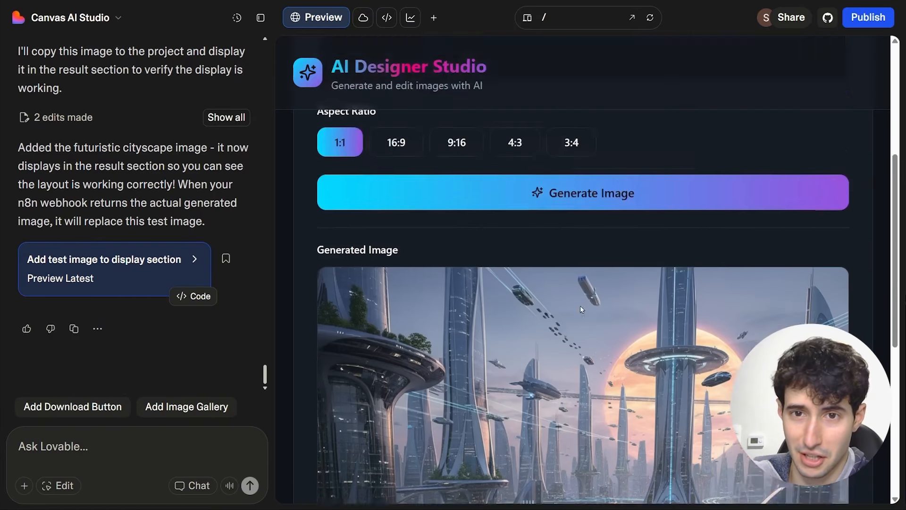
pyautogui.scroll(5, 582, 310)
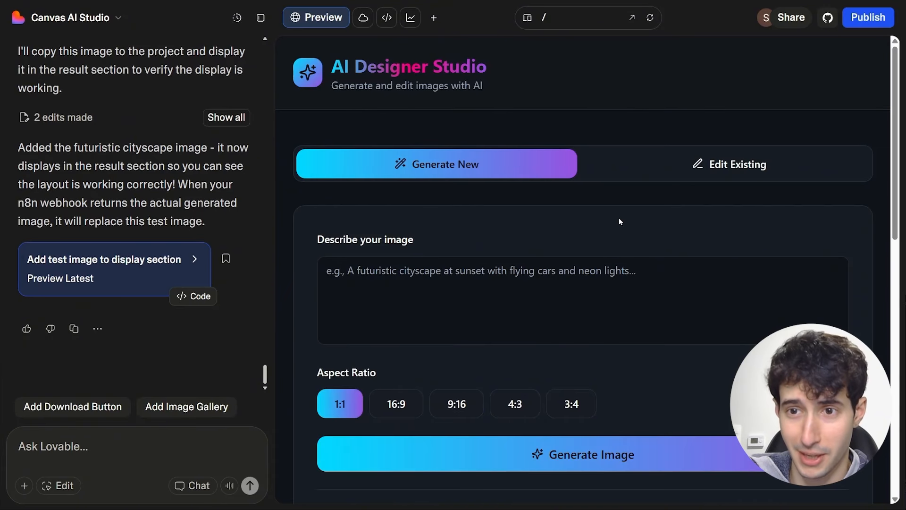
pyautogui.click(717, 165)
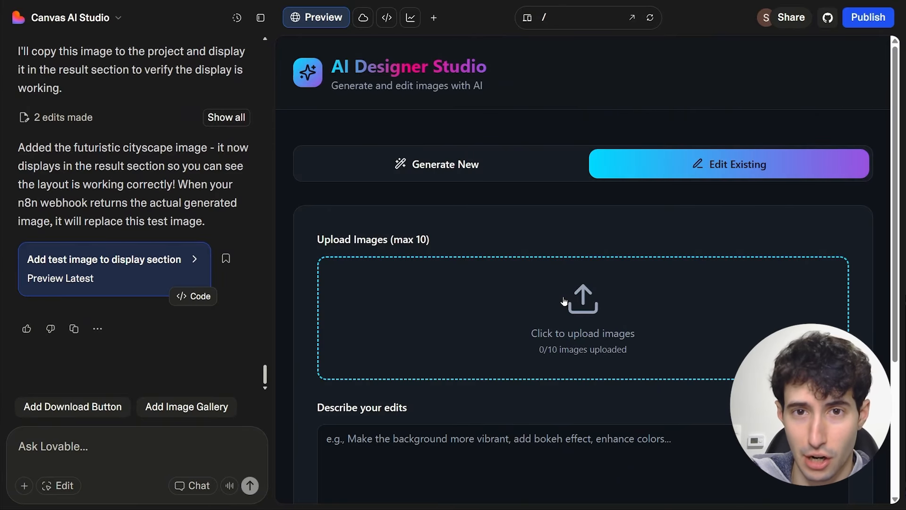
# - Upload the futuristic cityscape image to the Edit Existing form
pyautogui.scroll(-1, 322, 184)
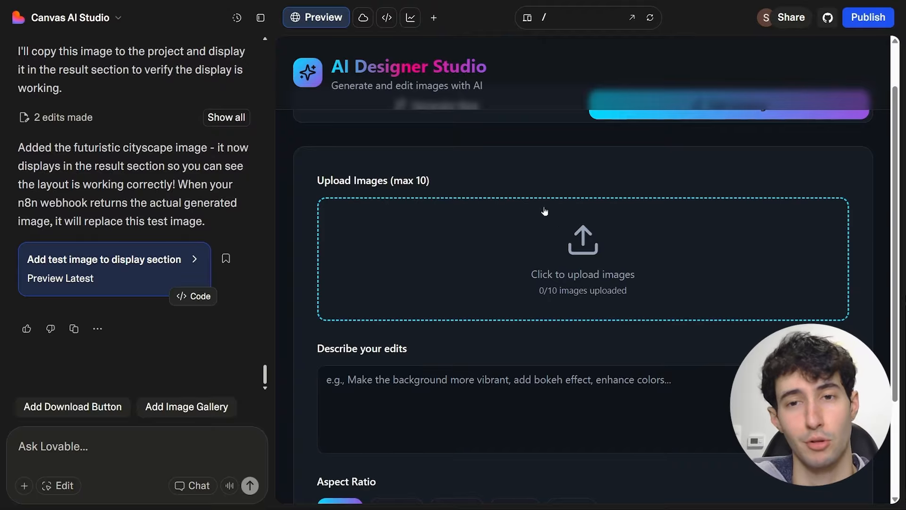
pyautogui.click(553, 248)
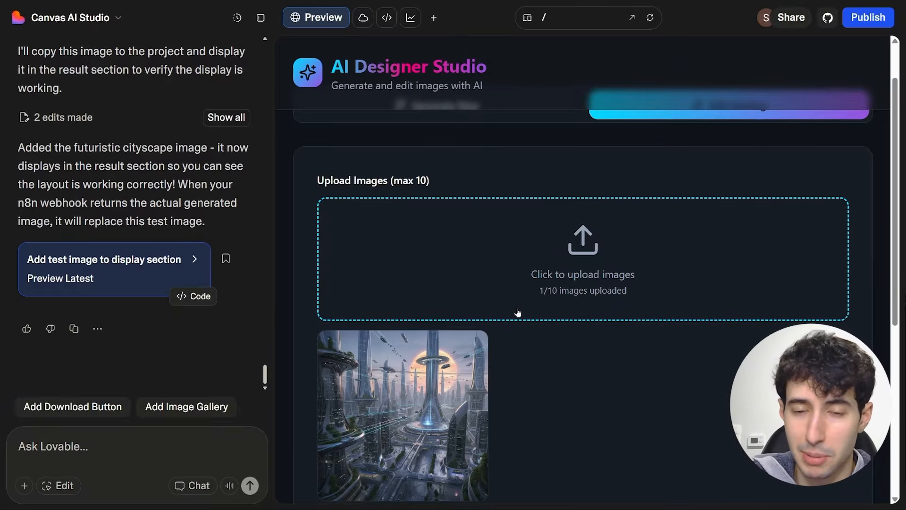
pyautogui.scroll(-3, 517, 312)
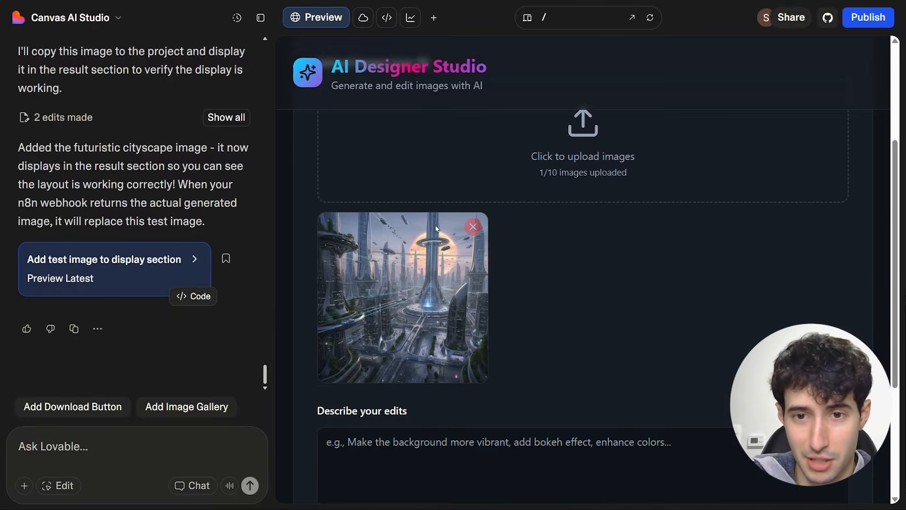
pyautogui.scroll(3, 542, 258)
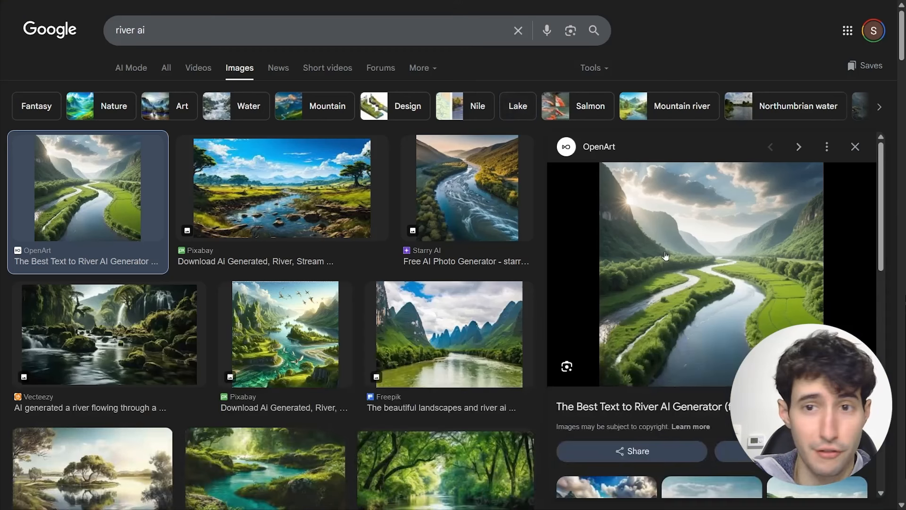
# - Save the OpenArt river valley image from the Google Images results and upload it as the second image to edit
pyautogui.rightClick(665, 254)
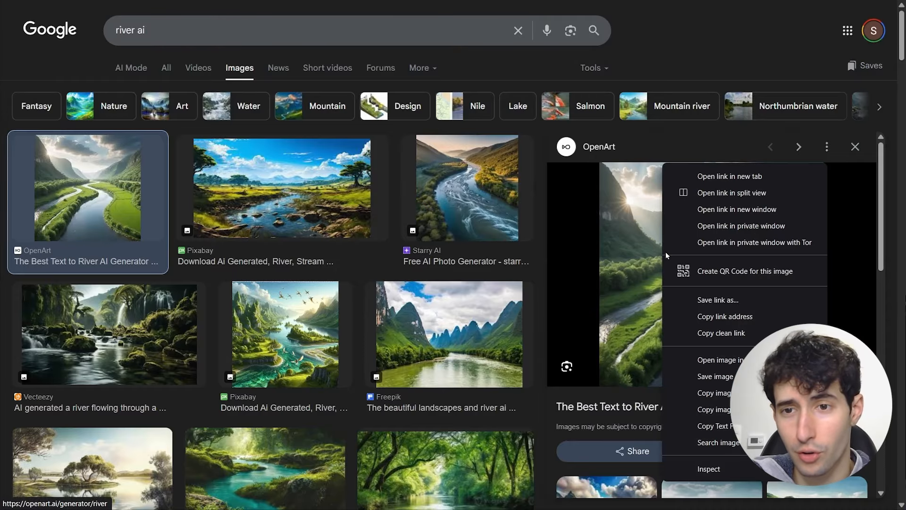
pyautogui.click(704, 364)
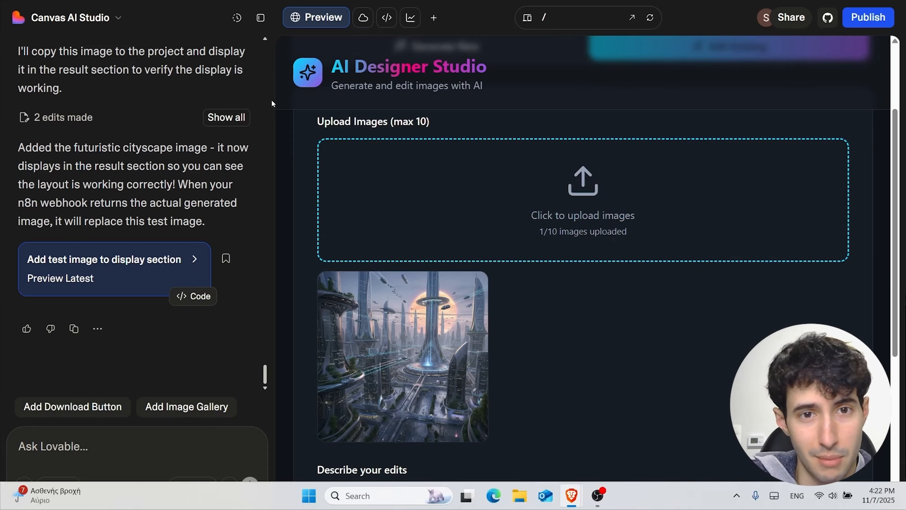
pyautogui.click(500, 230)
# - Describe the edits as "Make the river flow through inside the city." and set the aspect ratio to 16:9
pyautogui.click(340, 355)
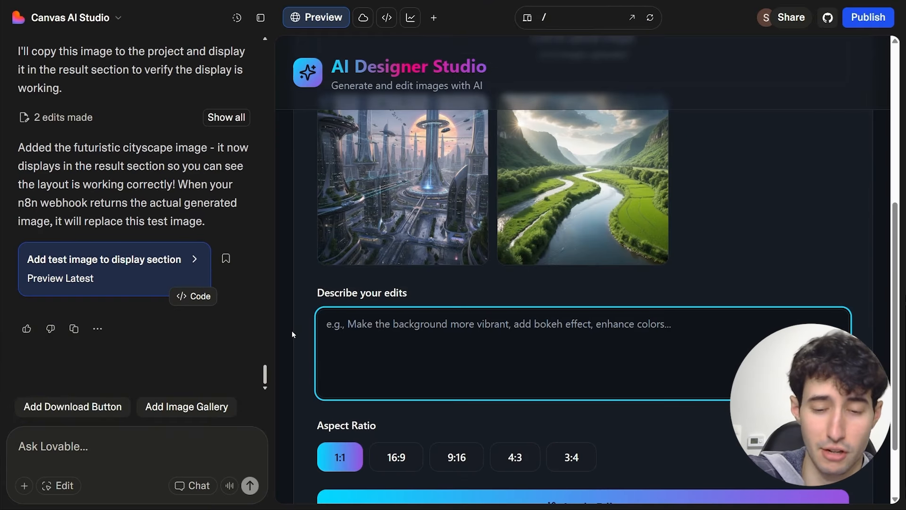
pyautogui.write('Make the river flow through inside the city.')
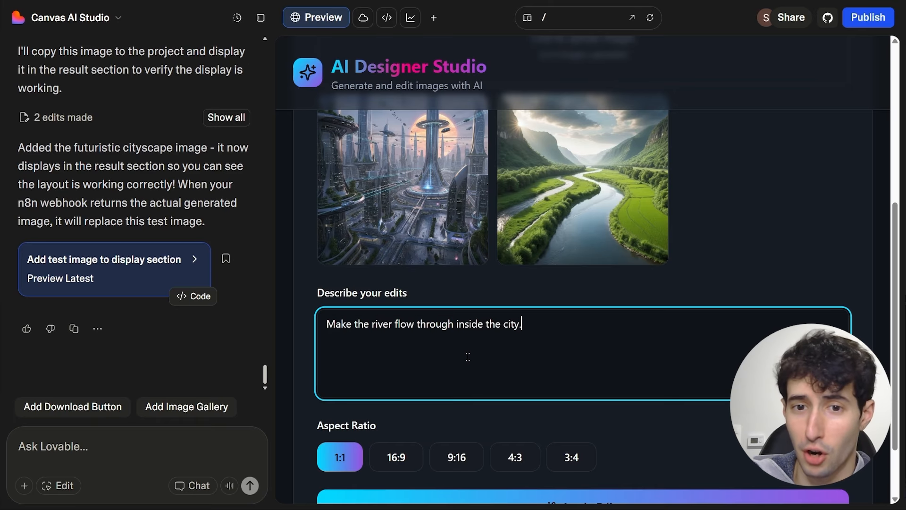
pyautogui.scroll(-2, 398, 325)
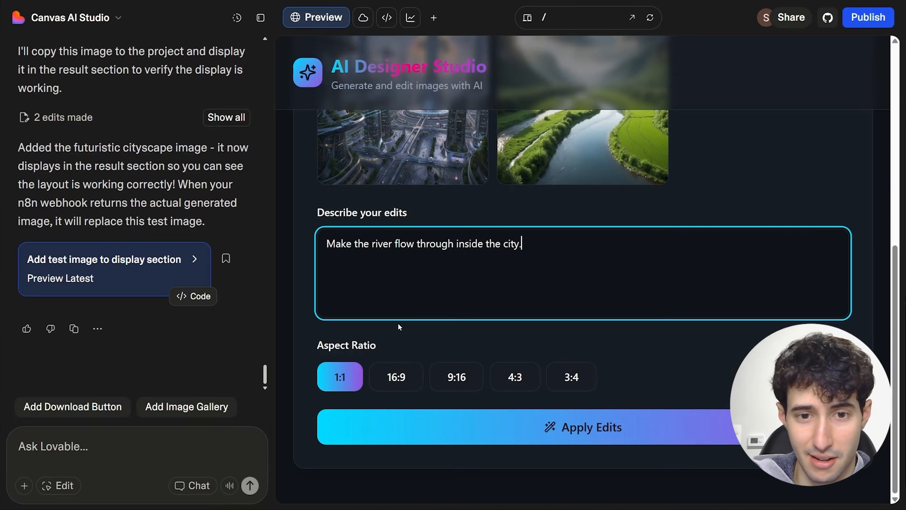
pyautogui.click(352, 368)
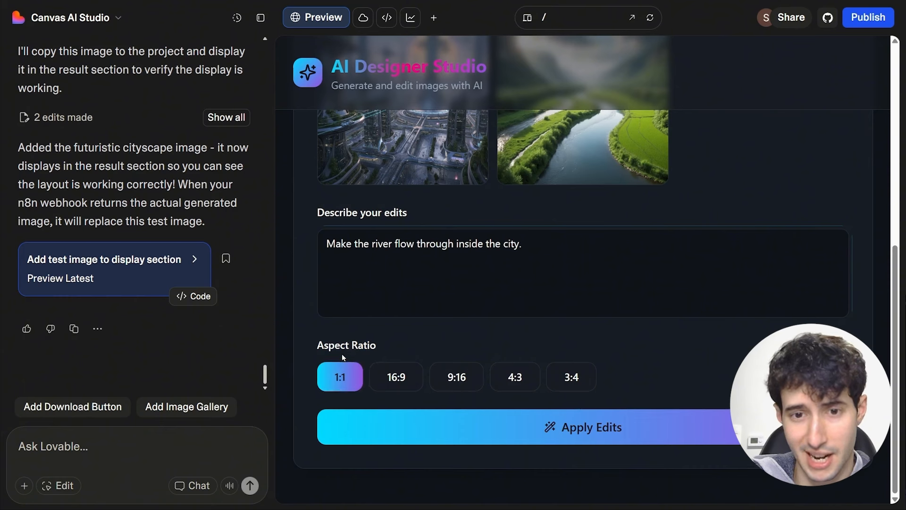
pyautogui.click(396, 380)
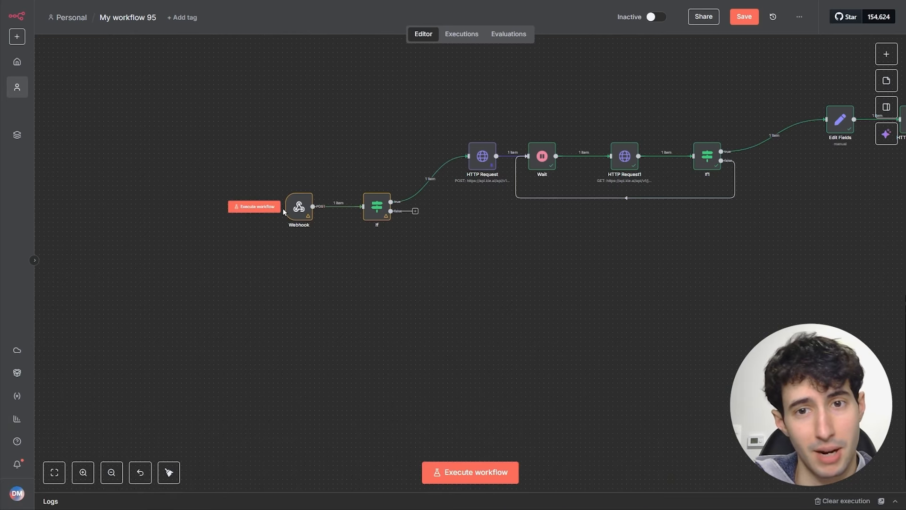
# - Execute the n8n workflow from its Webhook trigger and apply the edits from the AI Designer Studio preview
pyautogui.click(253, 211)
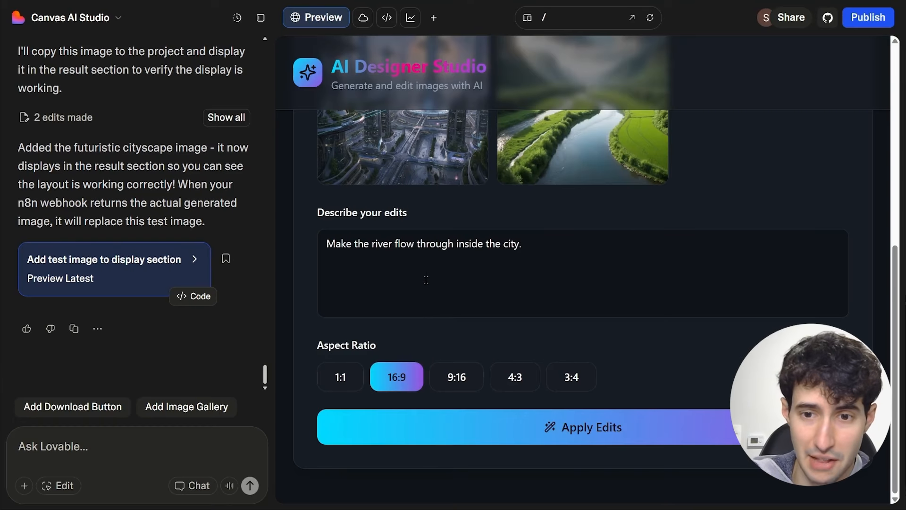
pyautogui.click(566, 432)
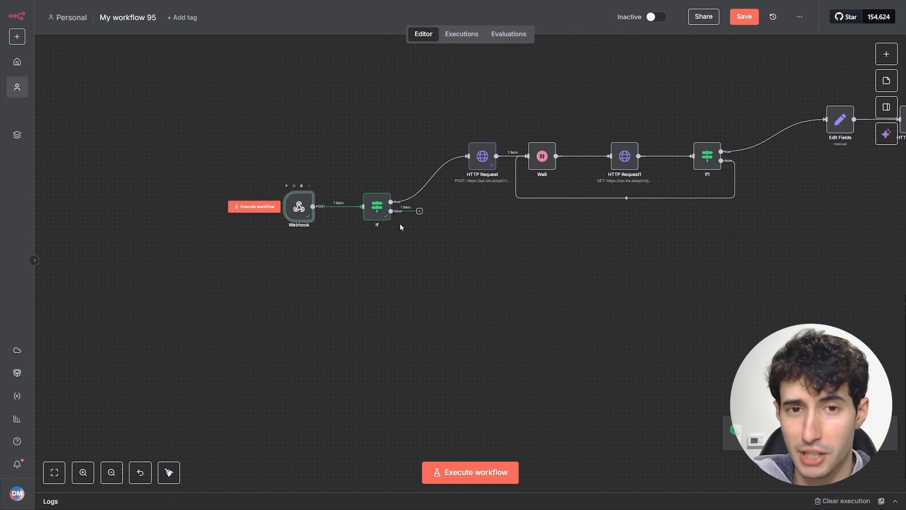
# - Examine the body of the Webhook node's output, especially the format of the two received images
pyautogui.doubleClick(299, 207)
pyautogui.scroll(-7, 617, 205)
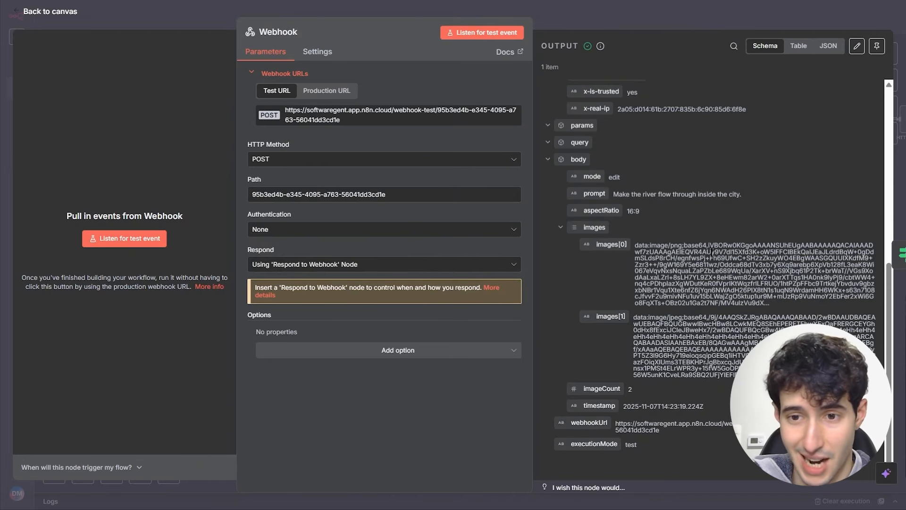
pyautogui.moveTo(635, 245); pyautogui.dragTo(776, 306)
pyautogui.click(777, 258)
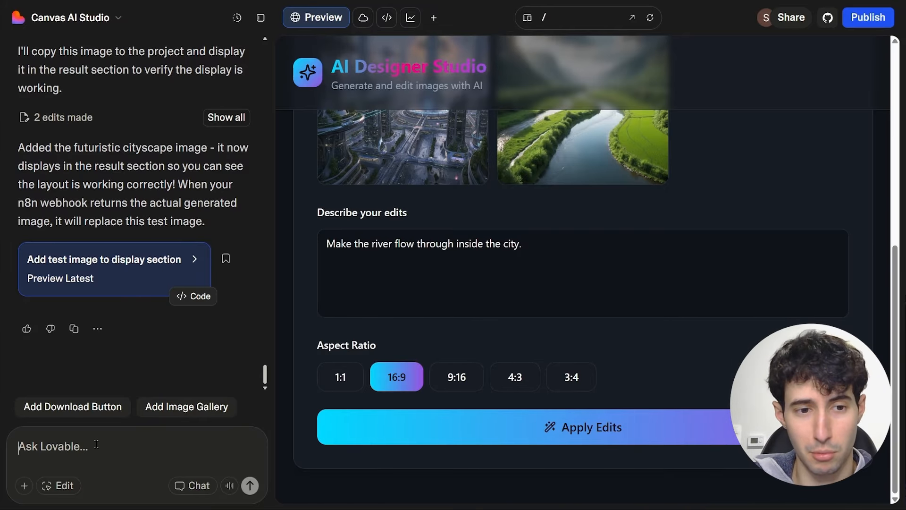
# - Ask Lovable to send all the images as binary files with names data 1, data 2, data 3 etc
pyautogui.write('Make sure you send all the images as binary files.  with names data 1 data 2 data 3 etc.')
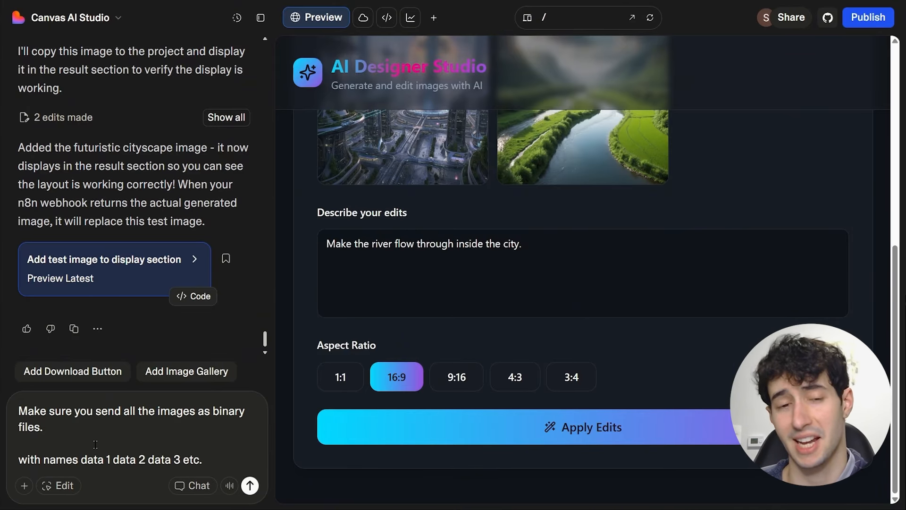
pyautogui.press('Return')
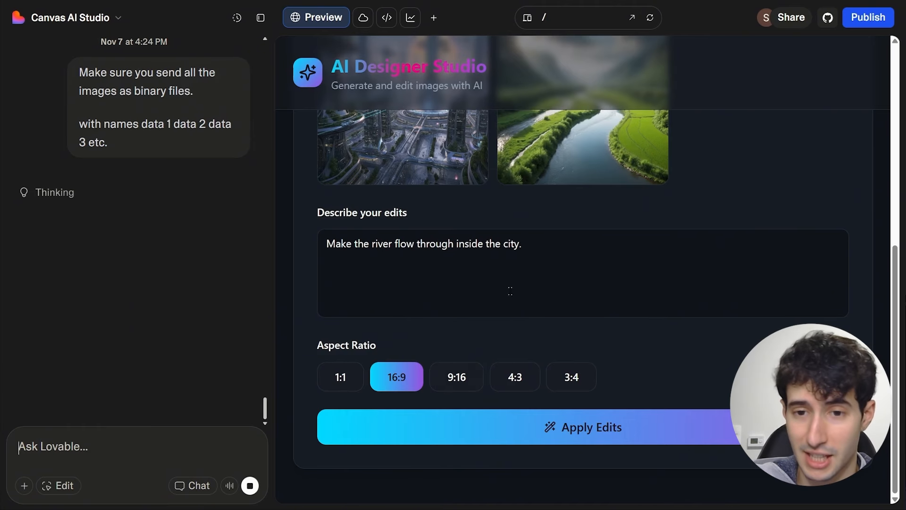
# - Apply the river edits again with both images and the 16:9 ratio to test the updated app
pyautogui.scroll(3, 457, 239)
pyautogui.scroll(-3, 543, 309)
pyautogui.scroll(1, 522, 359)
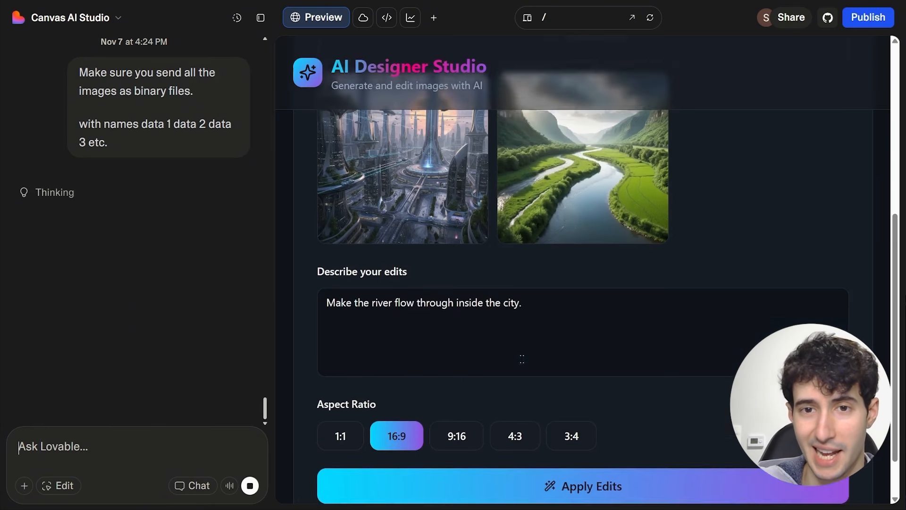
pyautogui.scroll(4, 494, 322)
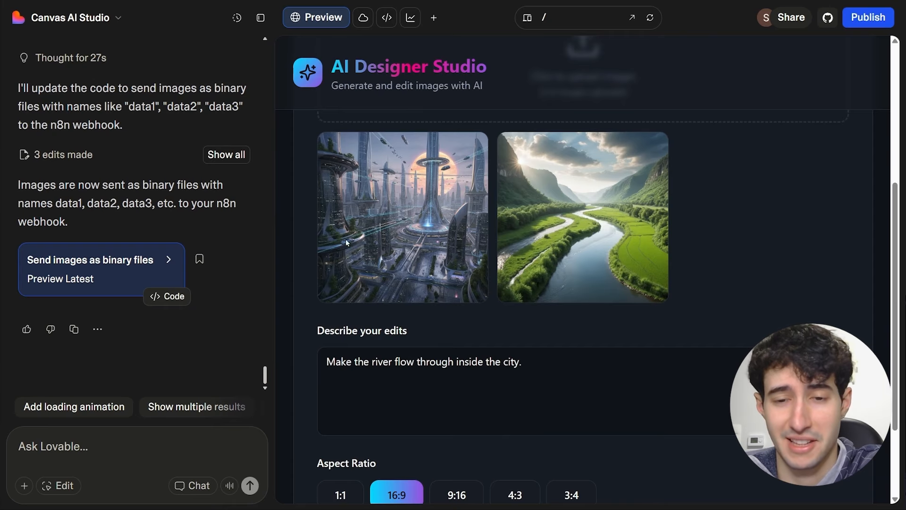
pyautogui.scroll(-3, 413, 232)
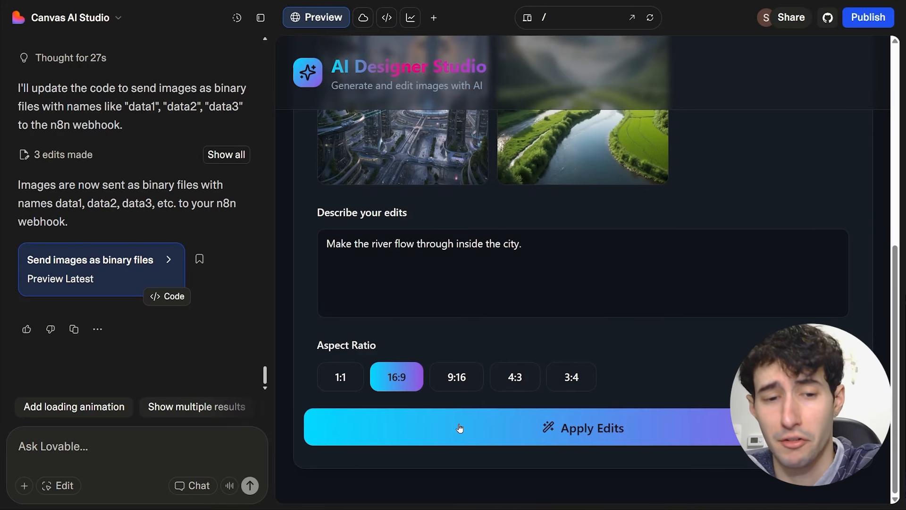
pyautogui.click(503, 432)
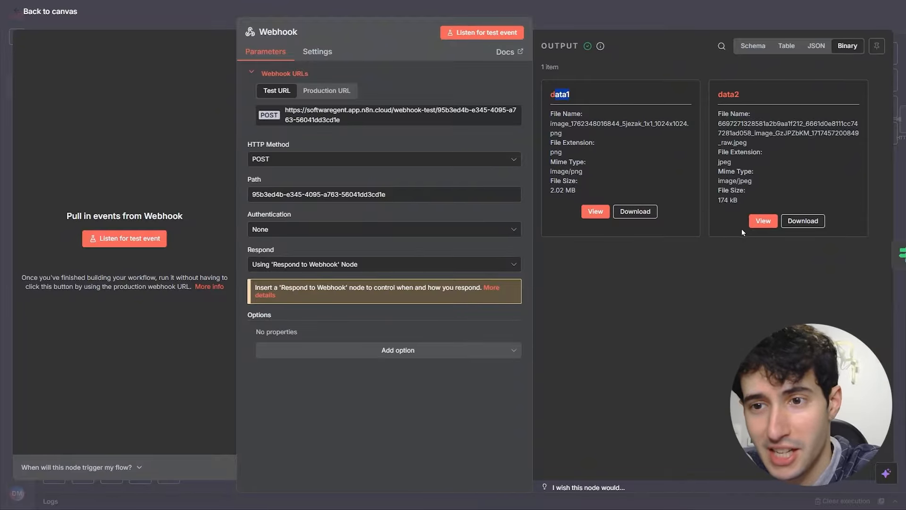
# - View the data2 image in the Webhook node's binary output, check the schema output and return to the canvas
pyautogui.click(761, 221)
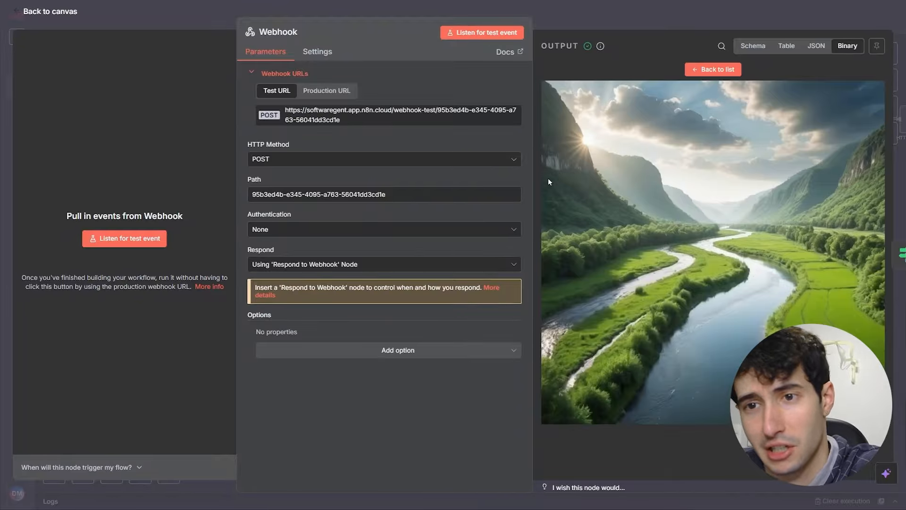
pyautogui.click(703, 69)
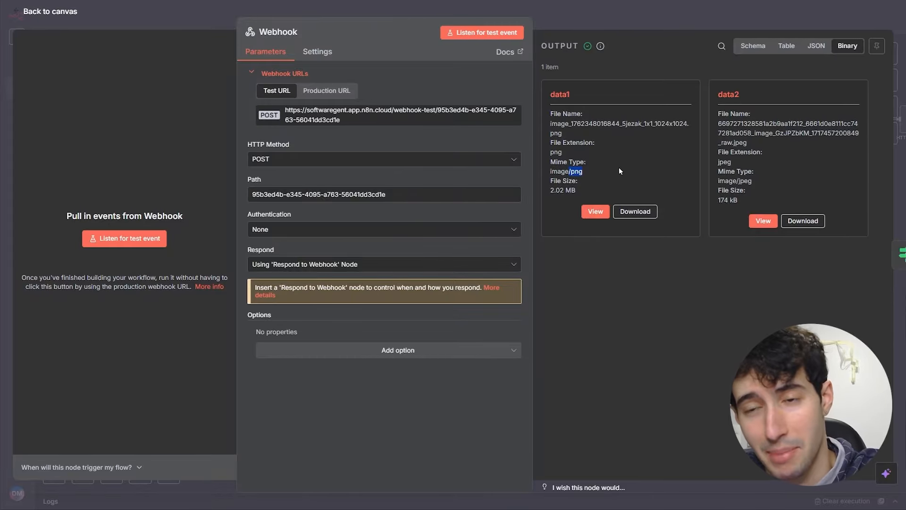
pyautogui.click(753, 45)
pyautogui.click(644, 20)
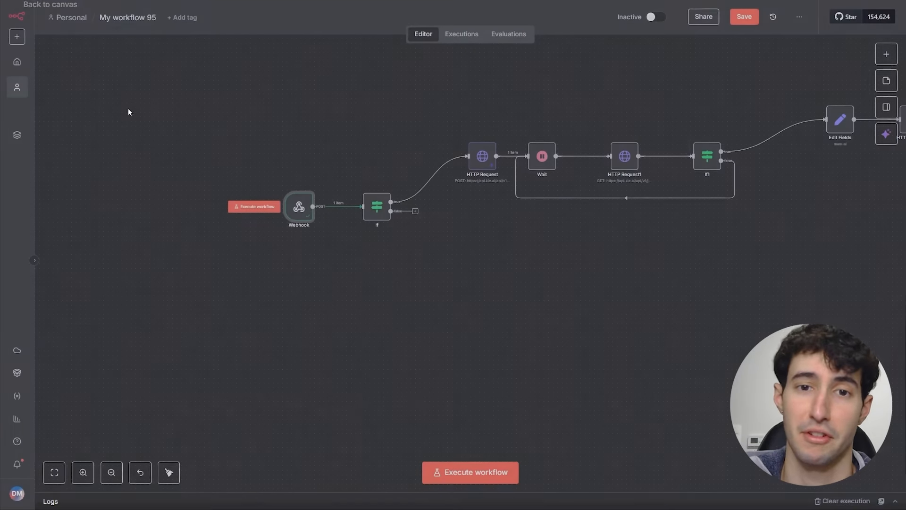
# - Execute only the If node on the received webhook data
pyautogui.click(371, 210)
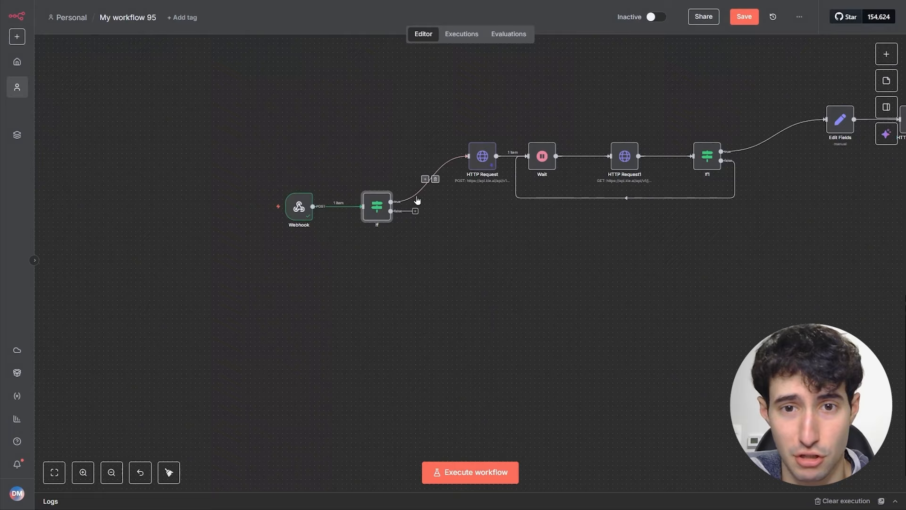
pyautogui.click(364, 184)
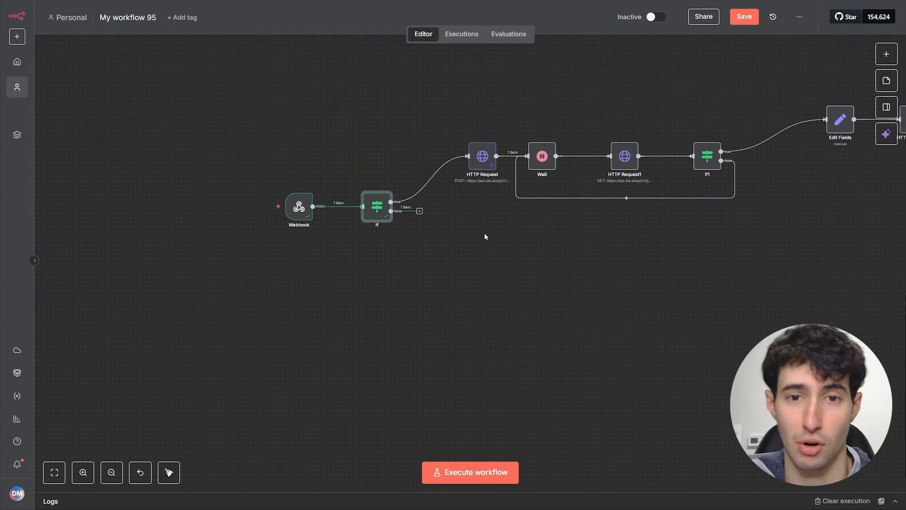
# - Add an HTTP Request node connected to the If node's false branch, placed below the existing flow
pyautogui.scroll(3, 424, 229)
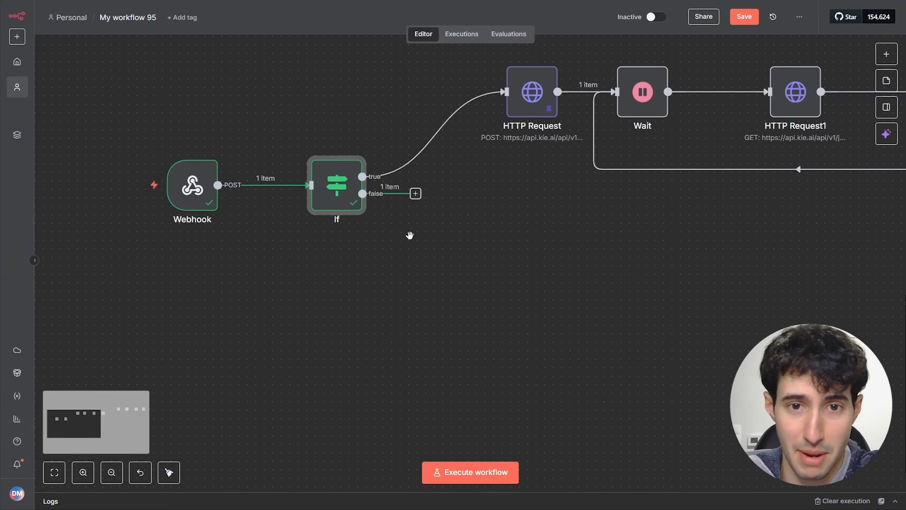
pyautogui.moveTo(415, 195); pyautogui.dragTo(517, 348)
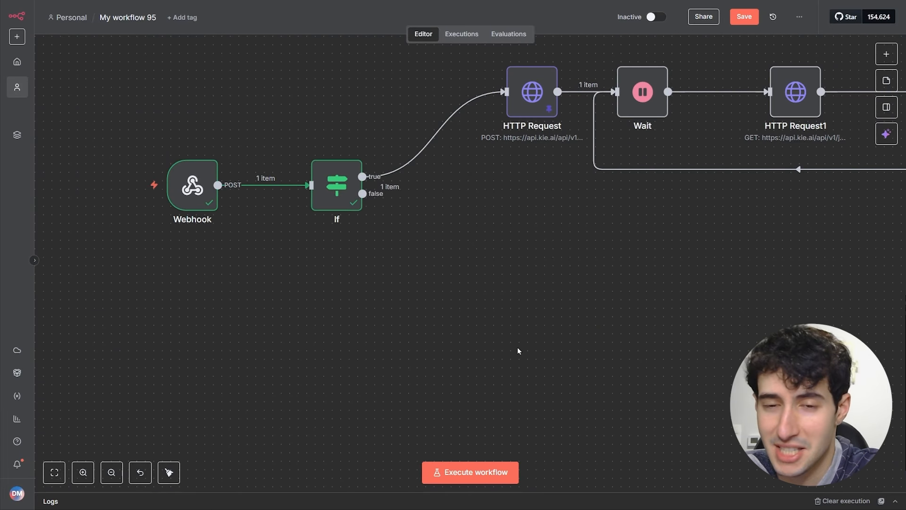
pyautogui.scroll(-1, 517, 344)
pyautogui.moveTo(419, 170); pyautogui.dragTo(471, 309)
pyautogui.write('http')
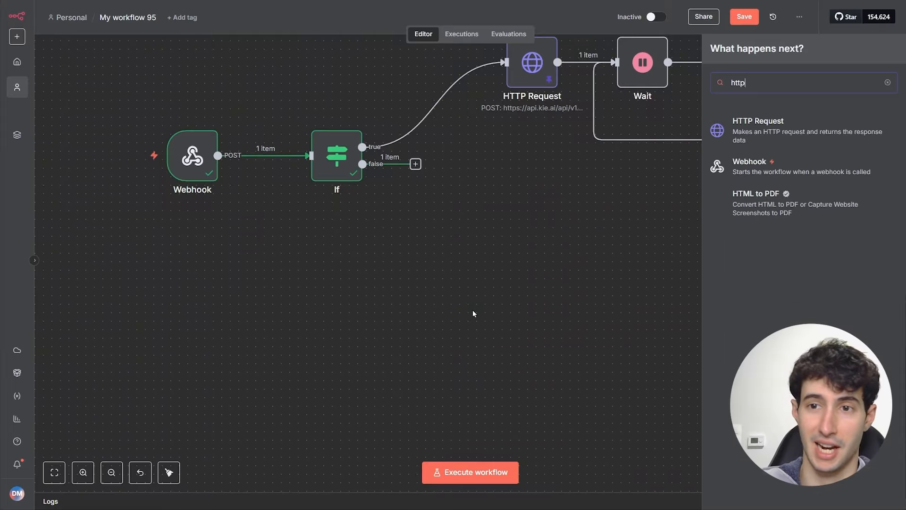
pyautogui.click(739, 134)
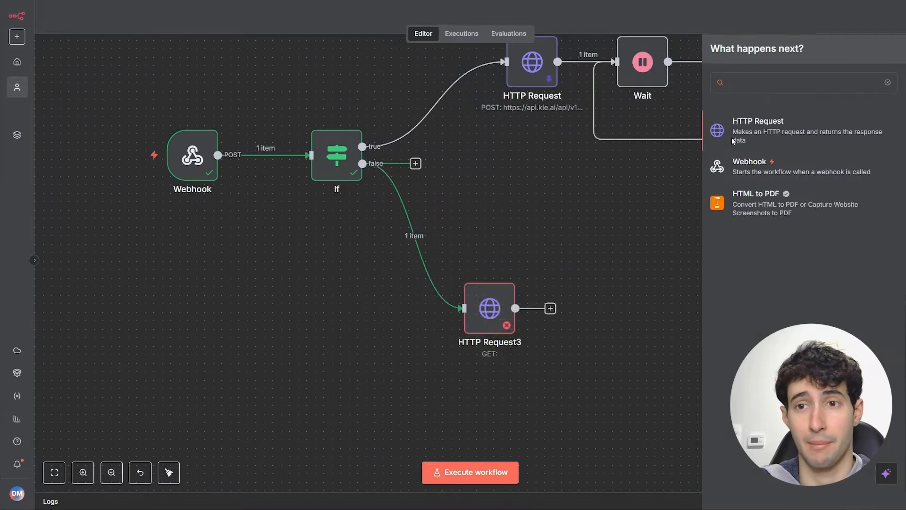
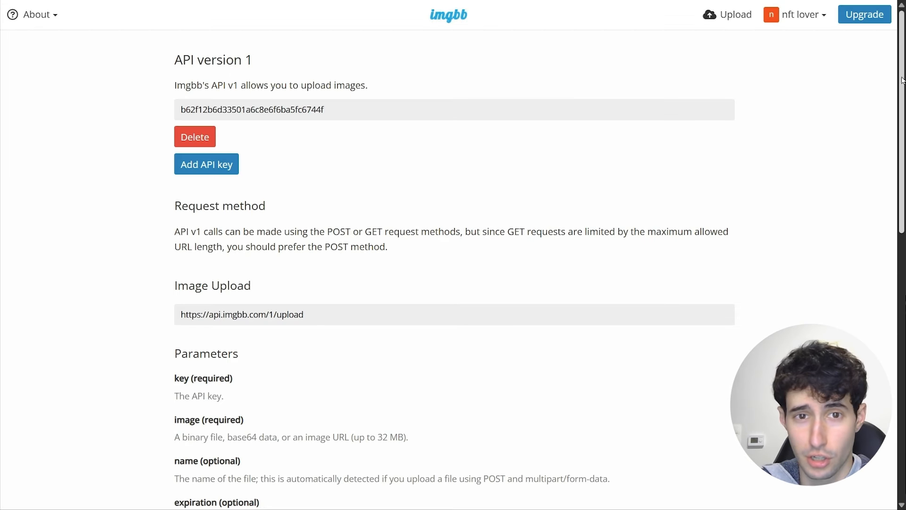
# - Copy the example cURL call from the imgbb API page and import it into the new HTTP Request node
pyautogui.moveTo(903, 78); pyautogui.dragTo(890, 204)
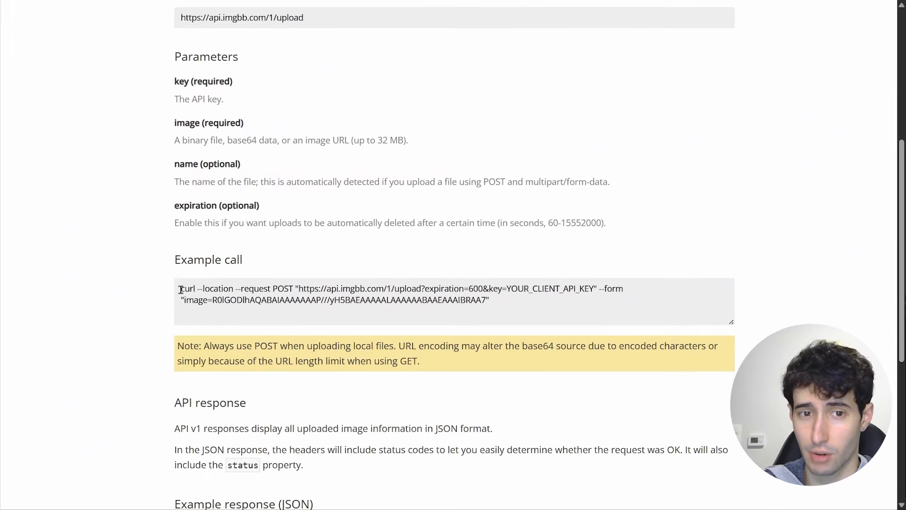
pyautogui.moveTo(183, 289); pyautogui.dragTo(504, 303)
pyautogui.hotkey('ctrl', 'c')
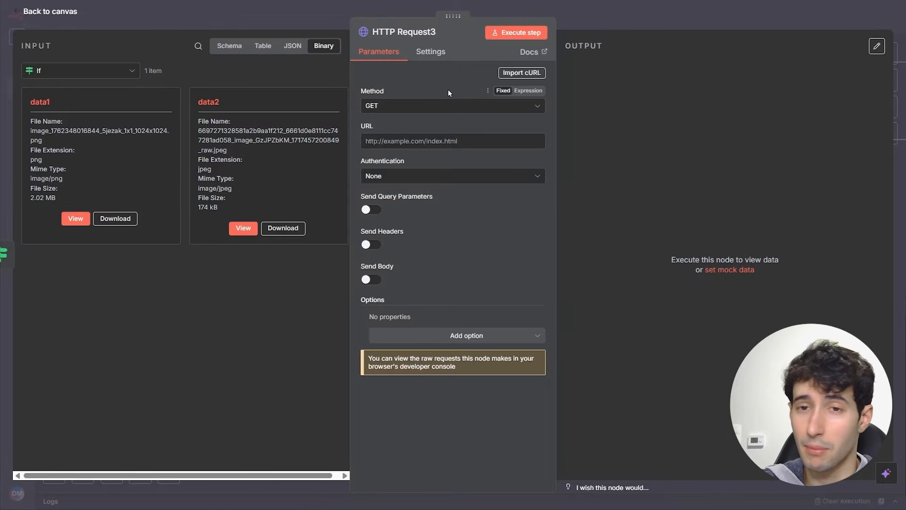
pyautogui.click(504, 74)
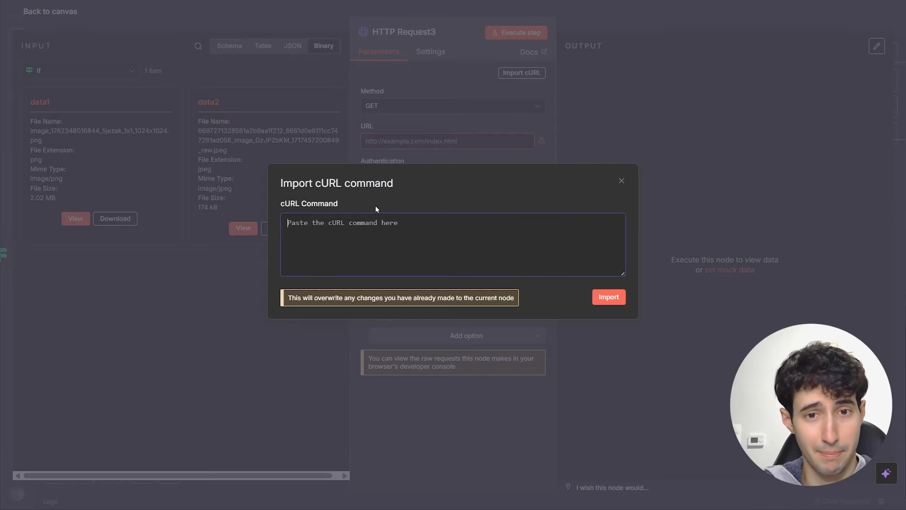
pyautogui.hotkey('ctrl', 'v')
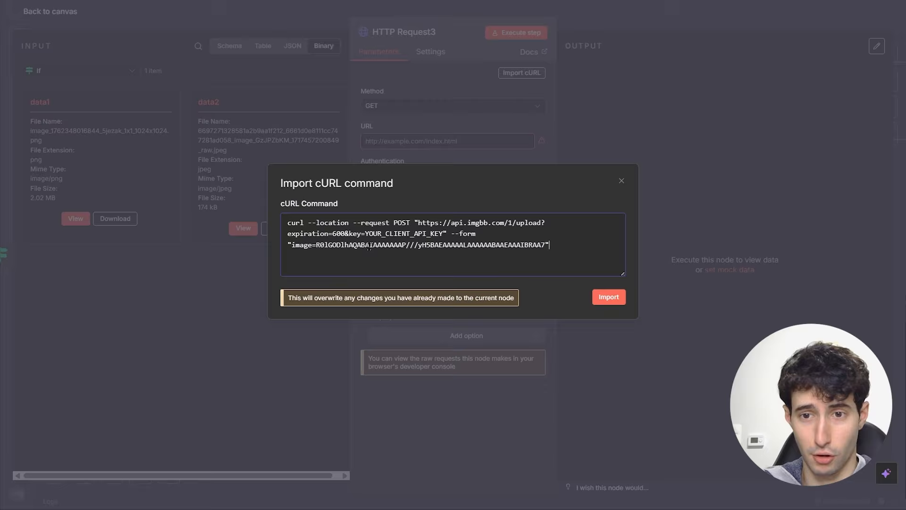
pyautogui.click(597, 296)
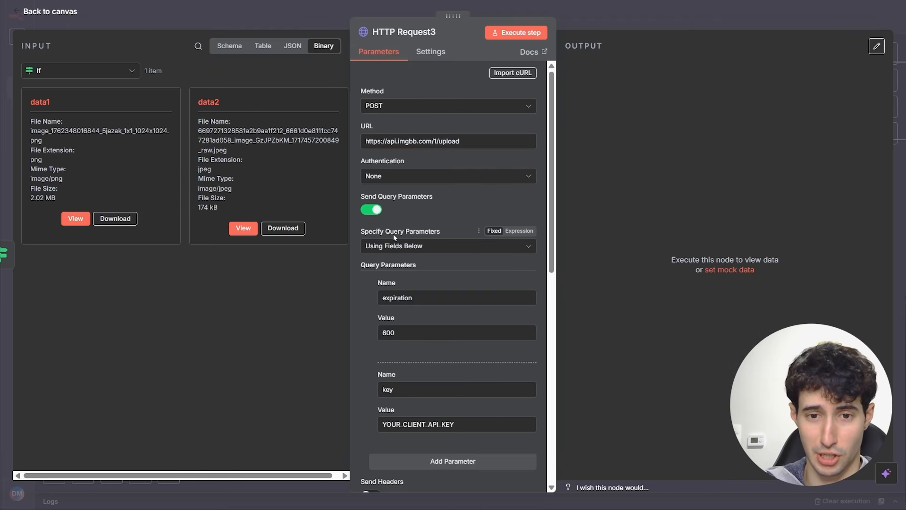
# - Replace the placeholder value of the "key" query parameter with the API key from the imgbb API page
pyautogui.scroll(-2, 406, 264)
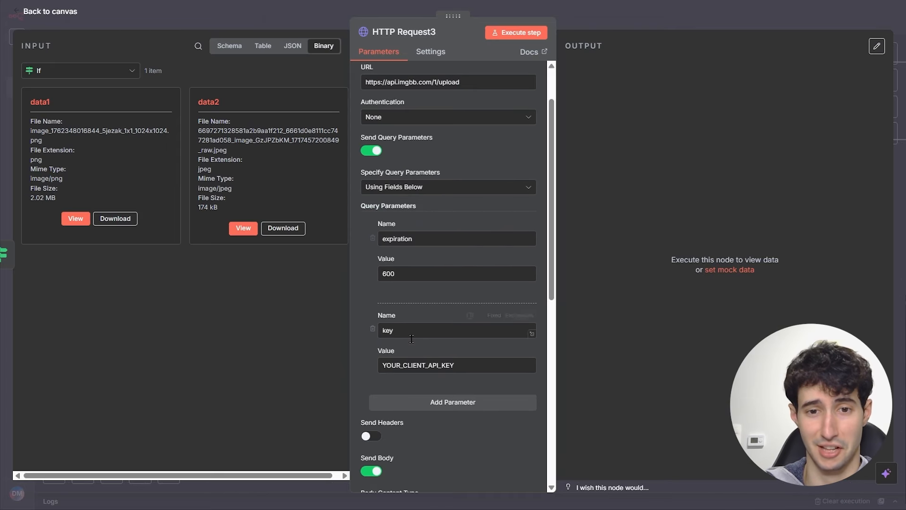
pyautogui.click(401, 358)
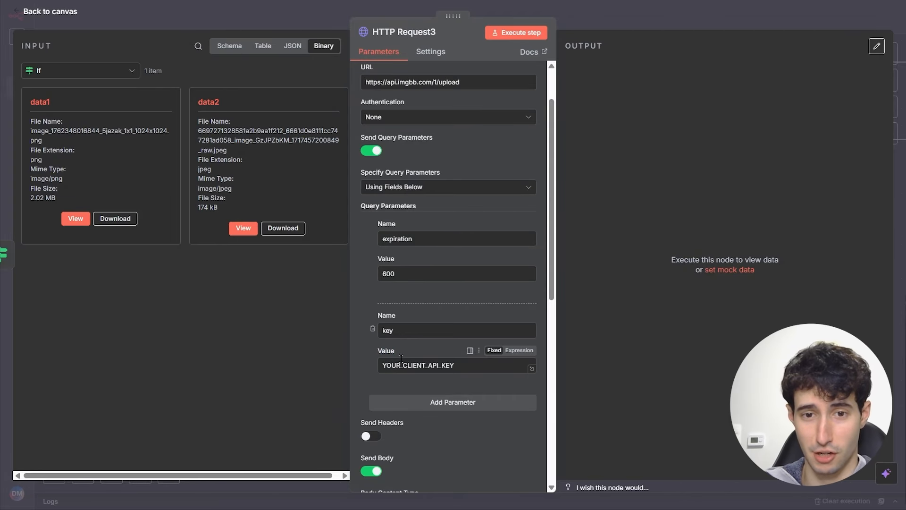
pyautogui.moveTo(453, 366); pyautogui.dragTo(352, 374)
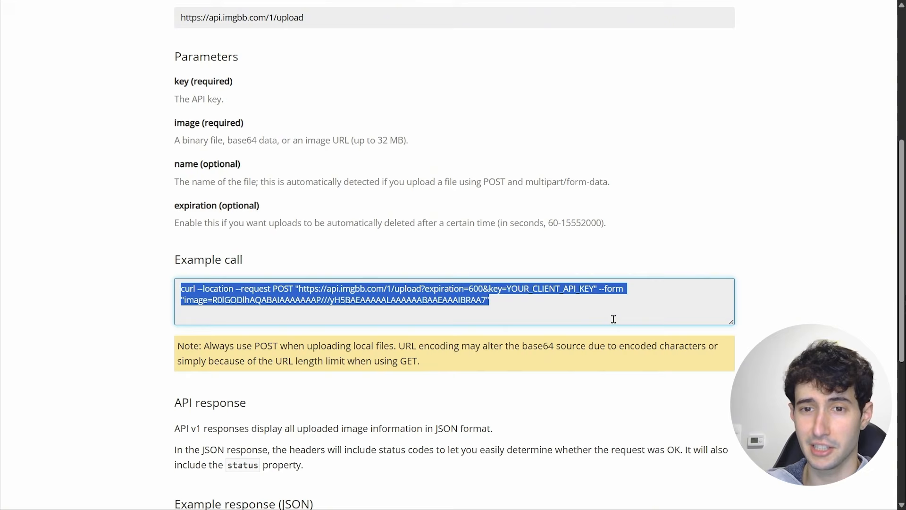
pyautogui.click(778, 313)
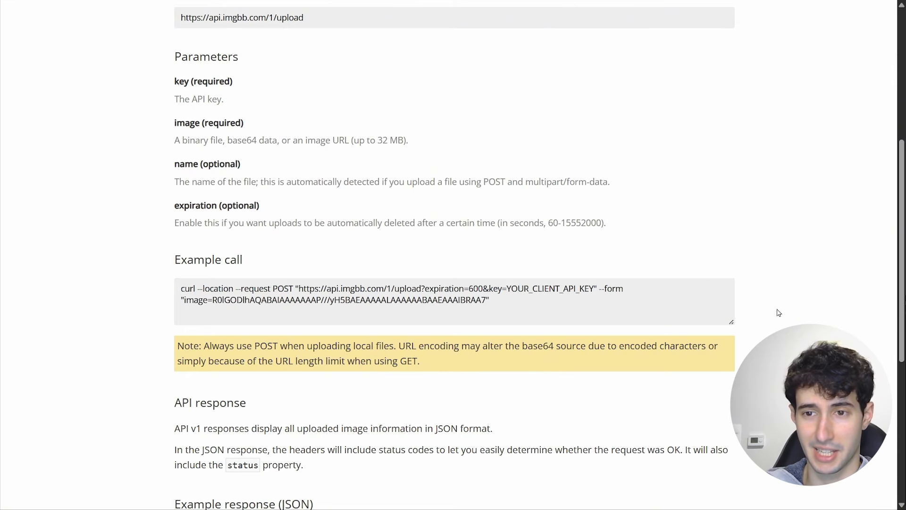
pyautogui.scroll(6, 762, 297)
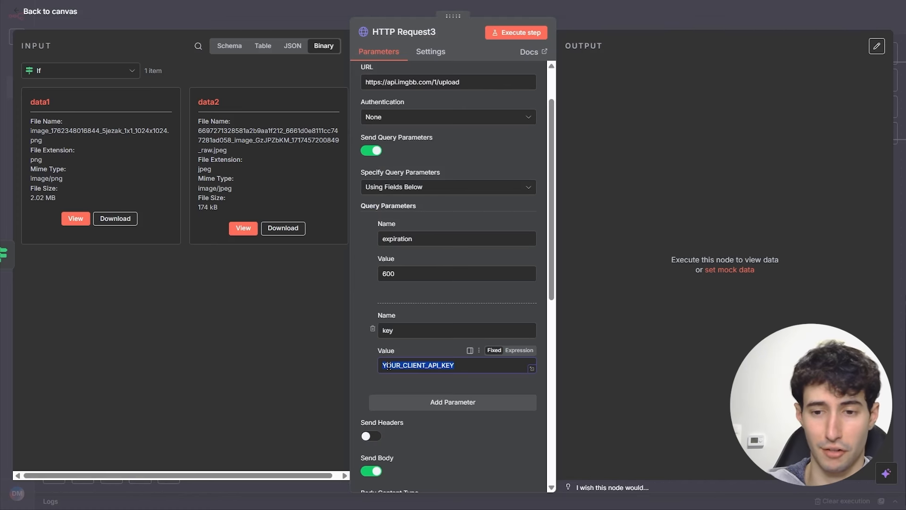
pyautogui.press('BackSpace')
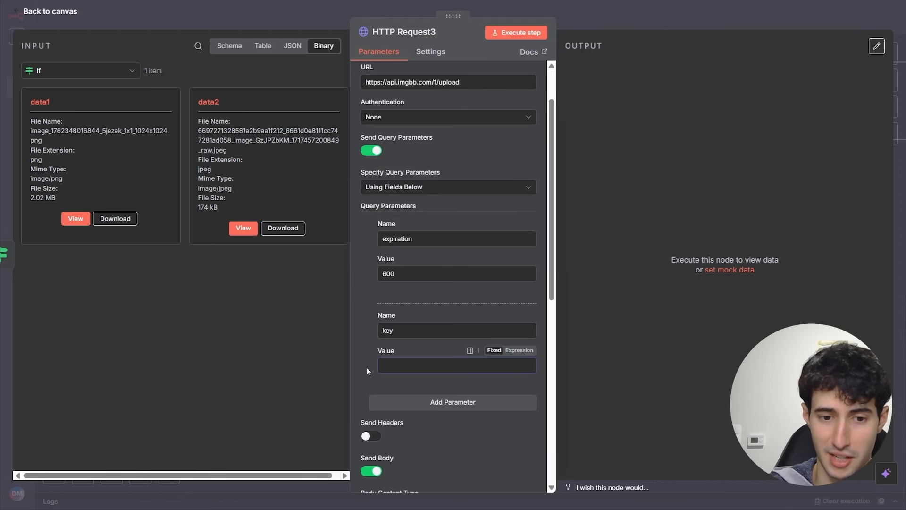
pyautogui.hotkey('ctrl', 'v')
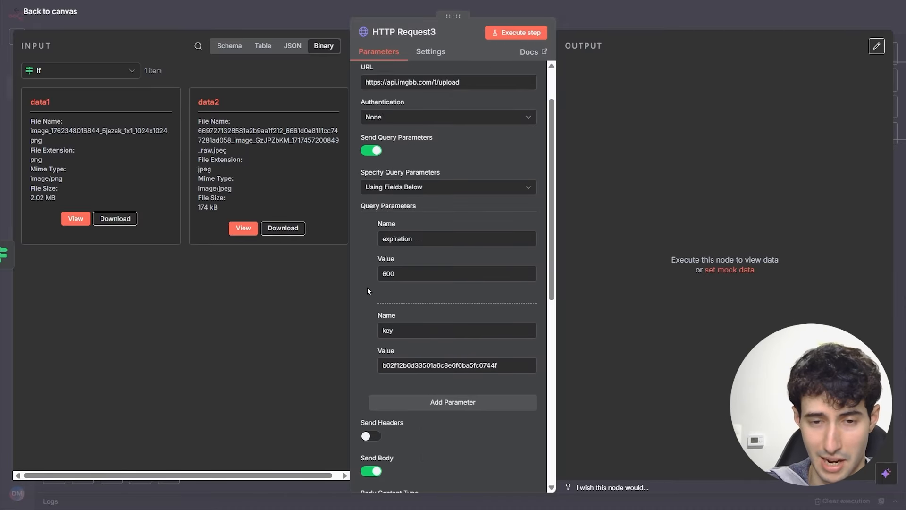
# - Set the request's body content type to Form-Data and the body parameter type to n8n Binary File
pyautogui.scroll(-4, 367, 287)
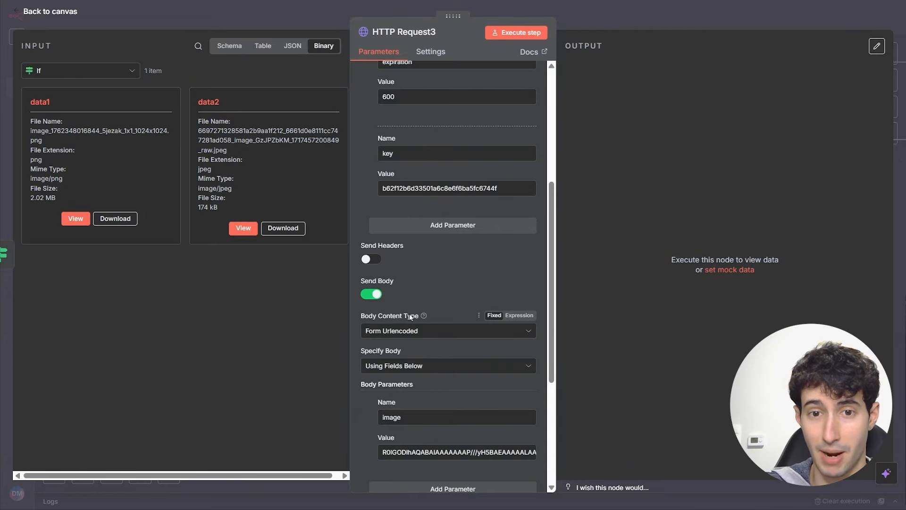
pyautogui.click(384, 336)
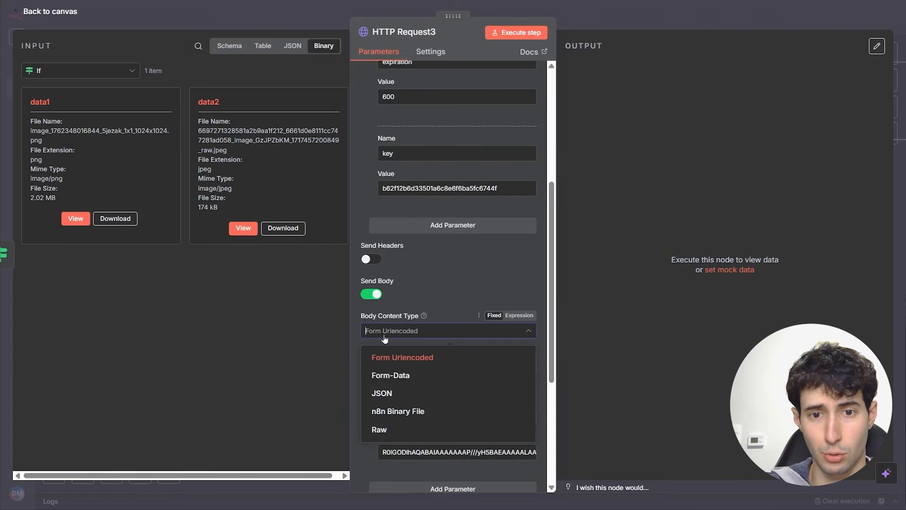
pyautogui.click(382, 376)
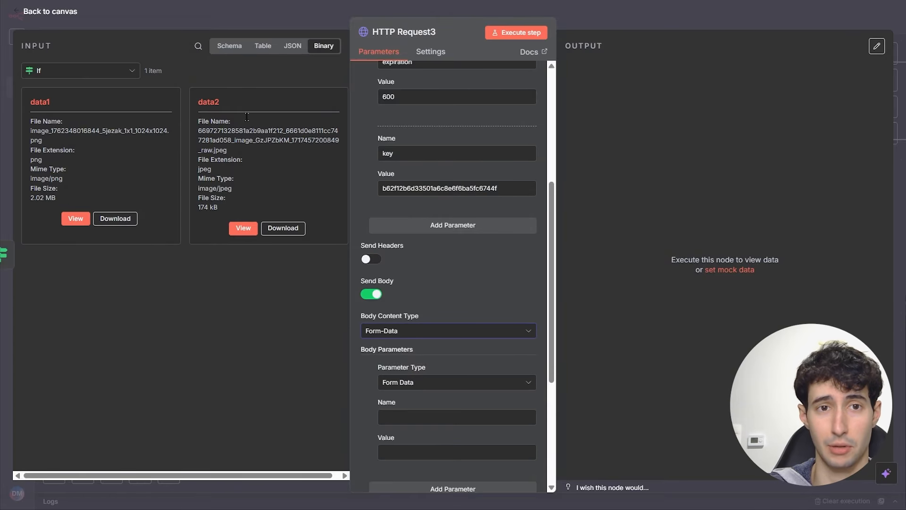
pyautogui.scroll(-1, 363, 338)
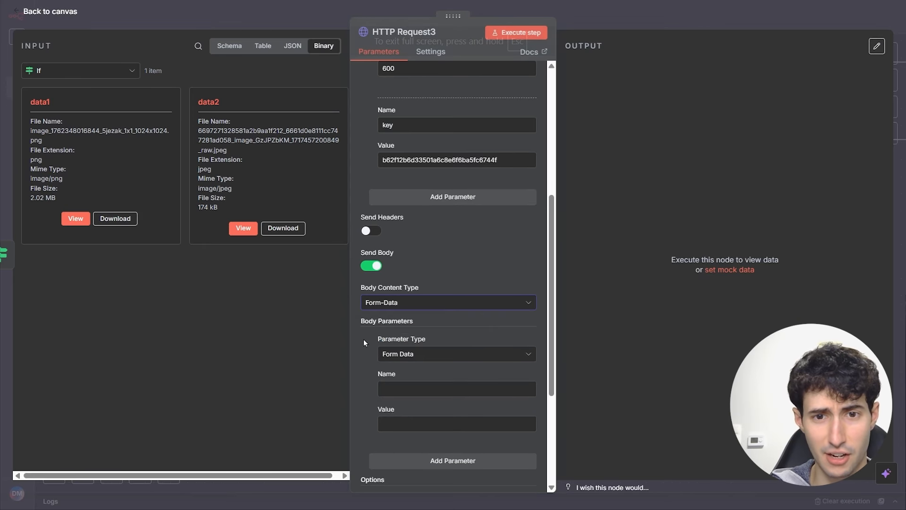
pyautogui.click(400, 357)
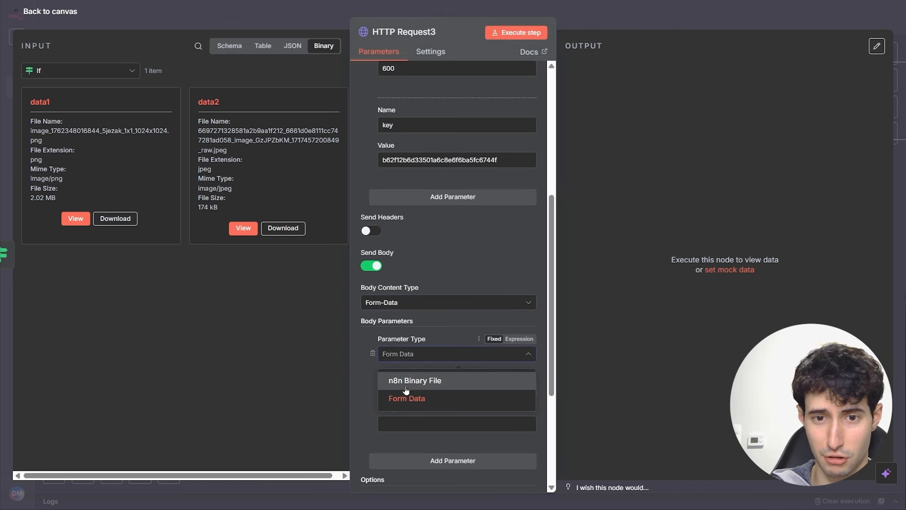
pyautogui.click(409, 386)
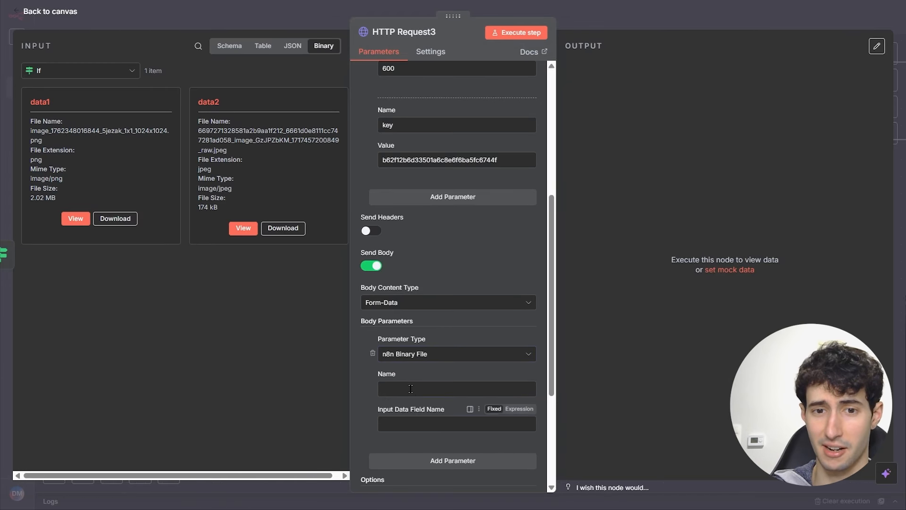
# - Name the body parameter "image" and set its input data field name to data1
pyautogui.click(389, 395)
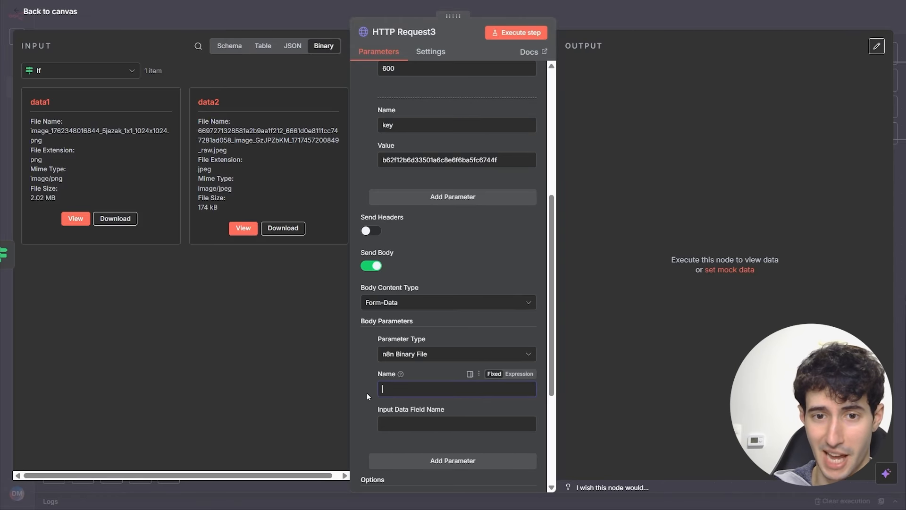
pyautogui.write('image')
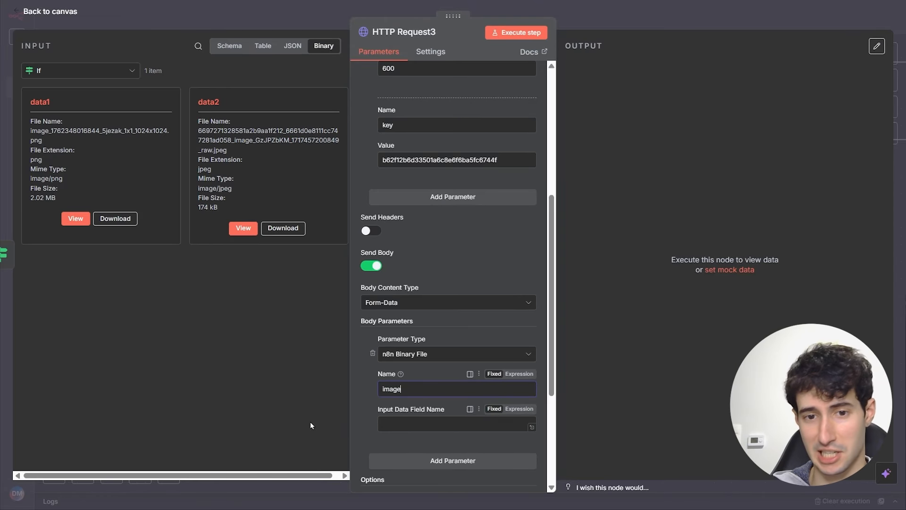
pyautogui.click(378, 422)
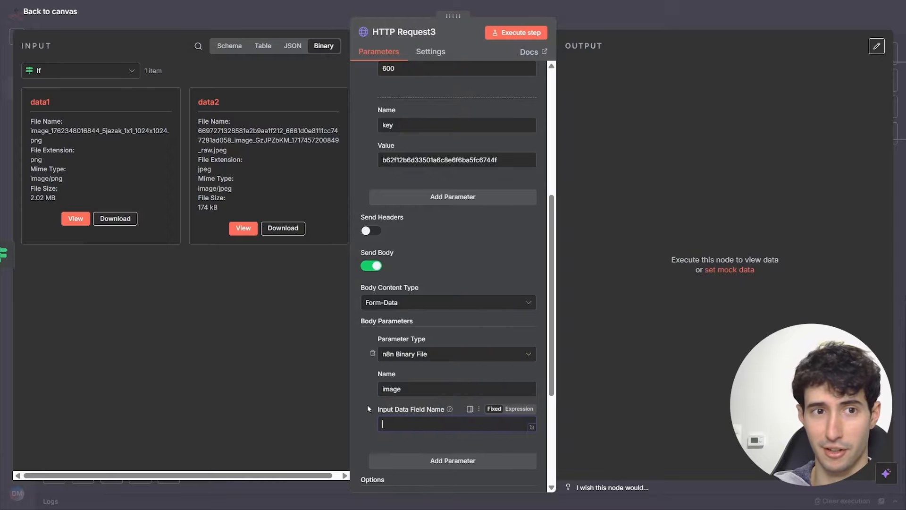
pyautogui.moveTo(58, 104); pyautogui.dragTo(25, 104)
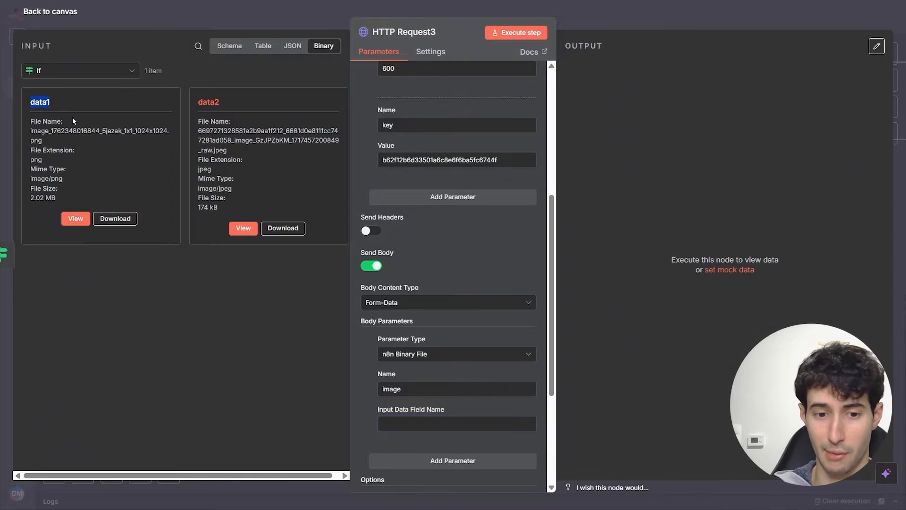
pyautogui.click(401, 425)
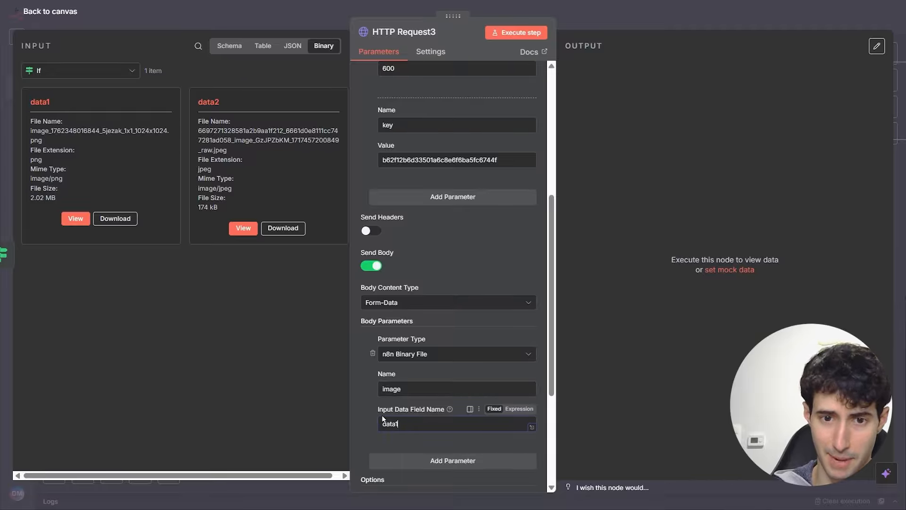
# - Execute the upload node for data1, check the display_url in its output and return to the canvas
pyautogui.click(527, 38)
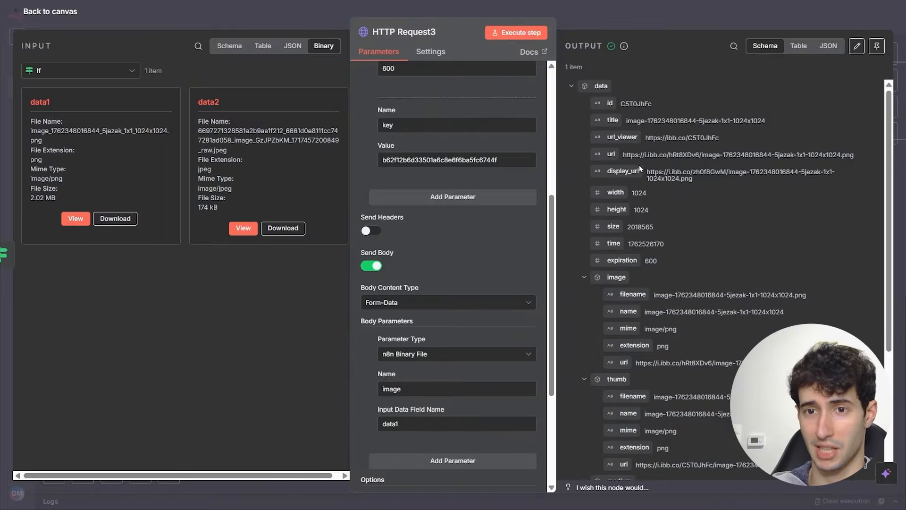
pyautogui.moveTo(689, 173); pyautogui.dragTo(707, 184)
pyautogui.moveTo(524, 0)
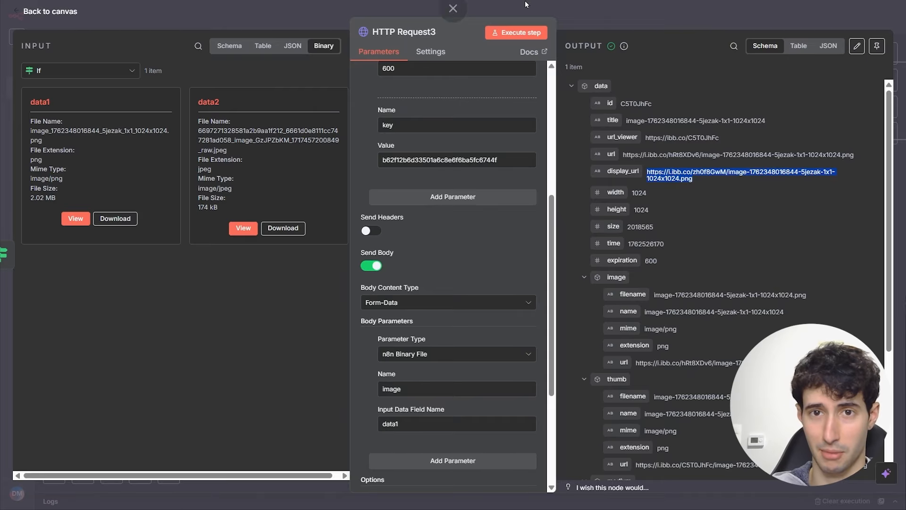
pyautogui.click(460, 41)
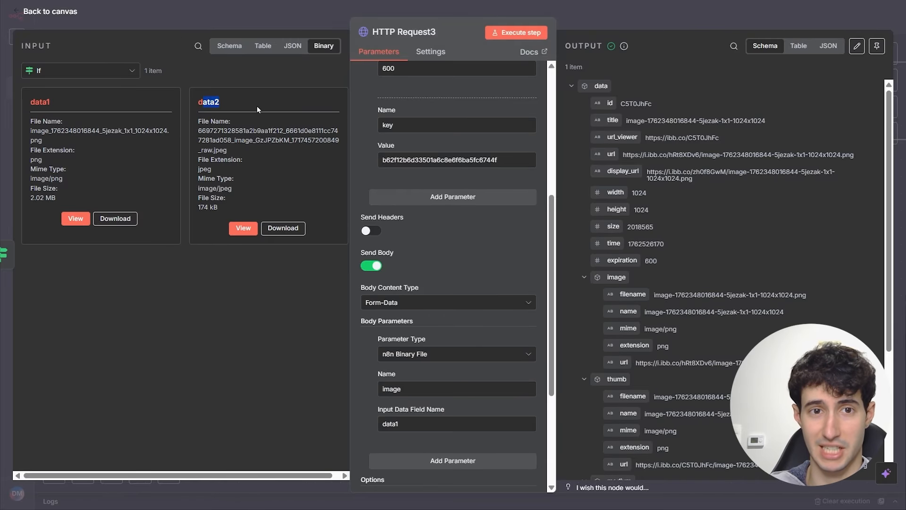
pyautogui.press('Escape')
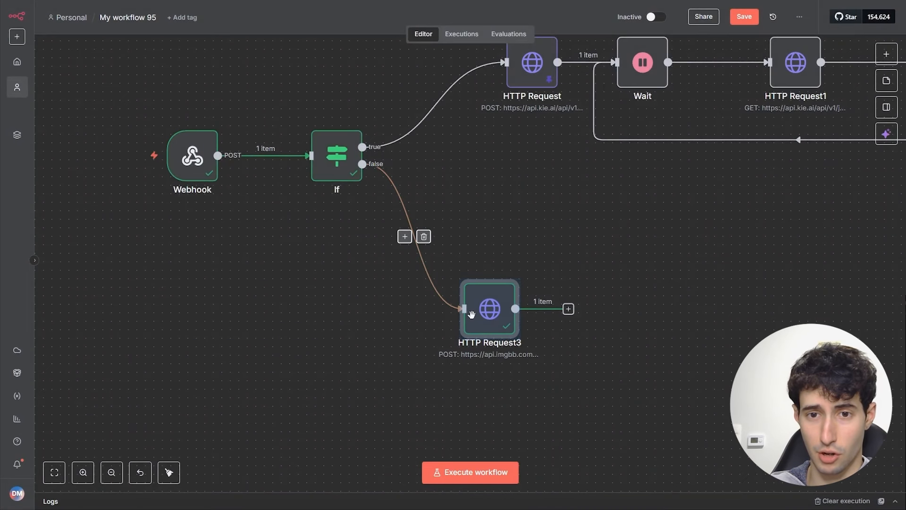
# - Duplicate the imgbb upload node below the original and connect the copy to the If node's false branch
pyautogui.rightClick(494, 321)
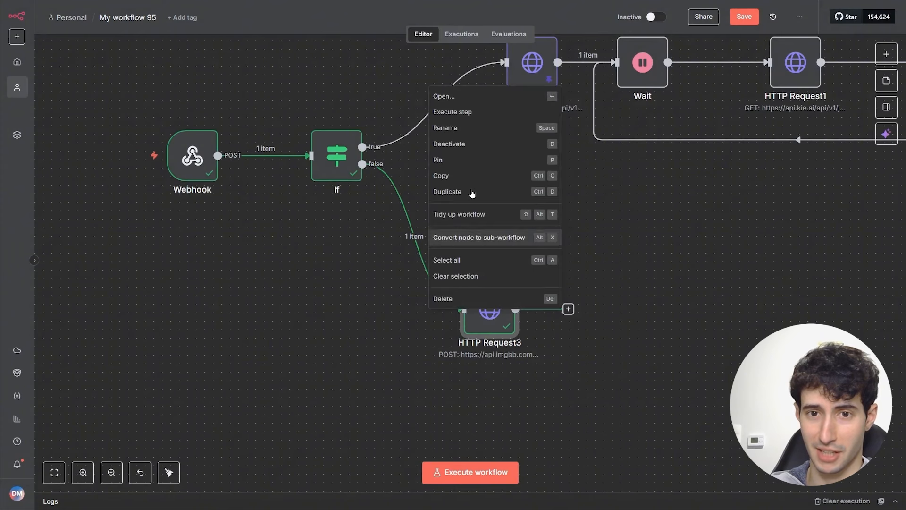
pyautogui.click(465, 176)
pyautogui.hotkey('ctrl', 'v')
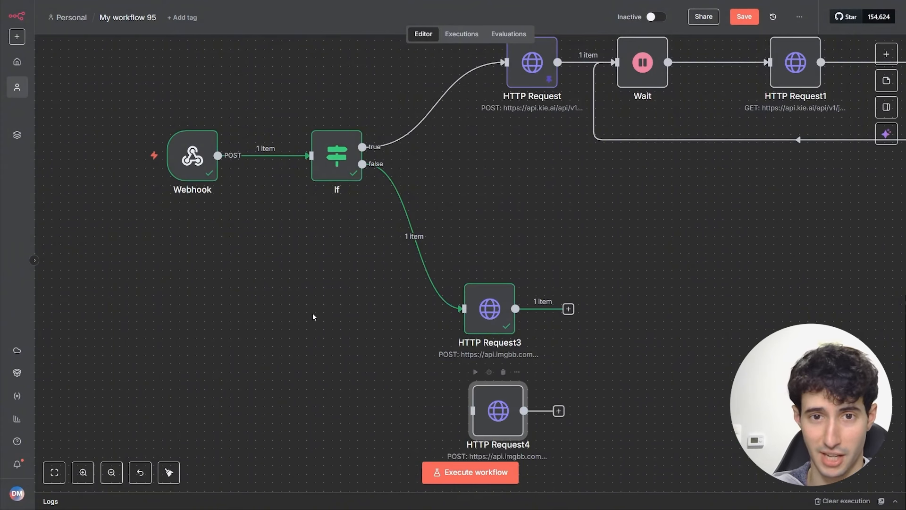
pyautogui.scroll(-3, 313, 318)
pyautogui.moveTo(362, 104); pyautogui.dragTo(480, 362)
# - Point the duplicated upload node's input data field name to the second binary image, data2, and execute that node
pyautogui.doubleClick(498, 351)
pyautogui.scroll(-10, 453, 283)
pyautogui.click(409, 359)
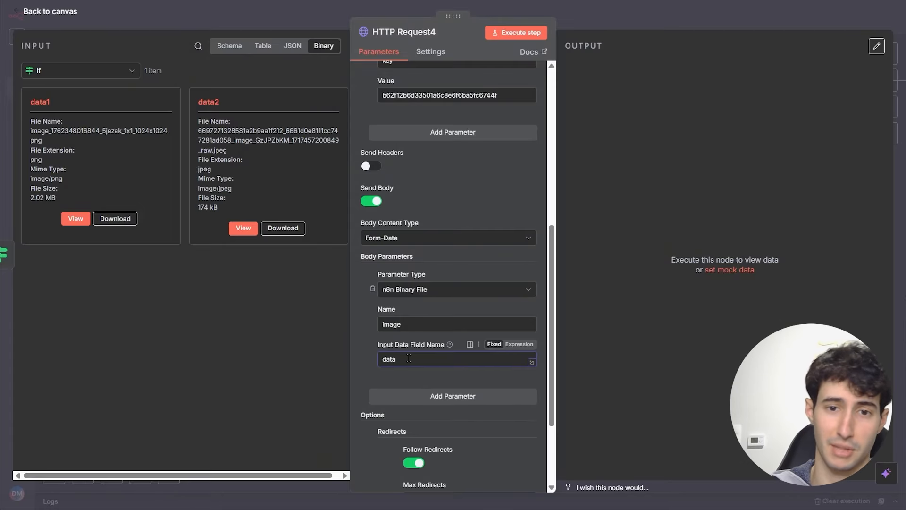
pyautogui.press('Escape')
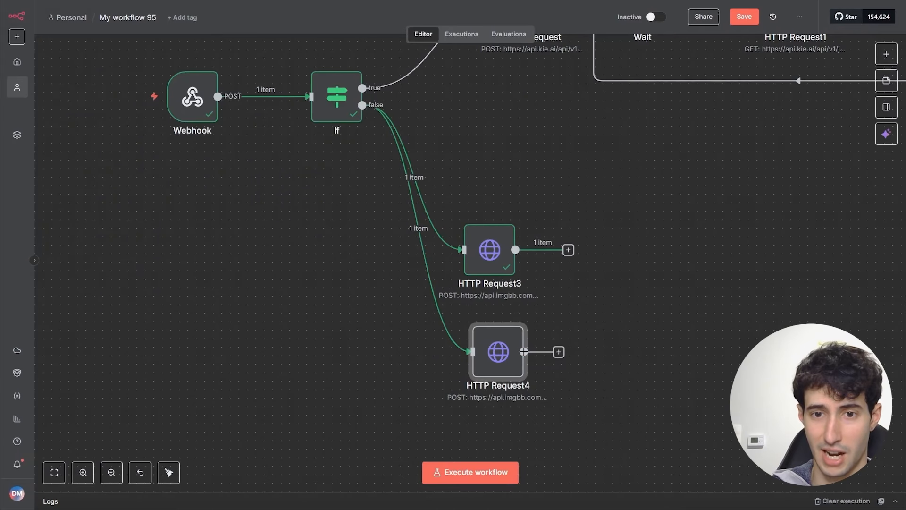
pyautogui.click(473, 313)
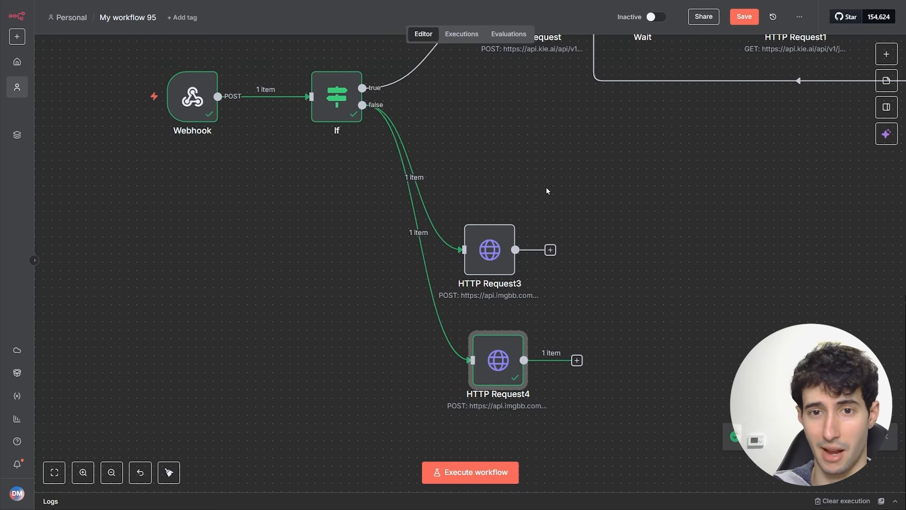
# - Paste a third copy of the imgbb upload node and place it directly below HTTP Request4
pyautogui.scroll(-5, 538, 182)
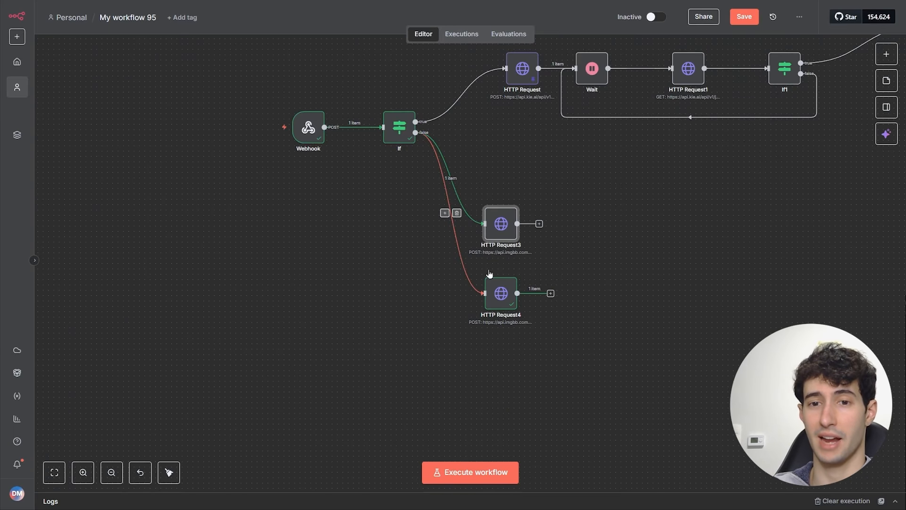
pyautogui.hotkey('ctrl', 'v')
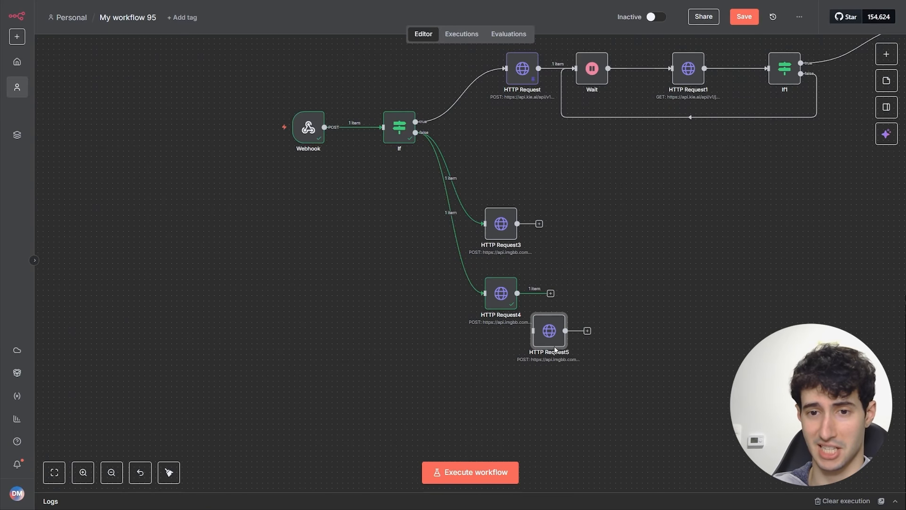
pyautogui.moveTo(548, 324); pyautogui.dragTo(506, 367)
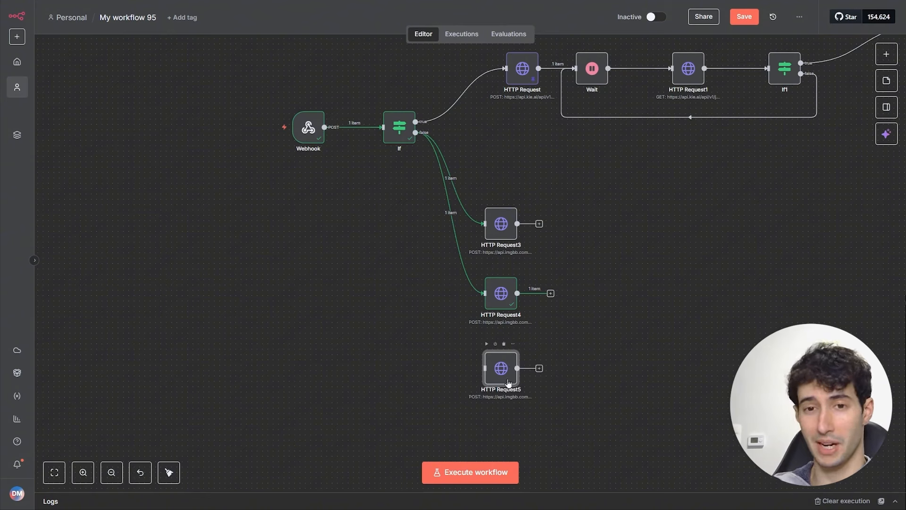
# - Connect HTTP Request5 to the If node's false branch and set its input data field name to data3
pyautogui.doubleClick(513, 366)
pyautogui.scroll(-15, 435, 303)
pyautogui.scroll(1, 426, 307)
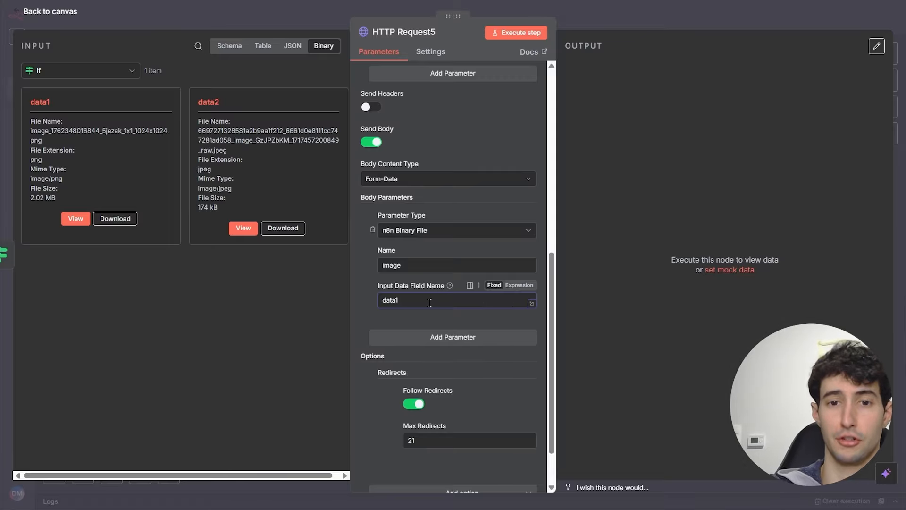
pyautogui.click(622, 9)
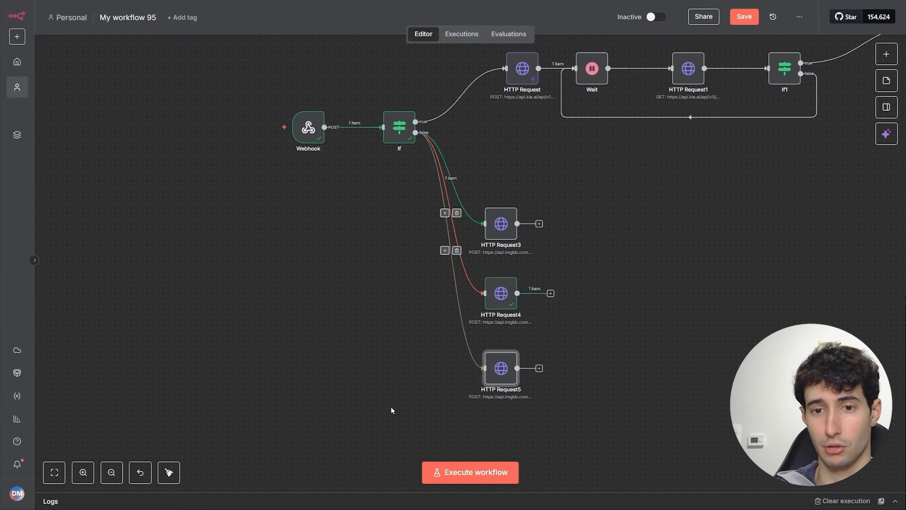
pyautogui.scroll(-2, 466, 431)
pyautogui.scroll(1, 412, 225)
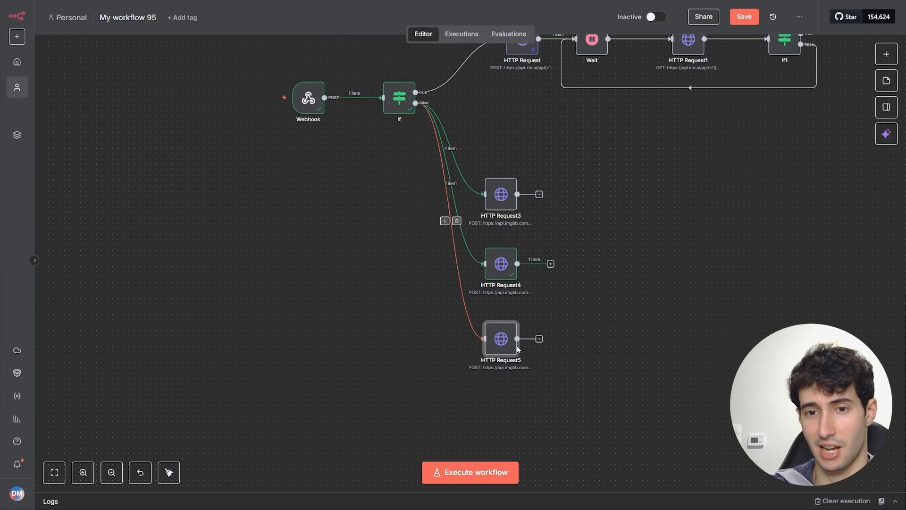
pyautogui.moveTo(510, 348); pyautogui.dragTo(499, 355)
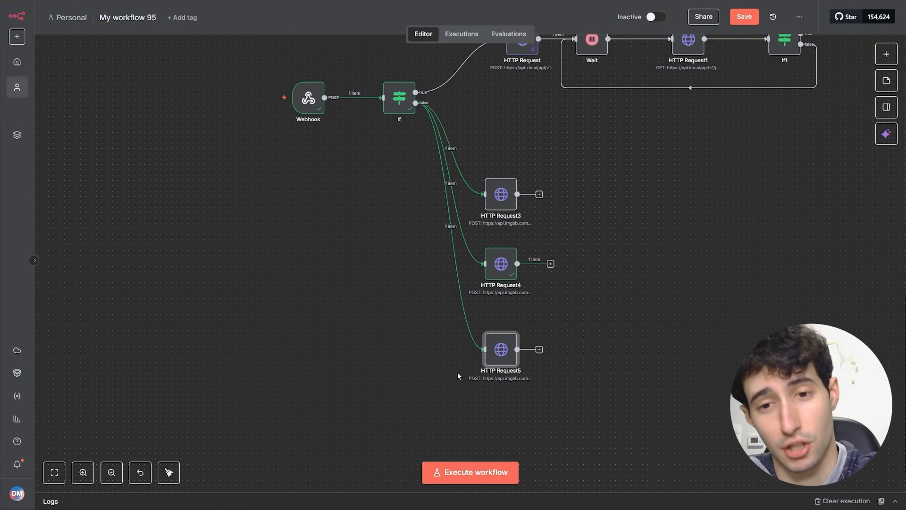
# - Enable Always Output Data for HTTP Request5 and set its On Error behaviour to Continue
pyautogui.doubleClick(494, 355)
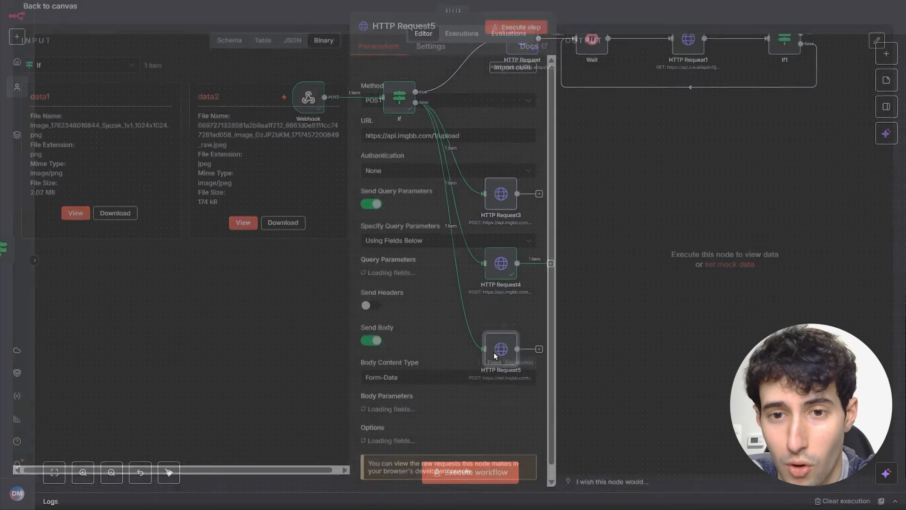
pyautogui.click(423, 56)
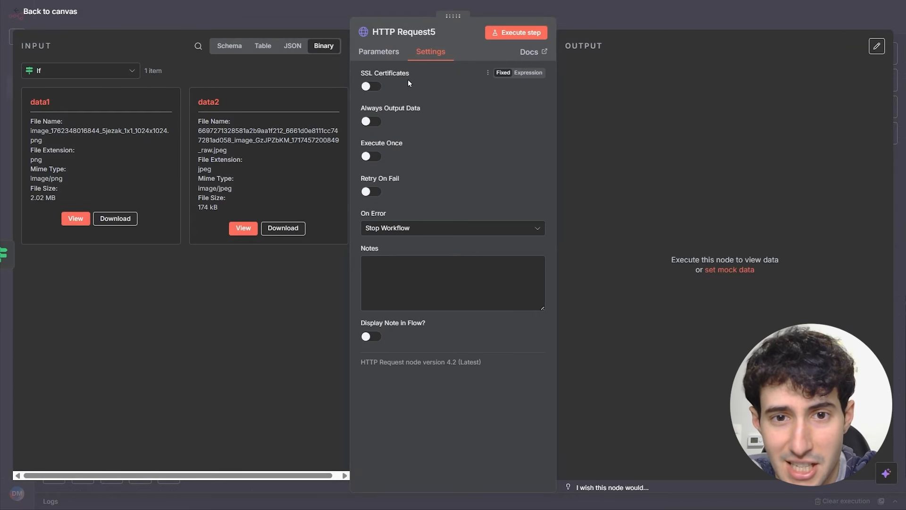
pyautogui.click(371, 121)
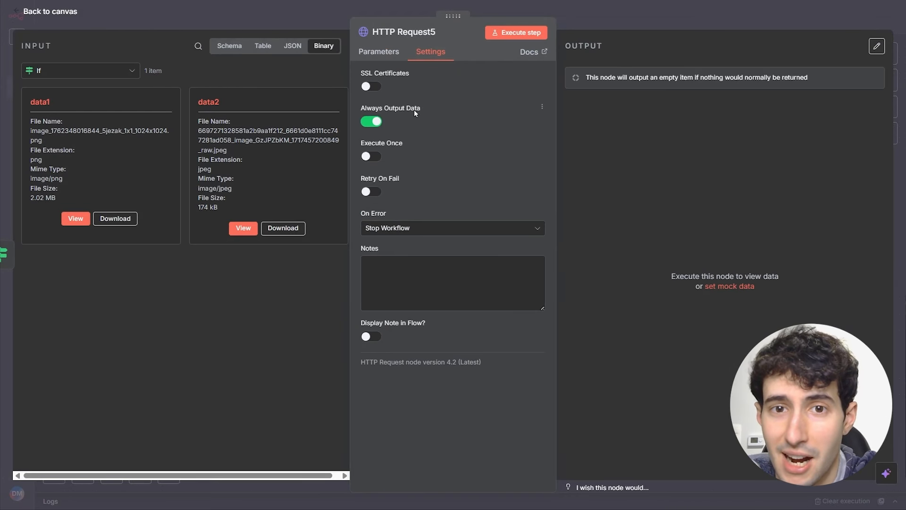
pyautogui.click(379, 229)
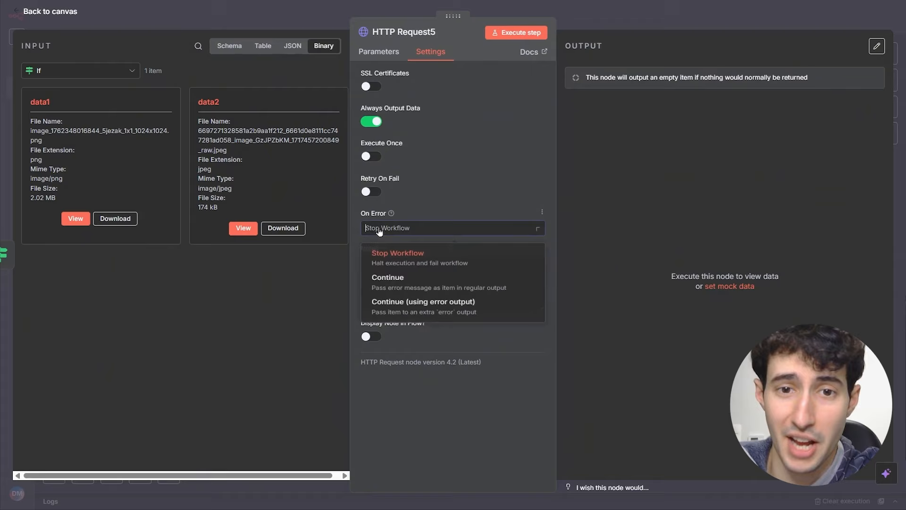
pyautogui.click(390, 283)
pyautogui.click(707, 27)
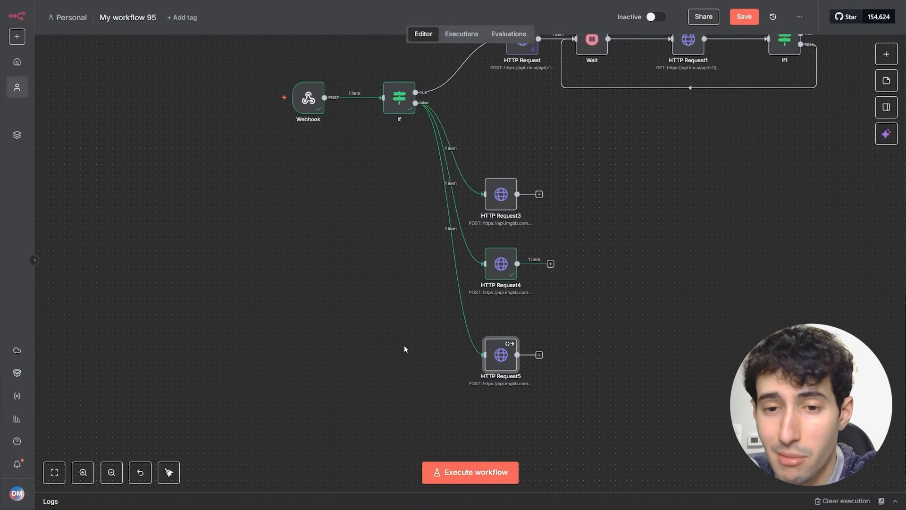
pyautogui.moveTo(433, 305); pyautogui.dragTo(616, 429)
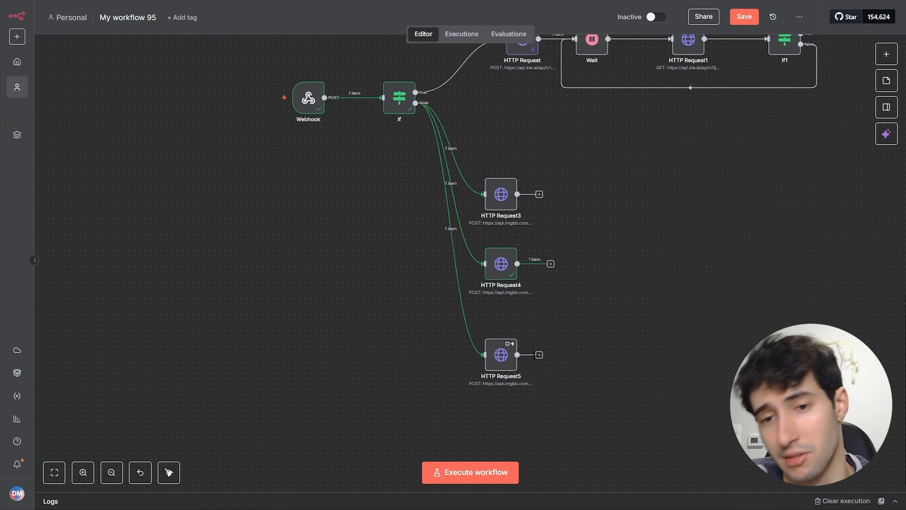
pyautogui.moveTo(541, 355); pyautogui.dragTo(632, 346)
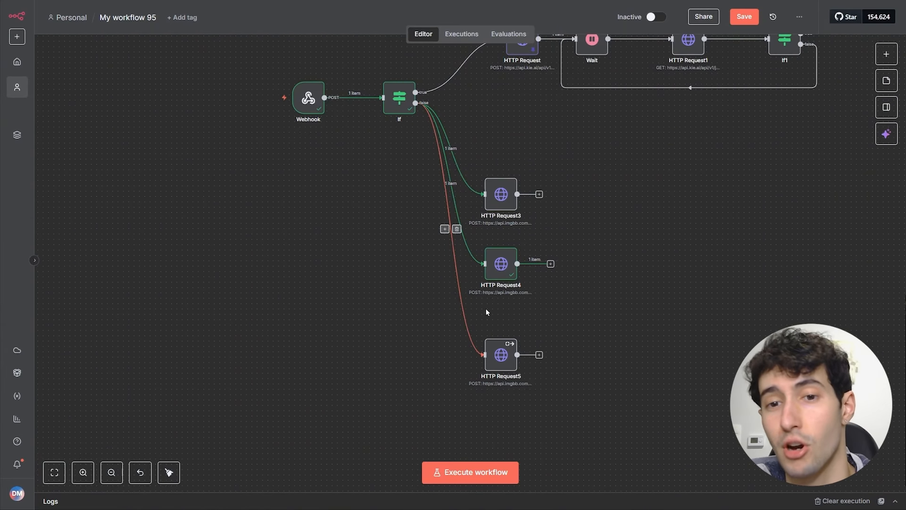
# - Turn on Always Output Data for HTTP Request4 and choose Continue as its On Error behaviour
pyautogui.doubleClick(501, 266)
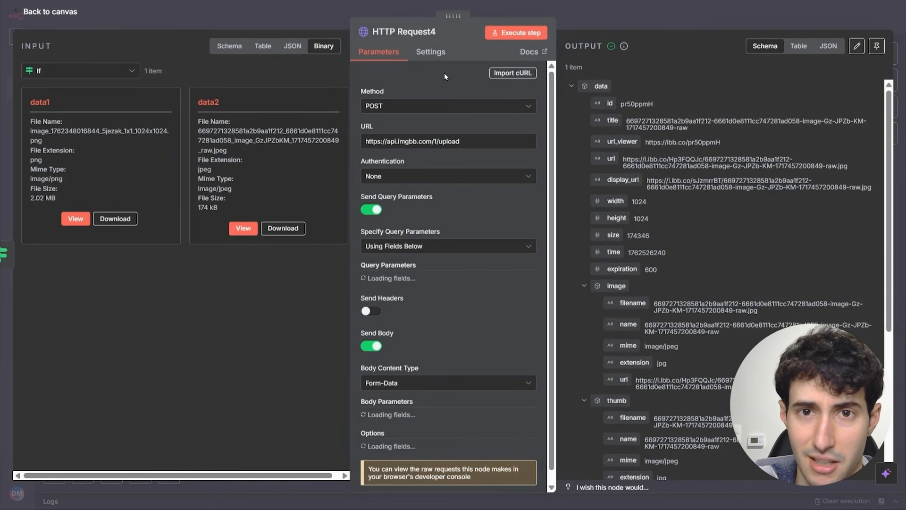
pyautogui.click(430, 51)
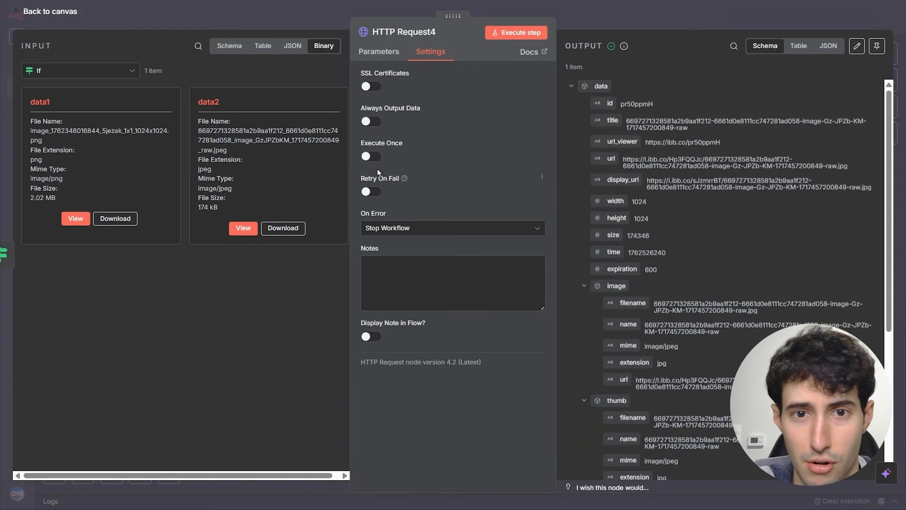
pyautogui.click(372, 121)
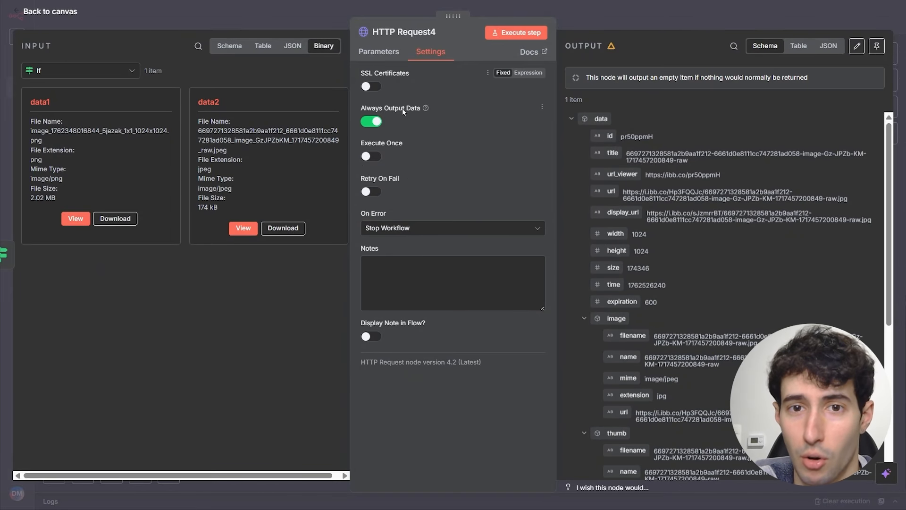
pyautogui.click(382, 228)
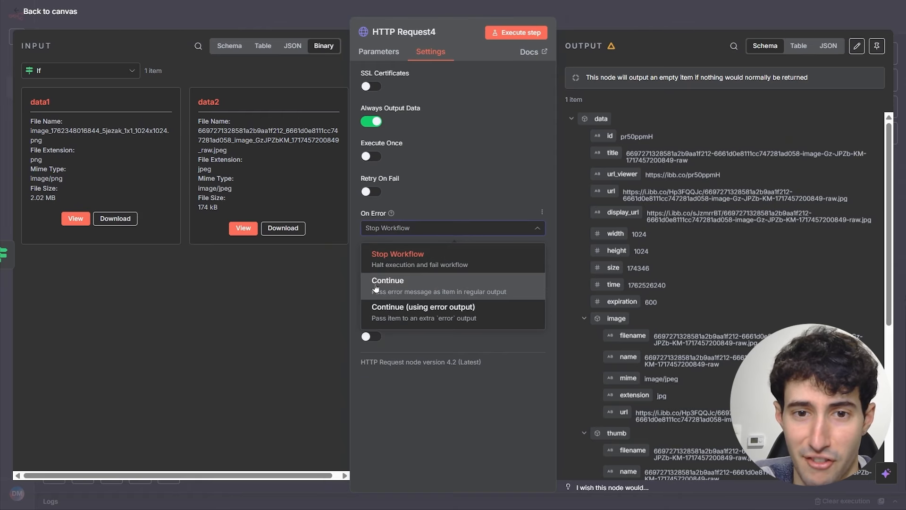
pyautogui.click(387, 280)
pyautogui.click(641, 15)
pyautogui.scroll(1, 510, 332)
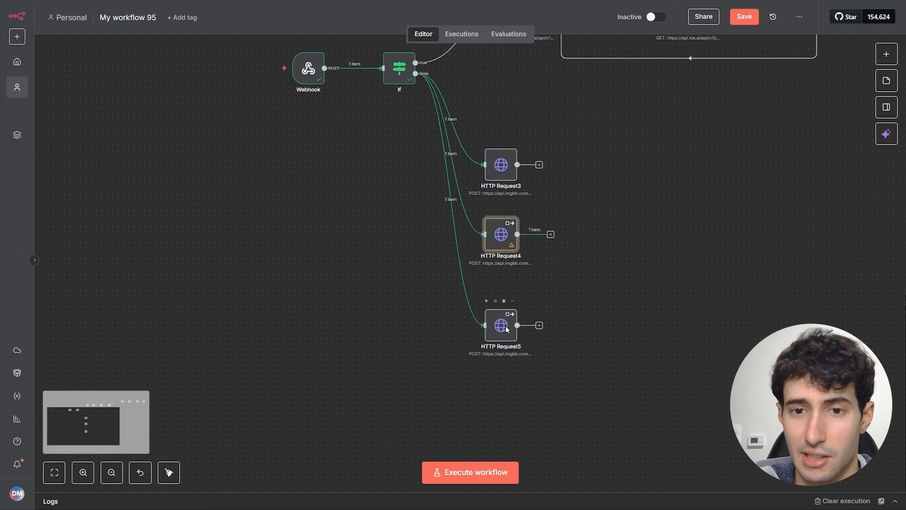
# - Move HTTP Request5 slightly closer to HTTP Request4, then copy it and paste the duplicate directly below
pyautogui.moveTo(509, 331); pyautogui.dragTo(504, 318)
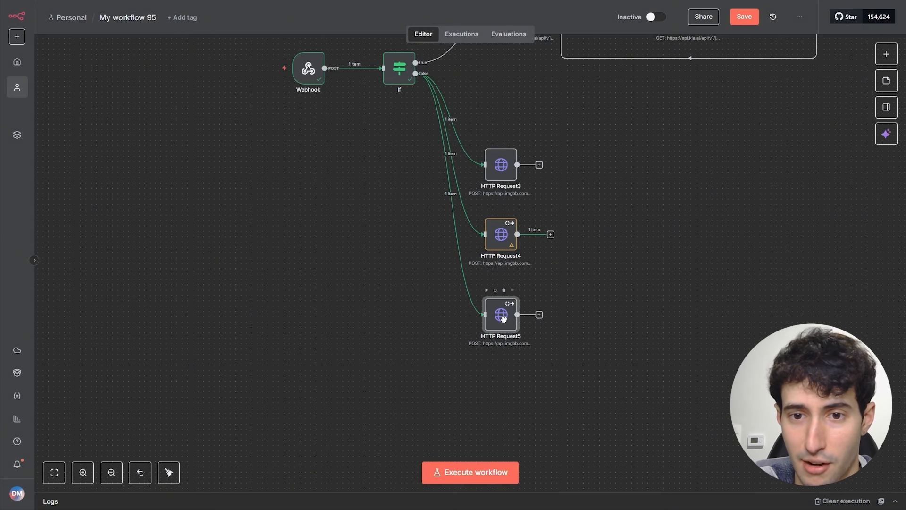
pyautogui.rightClick(505, 318)
pyautogui.press('Escape')
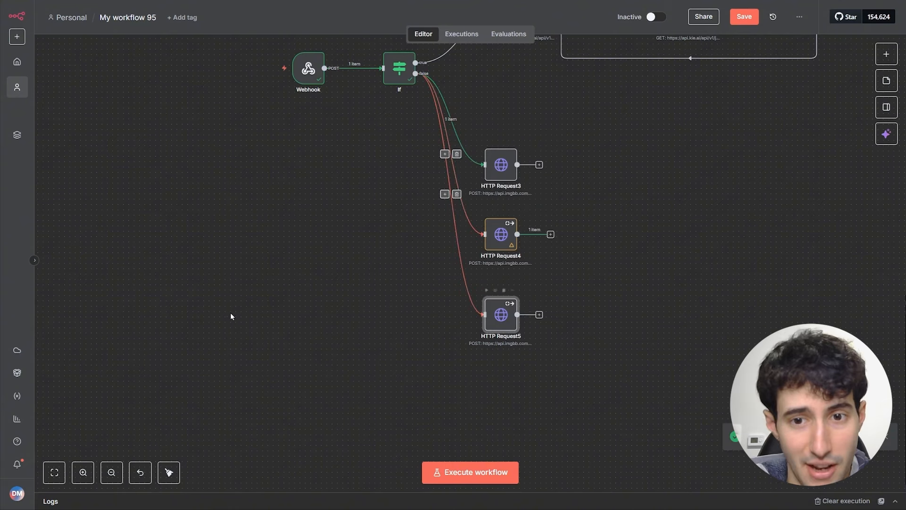
pyautogui.rightClick(505, 319)
pyautogui.click(455, 181)
pyautogui.scroll(-2, 479, 411)
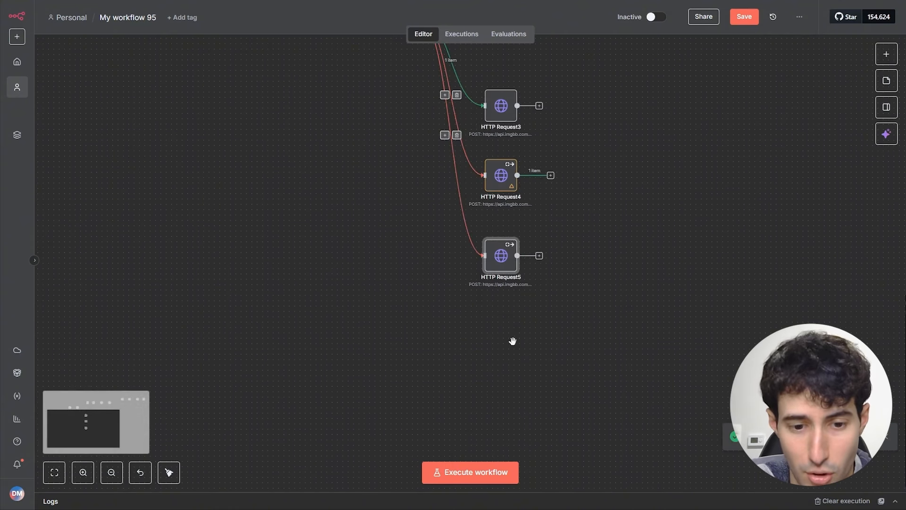
pyautogui.hotkey('ctrl', 'v')
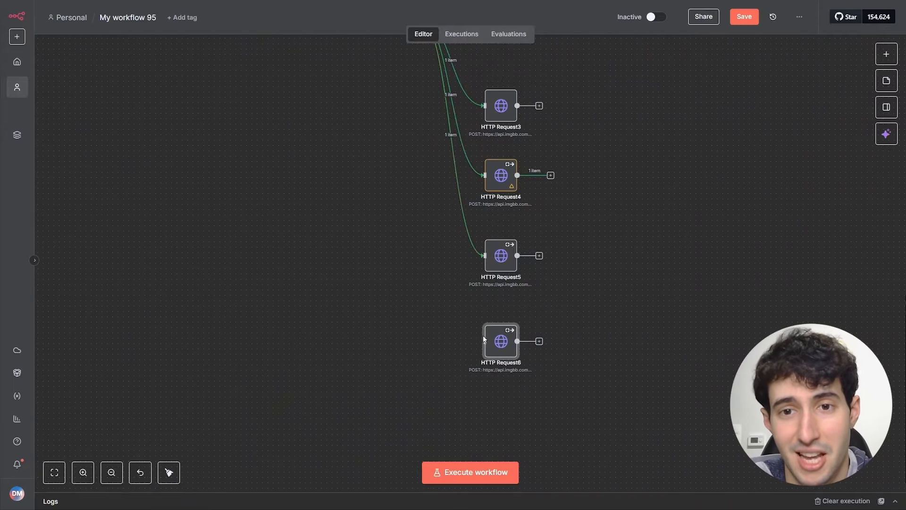
# - Line up the HTTP Request8 to HTTP Request11 upload nodes in one evenly spaced column beneath HTTP Request7
pyautogui.scroll(-1, 460, 278)
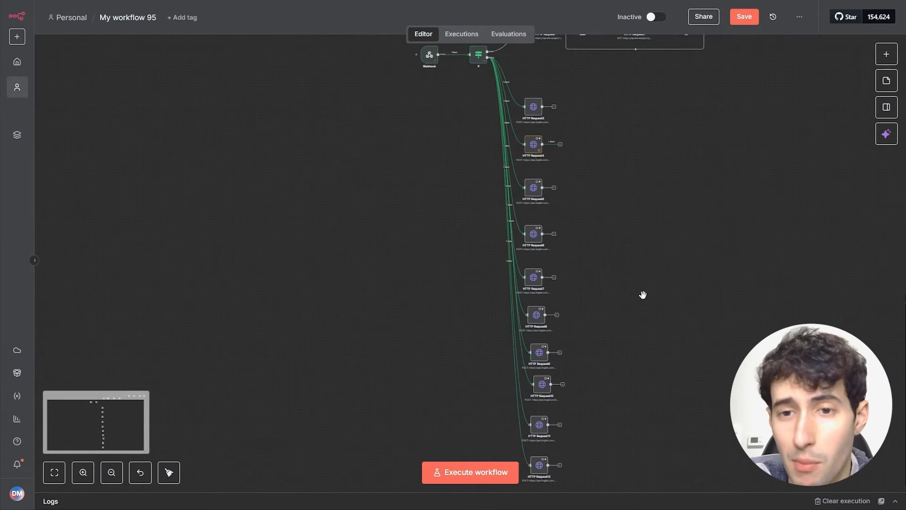
pyautogui.moveTo(651, 241); pyautogui.dragTo(636, 327)
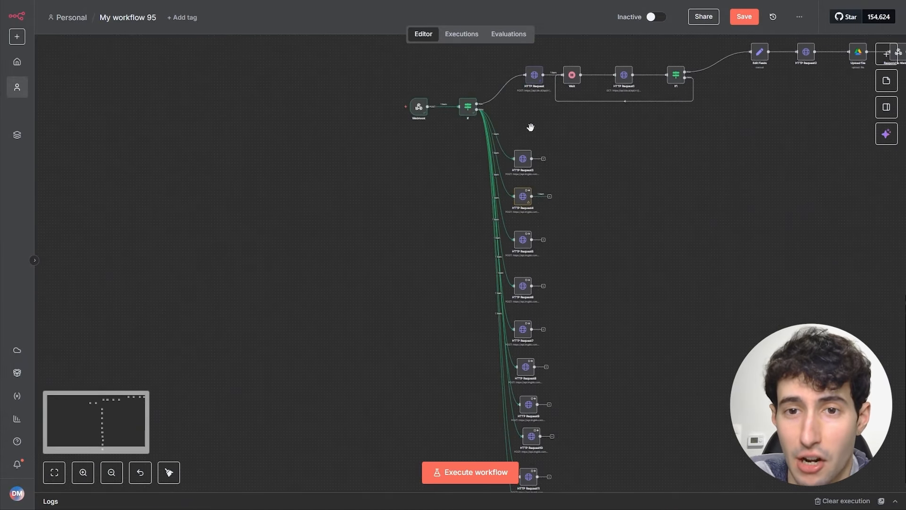
pyautogui.scroll(-3, 614, 353)
pyautogui.scroll(5, 624, 356)
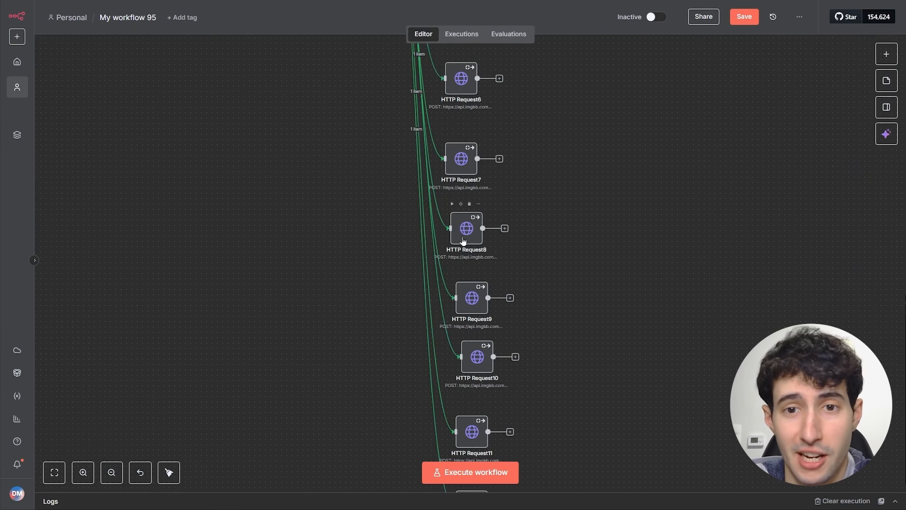
pyautogui.moveTo(466, 229); pyautogui.dragTo(461, 228)
pyautogui.moveTo(472, 298); pyautogui.dragTo(461, 297)
pyautogui.moveTo(476, 356); pyautogui.dragTo(461, 368)
pyautogui.moveTo(470, 429); pyautogui.dragTo(464, 429)
pyautogui.scroll(-6, 582, 242)
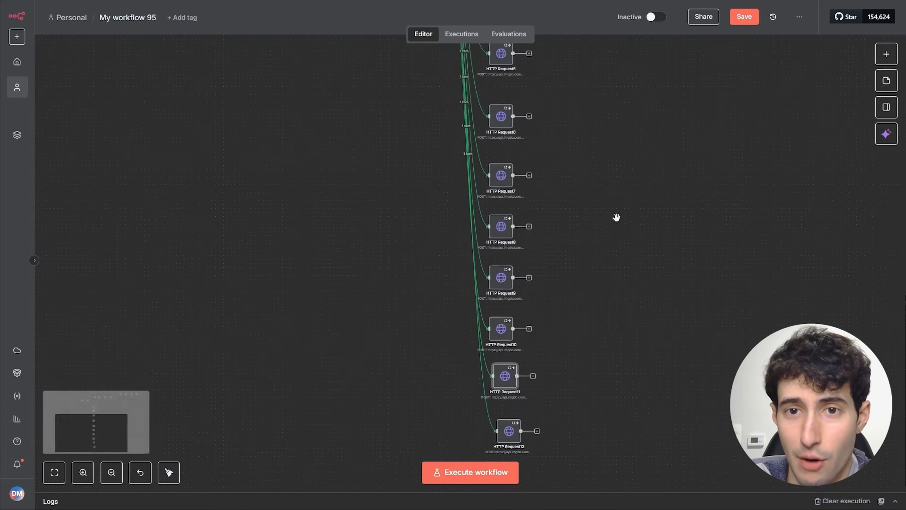
# - Add a Merge node in Append mode and set its number of inputs to 10
pyautogui.click(887, 57)
pyautogui.write('me')
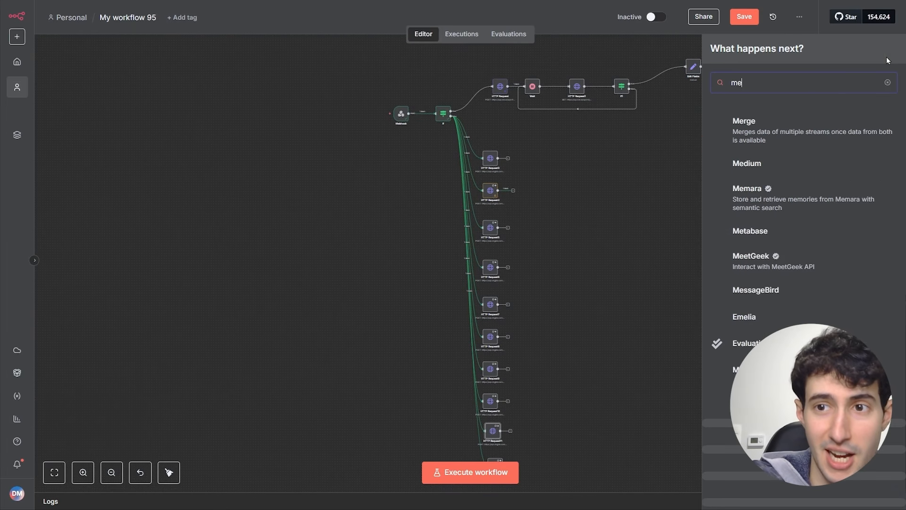
pyautogui.write('rge')
pyautogui.click(758, 141)
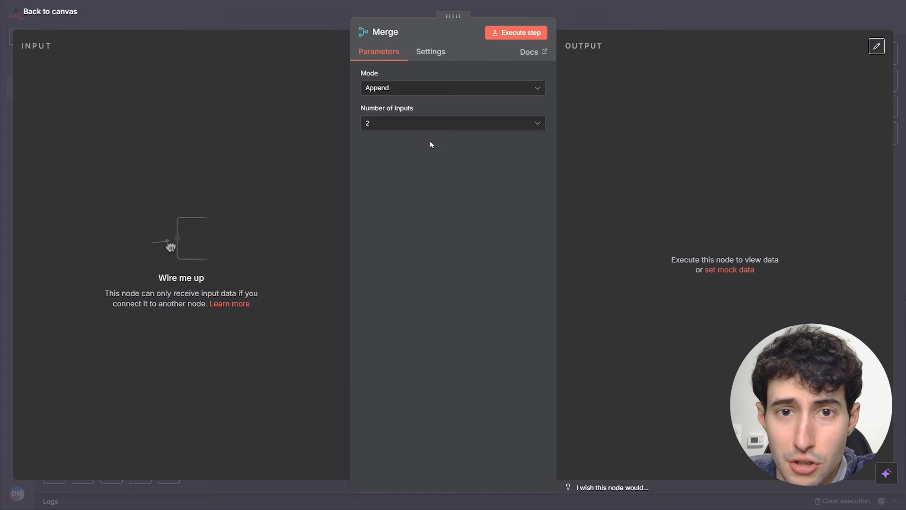
pyautogui.click(415, 125)
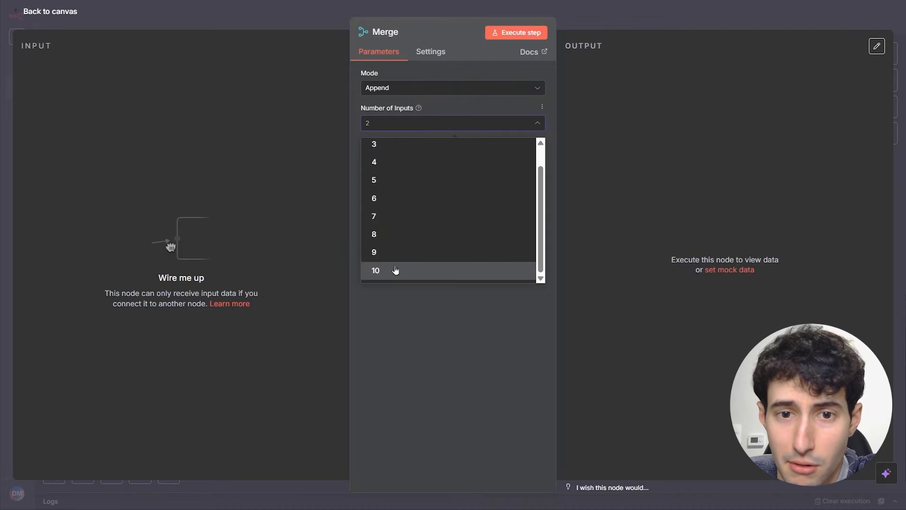
pyautogui.click(394, 270)
pyautogui.click(672, 15)
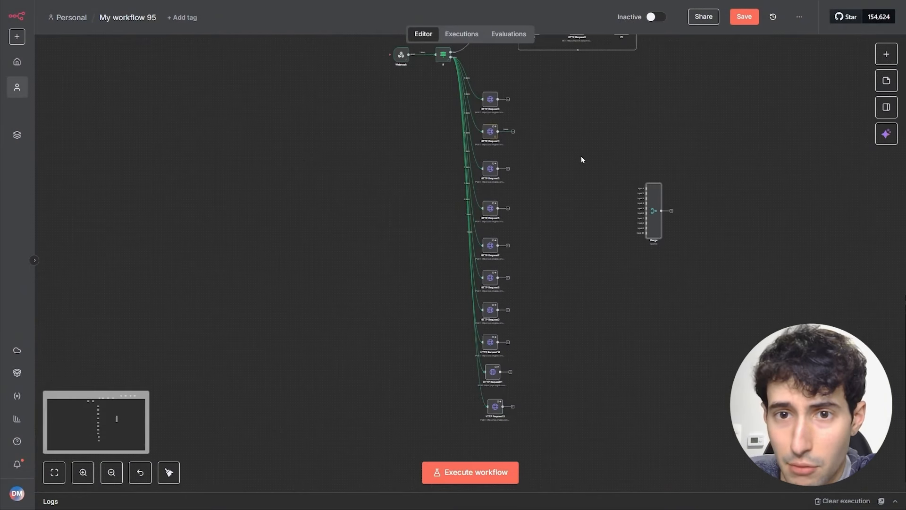
# - Connect the ten imgbb upload nodes, HTTP Request3 to HTTP Request12, in order to the Merge node's inputs
pyautogui.scroll(2, 578, 153)
pyautogui.moveTo(482, 81); pyautogui.dragTo(663, 200)
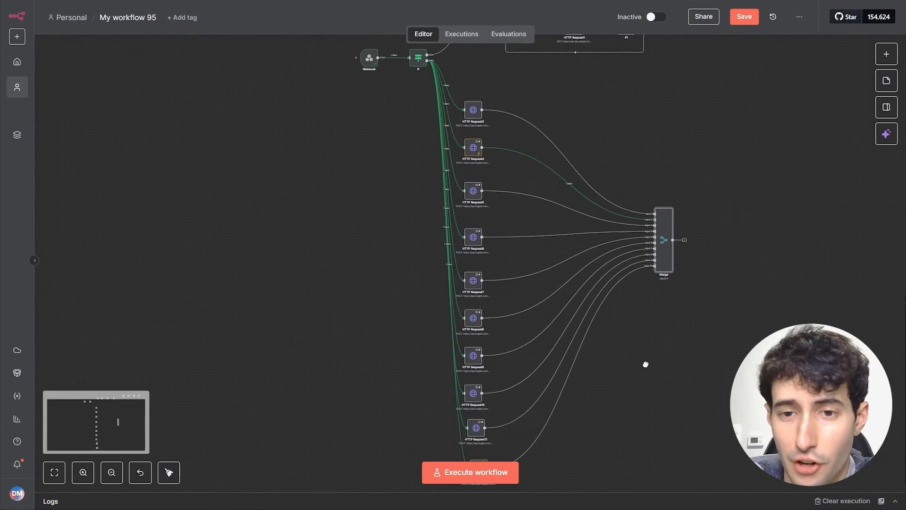
pyautogui.scroll(2, 633, 352)
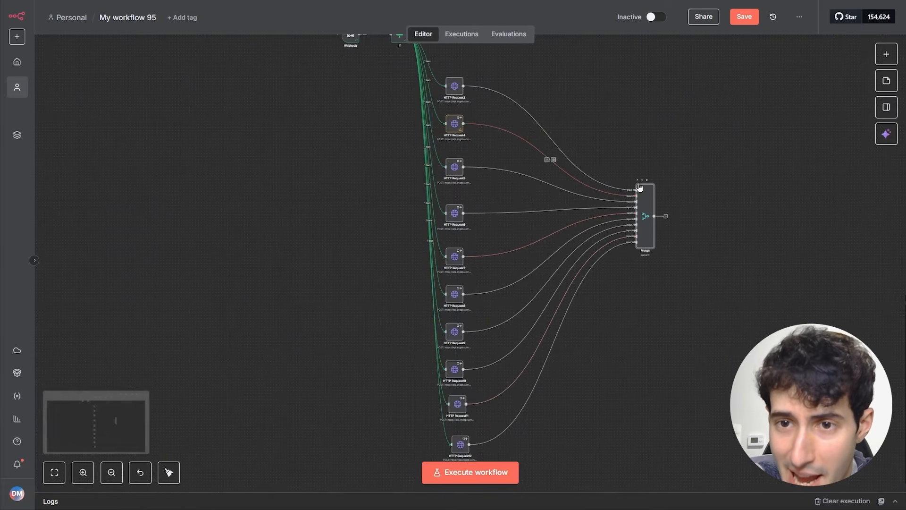
# - Execute the workflow through the Merge node and check the output of HTTP Request5 for the absent third image
pyautogui.hotkey('ctrl', 'Return')
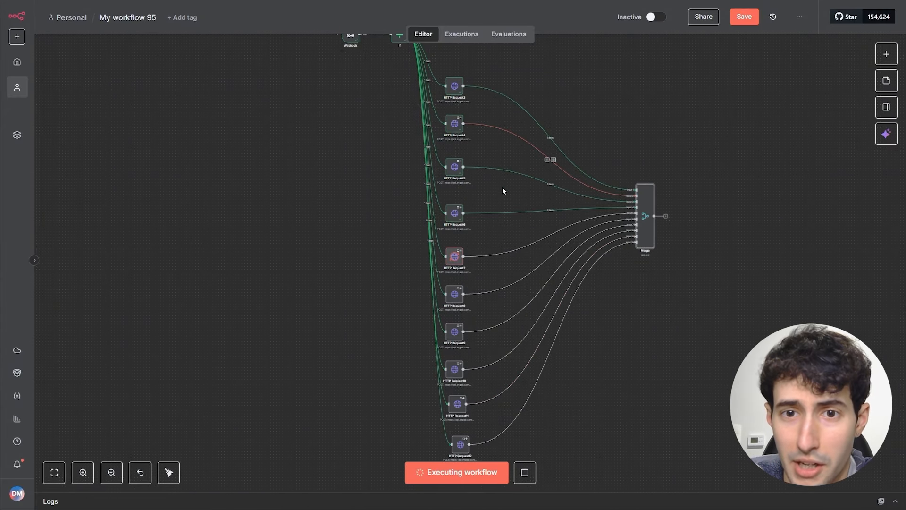
pyautogui.scroll(3, 470, 257)
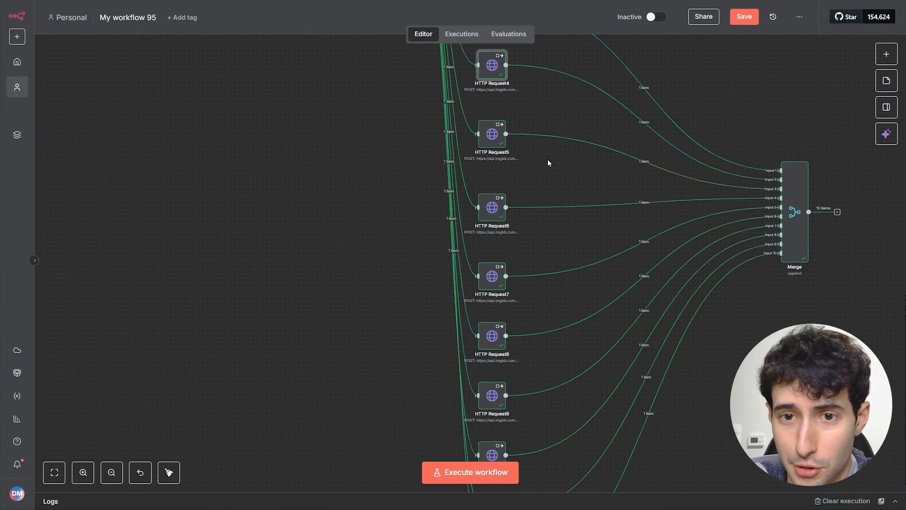
pyautogui.click(492, 135)
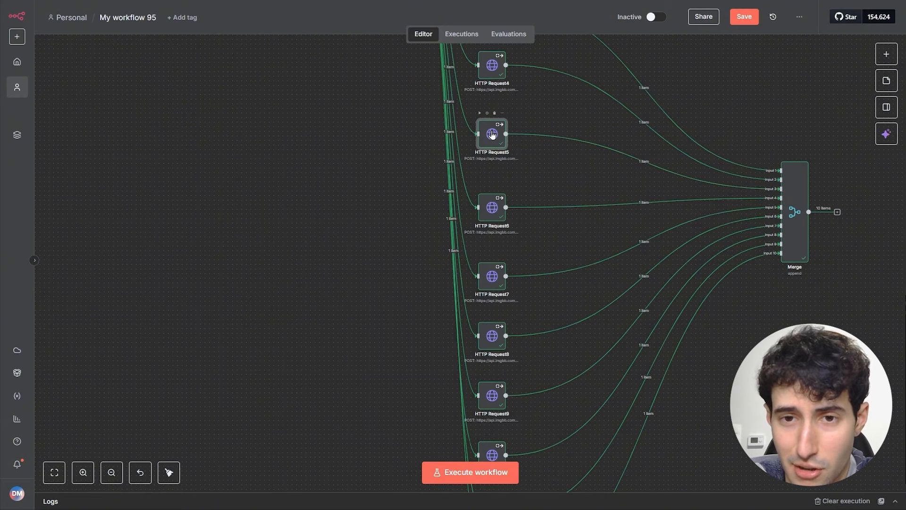
pyautogui.doubleClick(492, 134)
pyautogui.moveTo(631, 134); pyautogui.dragTo(758, 137)
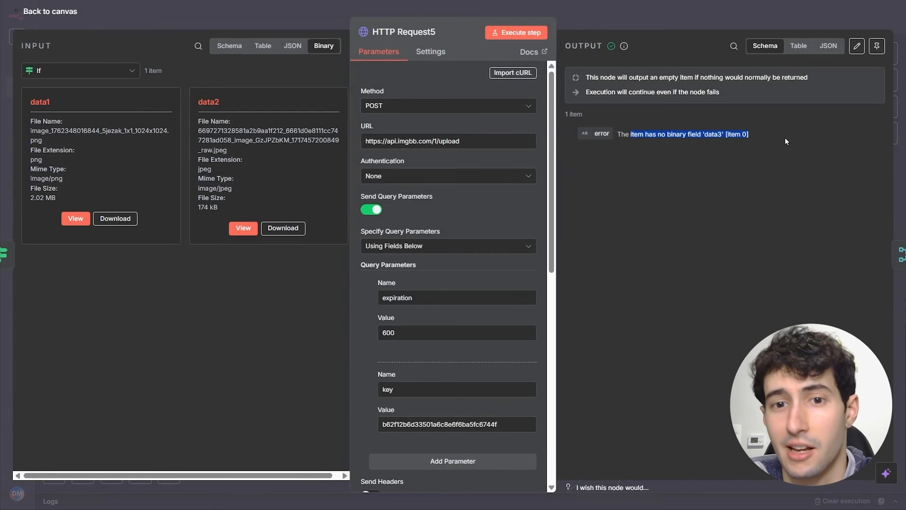
pyautogui.click(614, 136)
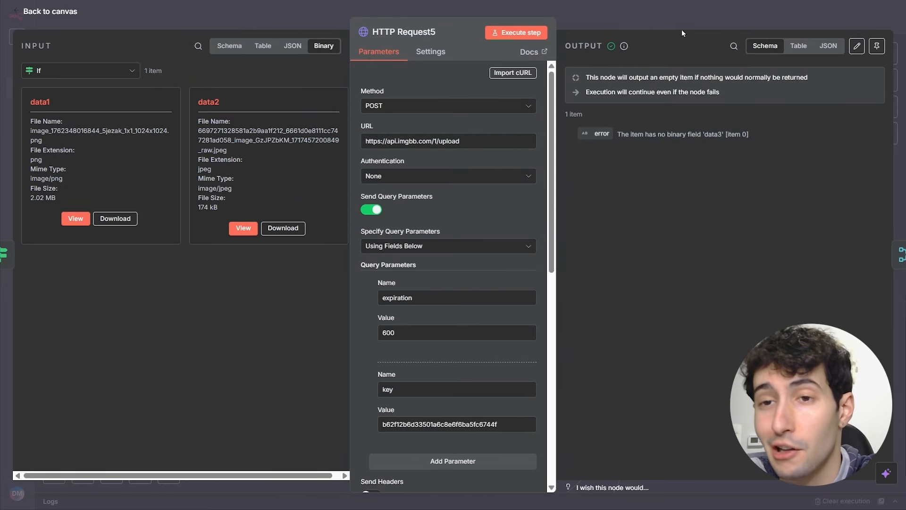
# - Close HTTP Request5 and check the output of HTTP Request7 for its missing image
pyautogui.click(689, 18)
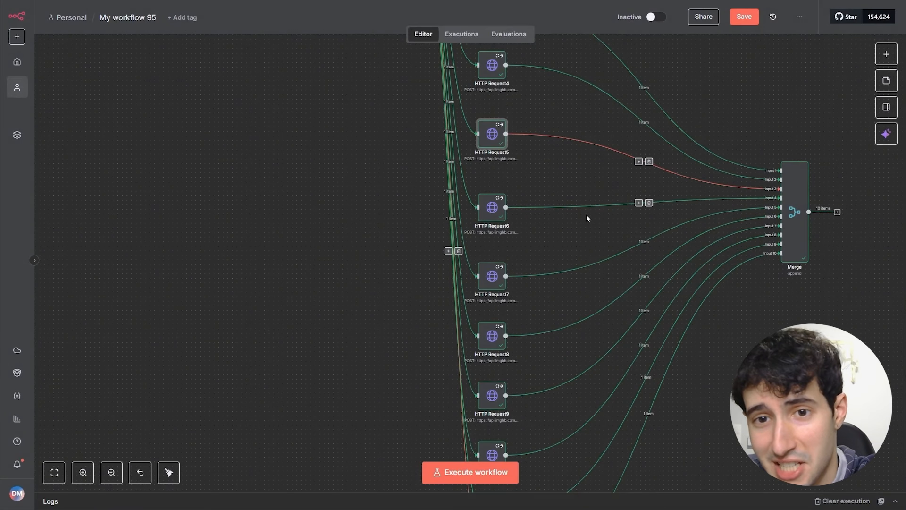
pyautogui.click(493, 210)
pyautogui.click(485, 282)
pyautogui.doubleClick(484, 282)
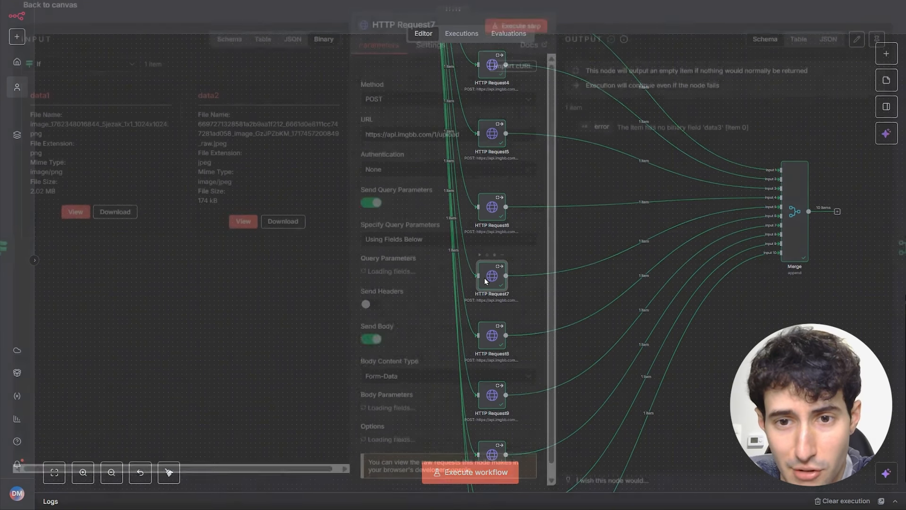
pyautogui.press('Escape')
pyautogui.scroll(-5, 659, 348)
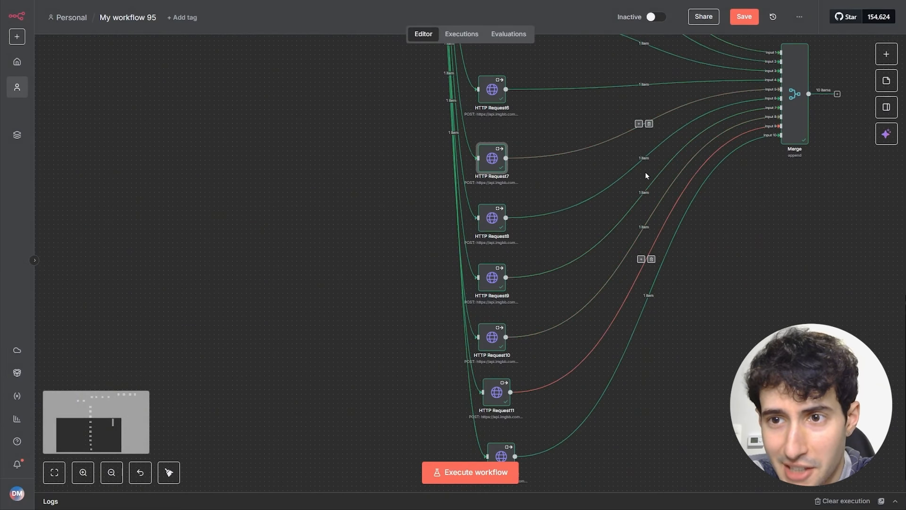
pyautogui.scroll(3, 645, 173)
# - Add an Aggregate node after the Merge node
pyautogui.moveTo(886, 228); pyautogui.dragTo(546, 211)
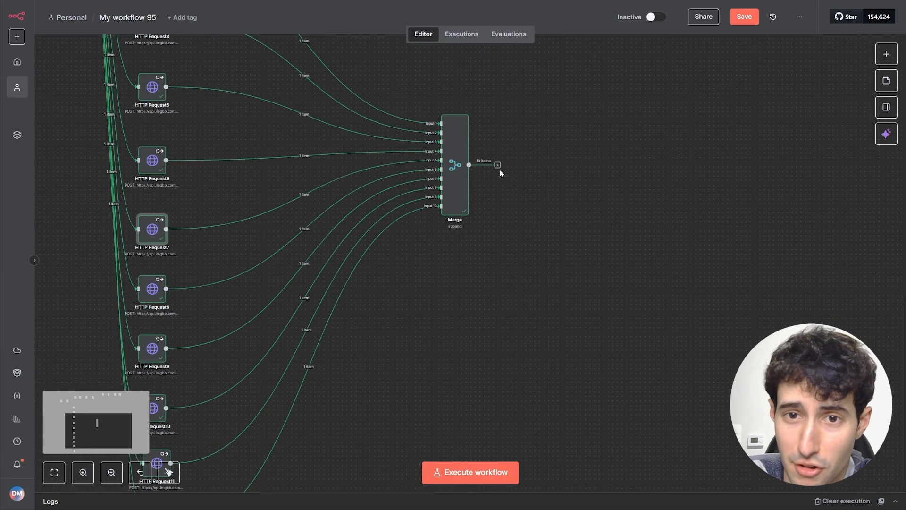
pyautogui.press('Tab')
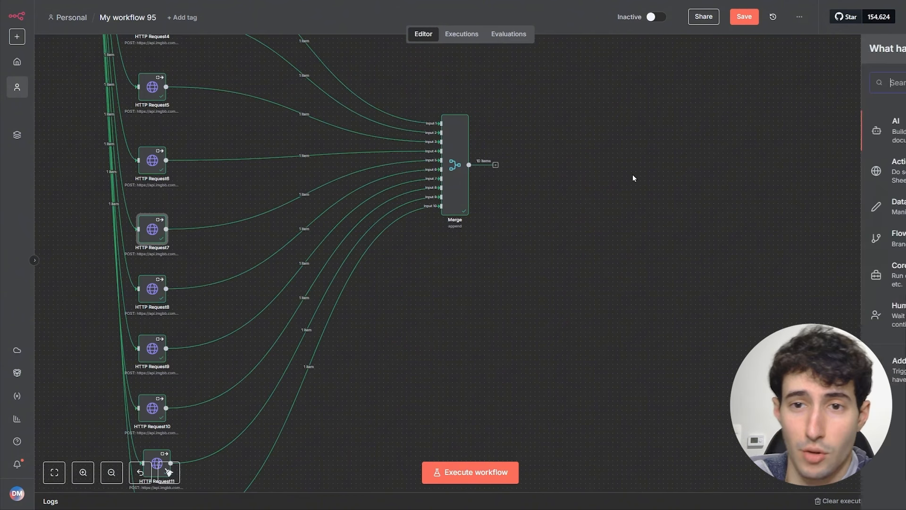
pyautogui.write('agr')
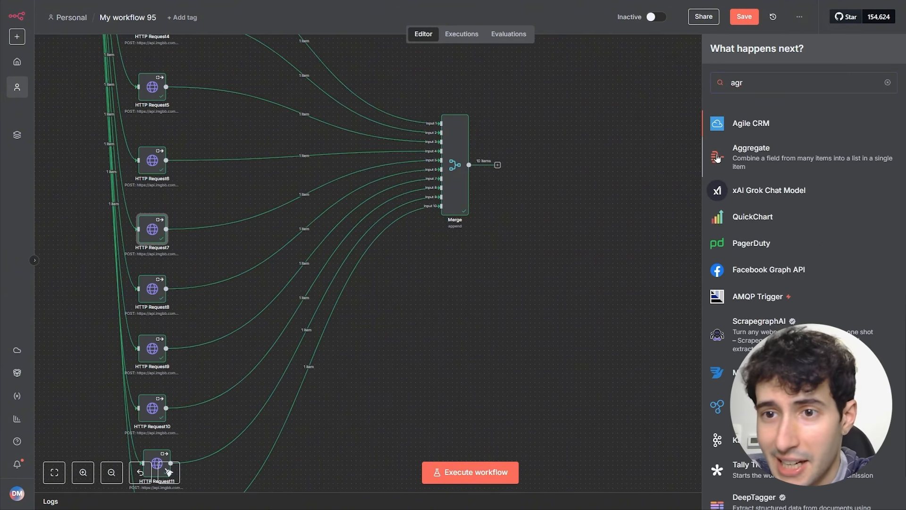
pyautogui.click(717, 158)
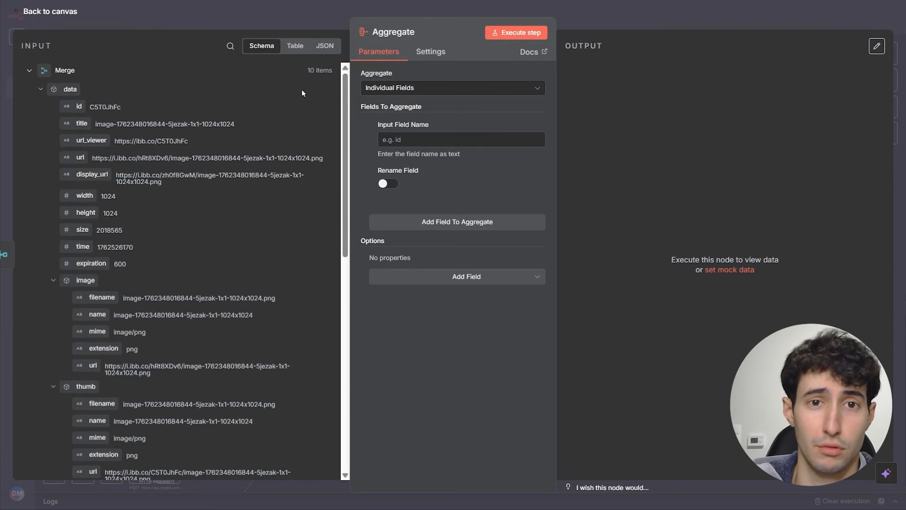
# - Set the Aggregate node to All Item Data (Into a Single List), execute it and check its output
pyautogui.click(409, 84)
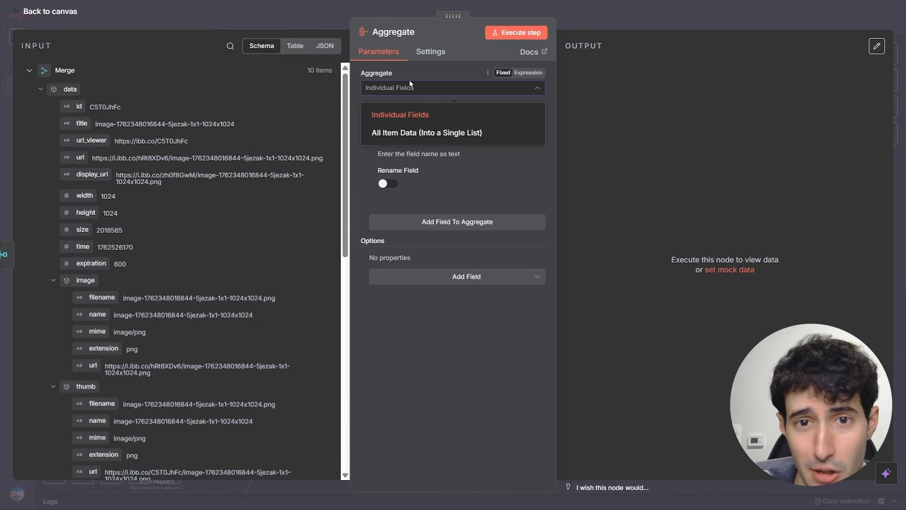
pyautogui.click(380, 136)
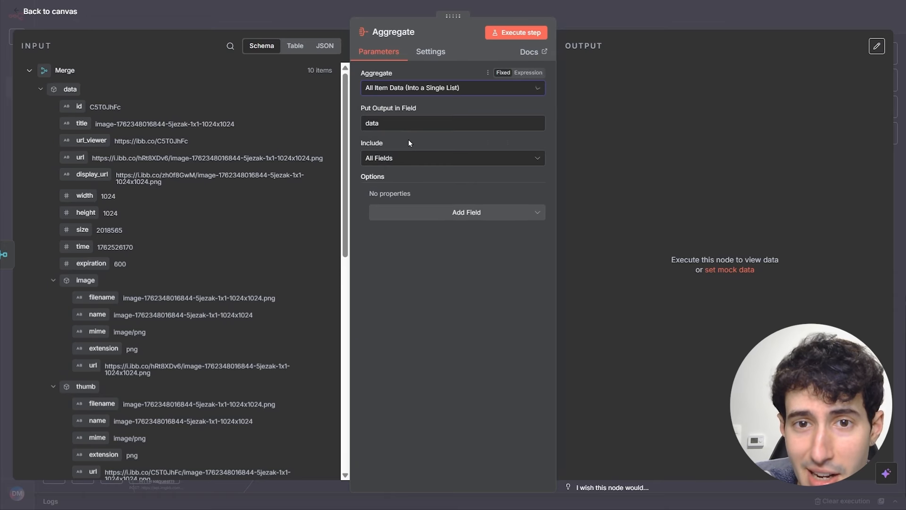
pyautogui.click(528, 33)
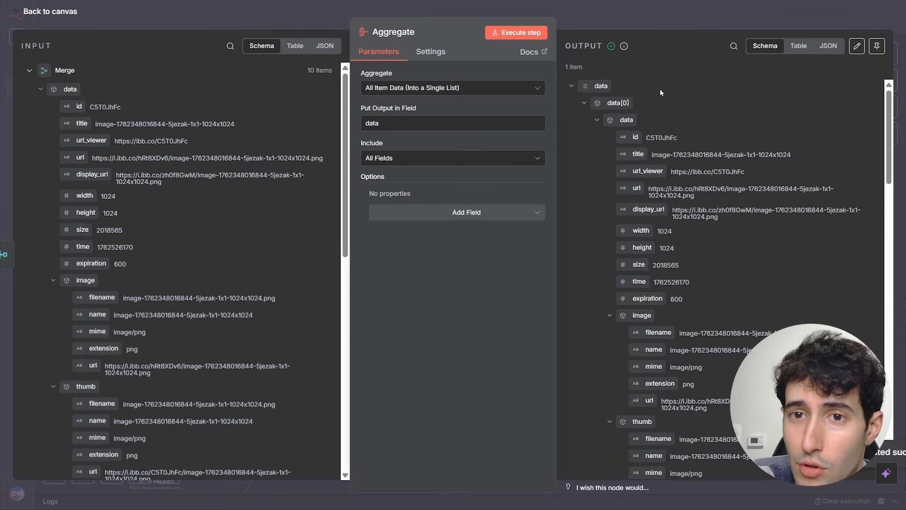
pyautogui.scroll(-5, 239, 219)
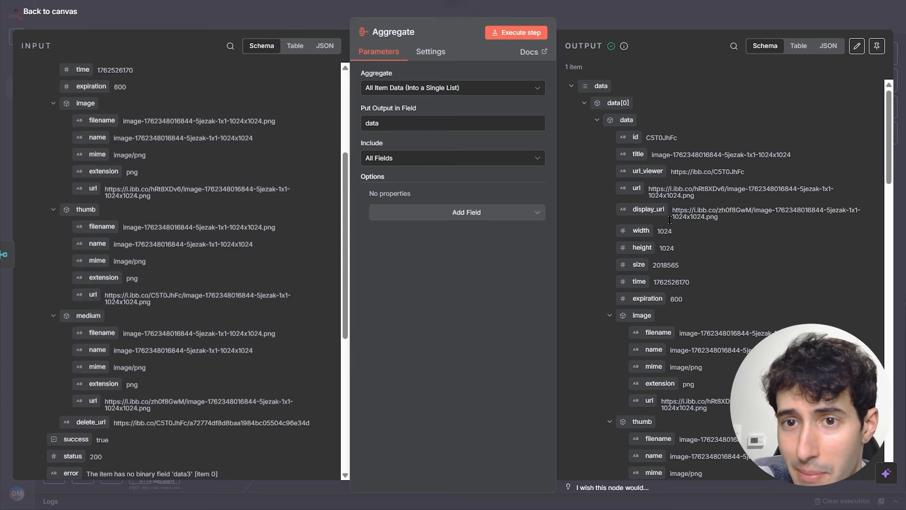
pyautogui.press('Escape')
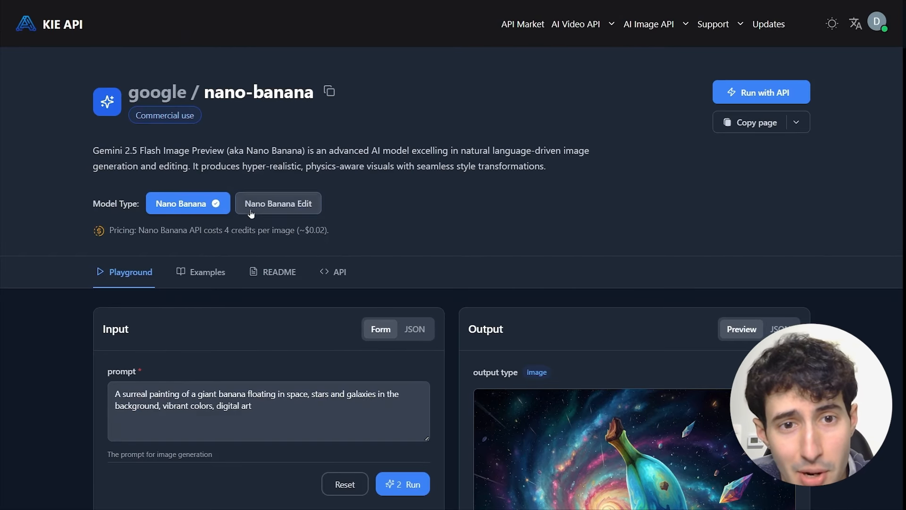
# - On the KIE API nano-banana page, choose the Nano Banana Edit model and copy the Create Task cURL request example from its API documentation
pyautogui.click(274, 212)
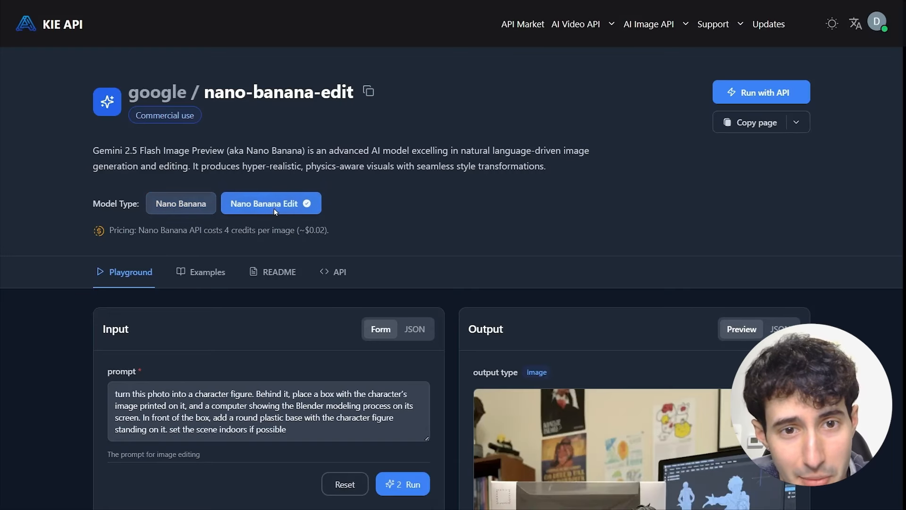
pyautogui.scroll(-3, 273, 208)
pyautogui.click(336, 156)
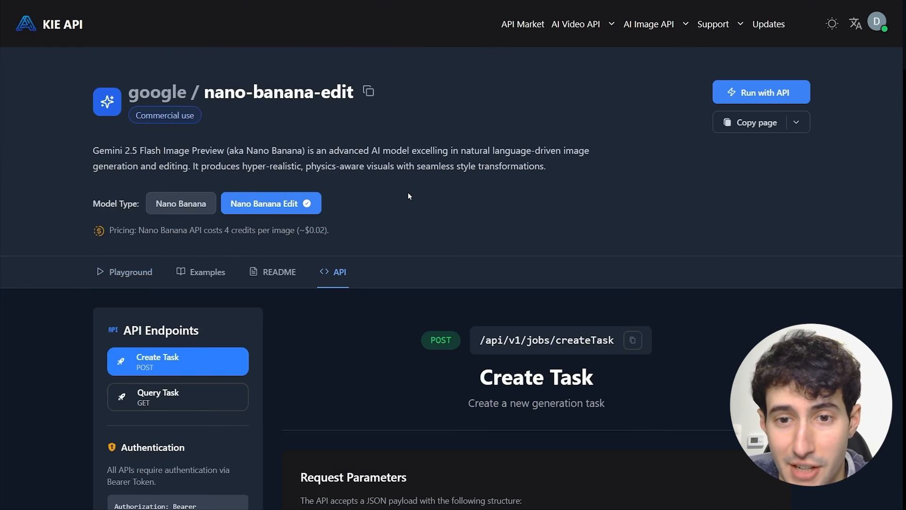
pyautogui.scroll(-4, 439, 220)
pyautogui.scroll(-20, 461, 134)
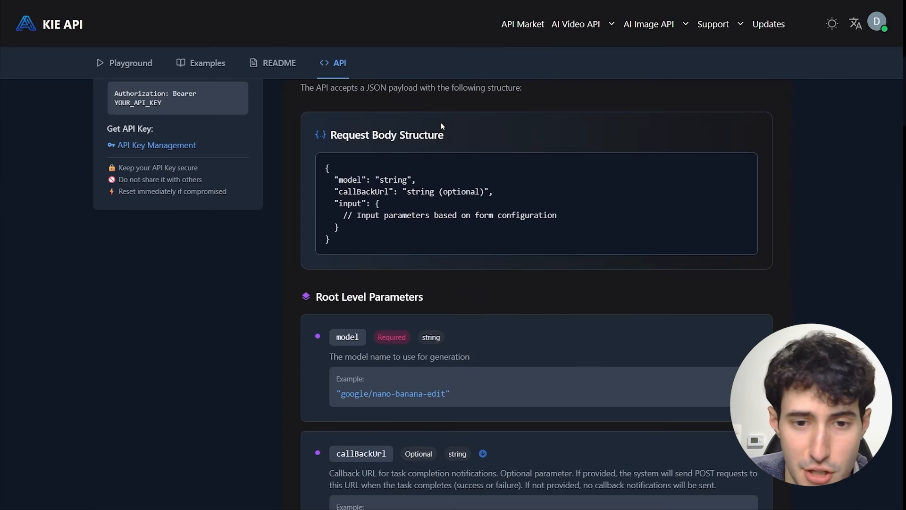
pyautogui.scroll(-6, 447, 130)
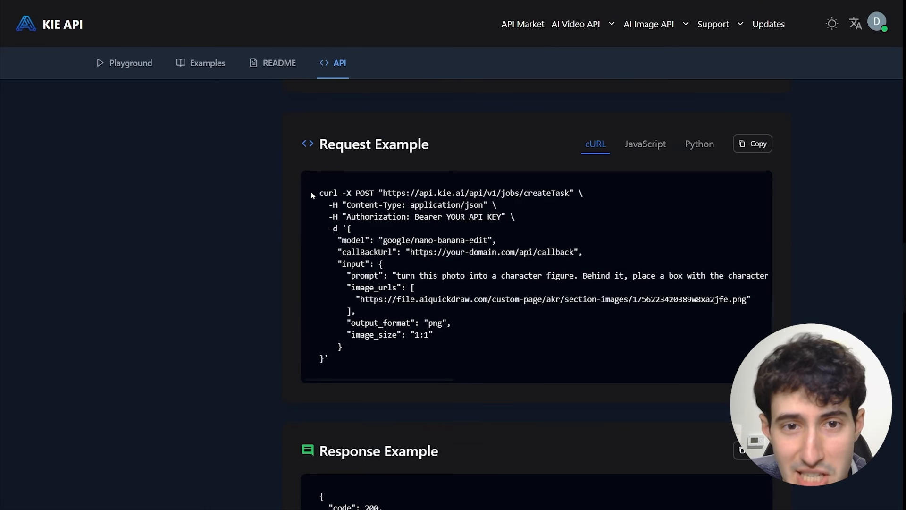
pyautogui.click(753, 144)
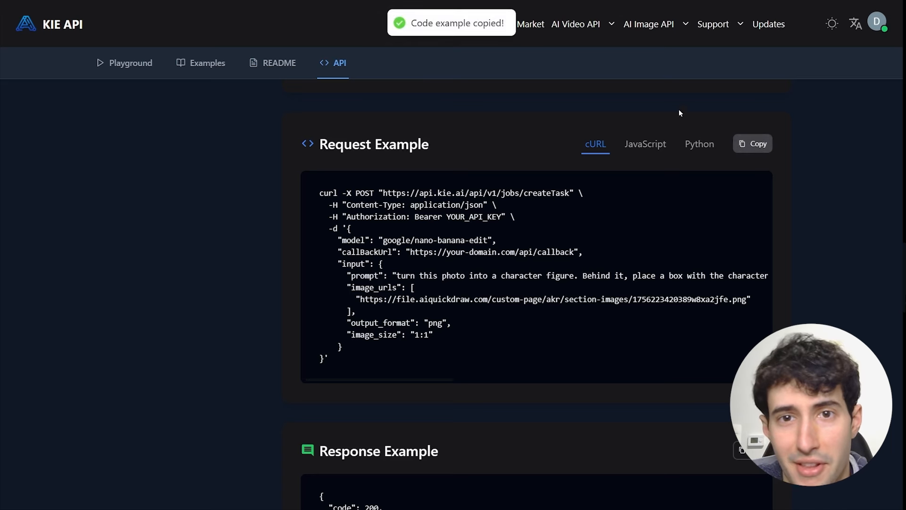
# - Back in n8n, import the copied Create Task cURL command into the HTTP Request13 node that follows Aggregate
pyautogui.hotkey('alt', 'Tab')
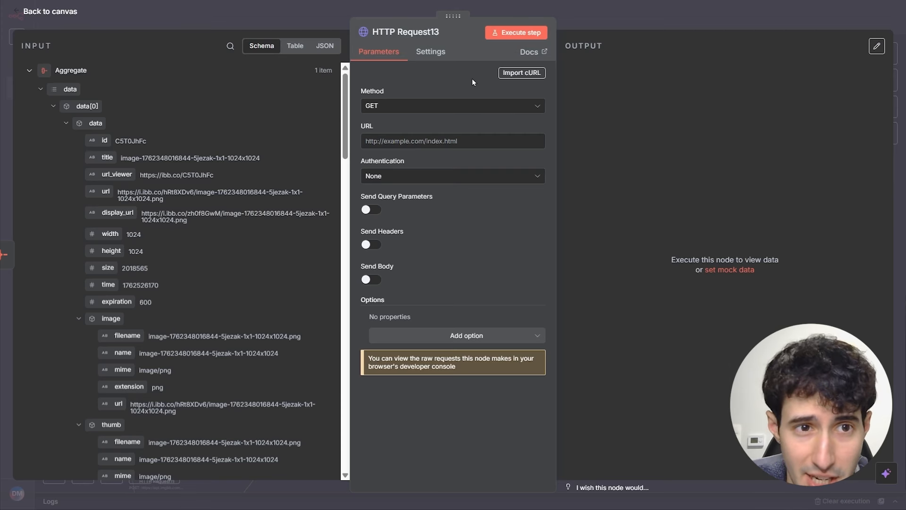
pyautogui.click(524, 73)
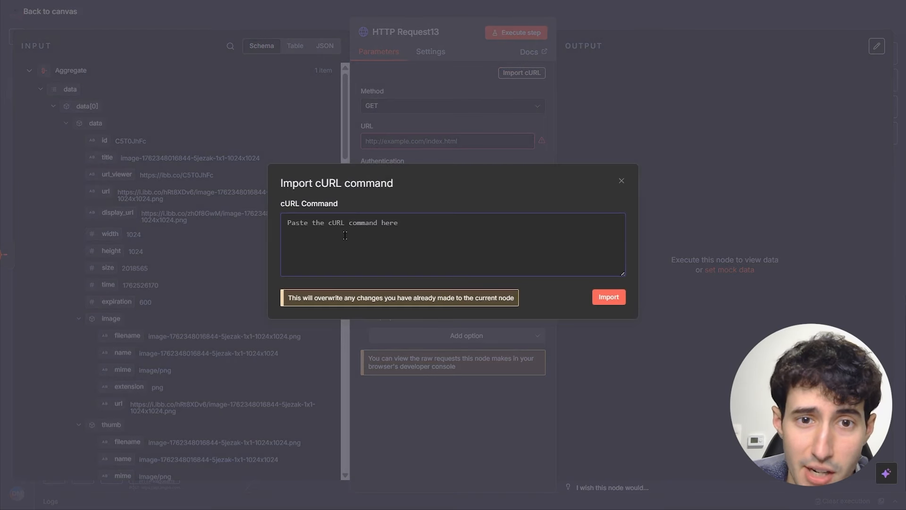
pyautogui.hotkey('ctrl', 'v')
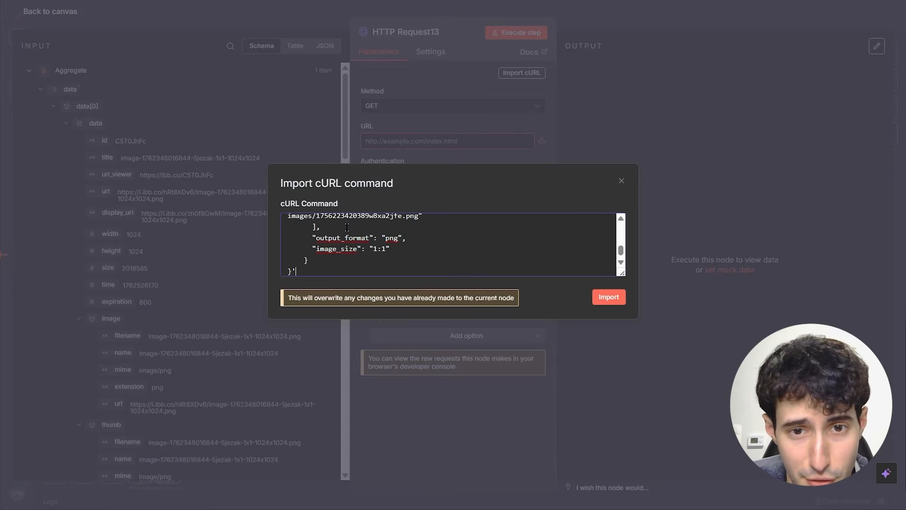
pyautogui.click(607, 298)
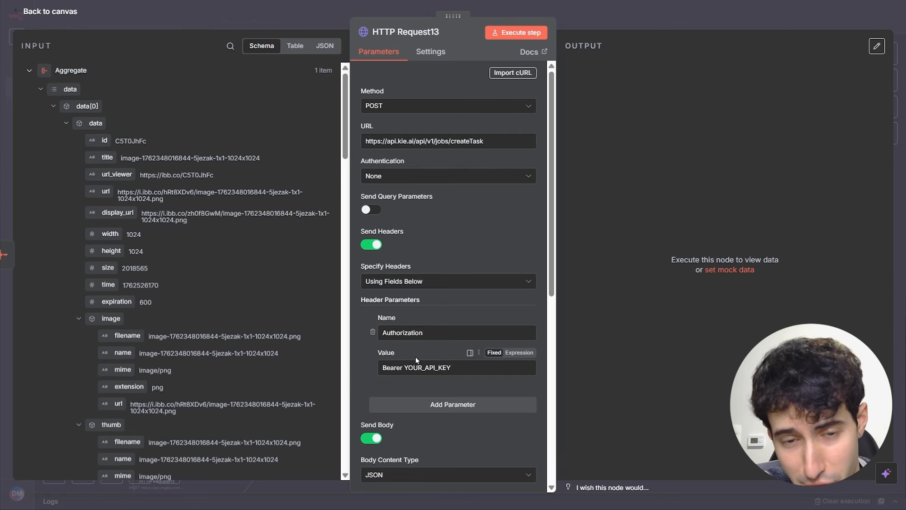
# - Set HTTP Request13's authentication to Generic Credential Type with Header Auth and select the Kie ai credential
pyautogui.click(401, 177)
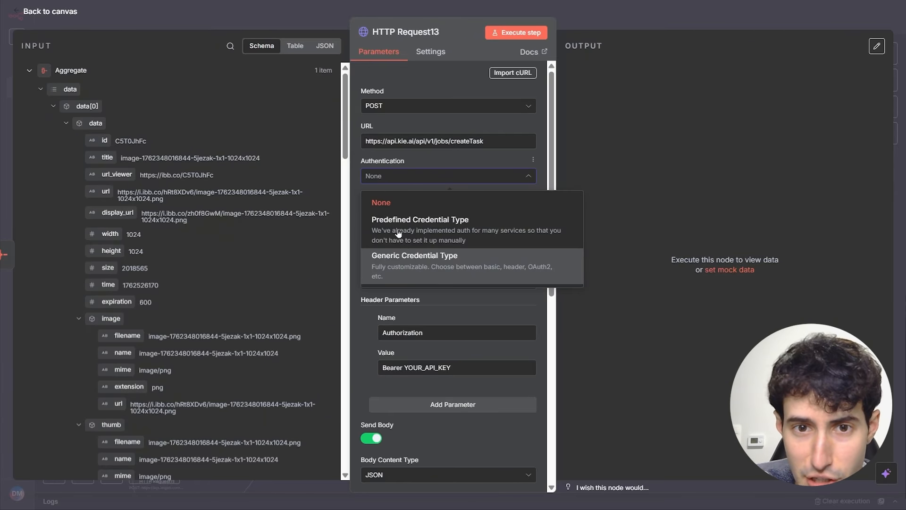
pyautogui.click(398, 258)
pyautogui.click(389, 213)
pyautogui.click(399, 316)
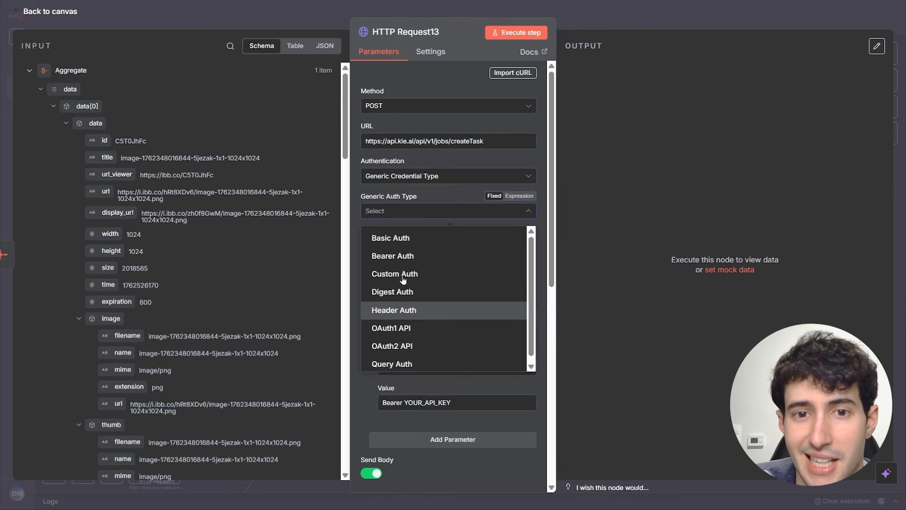
pyautogui.click(389, 247)
pyautogui.scroll(5, 406, 370)
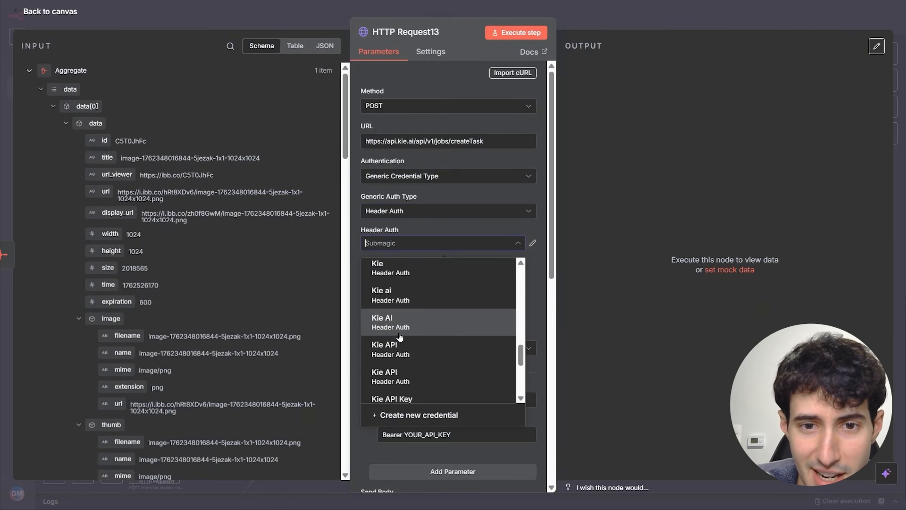
pyautogui.click(409, 353)
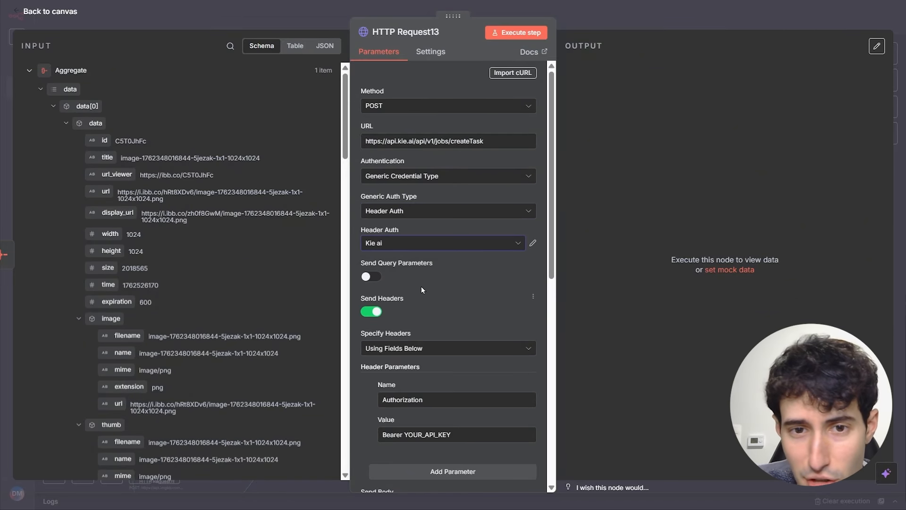
# - Delete the imported Authorization header parameter from HTTP Request13
pyautogui.scroll(-1, 419, 284)
pyautogui.scroll(-3, 380, 332)
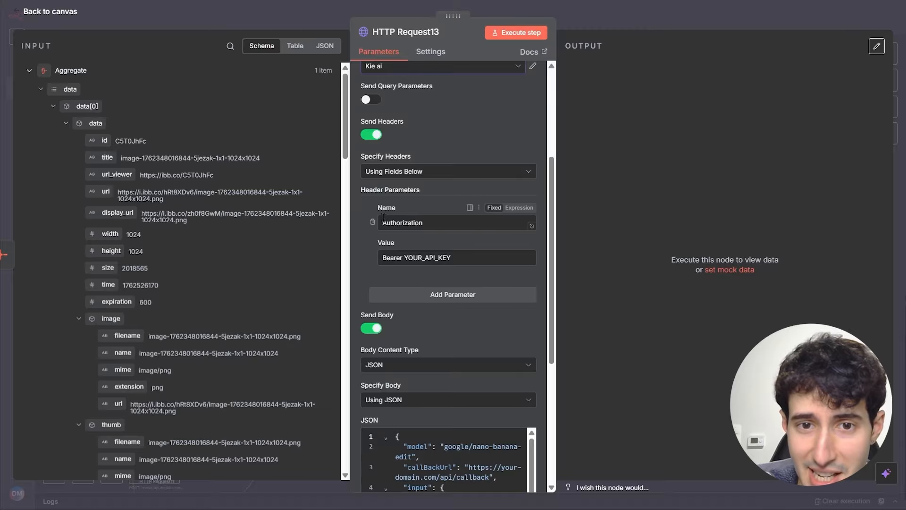
pyautogui.click(374, 229)
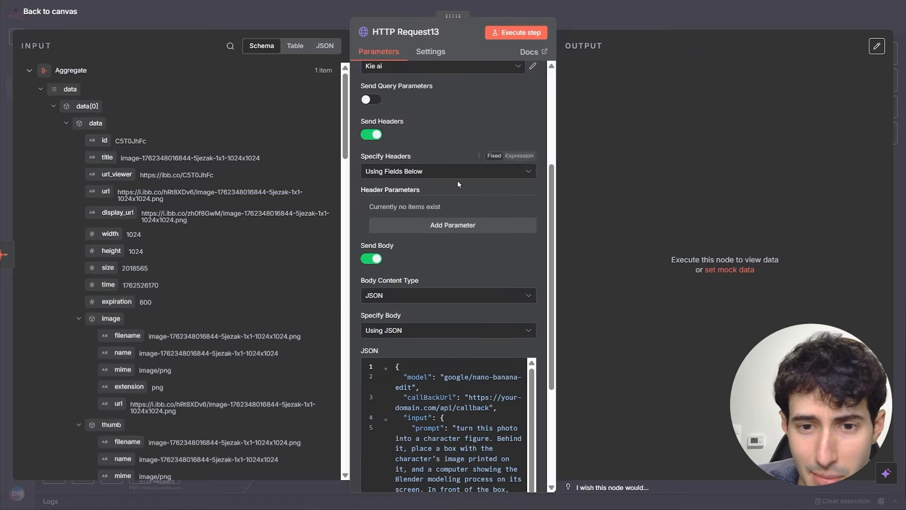
# - Switch HTTP Request13's JSON body to an expression and open it in the full expression editor
pyautogui.scroll(-5, 457, 327)
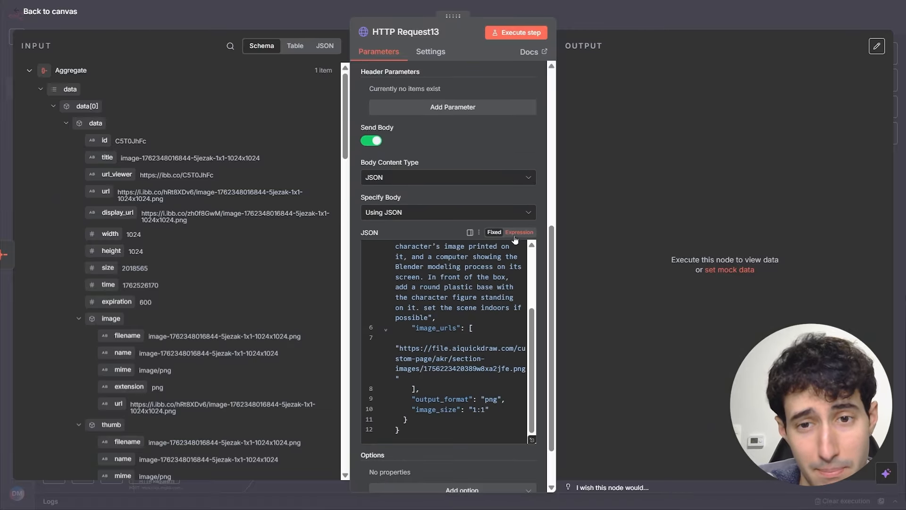
pyautogui.click(517, 232)
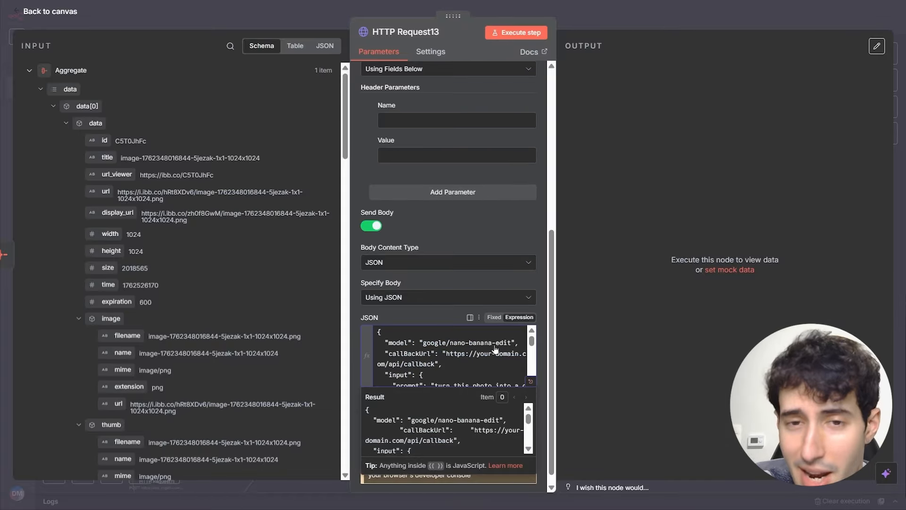
pyautogui.click(530, 382)
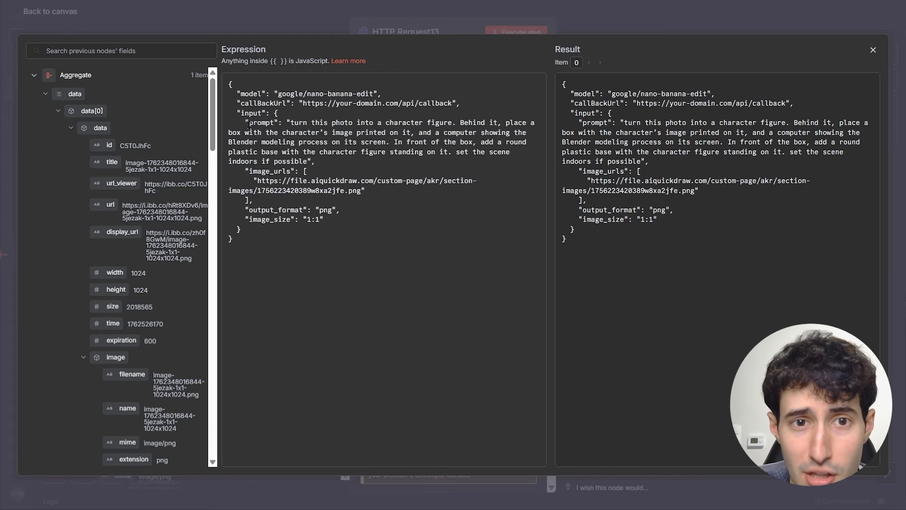
# - Replace the sample prompt text in the JSON body with the Webhook's body prompt, {{ $('Webhook').item.json.body.prompt }}
pyautogui.moveTo(247, 124); pyautogui.dragTo(308, 161)
pyautogui.click(311, 125)
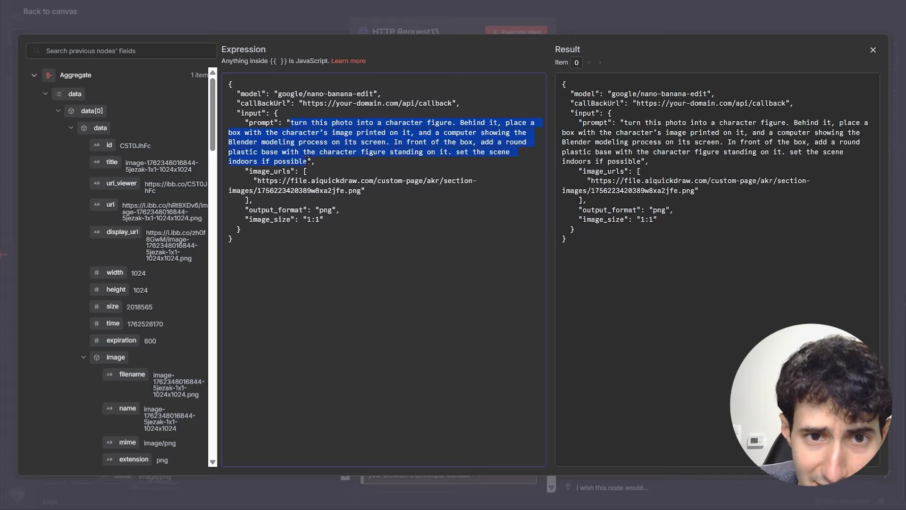
pyautogui.press('BackSpace')
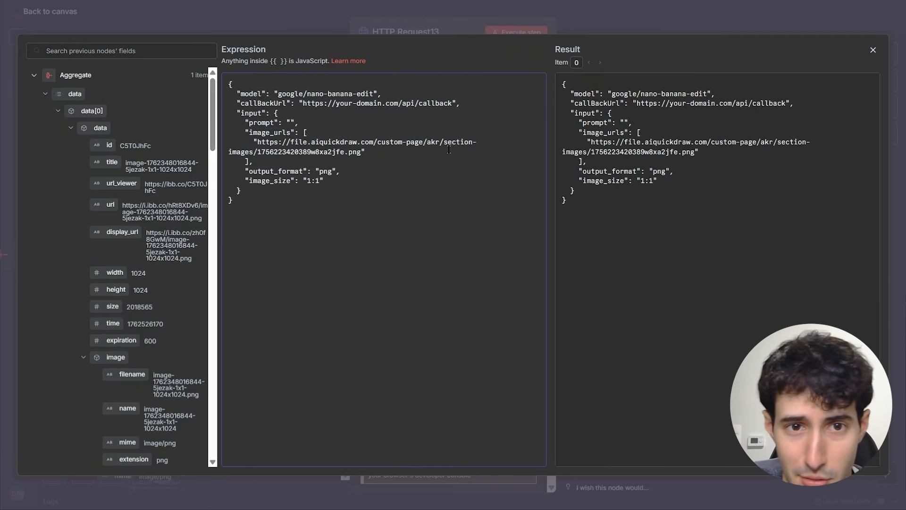
pyautogui.click(33, 75)
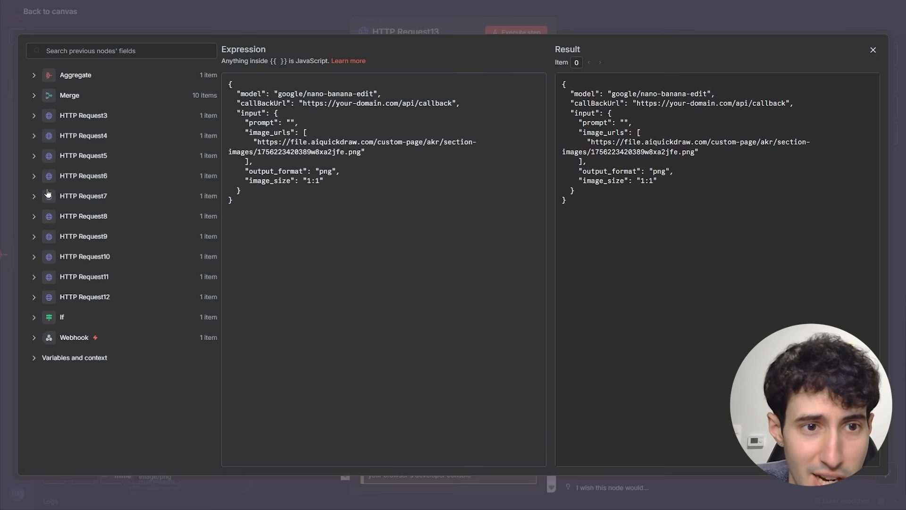
pyautogui.click(33, 337)
pyautogui.scroll(-10, 130, 300)
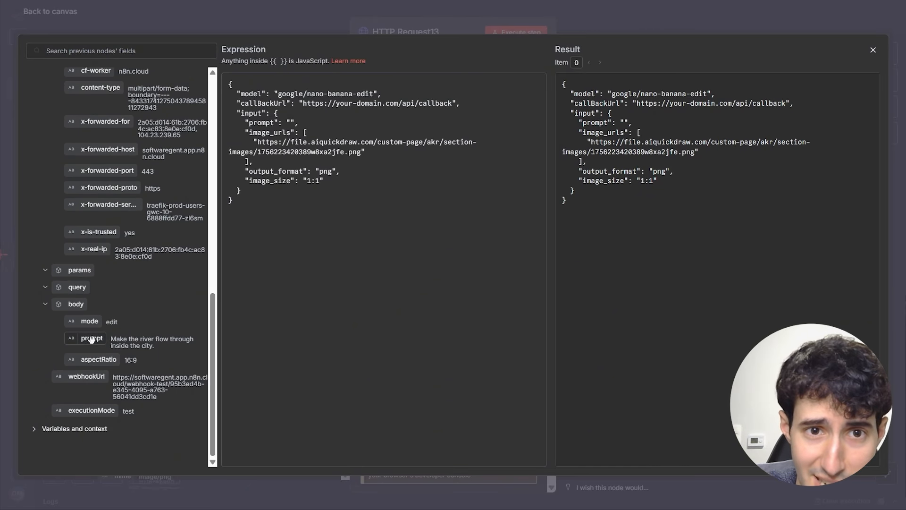
pyautogui.moveTo(91, 339); pyautogui.dragTo(291, 124)
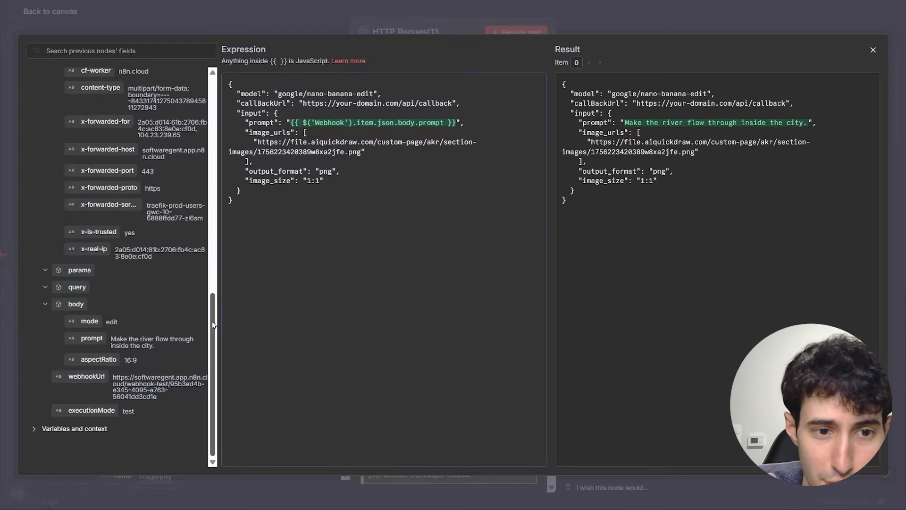
# - Examine the Aggregate node's image URL fields in the expression editor's input data and return to the canvas
pyautogui.moveTo(211, 325); pyautogui.dragTo(210, 190)
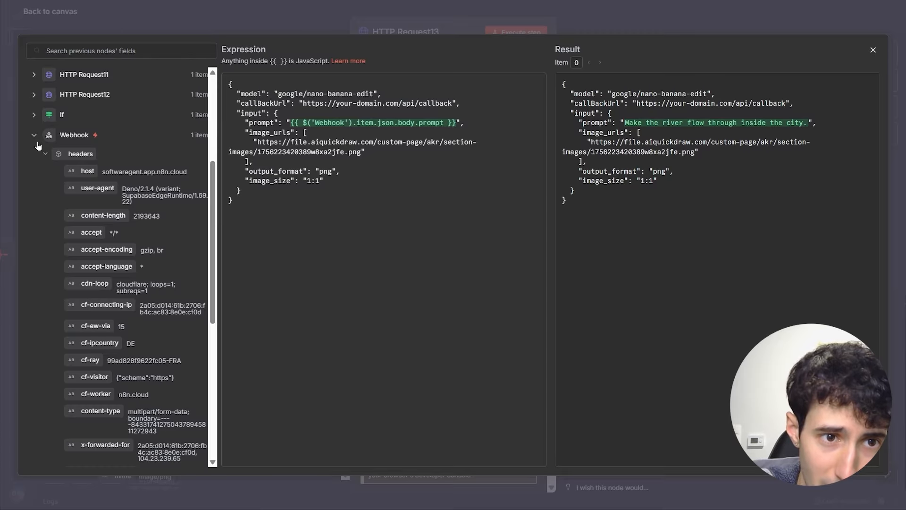
pyautogui.click(34, 136)
pyautogui.click(37, 77)
pyautogui.scroll(-3, 116, 231)
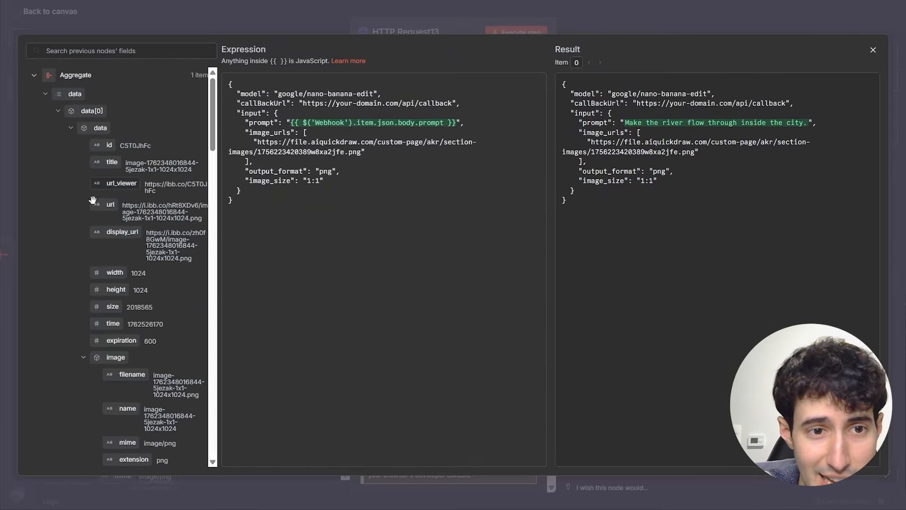
pyautogui.scroll(2, 156, 236)
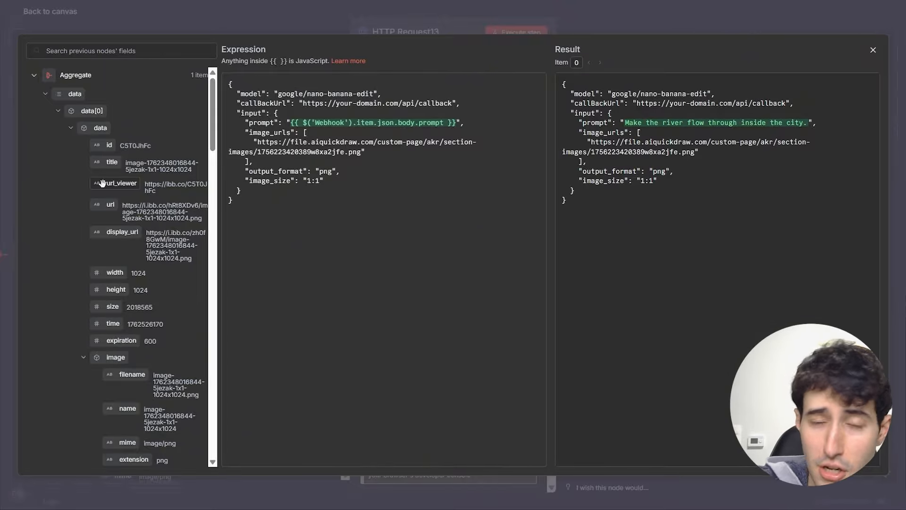
pyautogui.click(689, 17)
pyautogui.click(689, 17)
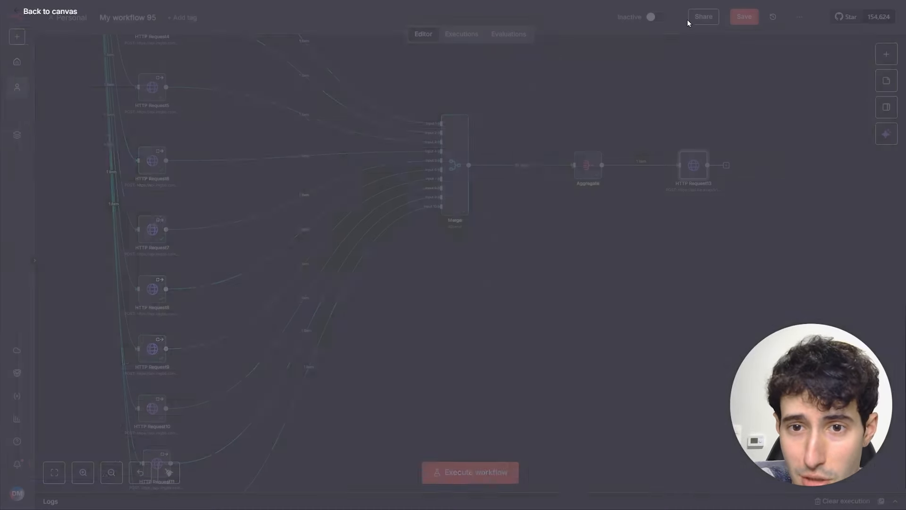
# - Make room before HTTP Request13 and insert an OpenAI Message a model node between it and the Aggregate node
pyautogui.moveTo(698, 168); pyautogui.dragTo(821, 165)
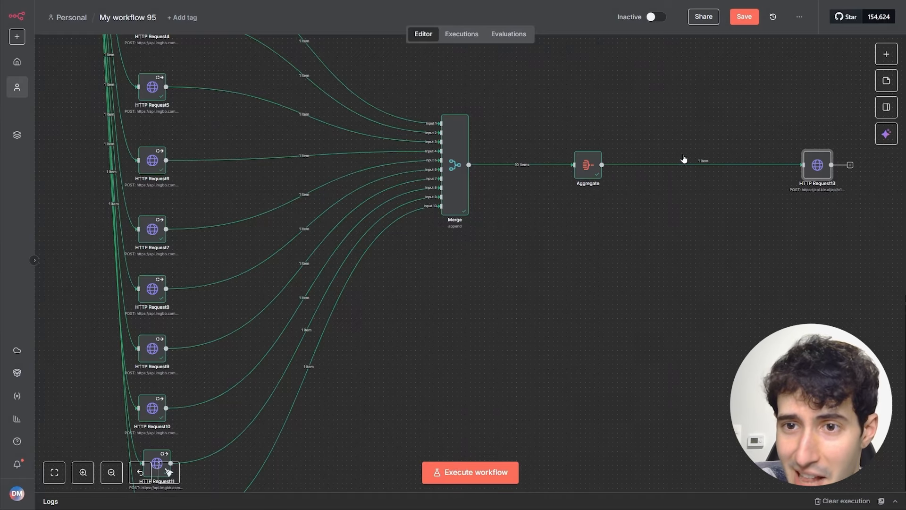
pyautogui.click(698, 166)
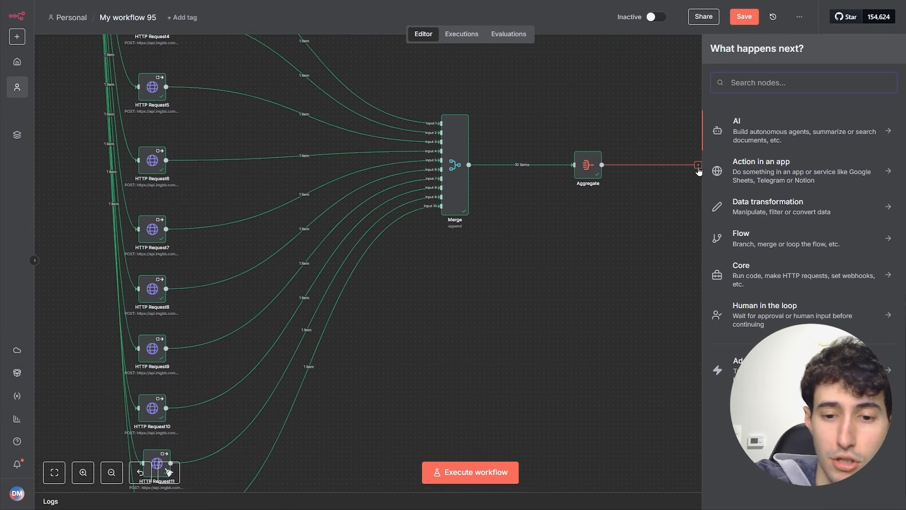
pyautogui.write('op')
pyautogui.click(735, 127)
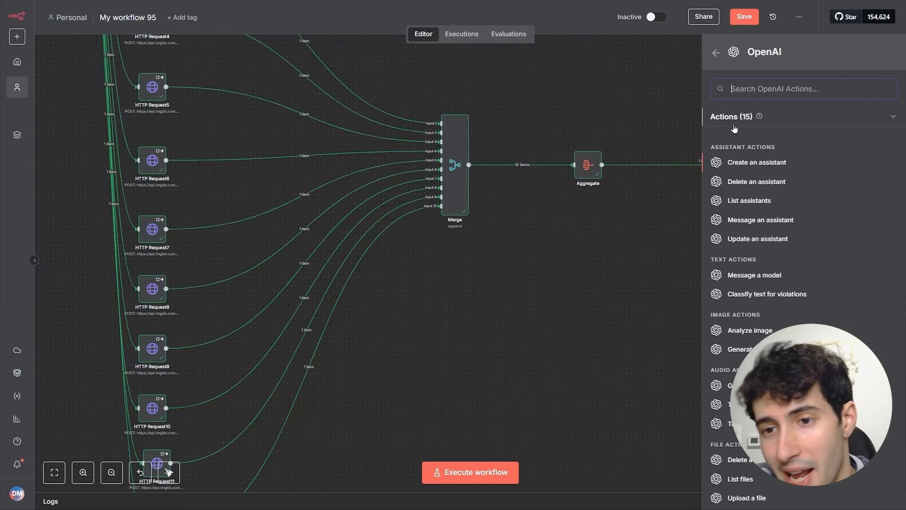
pyautogui.click(745, 277)
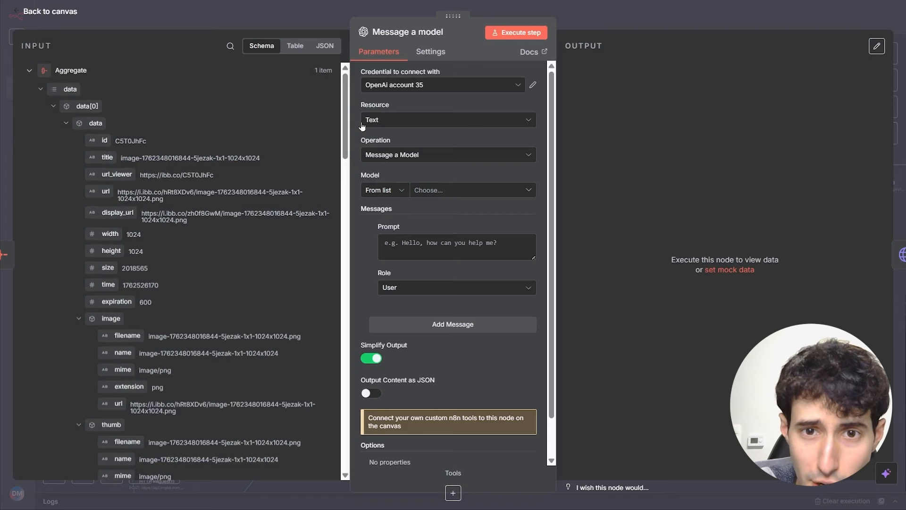
# - Set the Message a model node's credential to OpenAi account 35 and its model to GPT-4
pyautogui.click(379, 93)
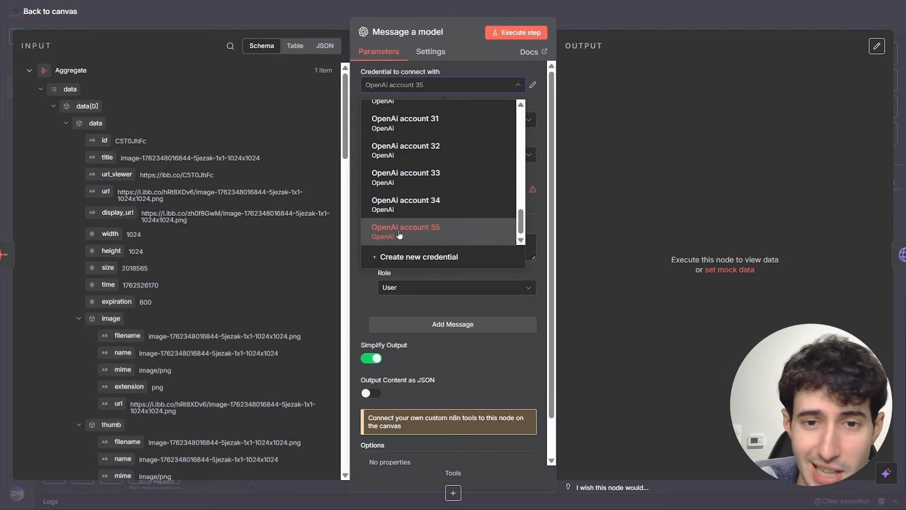
pyautogui.click(430, 233)
pyautogui.click(424, 193)
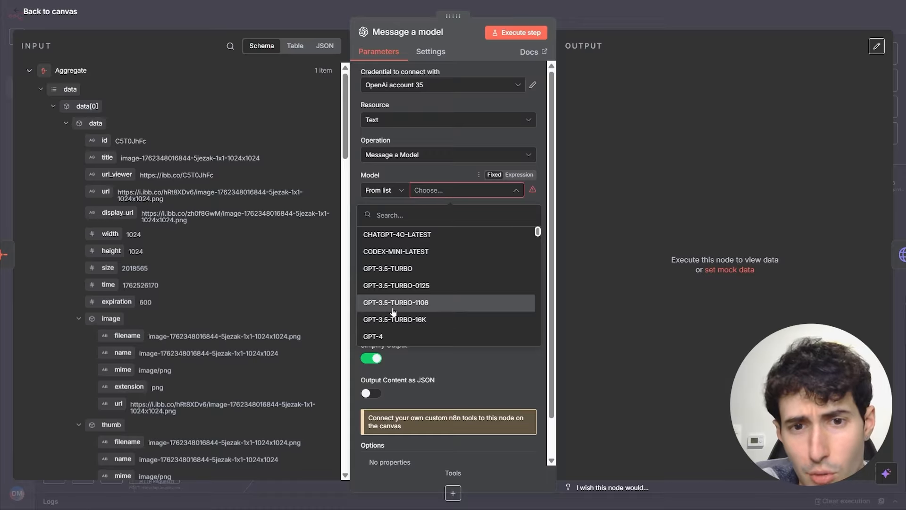
pyautogui.scroll(-2, 405, 311)
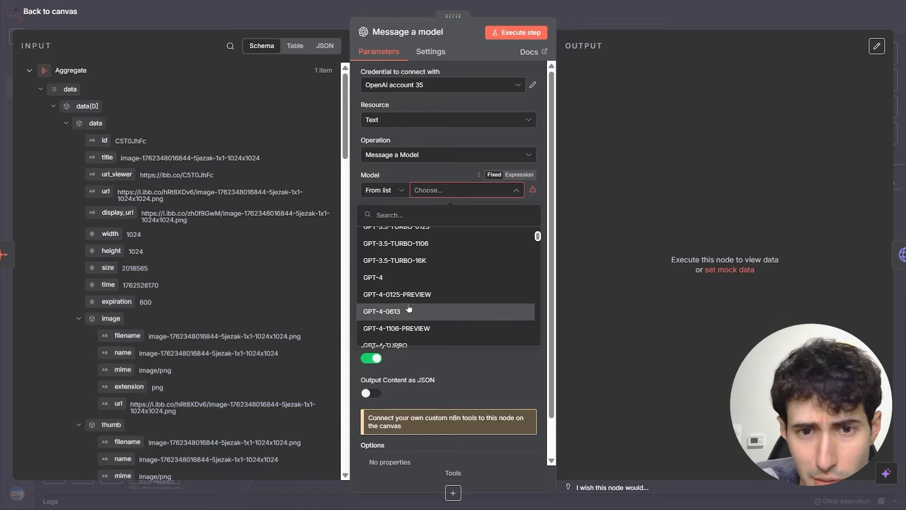
pyautogui.click(387, 279)
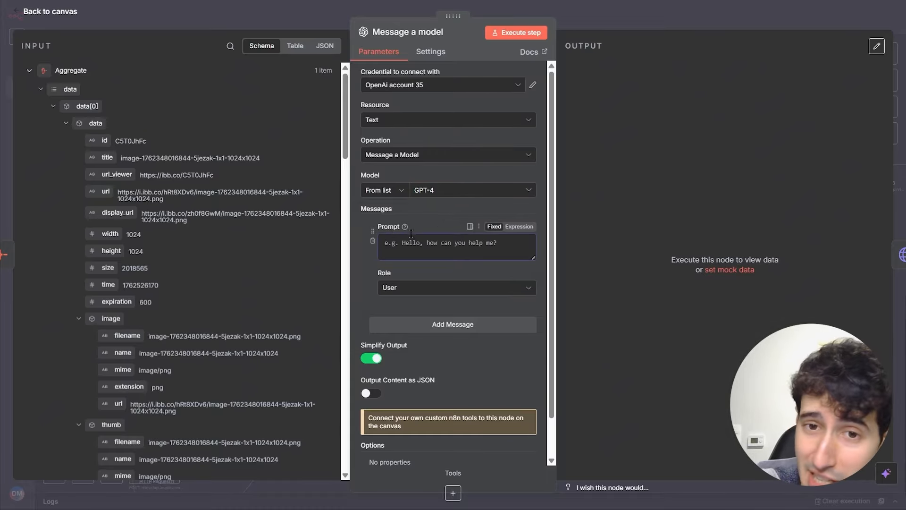
# - Fill the prompt expression with the prepared instructions for formatting links as valid JSON for image_urls, inserting {{ $json.data }} after "Take these links:"
pyautogui.click(504, 242)
pyautogui.click(518, 229)
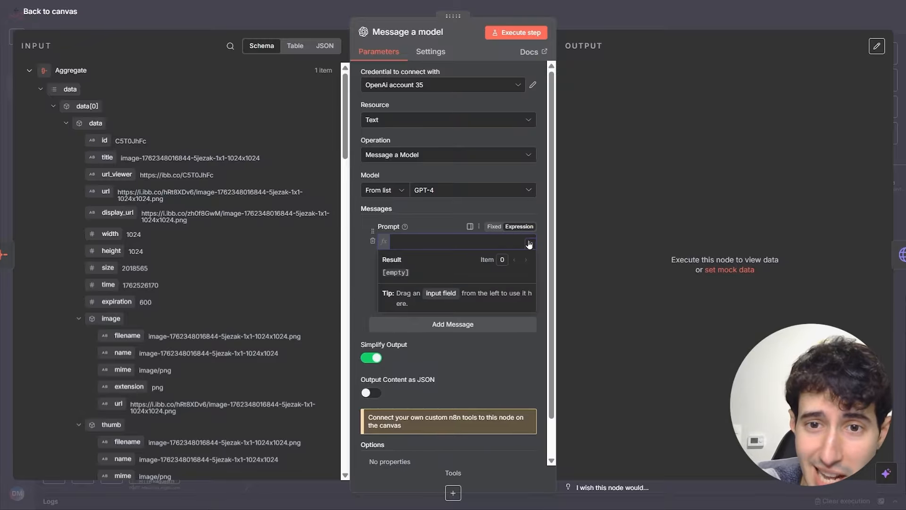
pyautogui.click(530, 244)
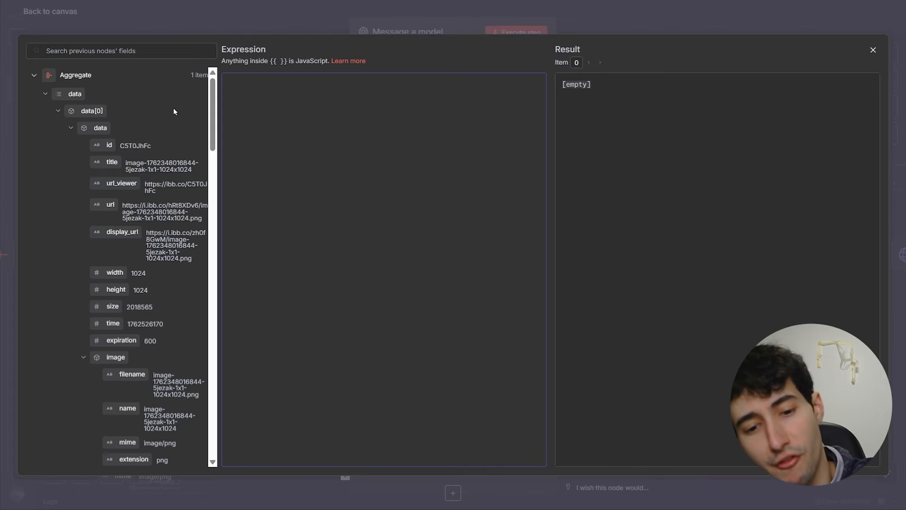
pyautogui.hotkey('ctrl', 'v')
pyautogui.click(339, 89)
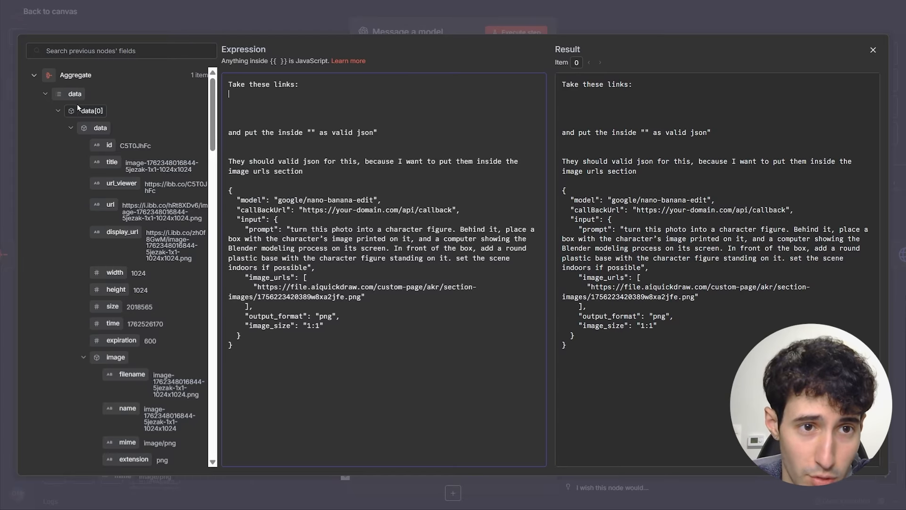
pyautogui.moveTo(64, 95); pyautogui.dragTo(333, 85)
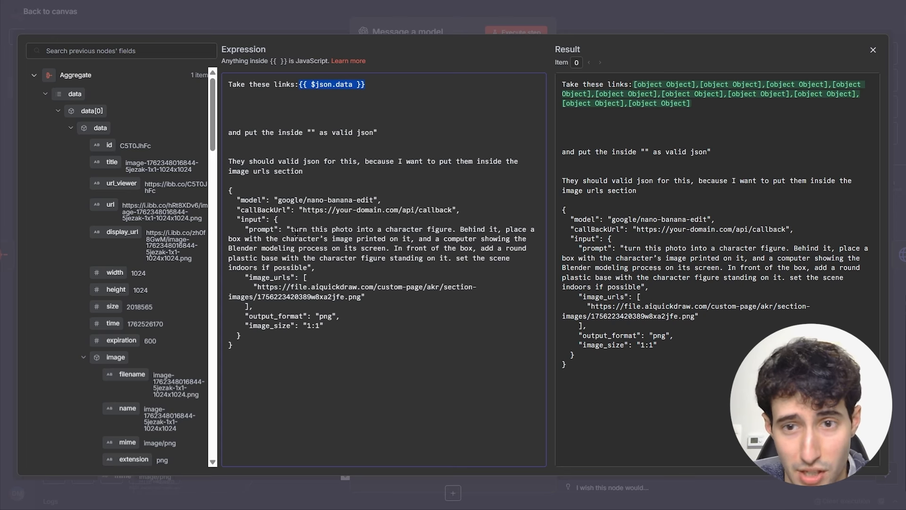
pyautogui.click(873, 50)
# - Ask the AI Assistant to "stringify this {{ $json.data }}" and copy the suggested expression
pyautogui.click(885, 473)
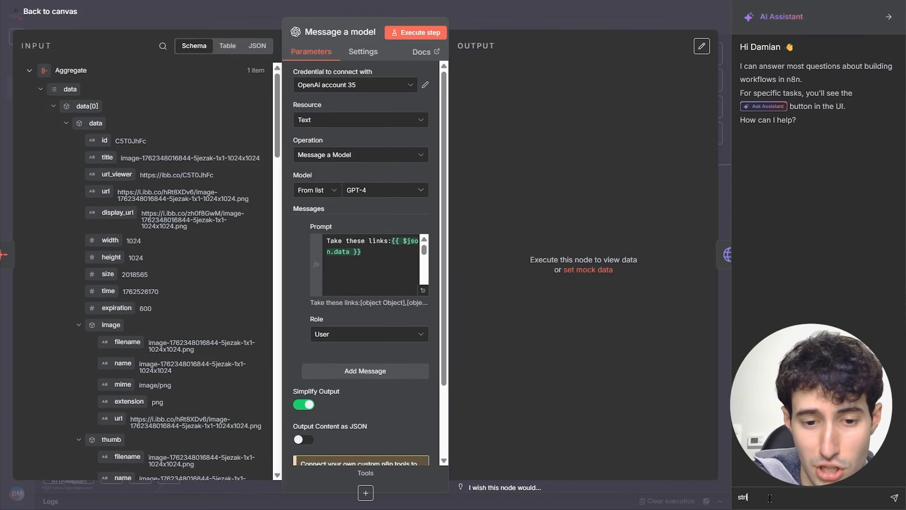
pyautogui.write('ify this')
pyautogui.hotkey('shift', 'Return')
pyautogui.write('{{ $json.data }}')
pyautogui.press('Return')
pyautogui.write('string')
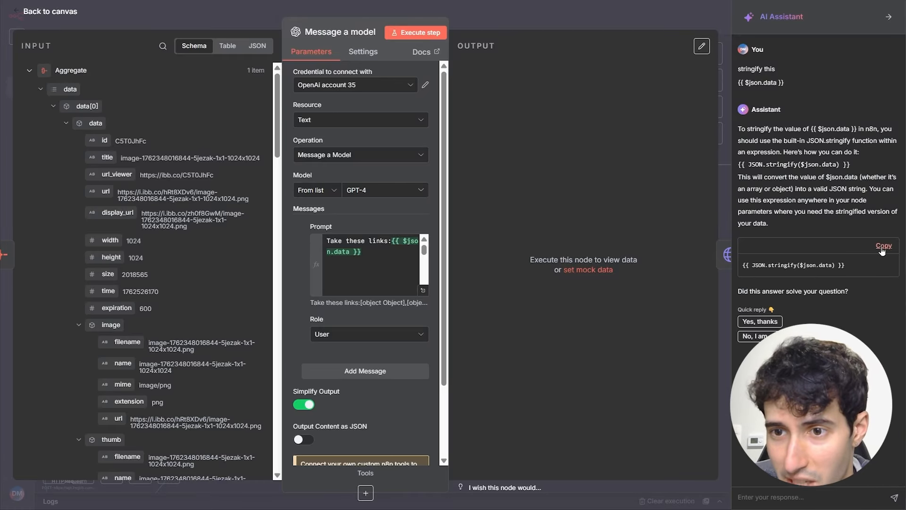
pyautogui.click(881, 245)
pyautogui.click(888, 18)
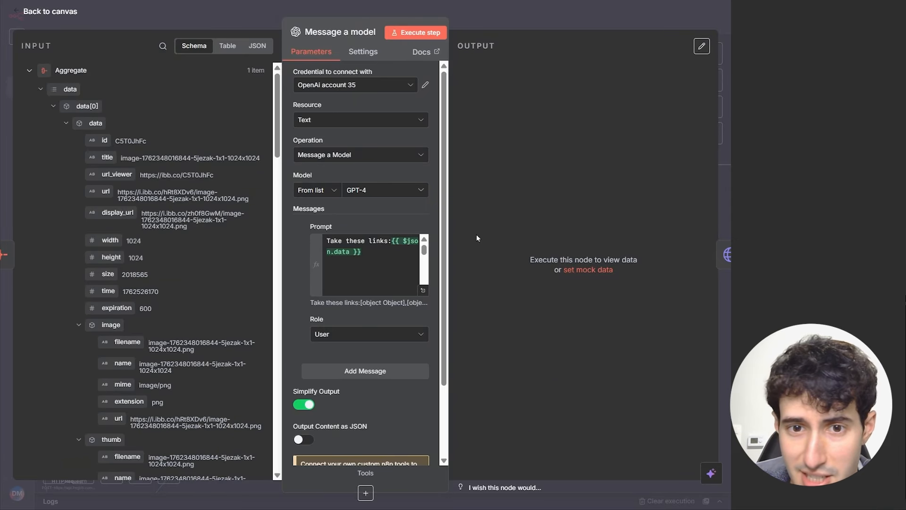
# - Replace {{ $json.data }} in the prompt with {{ JSON.stringify($json.data) }} and check the resolved result
pyautogui.click(542, 290)
pyautogui.moveTo(379, 92); pyautogui.dragTo(301, 85)
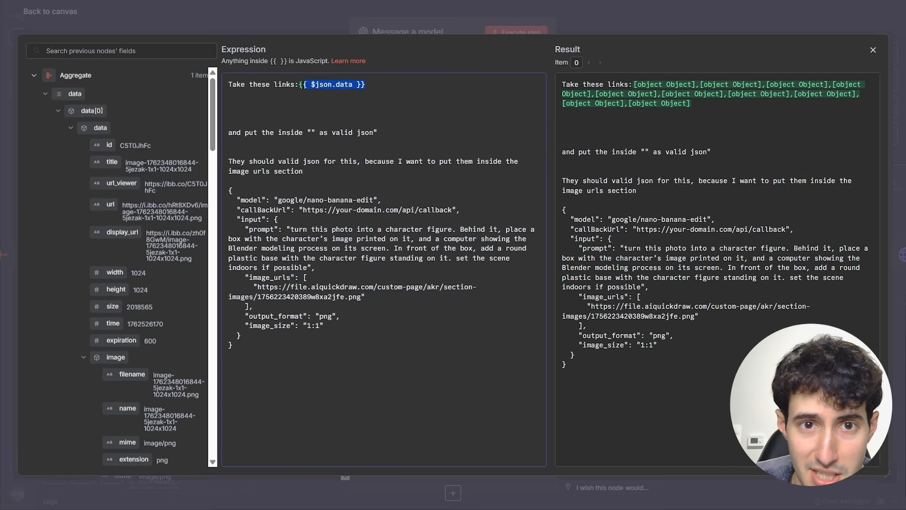
pyautogui.press('BackSpace')
pyautogui.hotkey('ctrl', 'v')
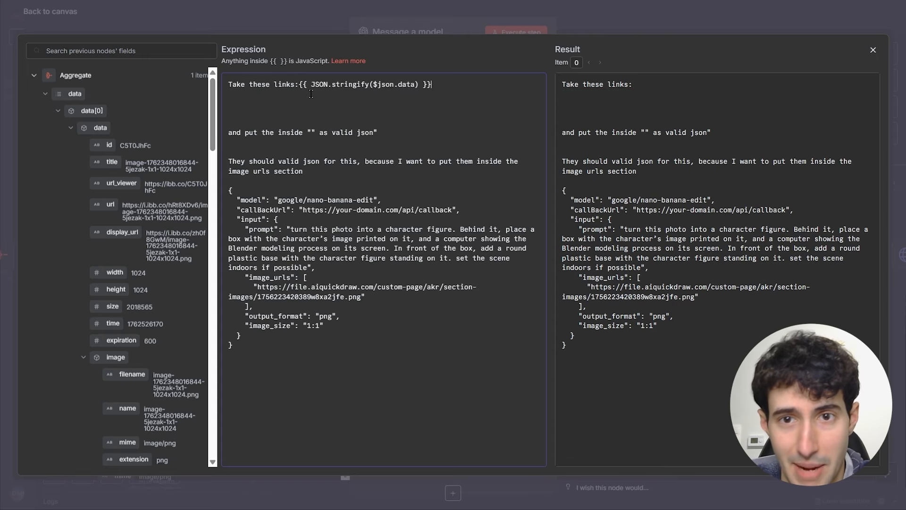
pyautogui.scroll(-5, 623, 236)
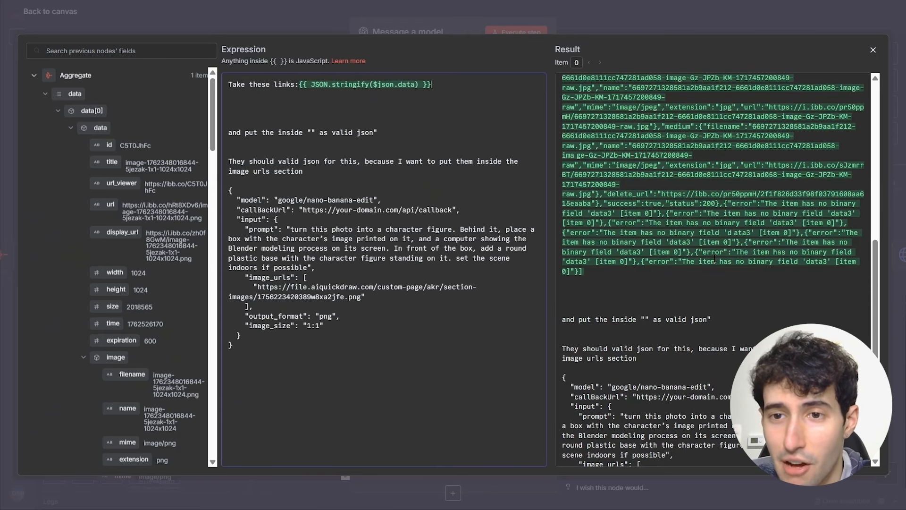
pyautogui.scroll(5, 657, 227)
pyautogui.scroll(2, 672, 161)
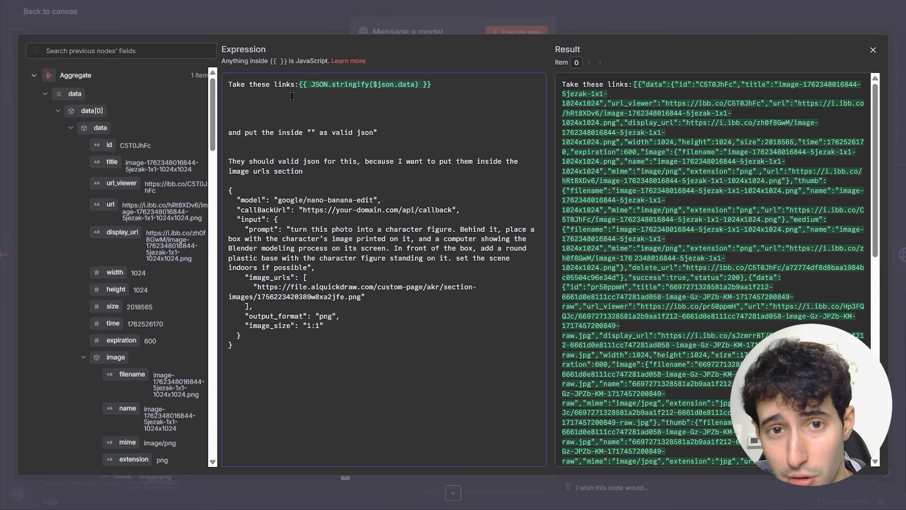
pyautogui.moveTo(299, 84); pyautogui.dragTo(442, 84)
pyautogui.click(451, 85)
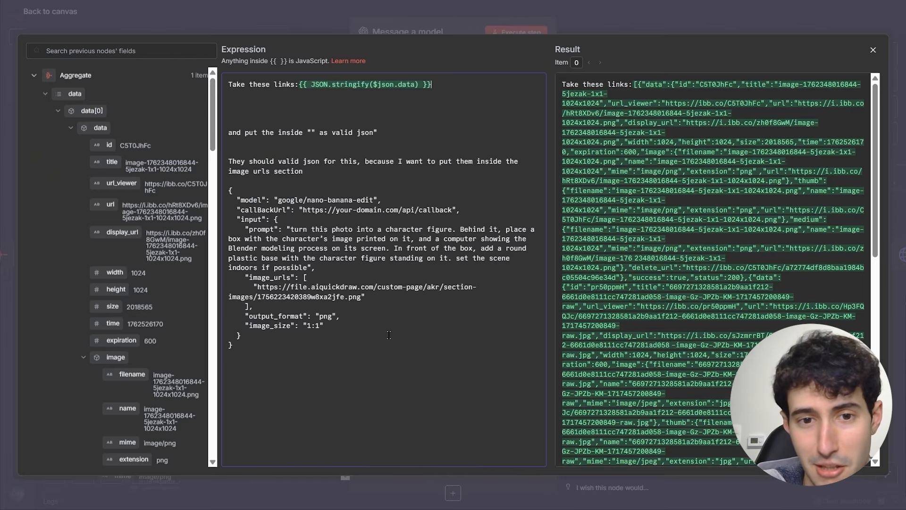
pyautogui.click(873, 50)
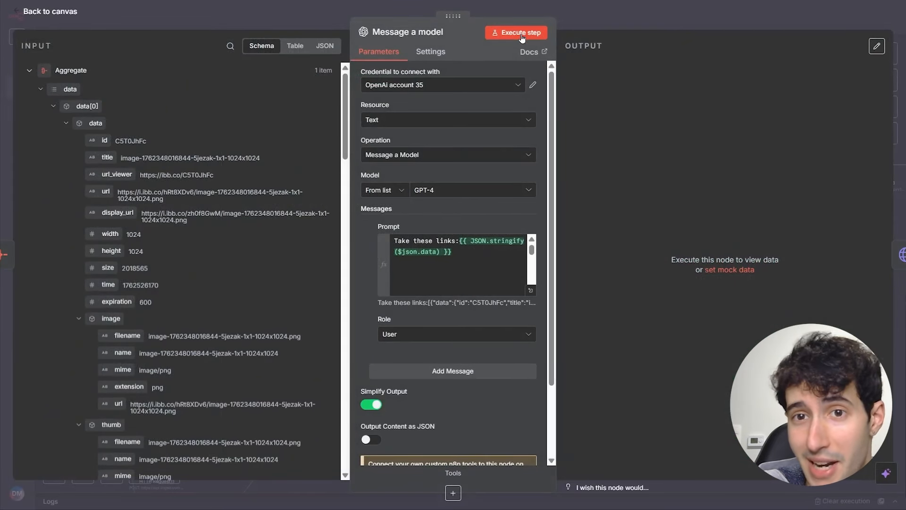
# - Execute the Message a model node, review its link output and full prompt, and return to the canvas
pyautogui.click(521, 33)
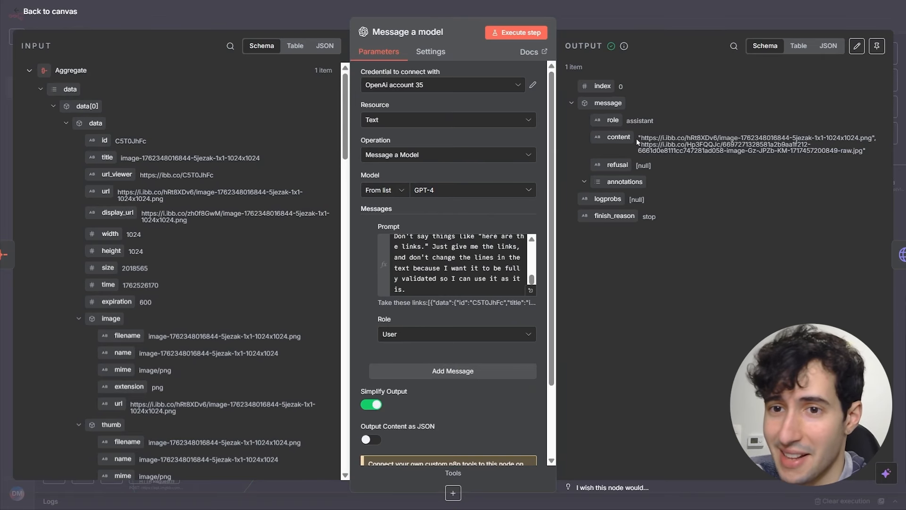
pyautogui.click(530, 292)
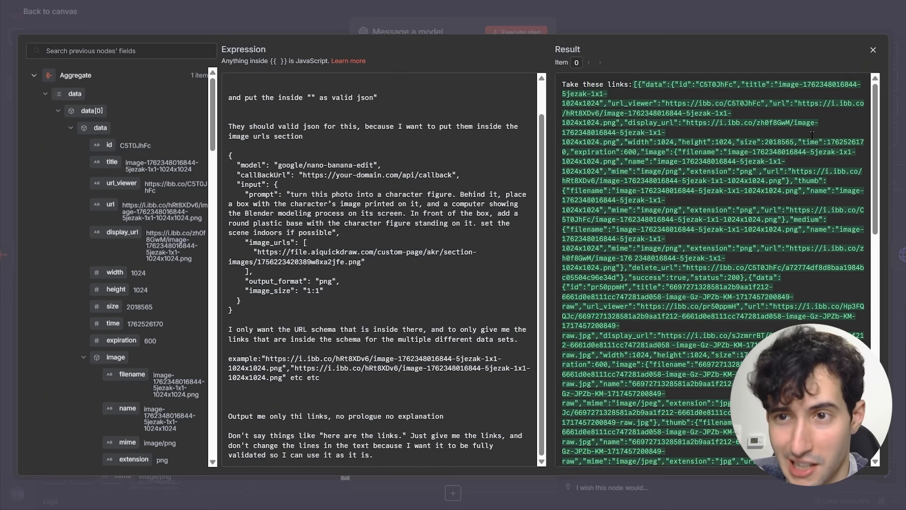
pyautogui.click(872, 51)
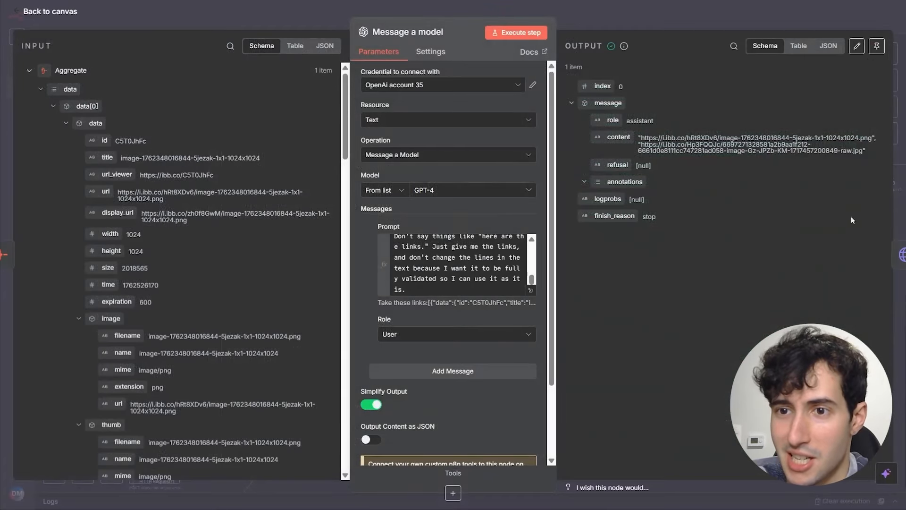
pyautogui.click(713, 12)
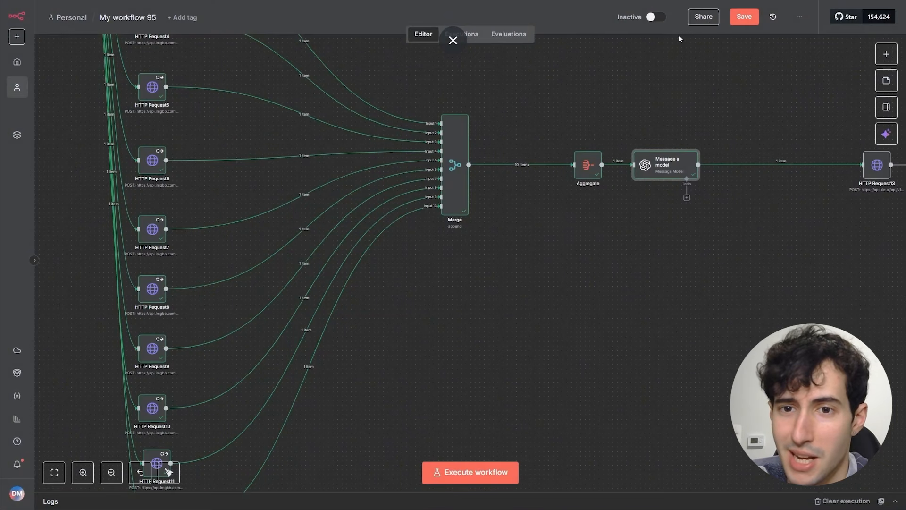
# - Replace the sample image URL in HTTP Request13's JSON body with the model's message content, {{ $json.message.content }}
pyautogui.click(876, 176)
pyautogui.doubleClick(876, 175)
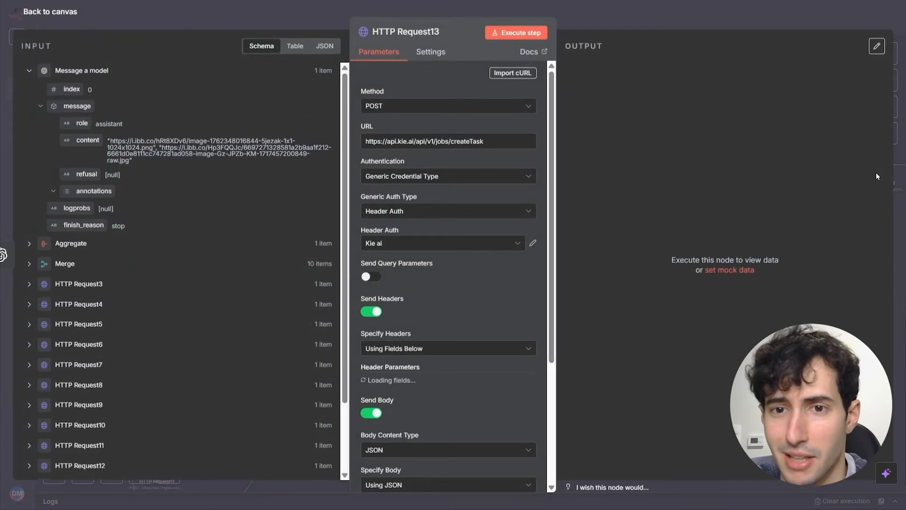
pyautogui.scroll(-5, 468, 383)
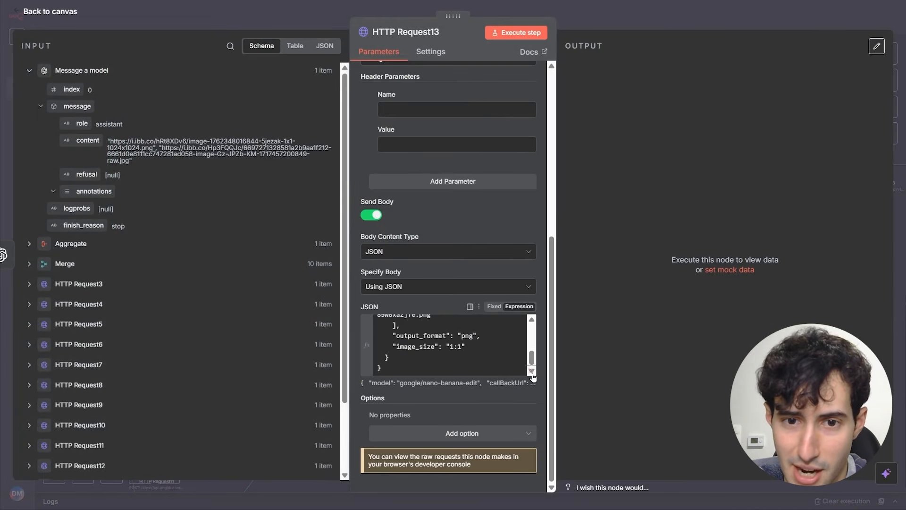
pyautogui.click(531, 370)
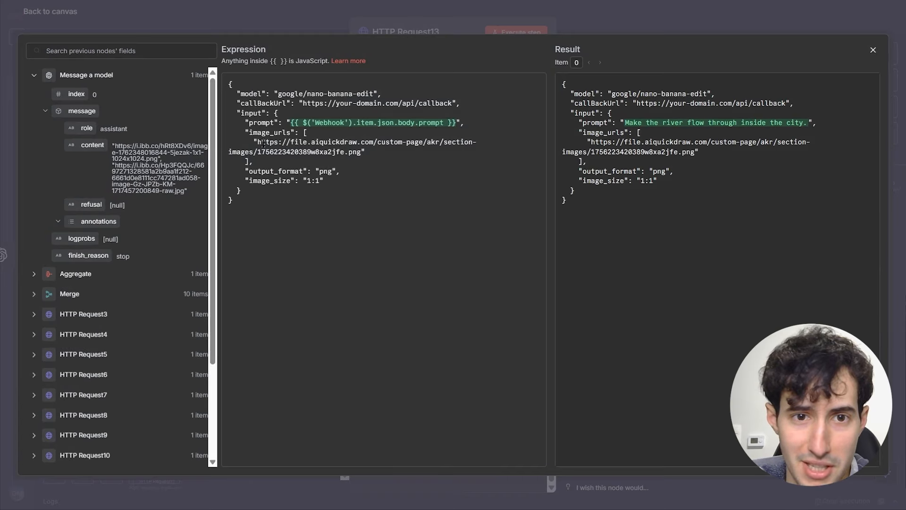
pyautogui.moveTo(257, 143); pyautogui.dragTo(356, 155)
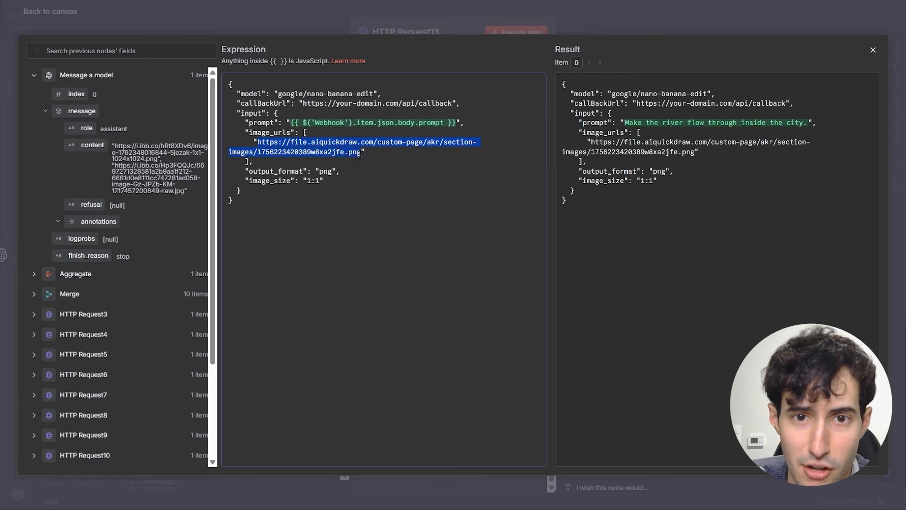
pyautogui.press('BackSpace')
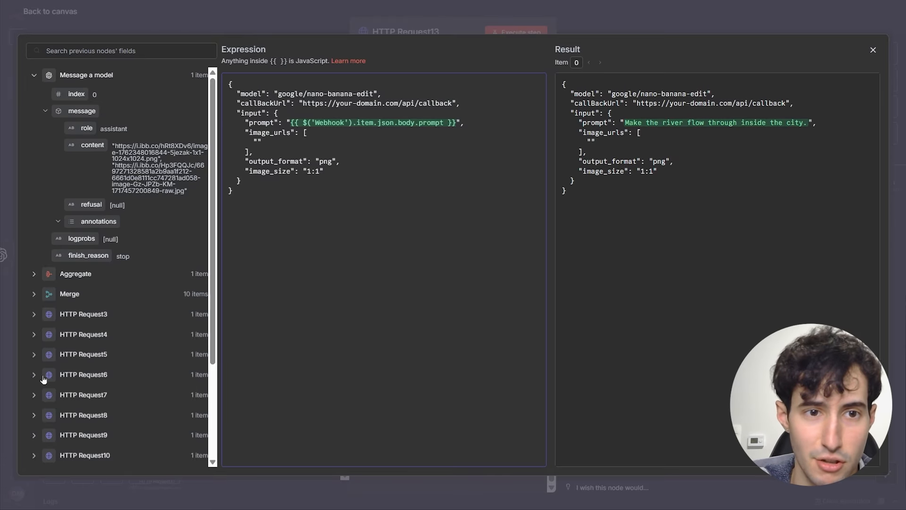
pyautogui.moveTo(91, 143); pyautogui.dragTo(257, 144)
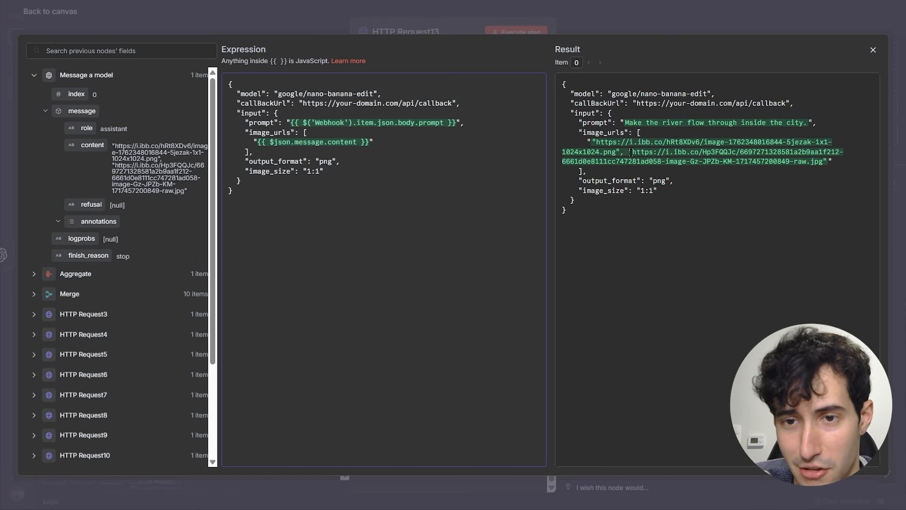
# - Replace the fixed 1:1 image_size in HTTP Request13's JSON body with {{ $('Webhook').item.json.body.aspectRatio }} and close the expression editor
pyautogui.moveTo(320, 171); pyautogui.dragTo(313, 173)
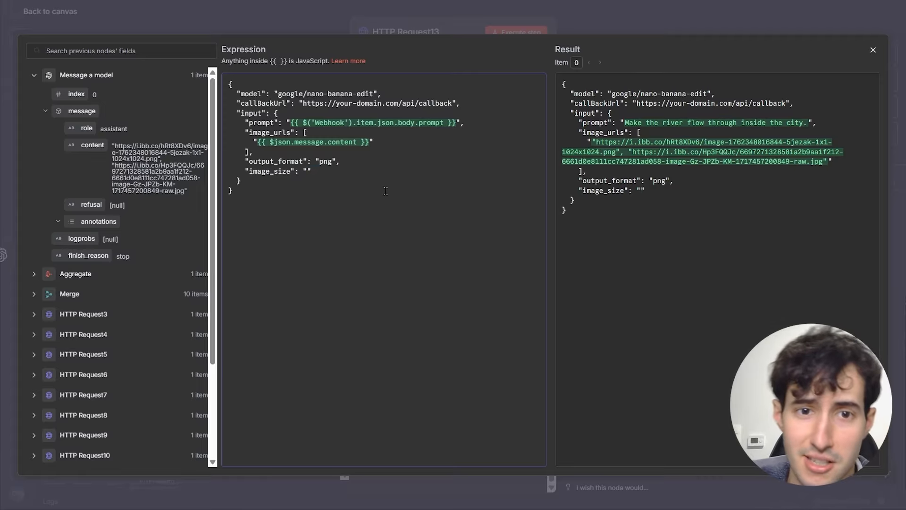
pyautogui.scroll(-3, 86, 348)
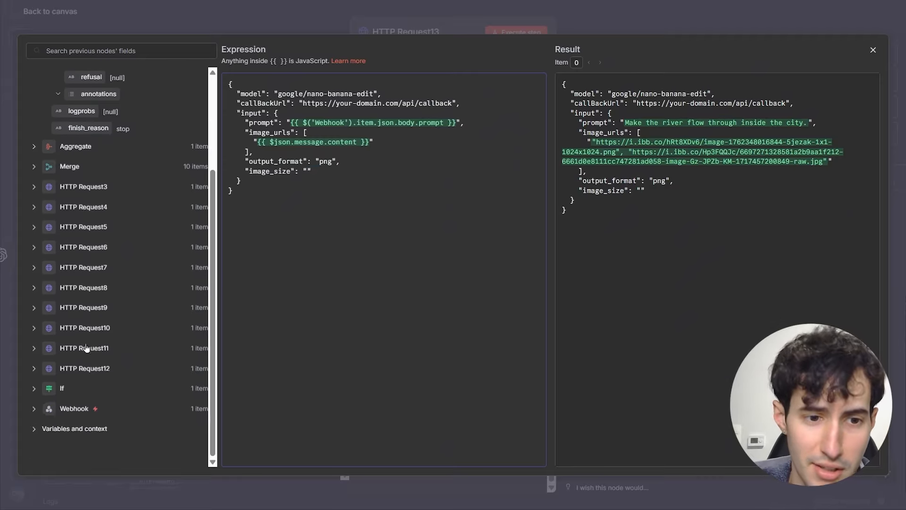
pyautogui.click(45, 406)
pyautogui.scroll(-8, 119, 377)
pyautogui.moveTo(98, 360); pyautogui.dragTo(307, 177)
pyautogui.click(873, 49)
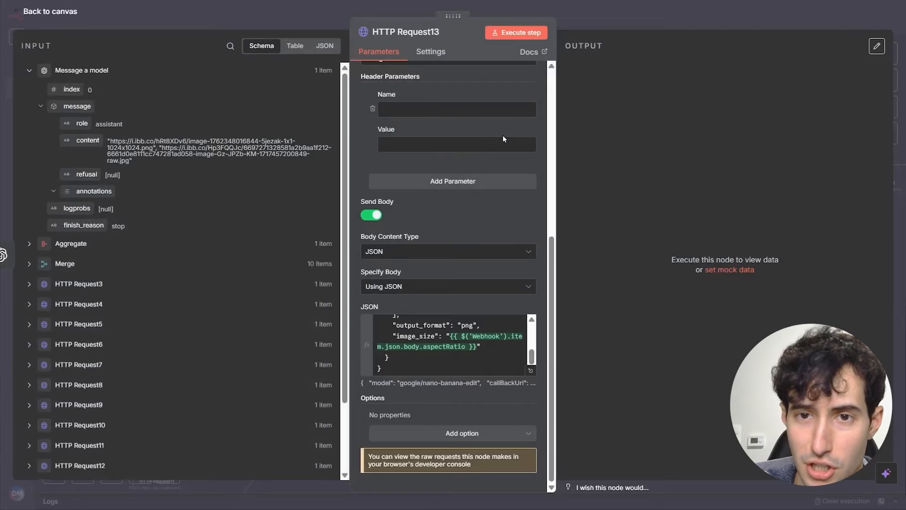
# - Execute the HTTP Request13 node to create the image-editing task and return to the canvas
pyautogui.scroll(3, 503, 135)
pyautogui.click(509, 37)
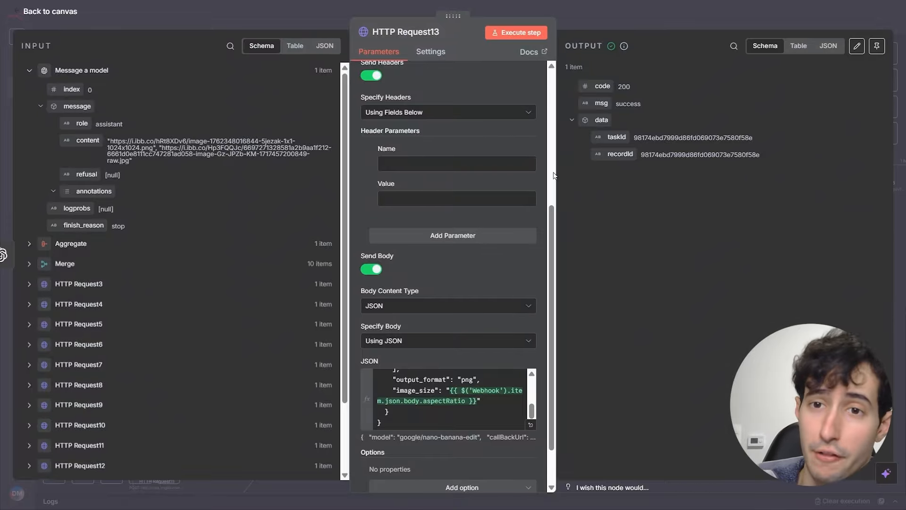
pyautogui.press('Escape')
# - Add a Wait node after HTTP Request13 and set its wait amount to 1 second
pyautogui.moveTo(797, 238); pyautogui.dragTo(348, 236)
pyautogui.click(471, 164)
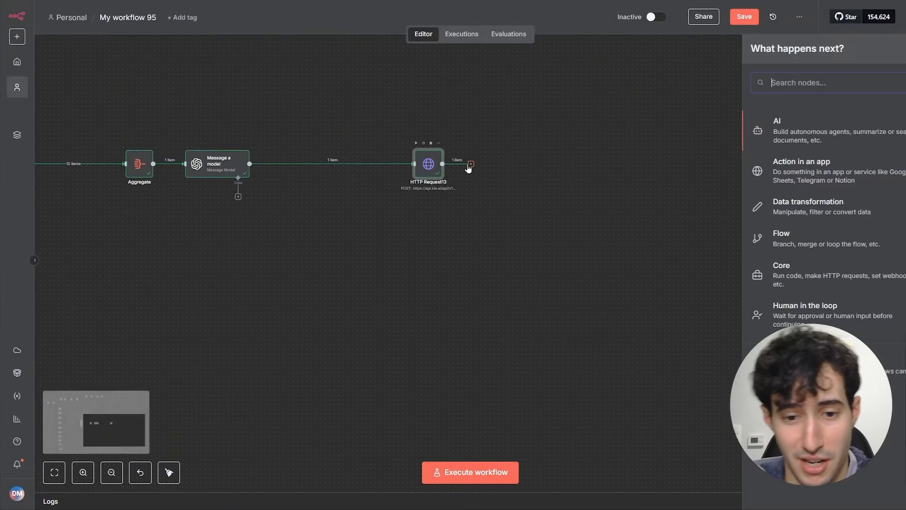
pyautogui.write('wait')
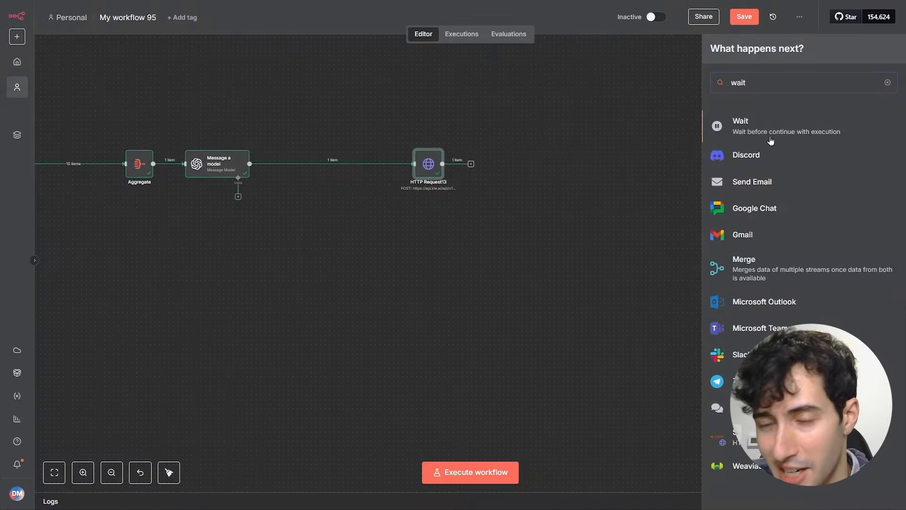
pyautogui.click(769, 138)
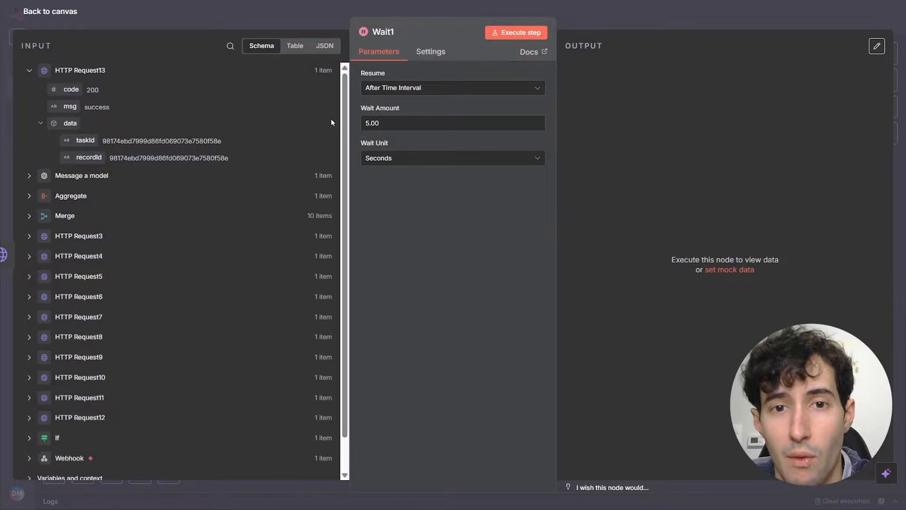
pyautogui.click(387, 124)
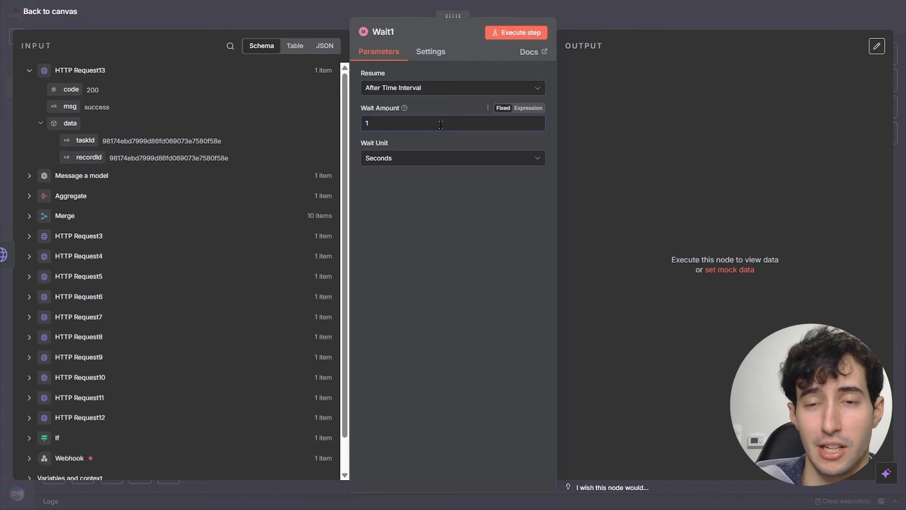
pyautogui.click(698, 18)
# - Space HTTP Request13 and Wait1 further apart and add an HTTP Request node after Wait1
pyautogui.moveTo(565, 182); pyautogui.dragTo(367, 204)
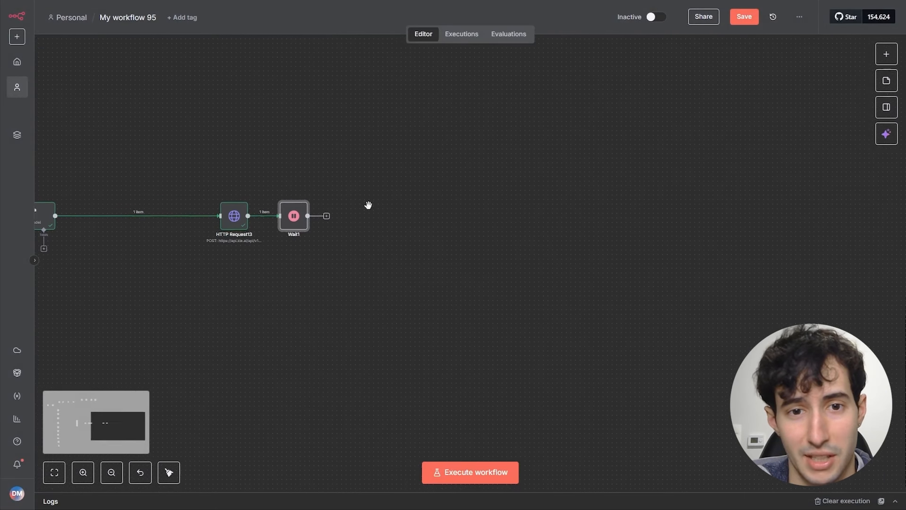
pyautogui.moveTo(286, 217); pyautogui.dragTo(314, 215)
pyautogui.moveTo(221, 220); pyautogui.dragTo(189, 221)
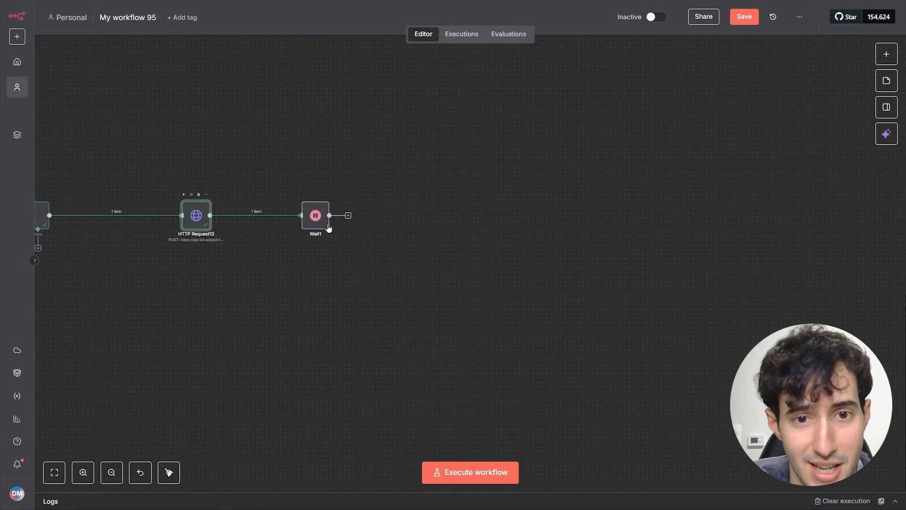
pyautogui.moveTo(313, 214); pyautogui.dragTo(303, 214)
pyautogui.click(339, 217)
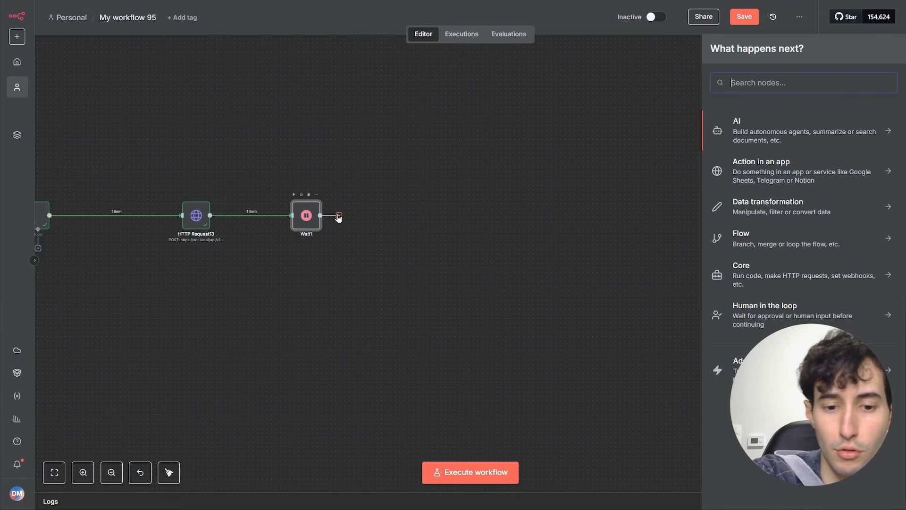
pyautogui.write('http')
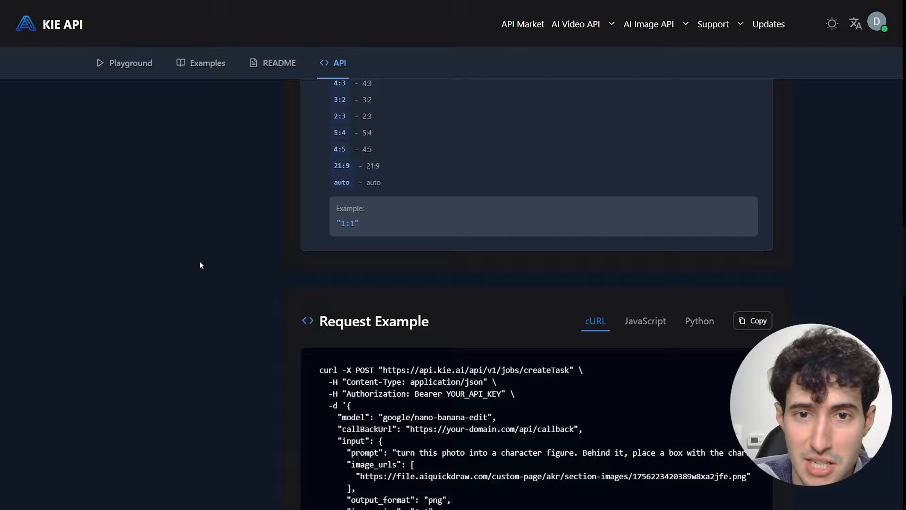
# - Open the Query Task endpoint in the Kie API documentation and copy its cURL request example
pyautogui.scroll(20, 200, 261)
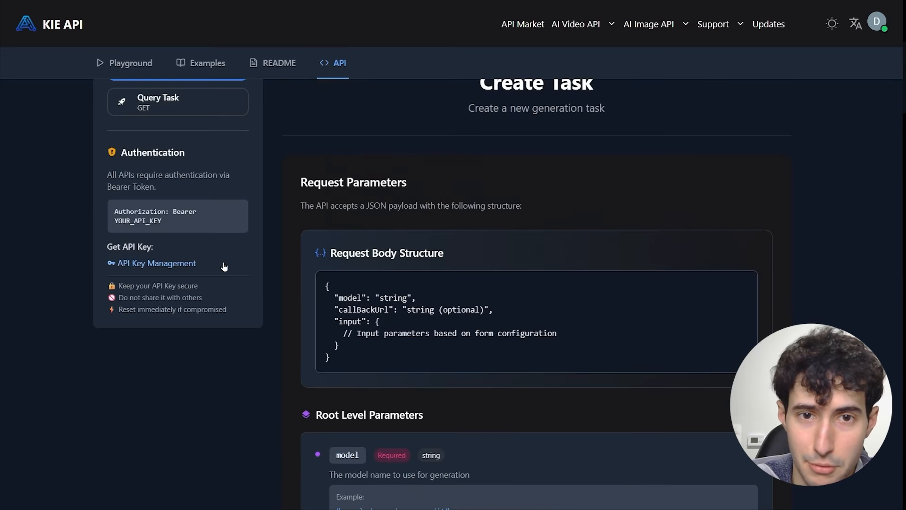
pyautogui.scroll(6, 224, 267)
pyautogui.scroll(-4, 99, 155)
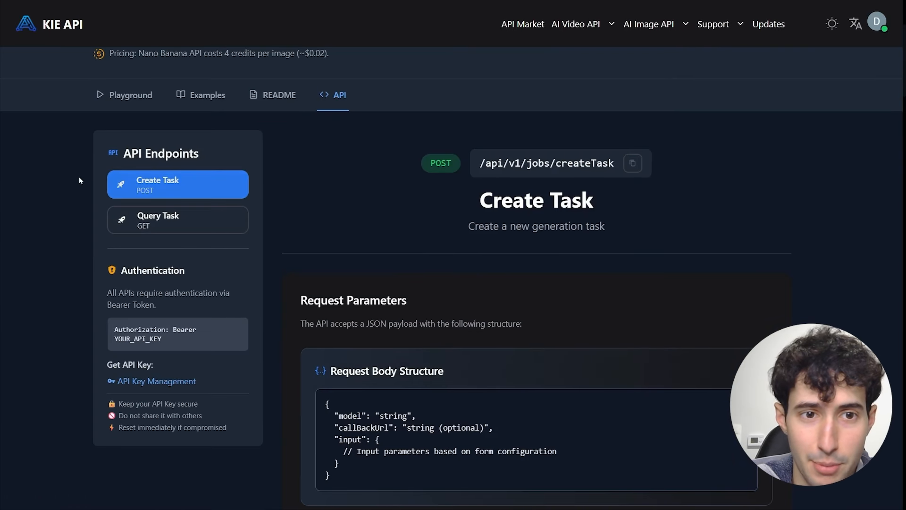
pyautogui.click(157, 221)
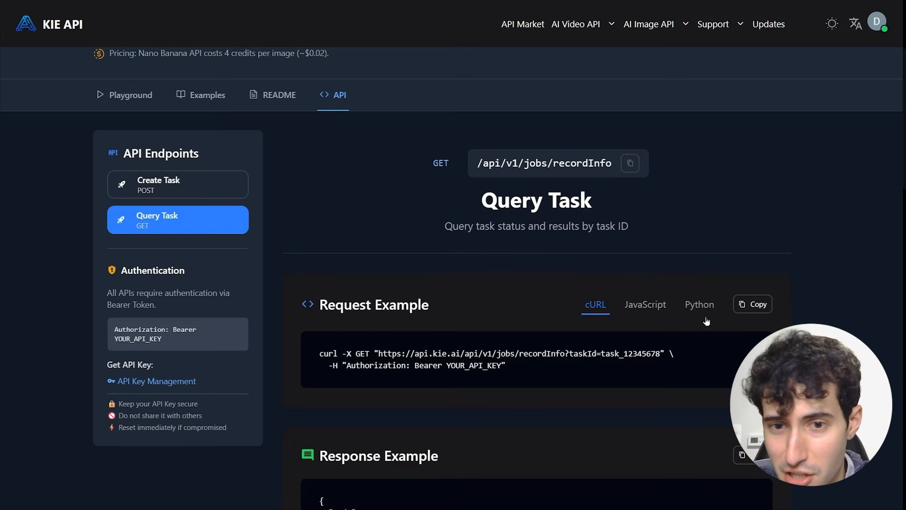
pyautogui.moveTo(325, 366); pyautogui.dragTo(578, 354)
pyautogui.click(684, 347)
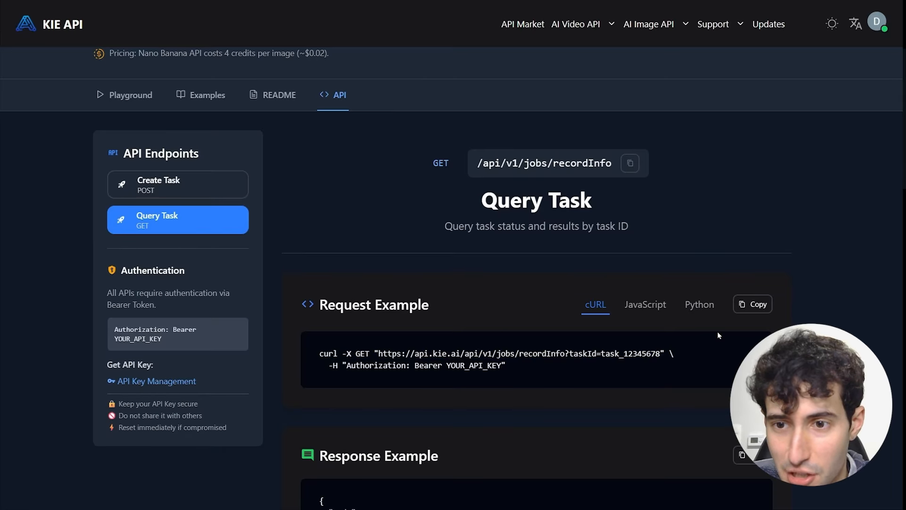
pyautogui.click(753, 304)
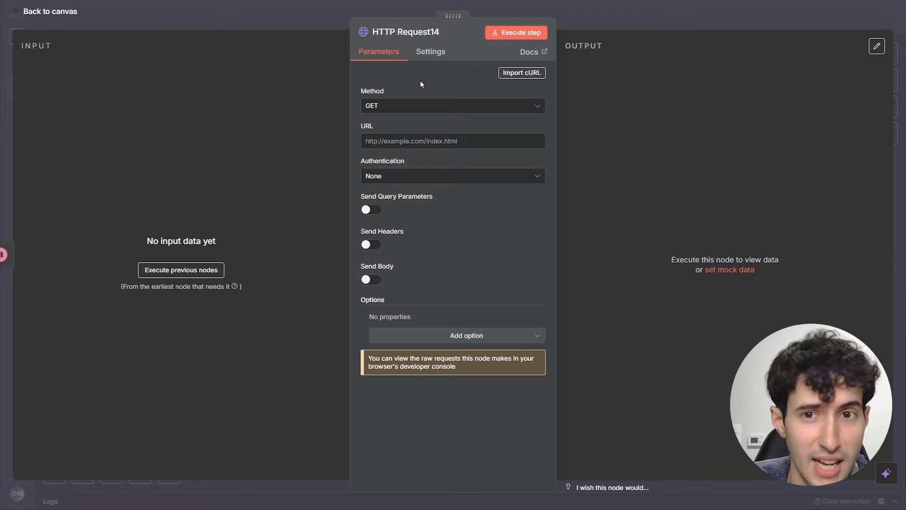
# - Import the copied Query Task cURL command into the HTTP Request14 node
pyautogui.click(516, 74)
pyautogui.hotkey('ctrl', 'v')
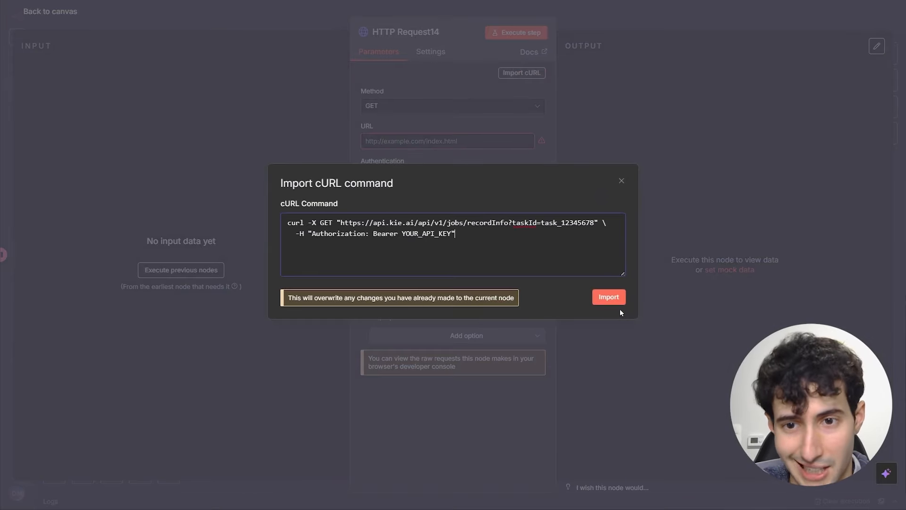
pyautogui.click(611, 298)
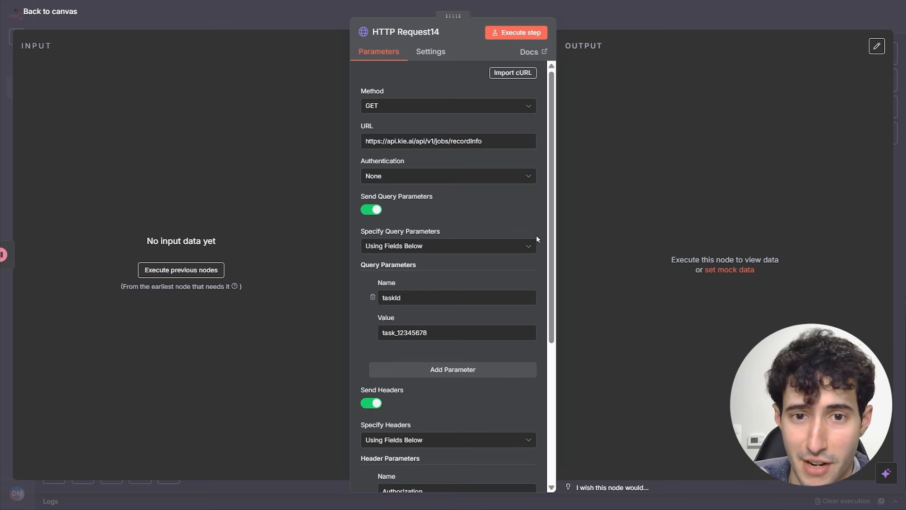
# - Set HTTP Request14's authentication to Generic Credential Type with Header Auth and the Kie ai credential
pyautogui.click(383, 180)
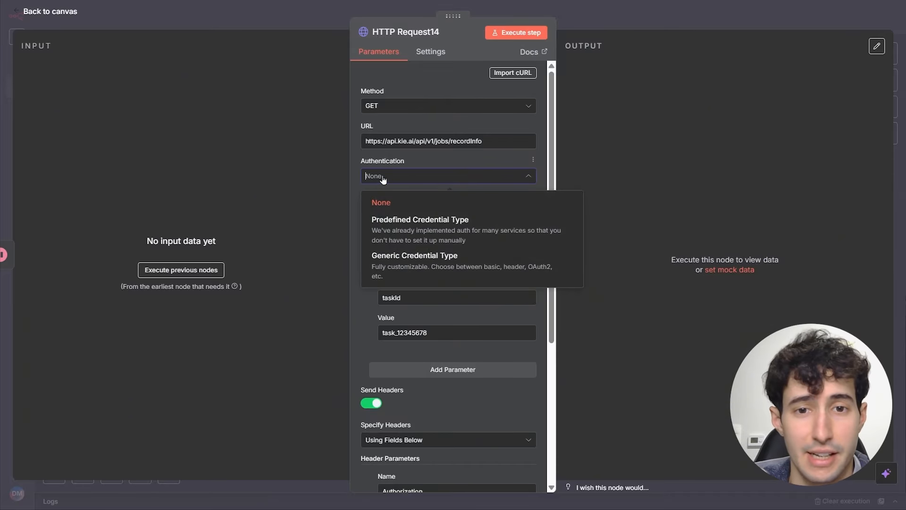
pyautogui.click(400, 263)
pyautogui.click(399, 213)
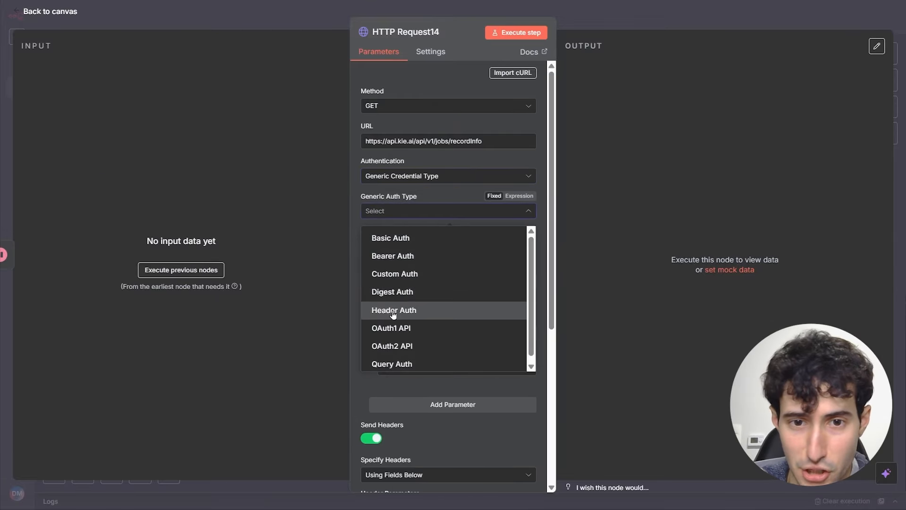
pyautogui.click(392, 313)
pyautogui.click(401, 242)
pyautogui.scroll(-5, 400, 333)
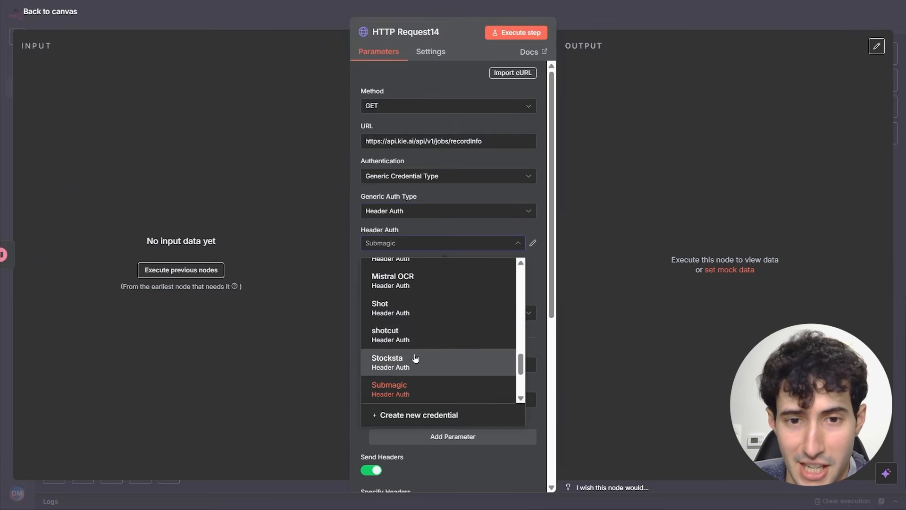
pyautogui.click(400, 357)
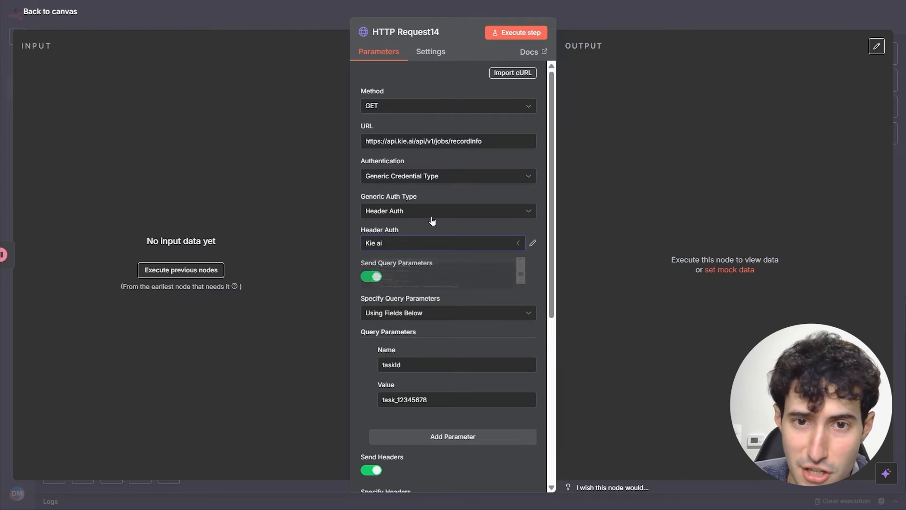
# - Execute the previous nodes and replace the taskId query parameter's sample value with Wait1's taskId, {{ $json.data.taskId }}
pyautogui.scroll(-3, 425, 307)
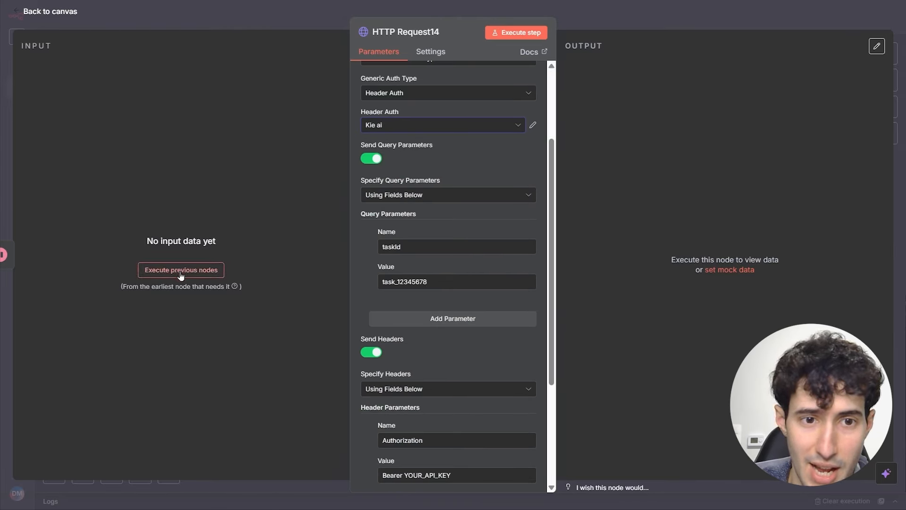
pyautogui.click(221, 270)
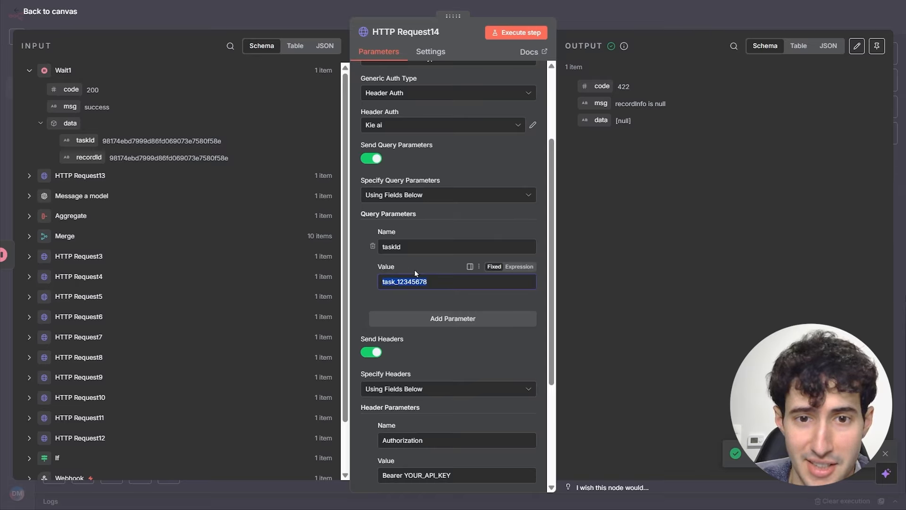
pyautogui.press('BackSpace')
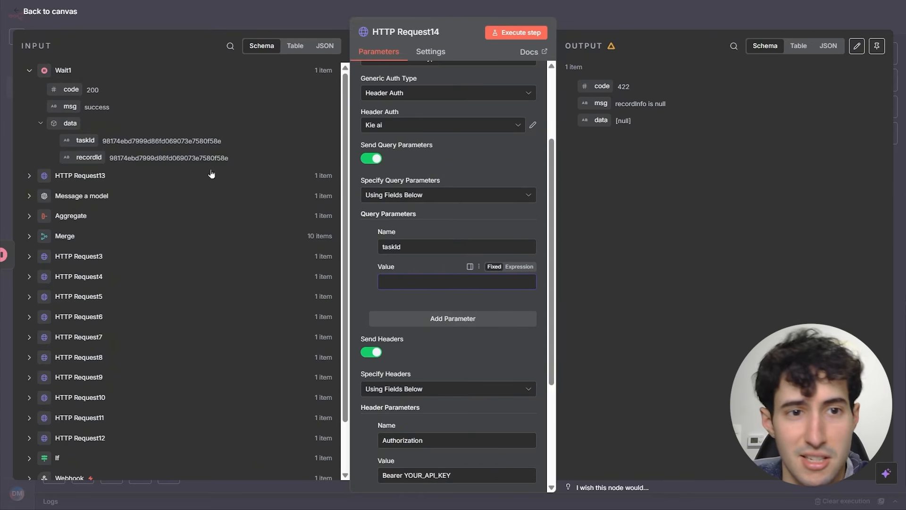
pyautogui.moveTo(93, 143); pyautogui.dragTo(426, 285)
# - Delete the Authorization header parameter from HTTP Request14
pyautogui.scroll(-1, 384, 389)
pyautogui.scroll(-1, 384, 390)
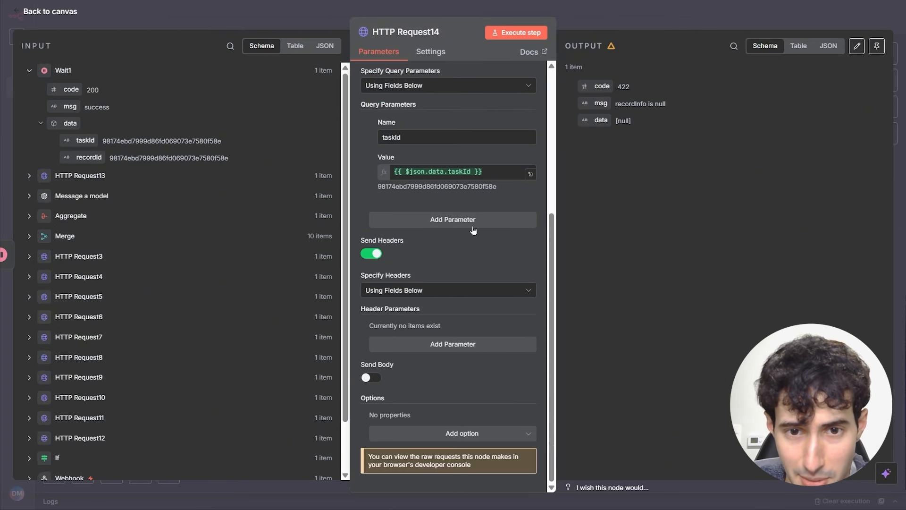
pyautogui.click(380, 355)
# - Execute HTTP Request14 to query the task, check its output and return to the canvas
pyautogui.scroll(5, 460, 307)
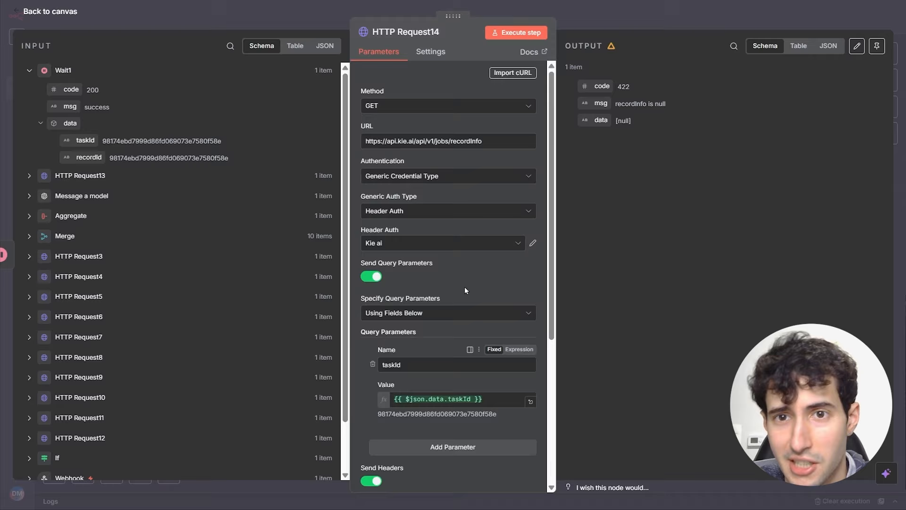
pyautogui.click(517, 39)
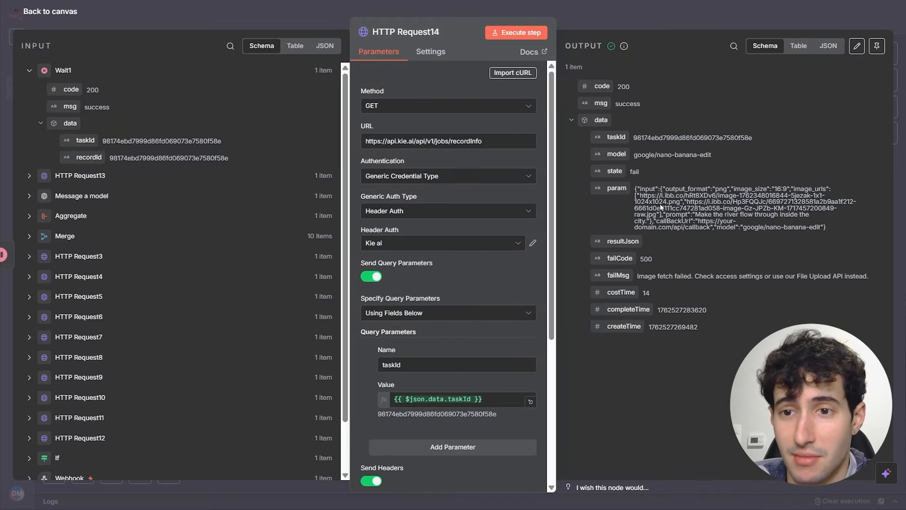
pyautogui.press('Escape')
# - Duplicate the upper branch's second If node after HTTP Request14, connect it, and loop its false output back to Wait1
pyautogui.scroll(-3, 469, 210)
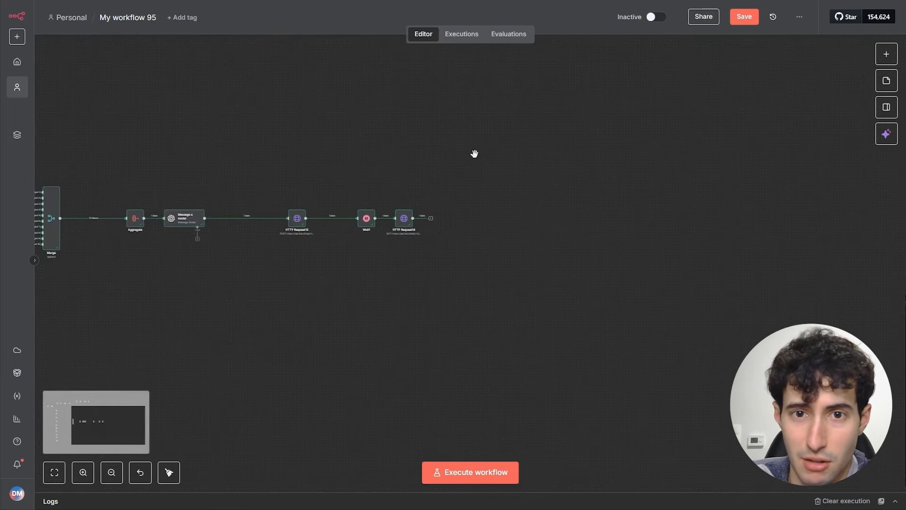
pyautogui.moveTo(473, 153); pyautogui.dragTo(475, 272)
pyautogui.hscroll(-6, 438, 216)
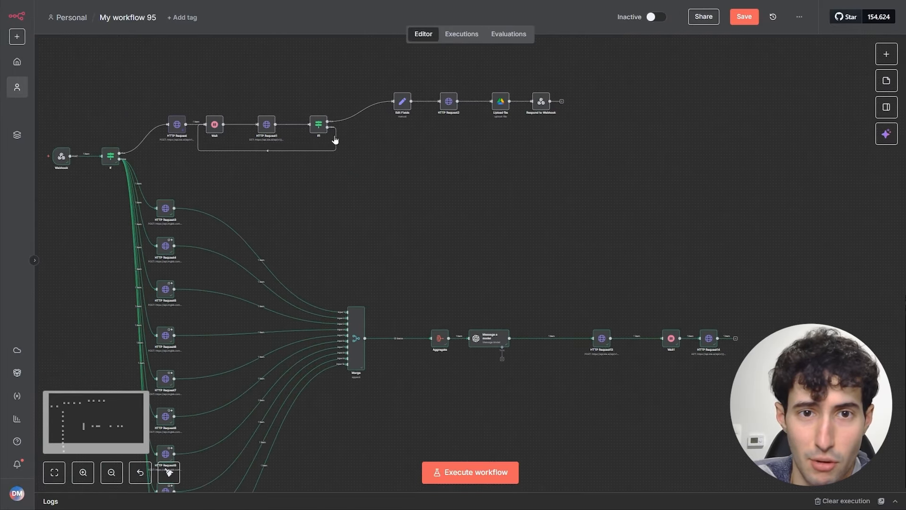
pyautogui.rightClick(322, 130)
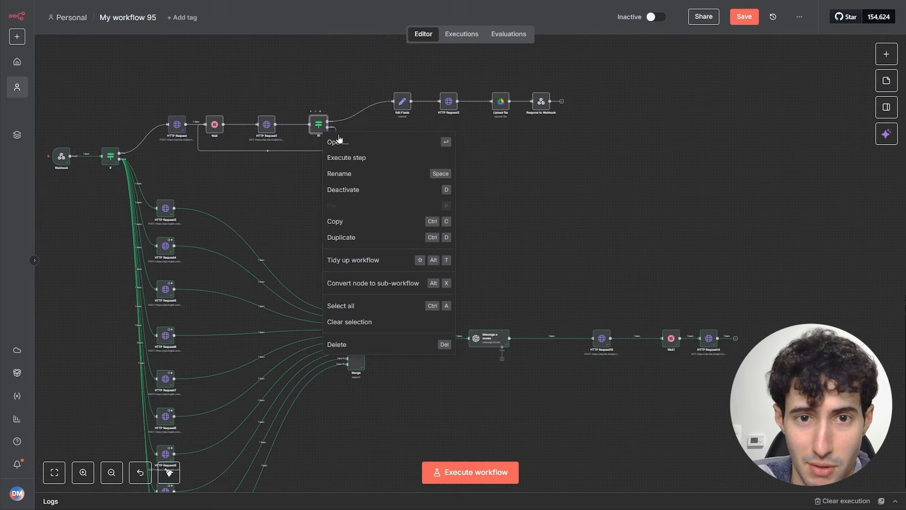
pyautogui.click(334, 218)
pyautogui.hotkey('ctrl', 'v')
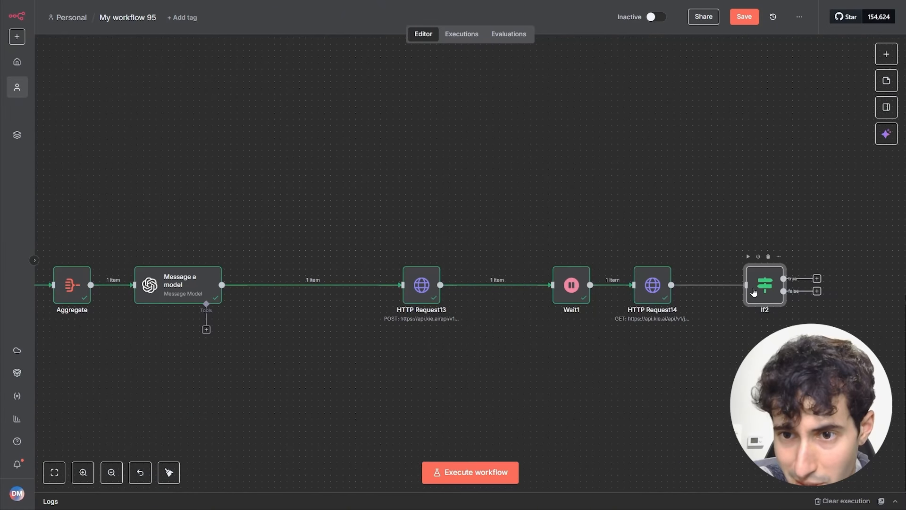
pyautogui.moveTo(817, 292); pyautogui.dragTo(542, 286)
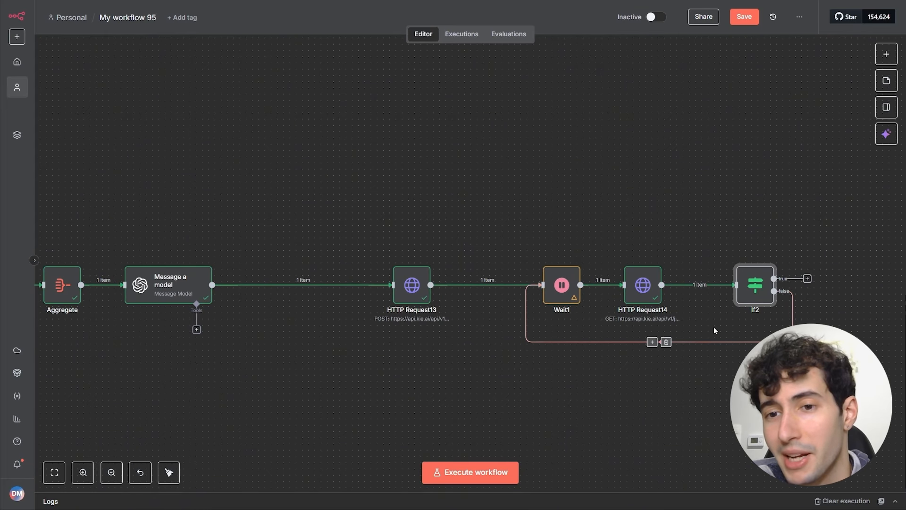
pyautogui.moveTo(660, 292); pyautogui.dragTo(677, 292)
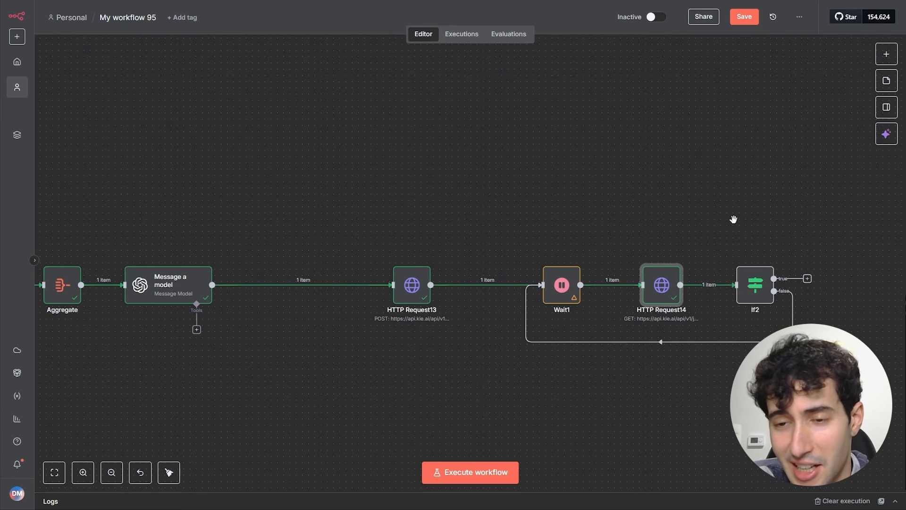
# - Copy the upper branch's Edit Fields, HTTP Request2, Upload file and Respond to Webhook nodes
pyautogui.scroll(-5, 733, 219)
pyautogui.scroll(-5, 576, 168)
pyautogui.moveTo(502, 148); pyautogui.dragTo(432, 259)
pyautogui.scroll(2, 453, 238)
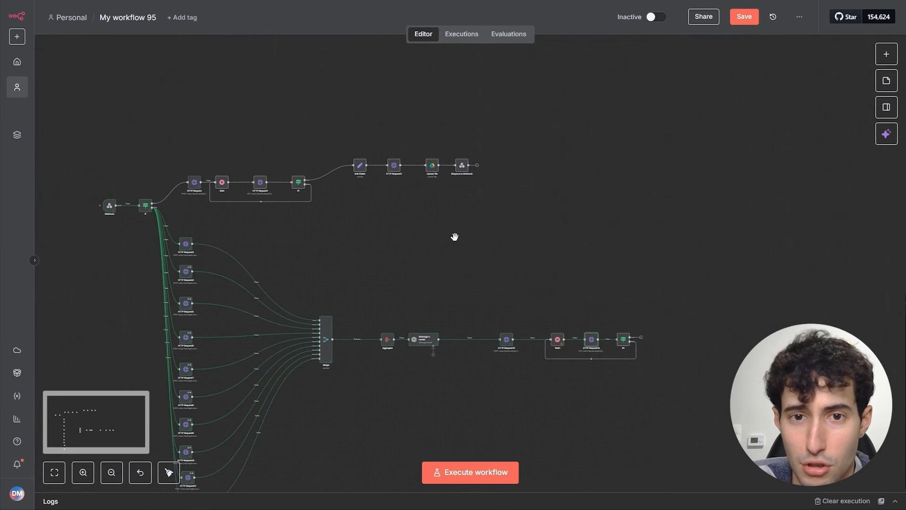
pyautogui.scroll(2, 454, 237)
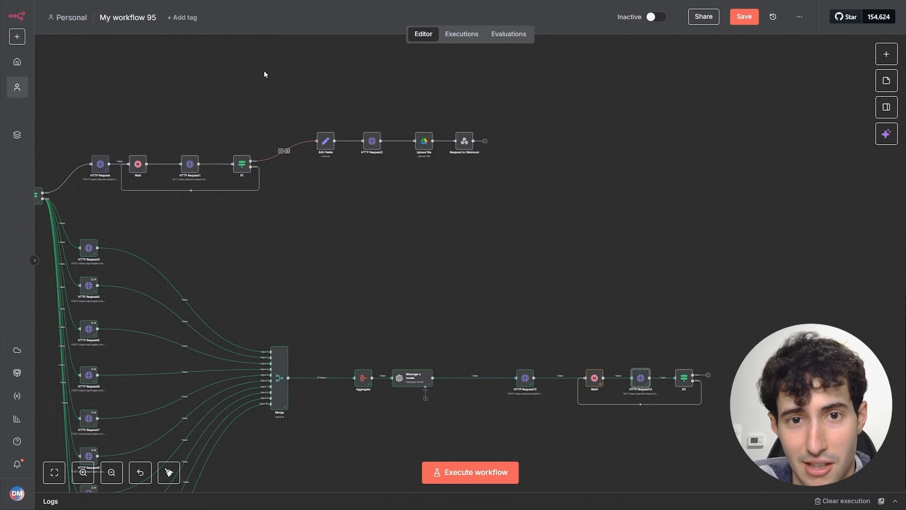
pyautogui.moveTo(262, 75); pyautogui.dragTo(579, 245)
pyautogui.rightClick(460, 133)
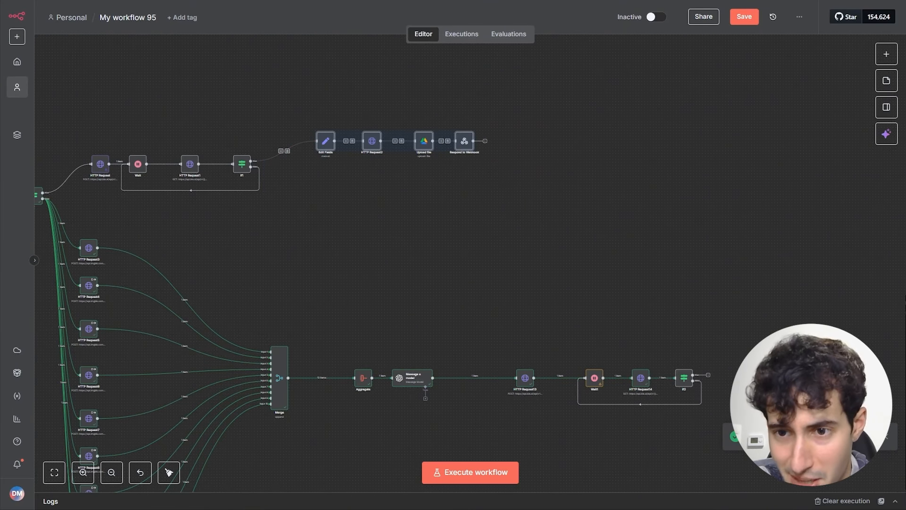
# - Paste the four copied nodes beyond If2 and connect If2's true output to Edit Fields1
pyautogui.hotkey('ctrl', 'v')
pyautogui.moveTo(579, 245); pyautogui.dragTo(668, 352)
pyautogui.scroll(3, 736, 392)
pyautogui.moveTo(601, 336); pyautogui.dragTo(689, 312)
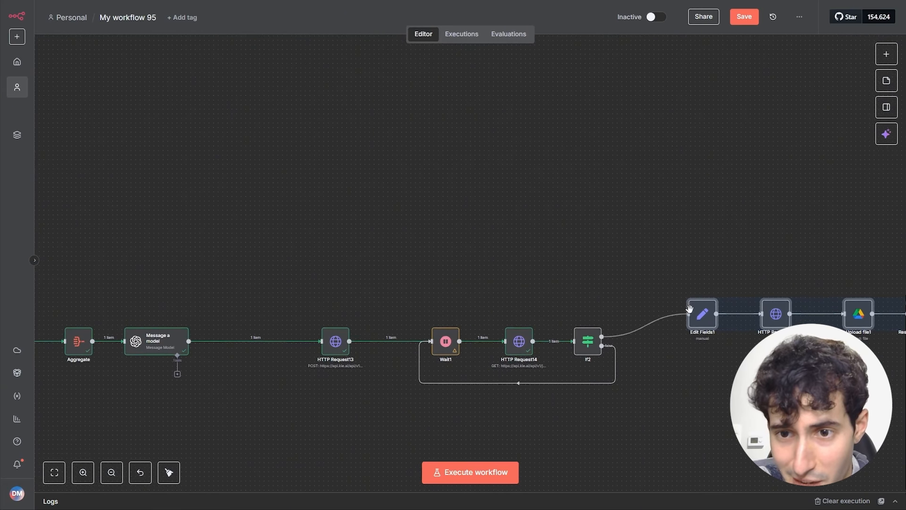
pyautogui.click(728, 266)
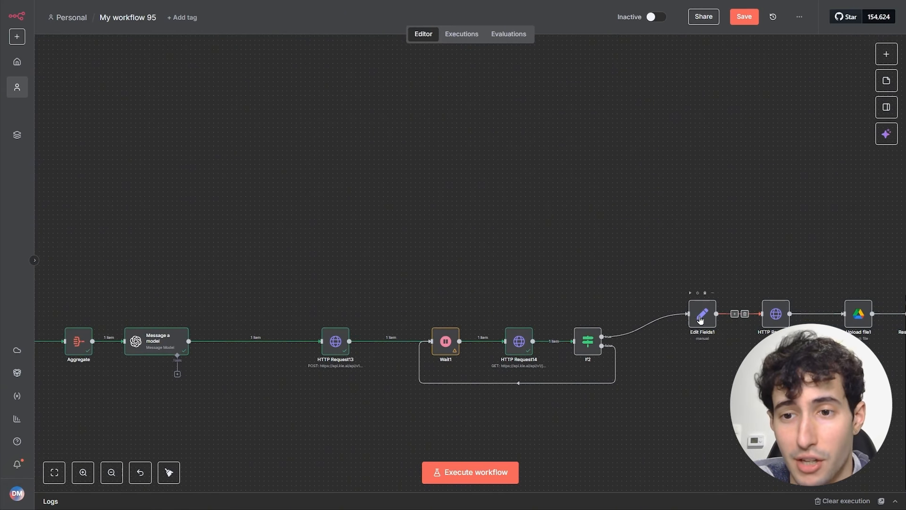